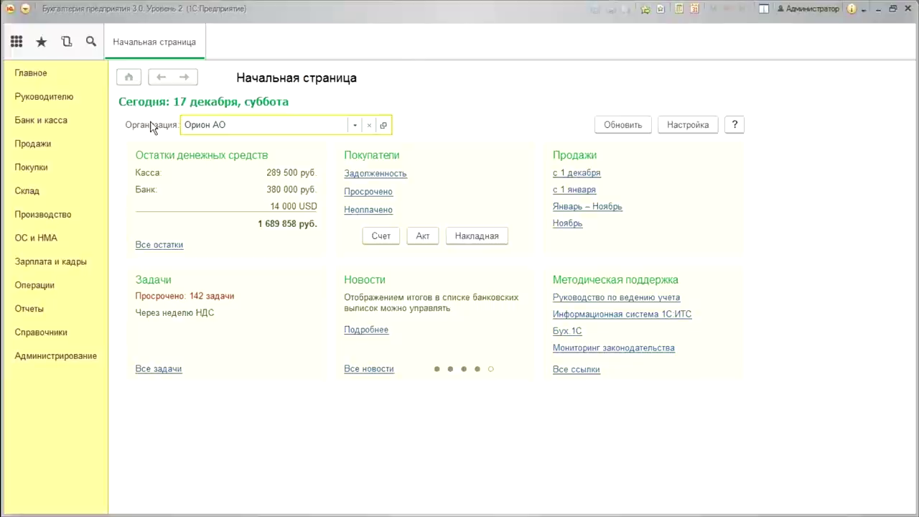
Review the document types available for Поступление (акты, накладные) in the Покупки section, then close the list
click(41, 169)
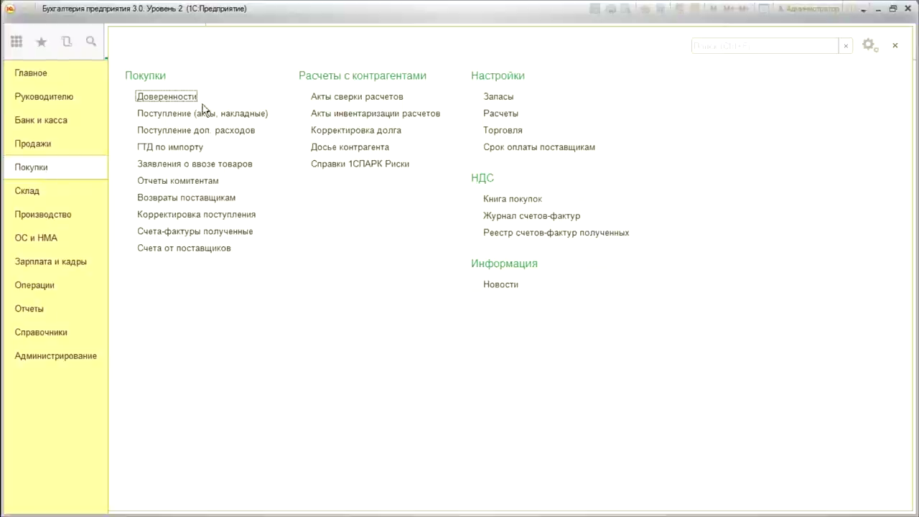
click(189, 115)
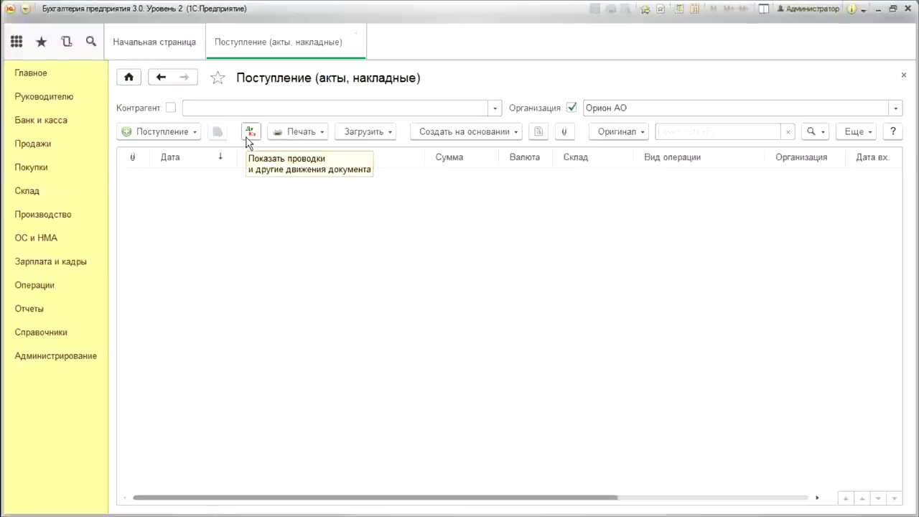
click(143, 133)
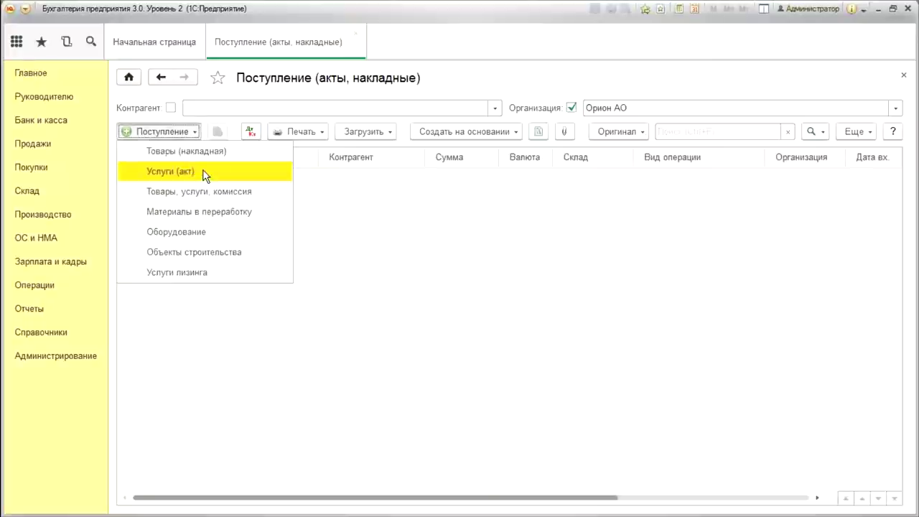
click(496, 205)
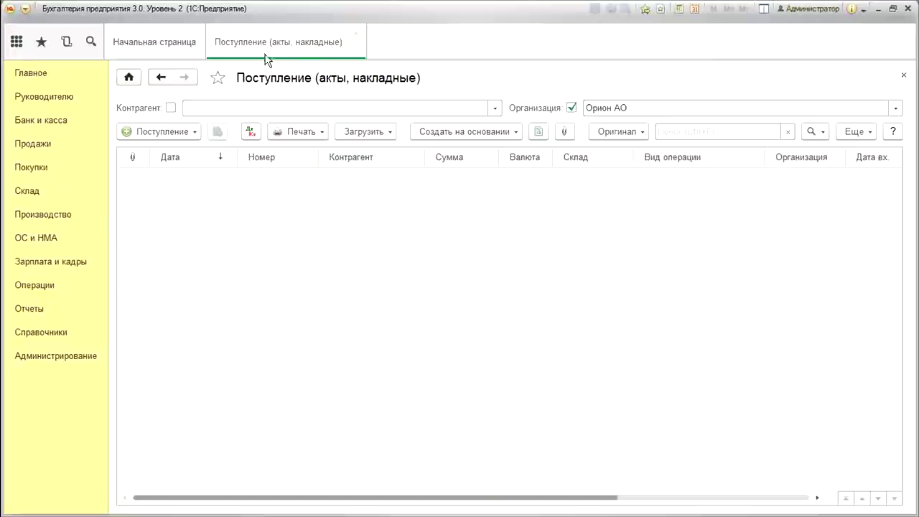
click(356, 33)
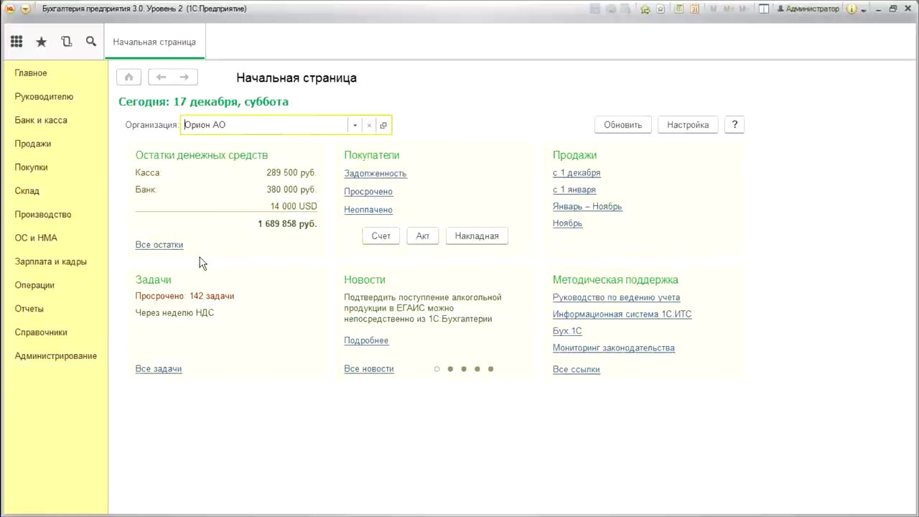
Review the document types available for Реализация (акты, накладные) and the commands listed in the Продажи section
click(41, 146)
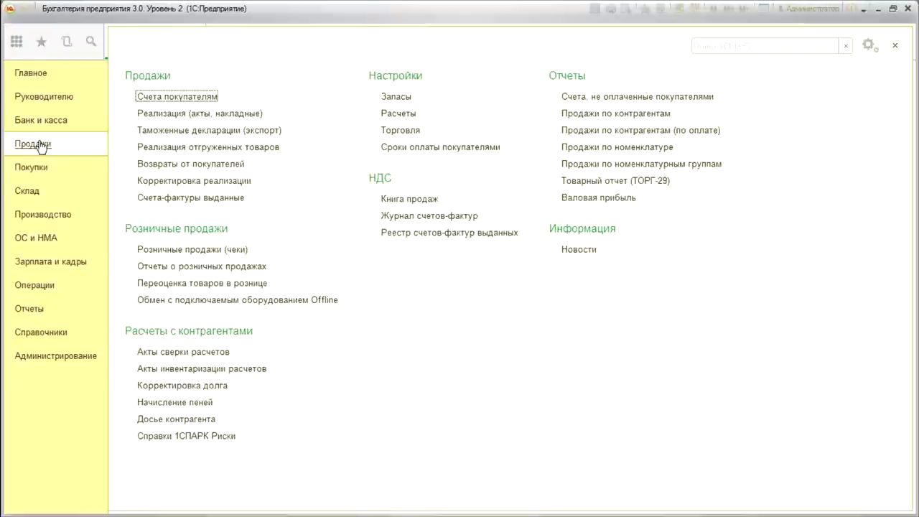
click(186, 115)
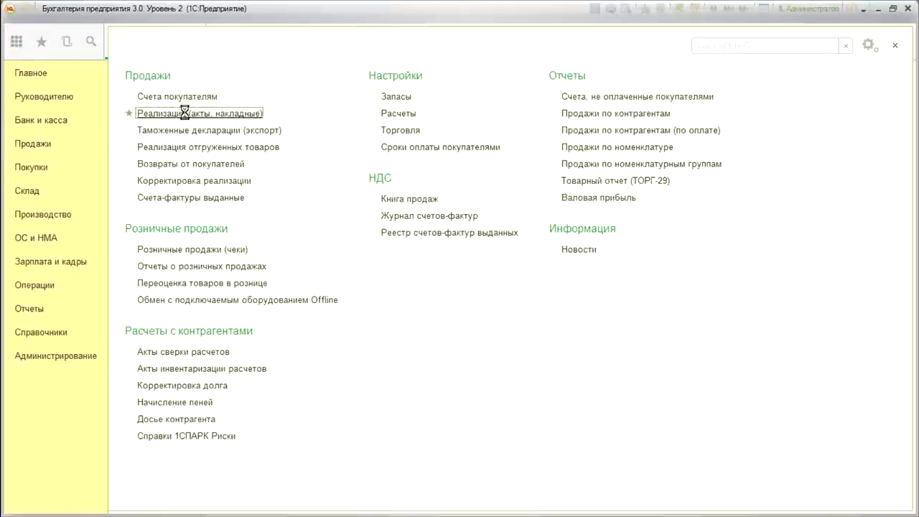
click(153, 131)
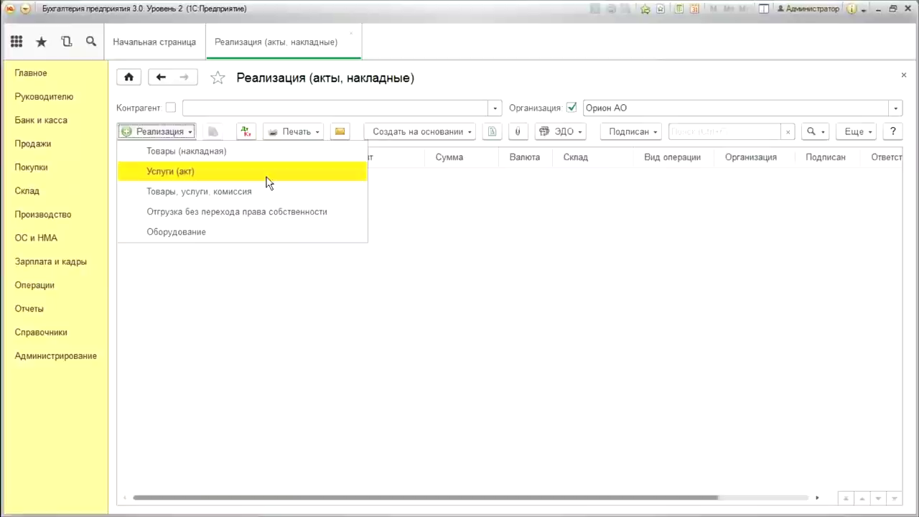
click(351, 35)
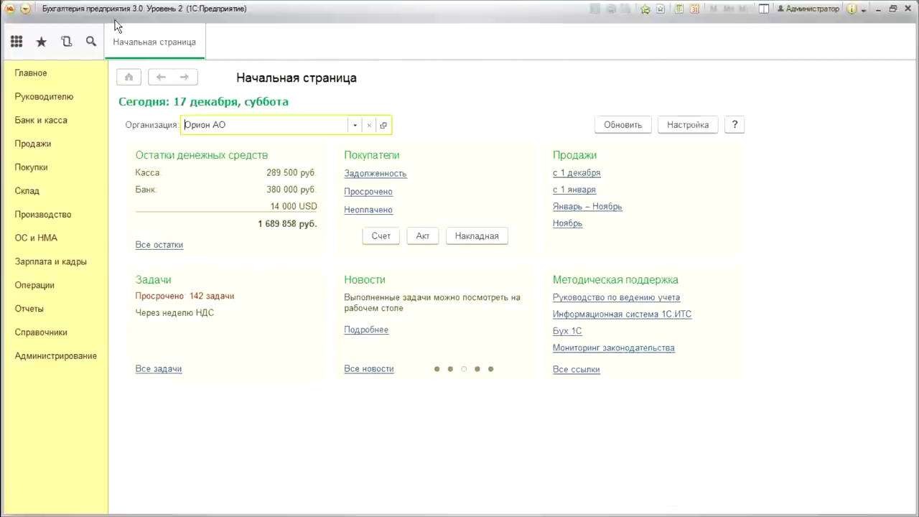
click(37, 143)
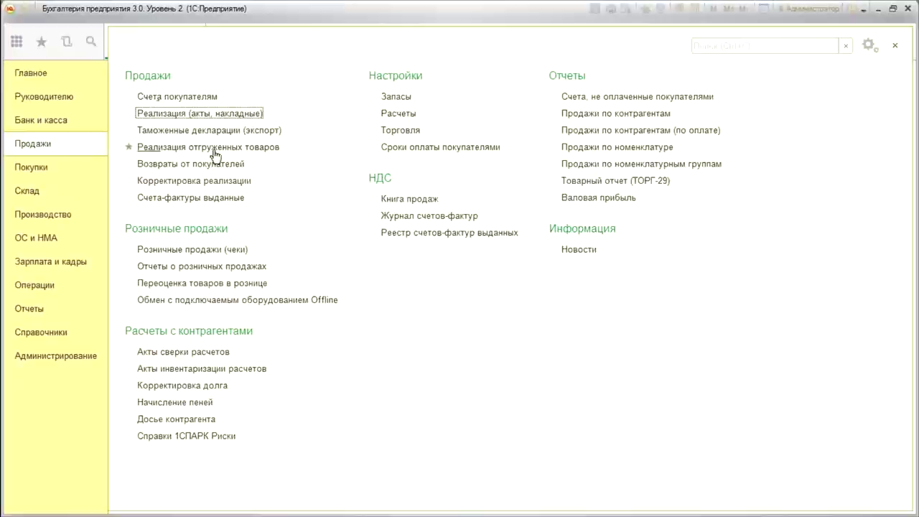
click(894, 46)
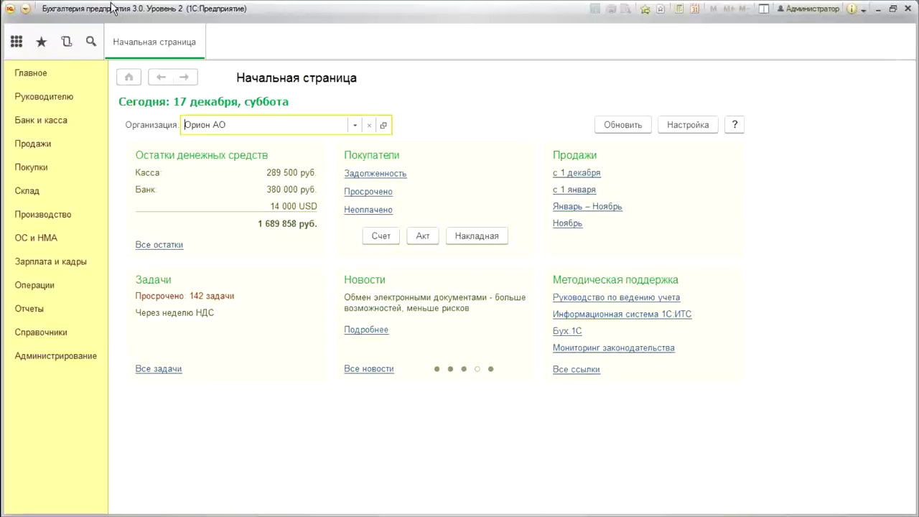
Enable Пакетное выставление актов и счетов-фактур in the program's Торговля functionality settings and close the settings
click(31, 75)
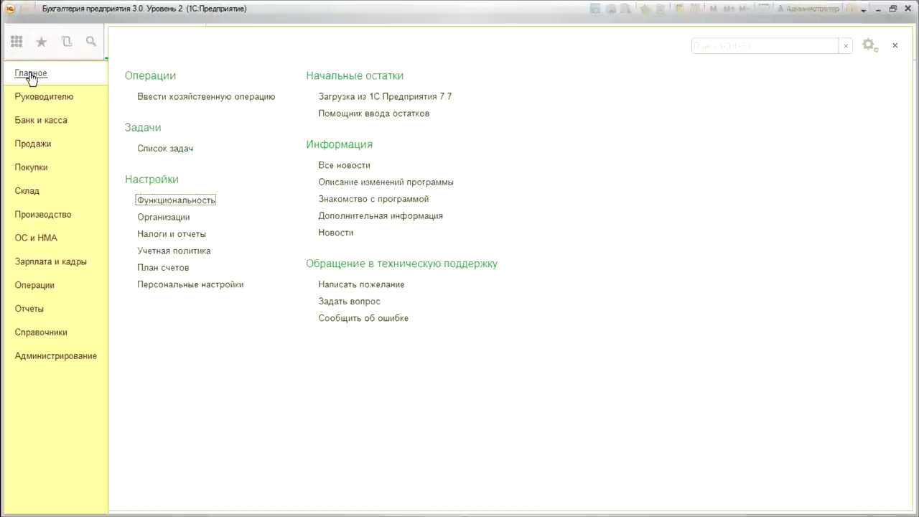
click(191, 202)
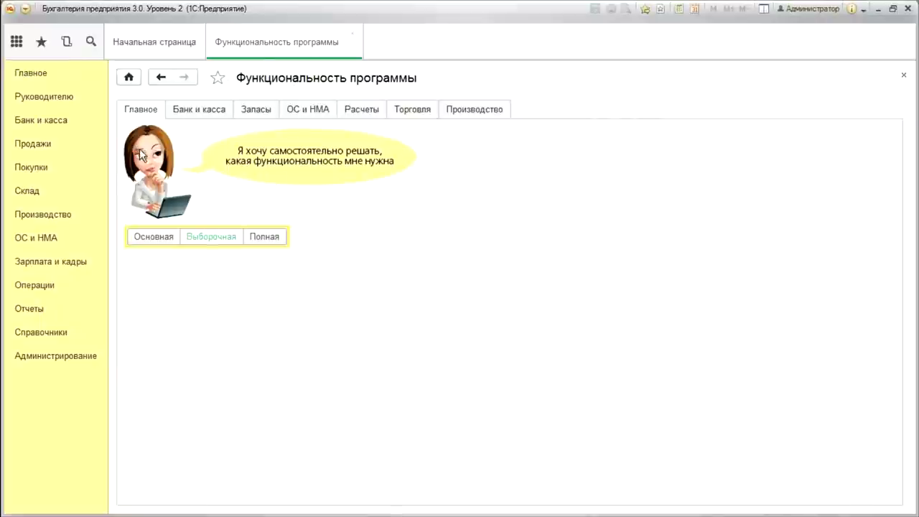
click(415, 112)
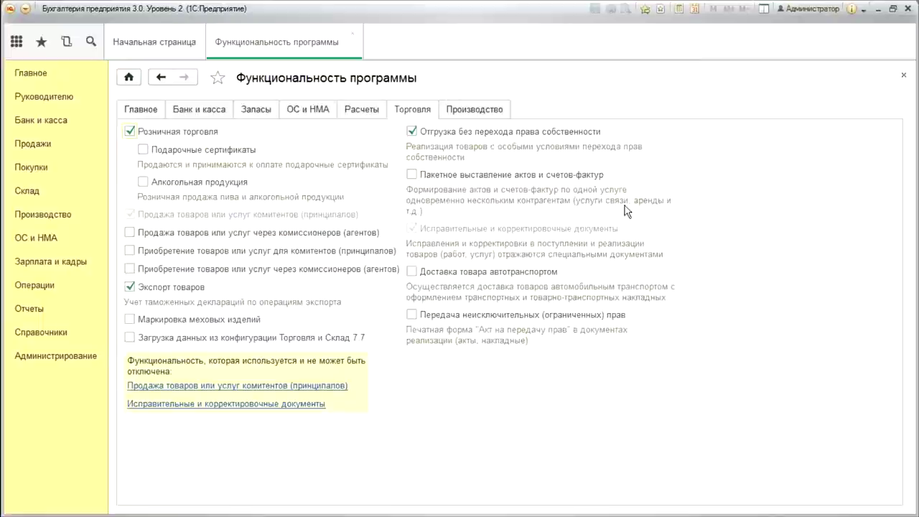
click(412, 175)
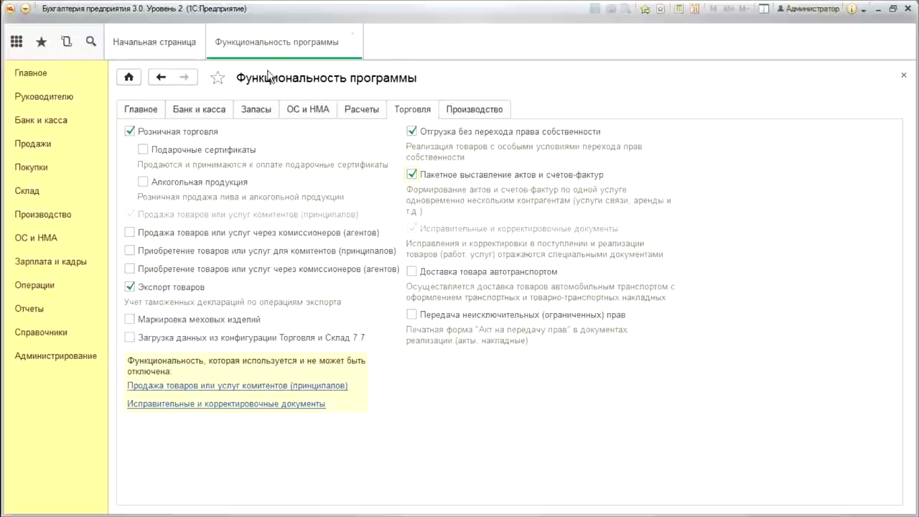
click(413, 176)
click(413, 175)
click(412, 176)
click(414, 178)
click(353, 35)
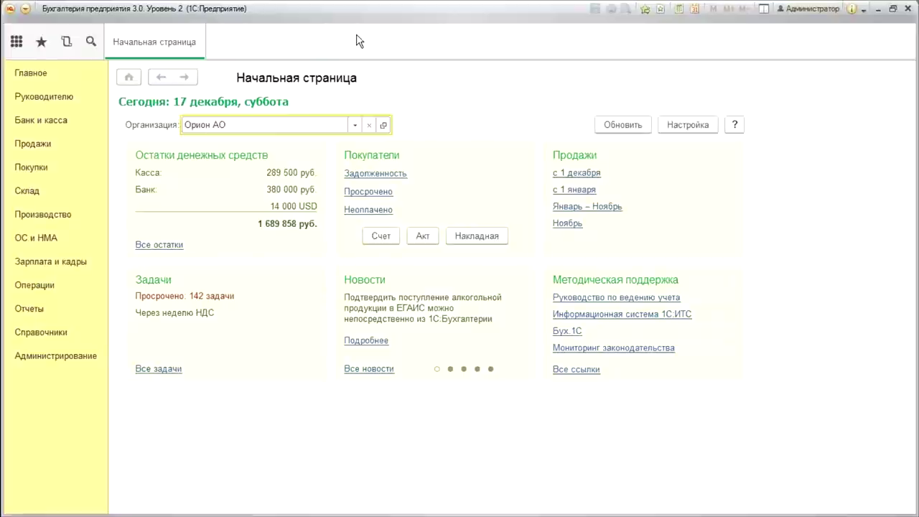
View a blank Услуги (акт) form from Реализация (акты, накладные), then close the form and the list without saving
click(41, 148)
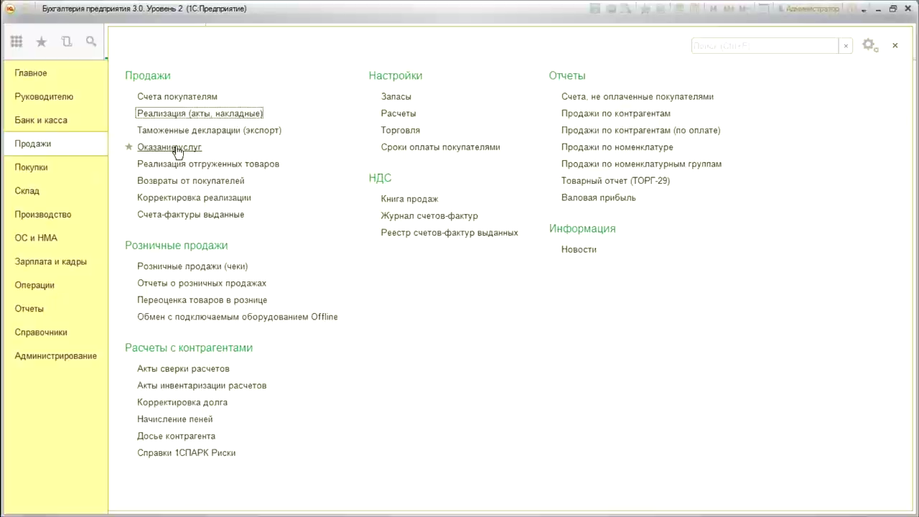
click(236, 114)
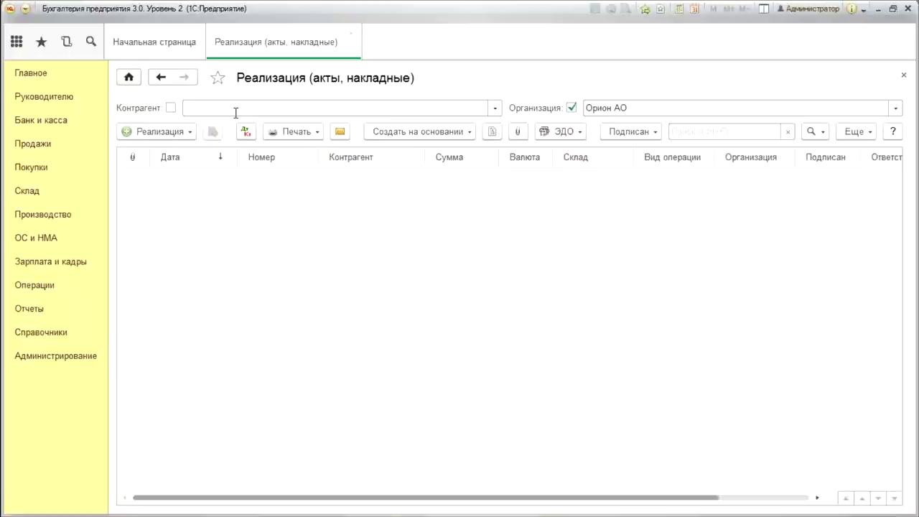
click(146, 131)
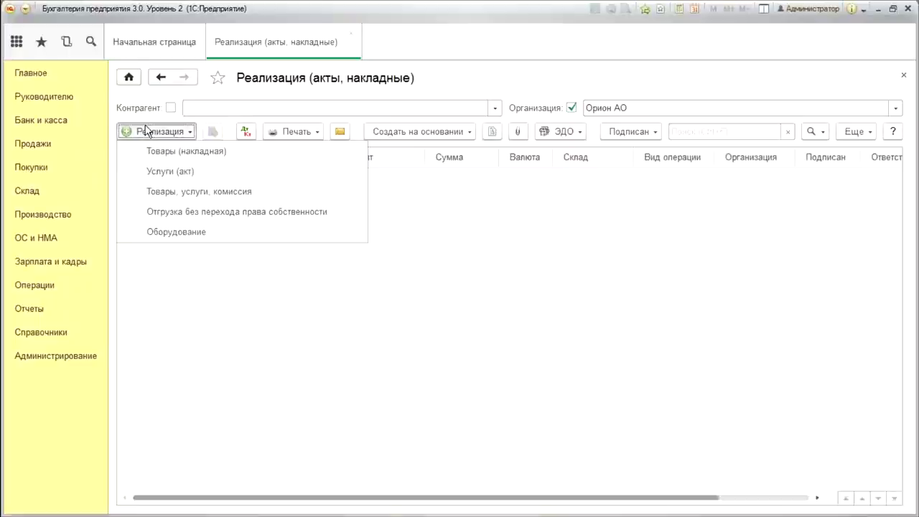
click(153, 172)
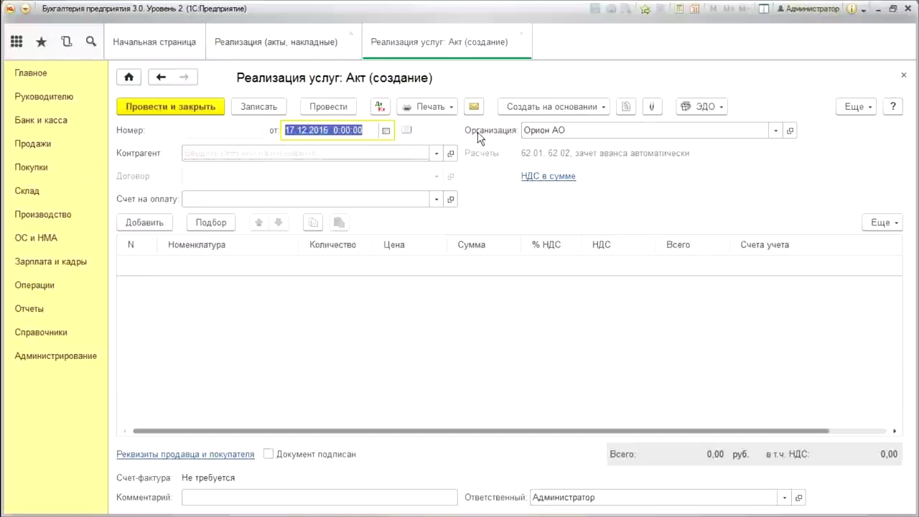
click(525, 34)
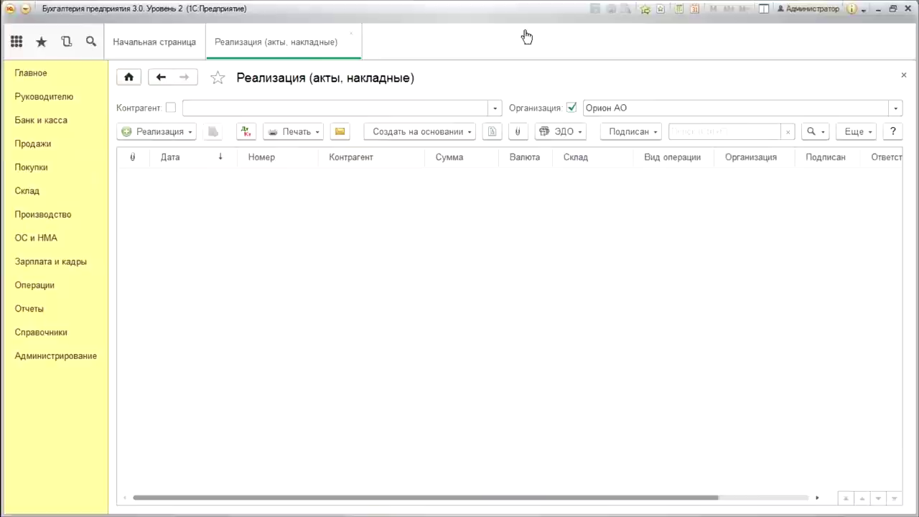
click(352, 33)
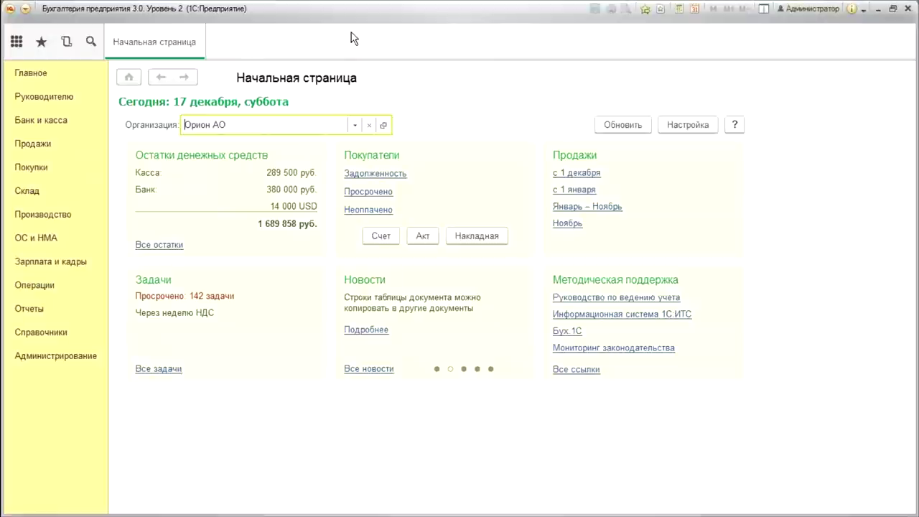
Create a new Оказание услуг document in the Продажи section and date it 31.01.2016
click(38, 146)
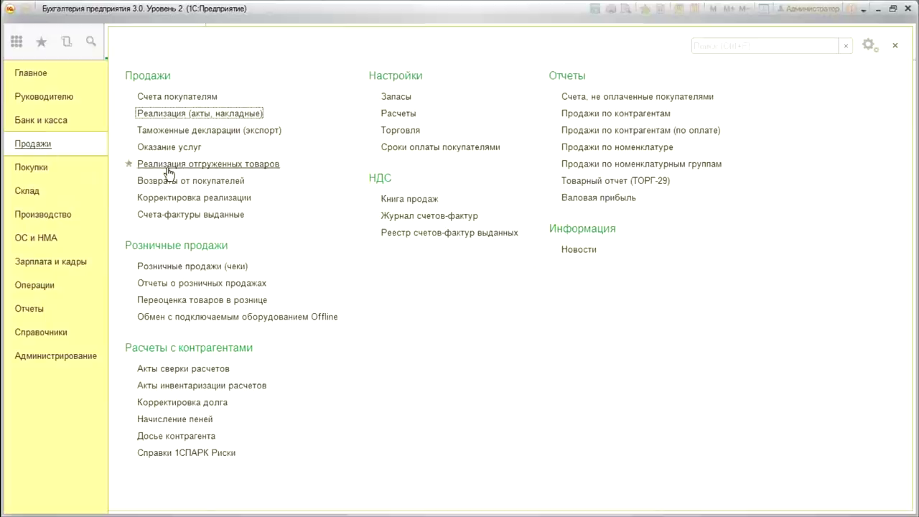
click(158, 148)
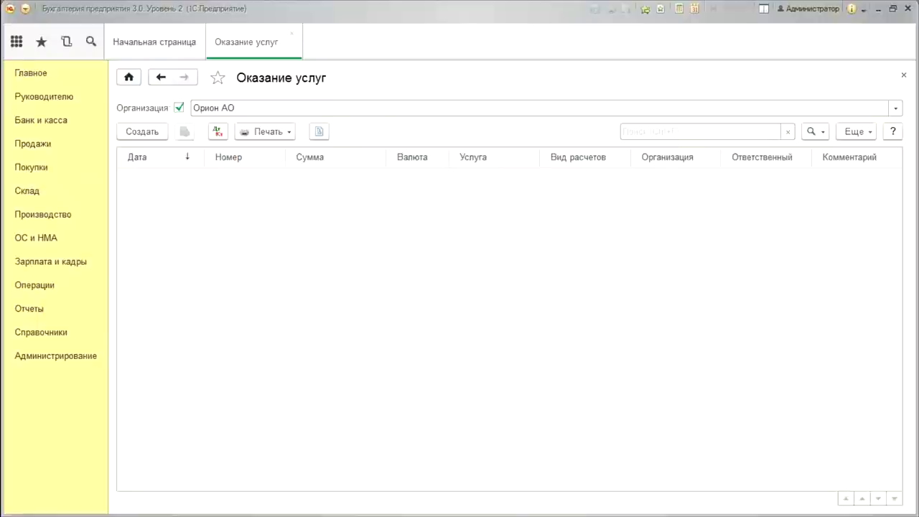
click(154, 132)
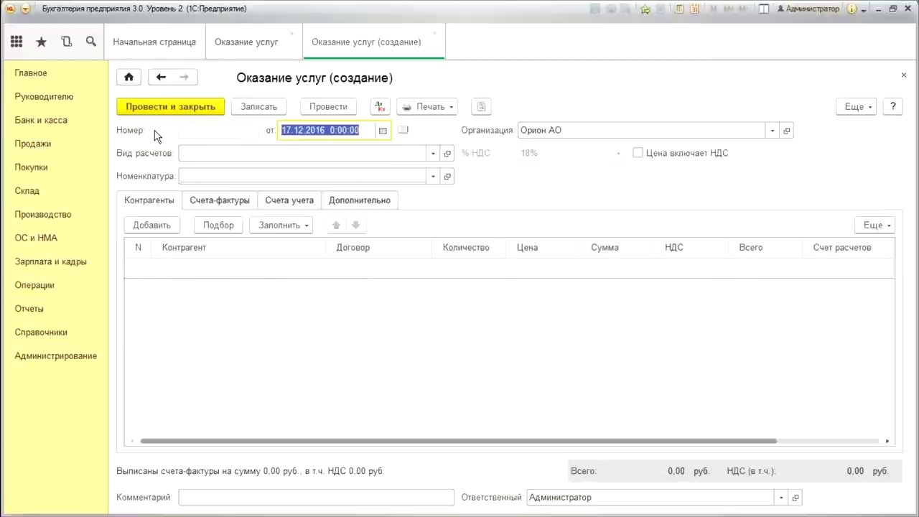
text(3101)
key(Tab)
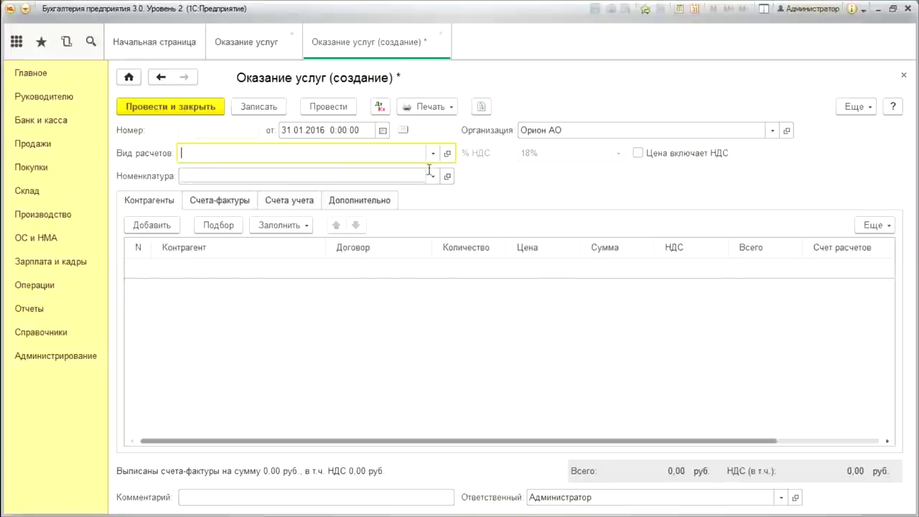
Add a new calculation type named Аренда, select it as the document's Вид расчетов, and postpone the Internet support login
key(F4)
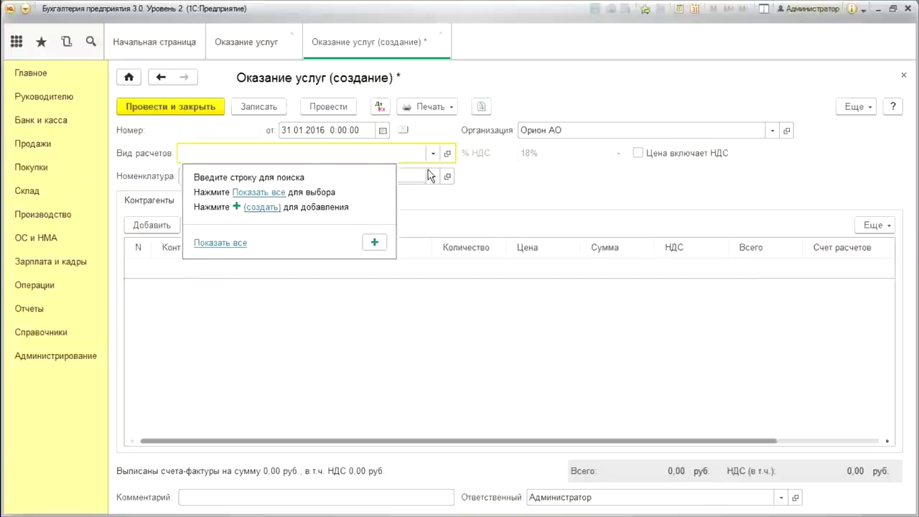
click(223, 243)
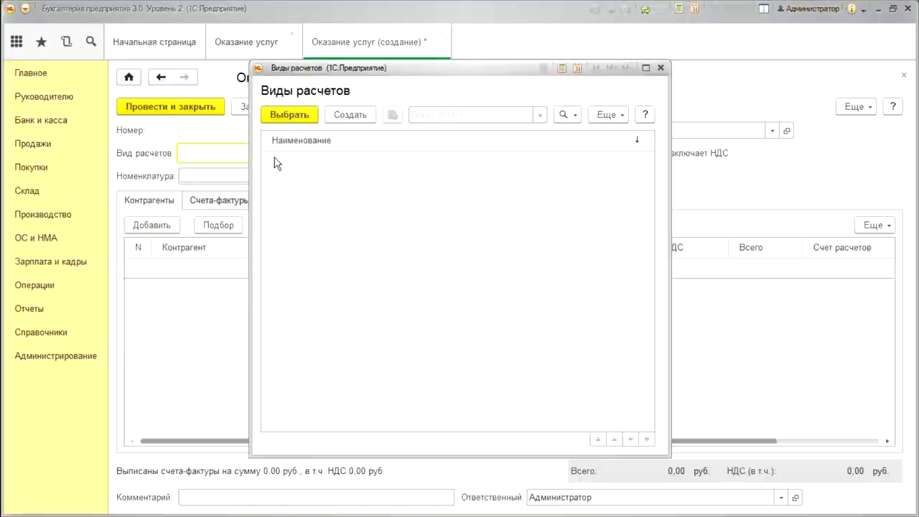
click(353, 119)
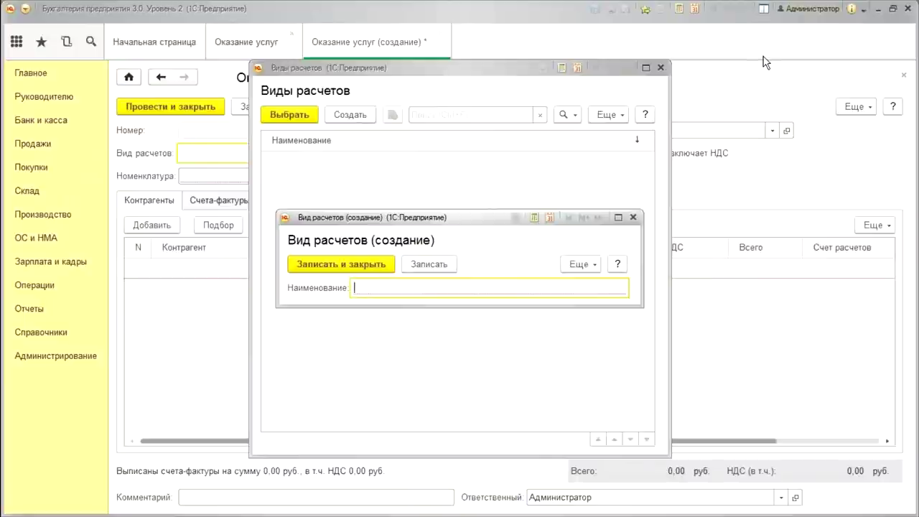
text(Аренда)
key(ctrl+Return)
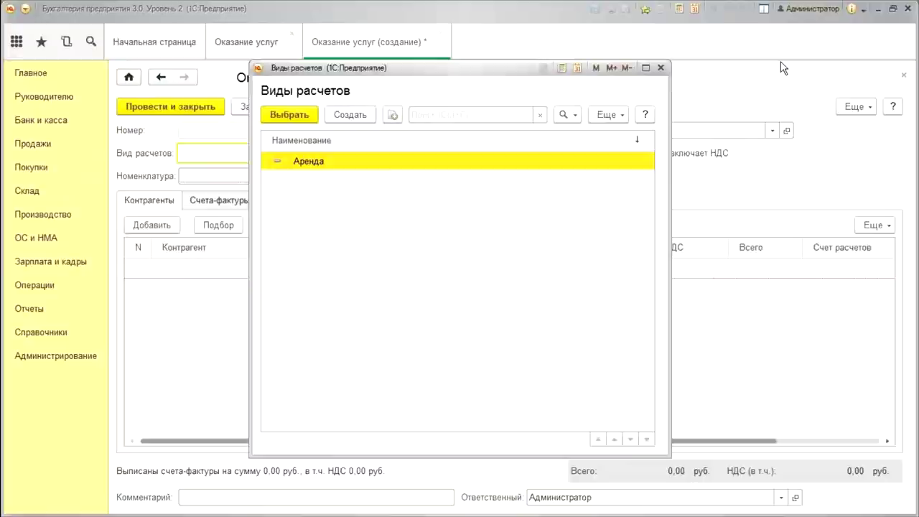
click(277, 117)
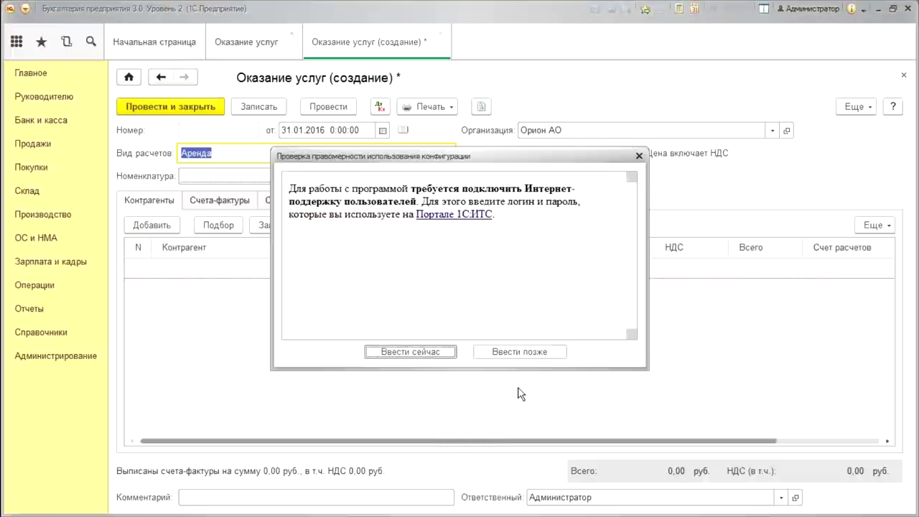
click(520, 351)
Start a new Номенклатура item for the document in the Услуги group and name it Аренда
click(433, 178)
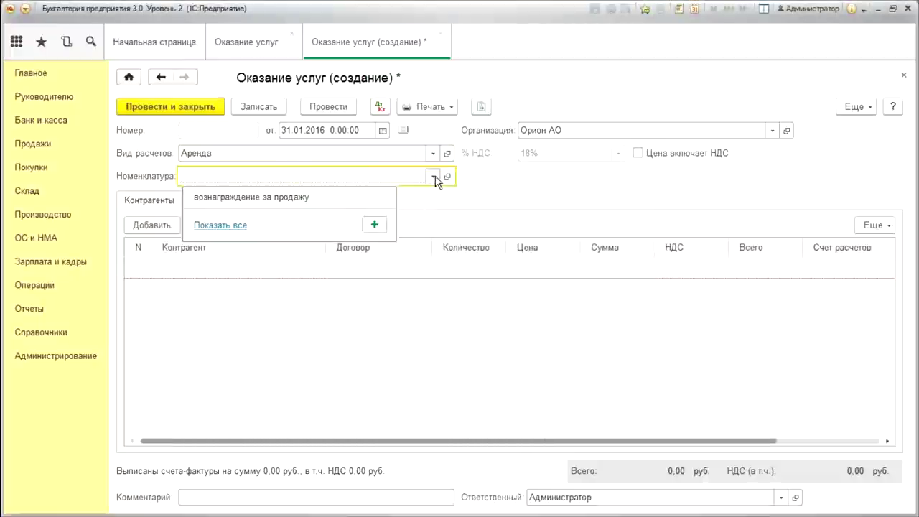
click(219, 226)
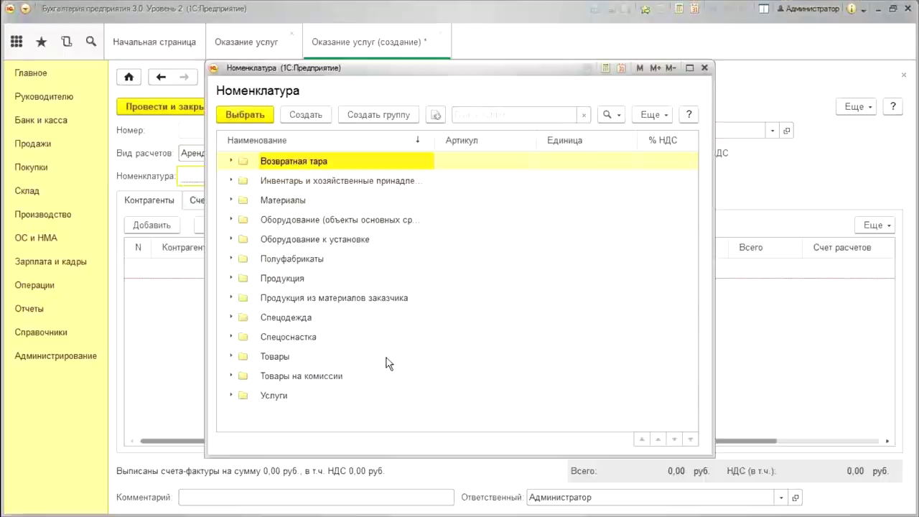
double_click(264, 394)
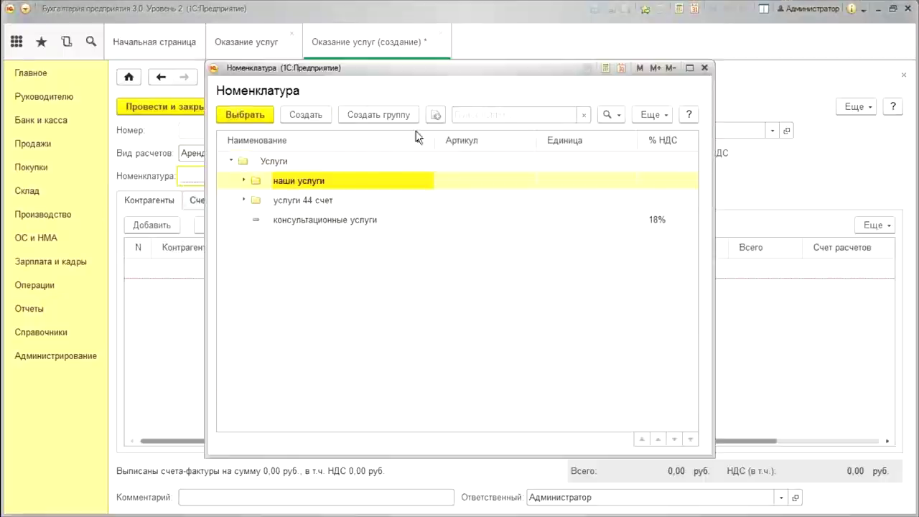
click(309, 117)
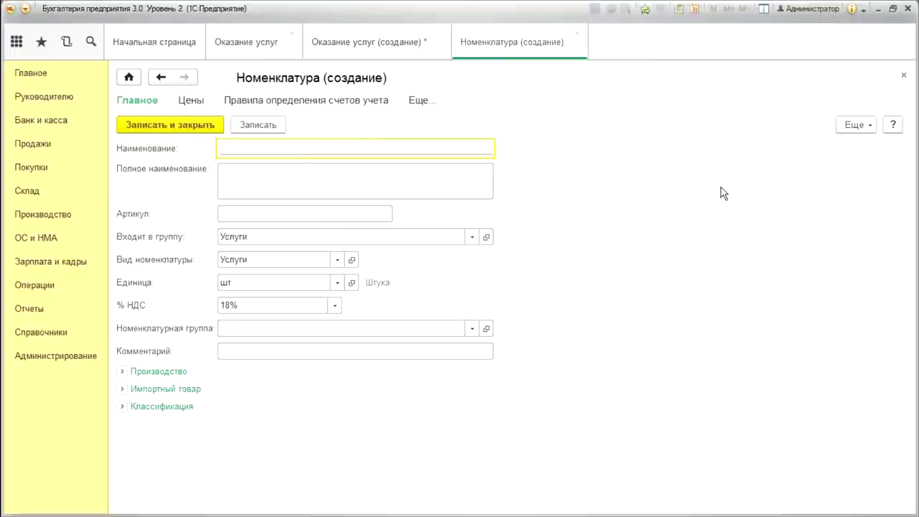
text(Аренда)
key(Tab)
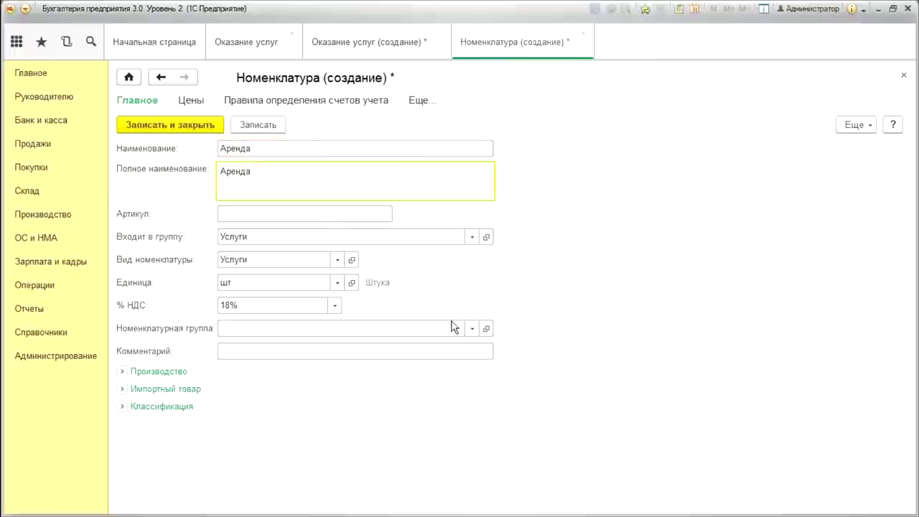
Clear the item's Единица, set its Номенклатурная группа to Услуги, save it and select it as the document's Номенклатура
click(307, 280)
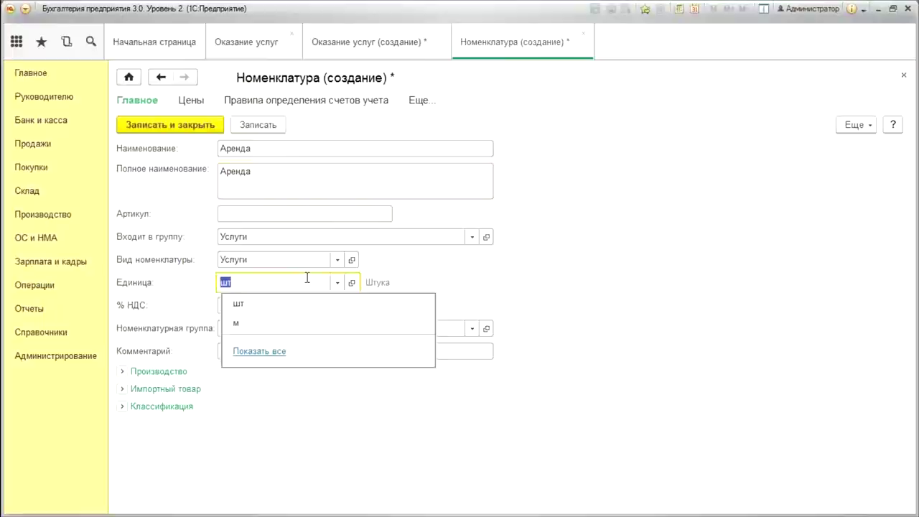
key(BackSpace)
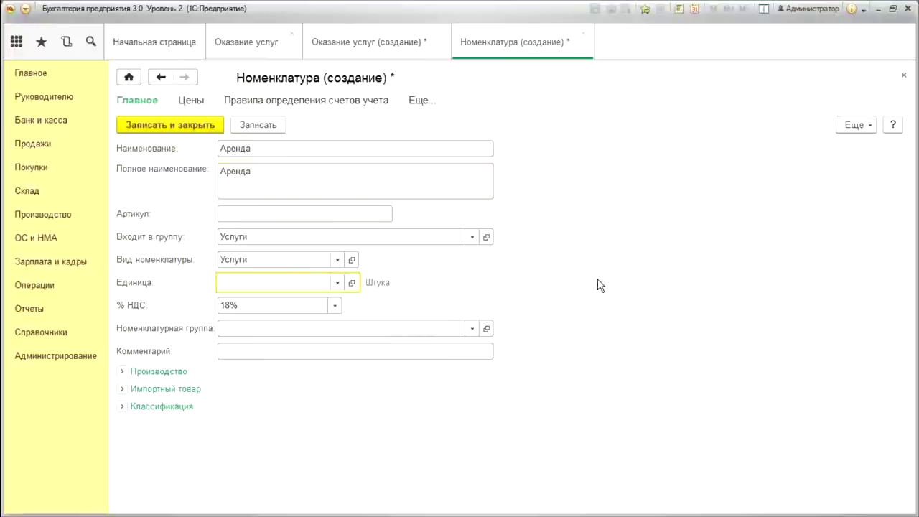
click(324, 327)
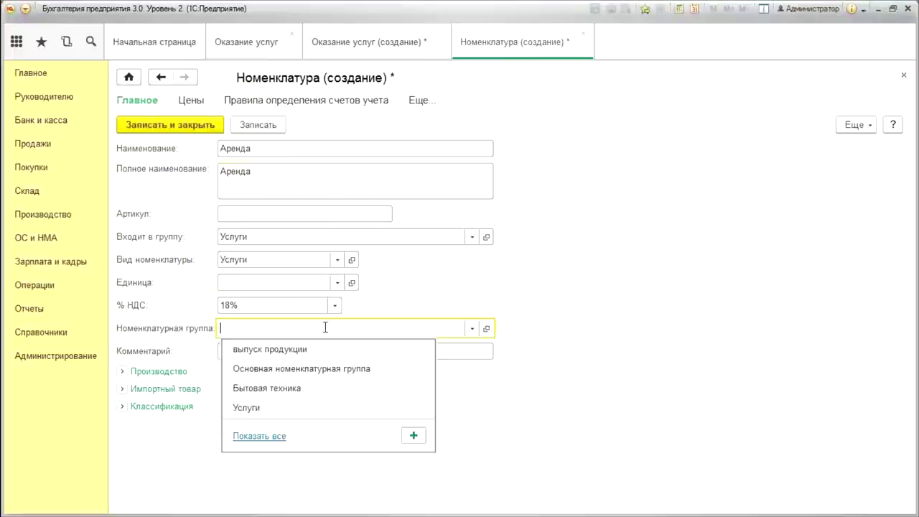
click(323, 371)
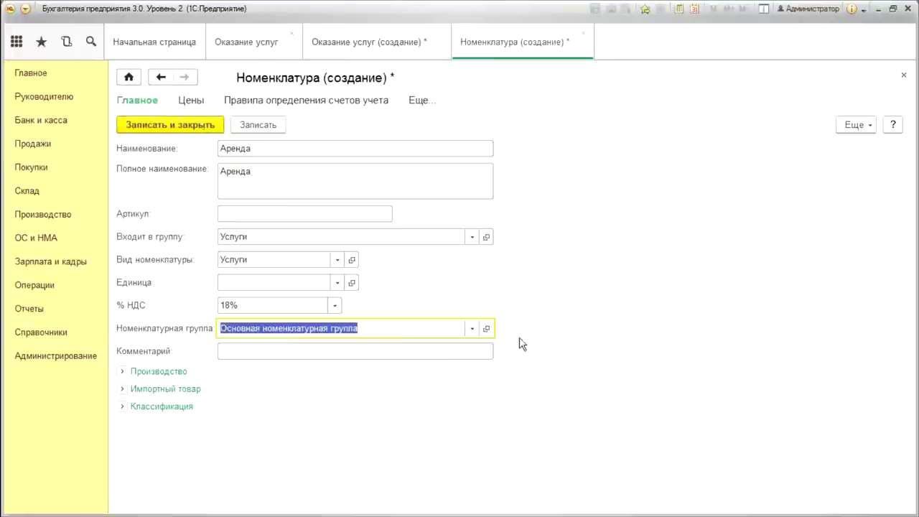
click(471, 329)
click(266, 407)
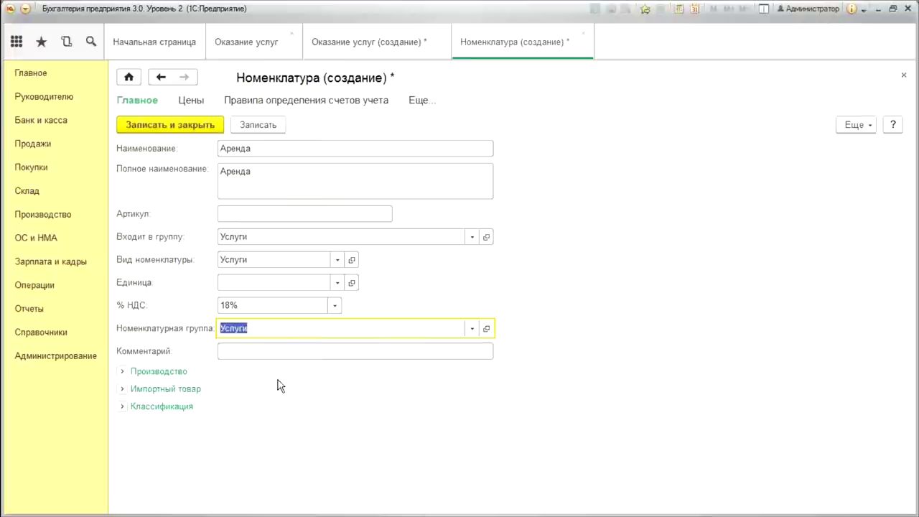
click(188, 129)
click(266, 115)
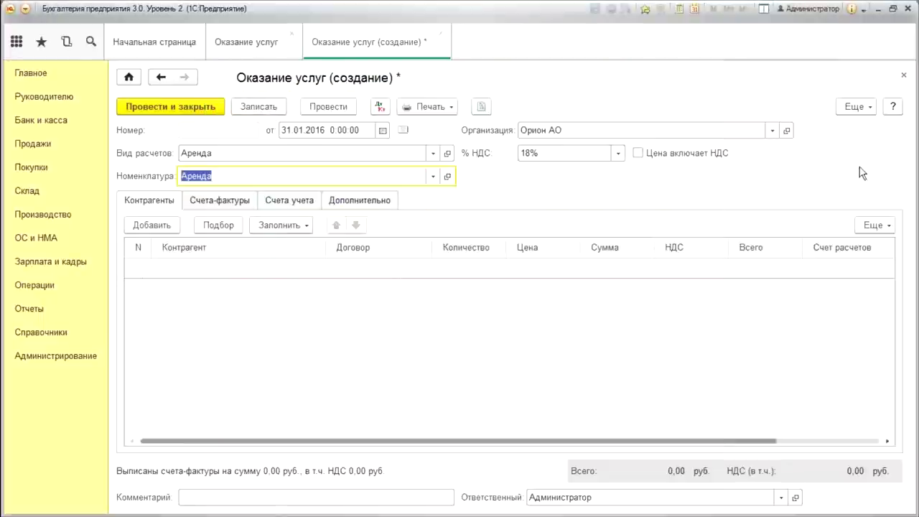
View a blank Услуги (акт) form from Реализация (акты, накладные) for comparison, then return to the unsaved Оказание услуг document
click(58, 147)
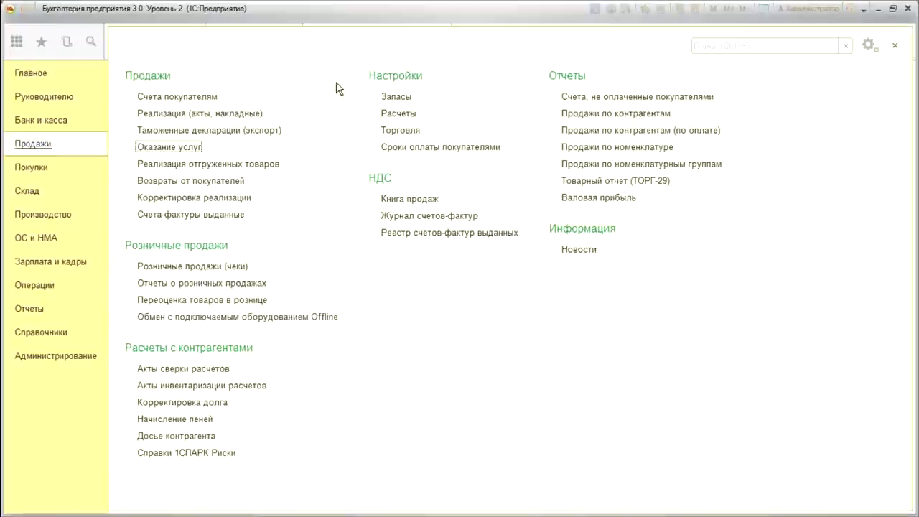
click(230, 115)
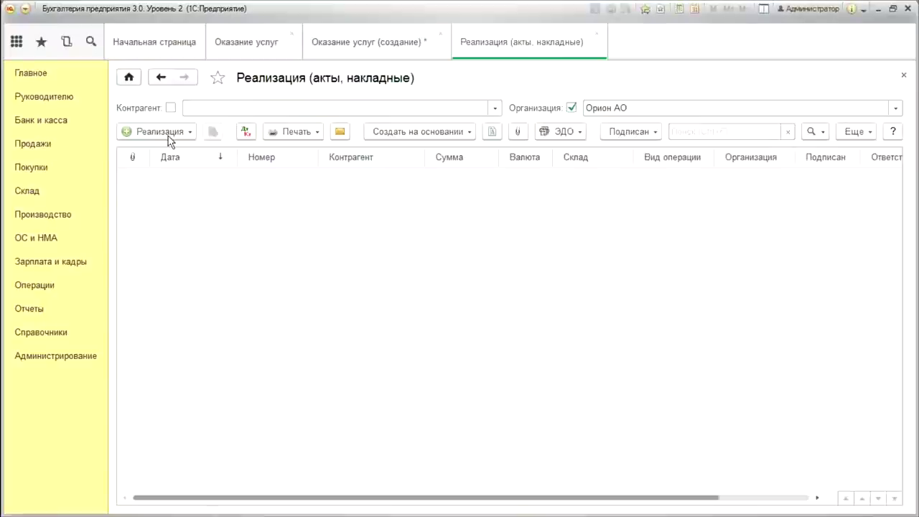
click(165, 131)
click(217, 179)
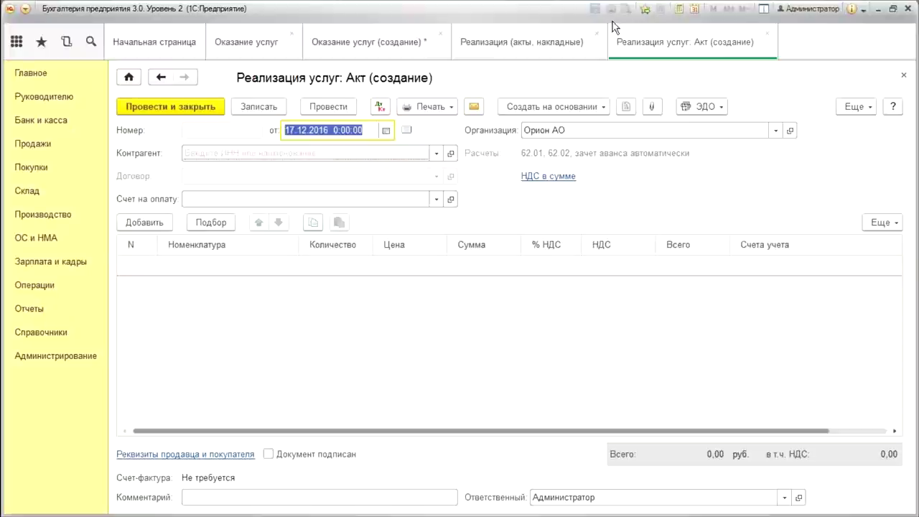
click(380, 39)
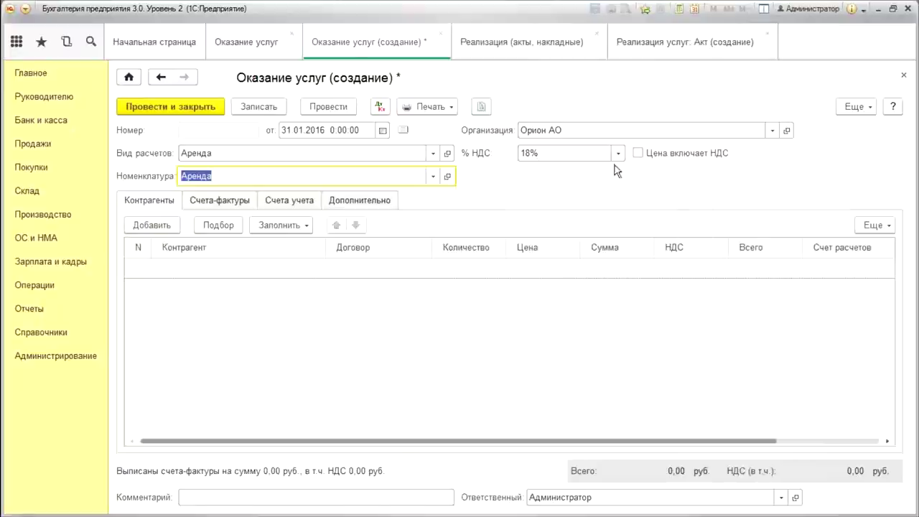
click(640, 157)
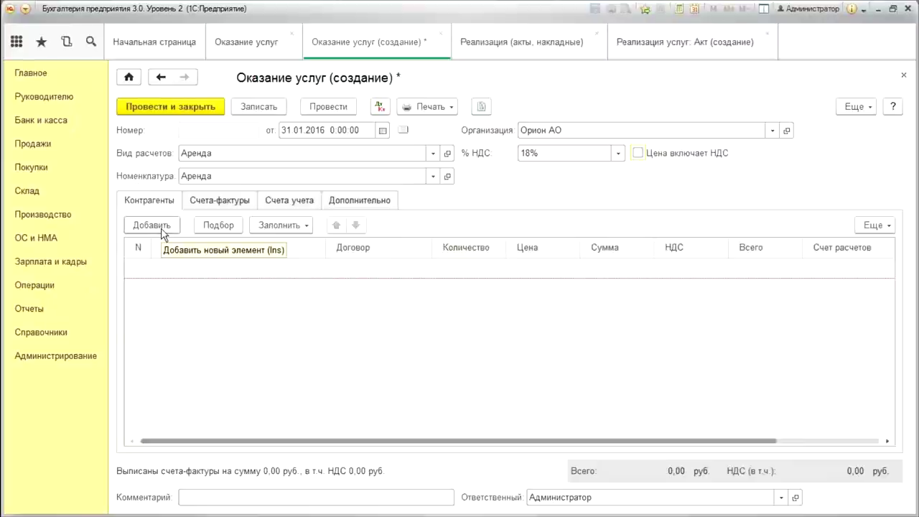
Add Гамма АО, Домовой and Комтар from the Покупатели group to the document's Контрагенты table
click(219, 225)
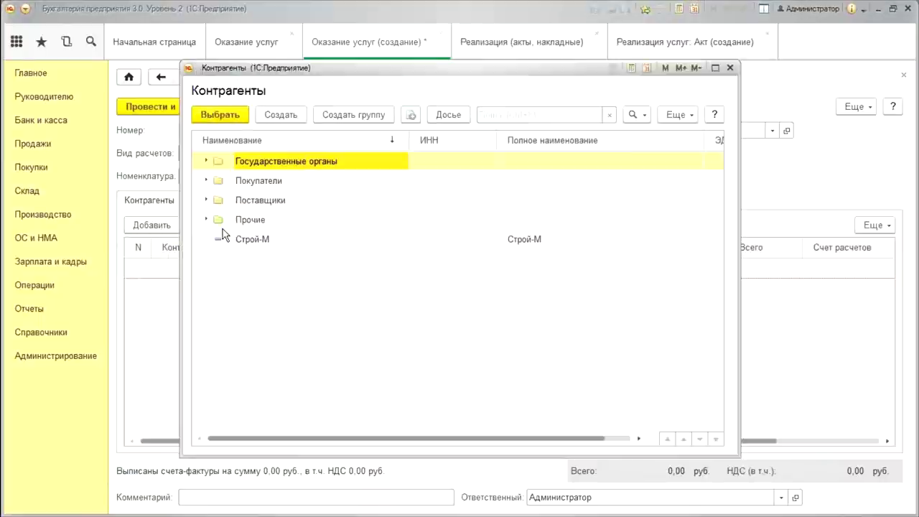
double_click(281, 183)
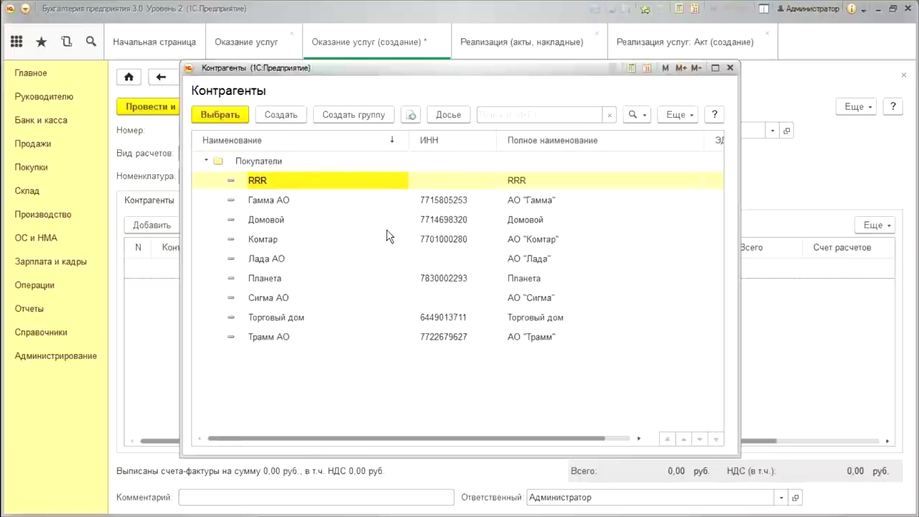
double_click(283, 205)
double_click(285, 224)
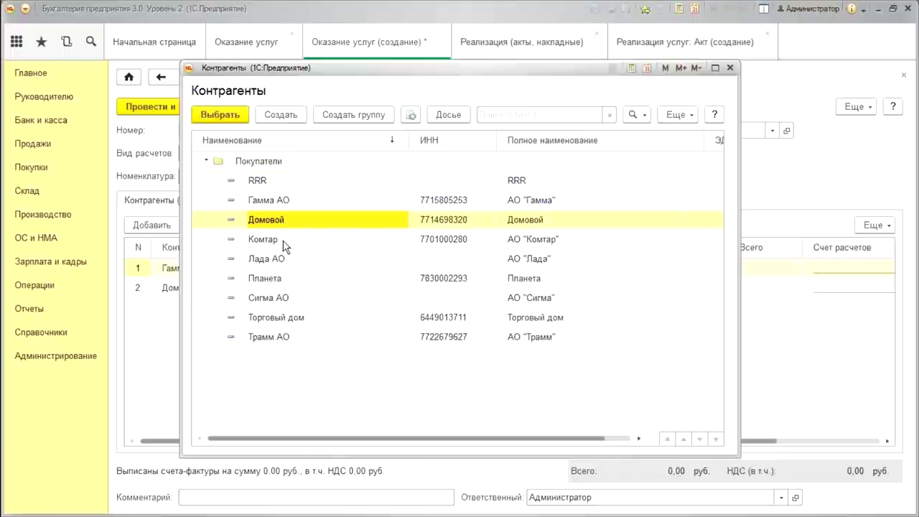
double_click(285, 245)
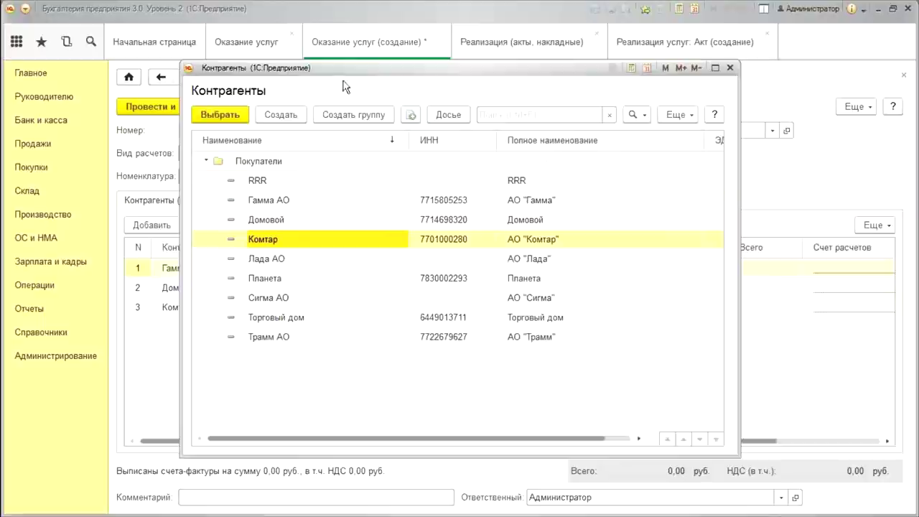
drag(346, 67, 440, 65)
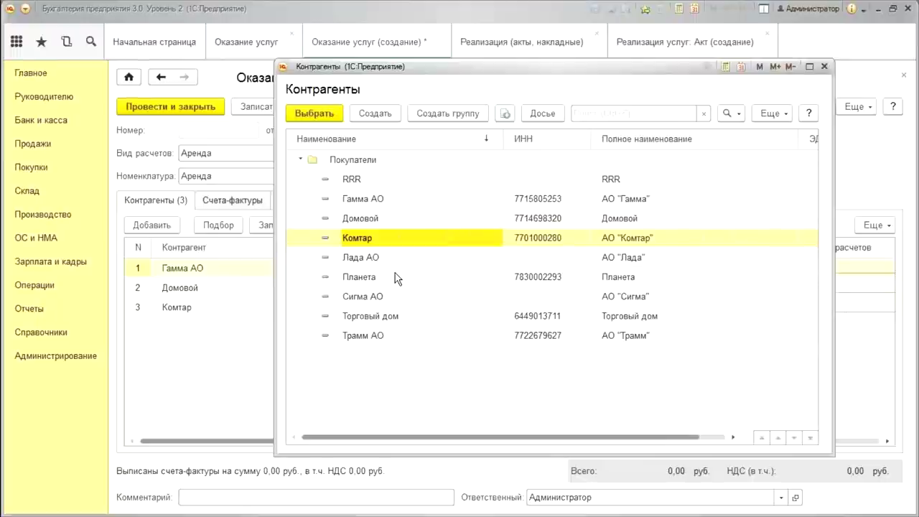
Add Комтар to the Контрагенты table four more times and close the counterparty selection window
double_click(357, 244)
double_click(357, 244)
double_click(357, 244)
double_click(357, 245)
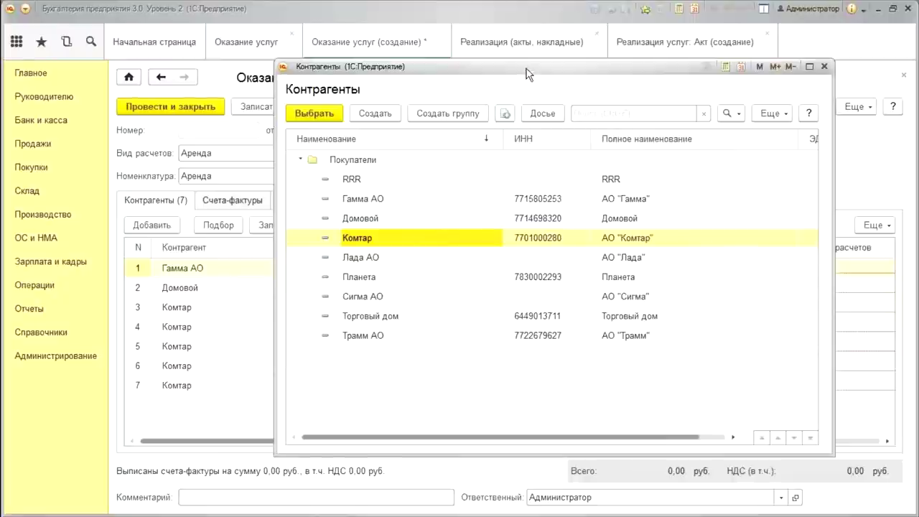
drag(497, 76, 539, 93)
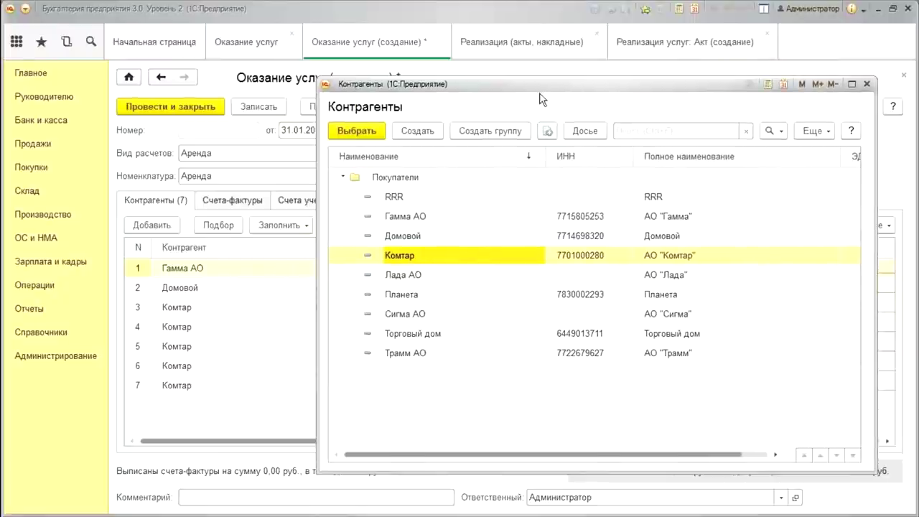
click(868, 84)
Delete the four duplicate Комтар rows from the Контрагенты table
click(258, 332)
key(Delete)
key(Delete)
key(Delete)
key(Delete)
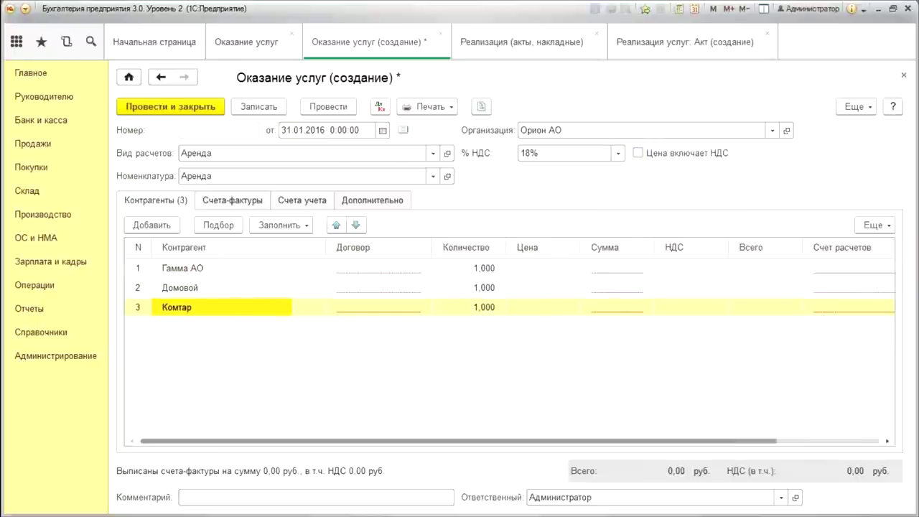
Create contract number 1 dated 01.01.2016 for Гамма АО and assign it to that row's Договор
click(394, 266)
click(395, 265)
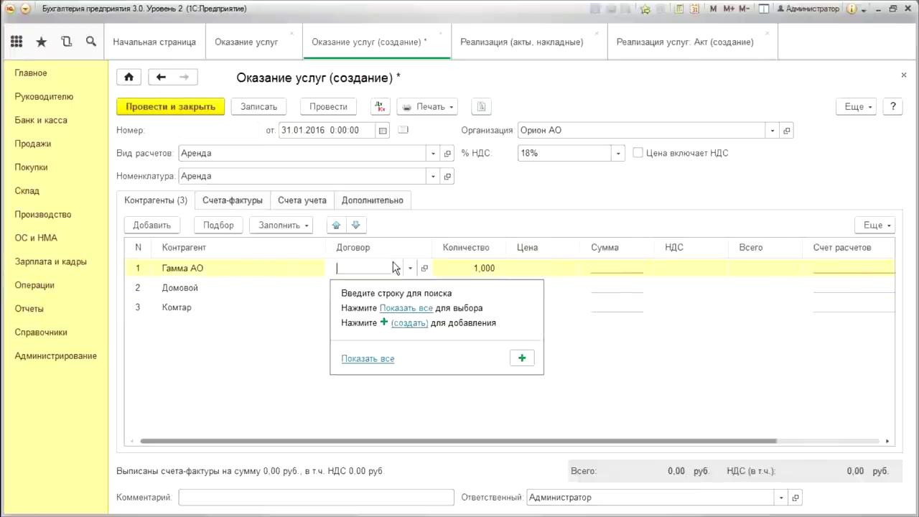
click(408, 325)
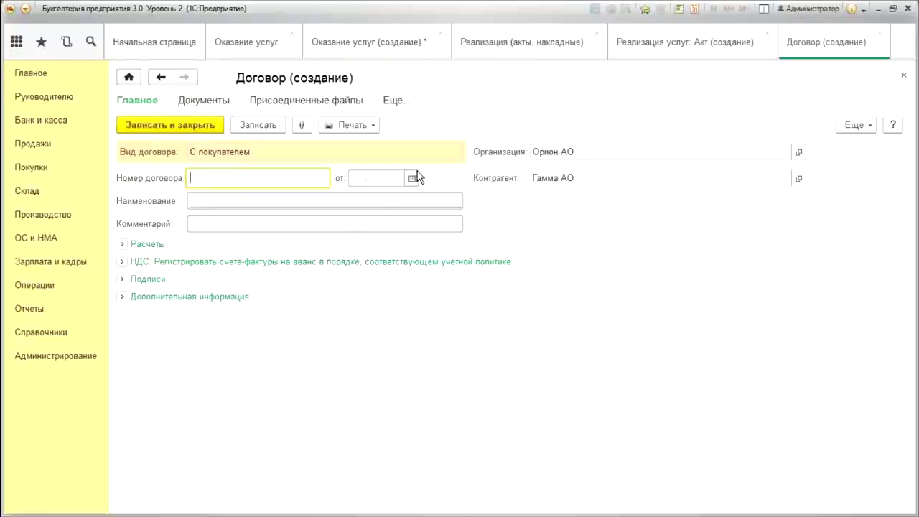
key(Tab)
text(0)
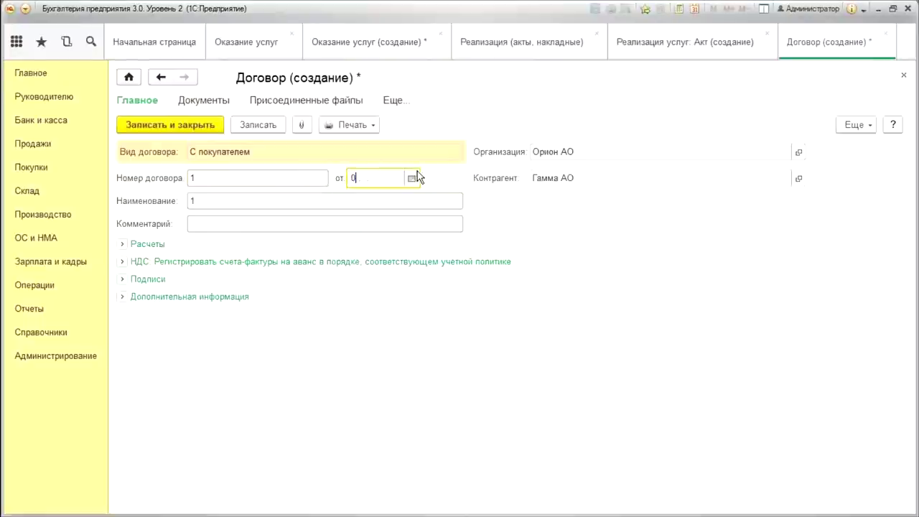
text(1.01)
key(Tab)
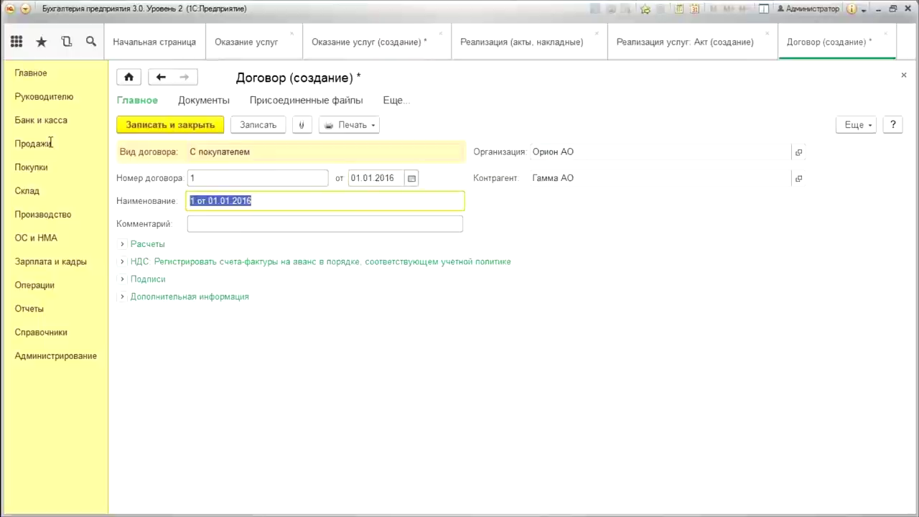
click(159, 128)
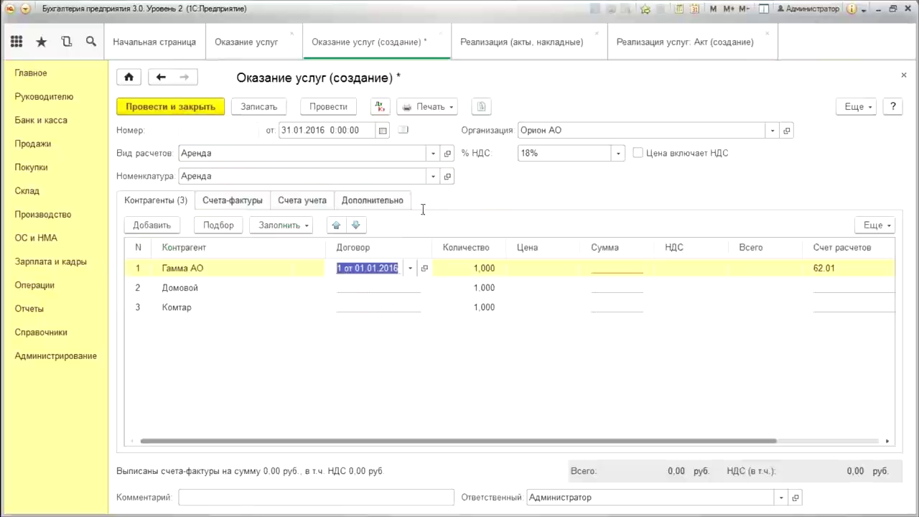
Create contract number 2 dated 01.01.2016 for Домовой and select it as that row's Договор
double_click(400, 293)
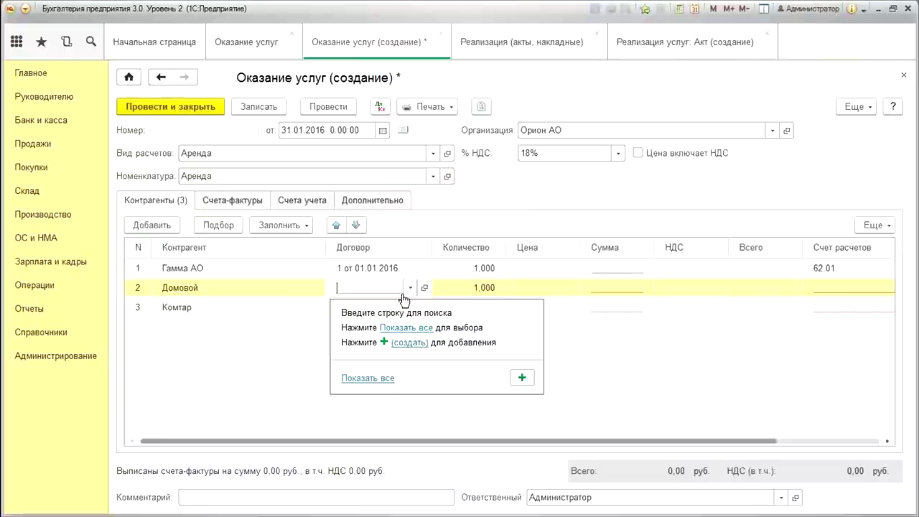
click(359, 378)
click(251, 115)
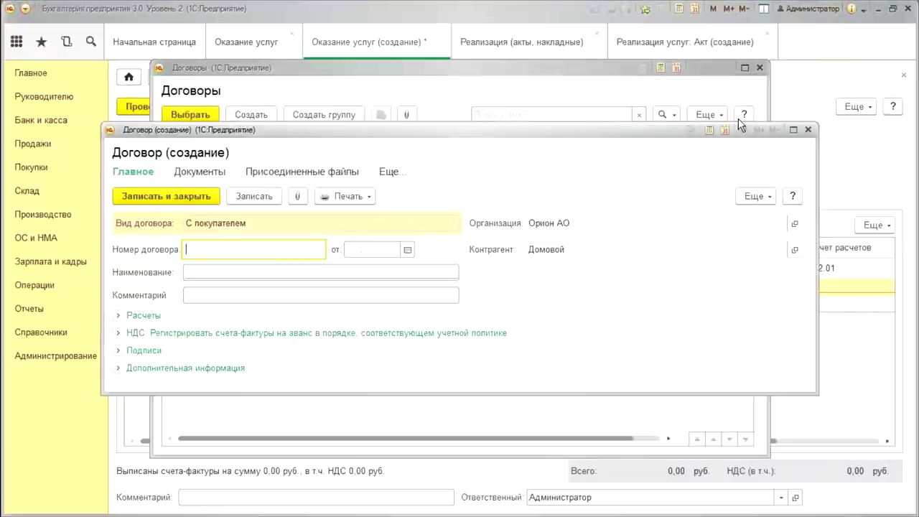
text(01012016)
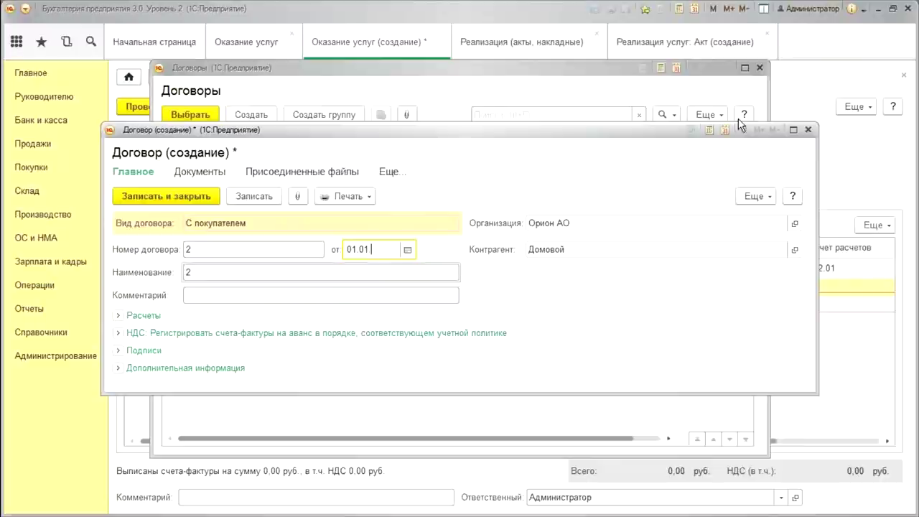
key(Tab)
click(166, 196)
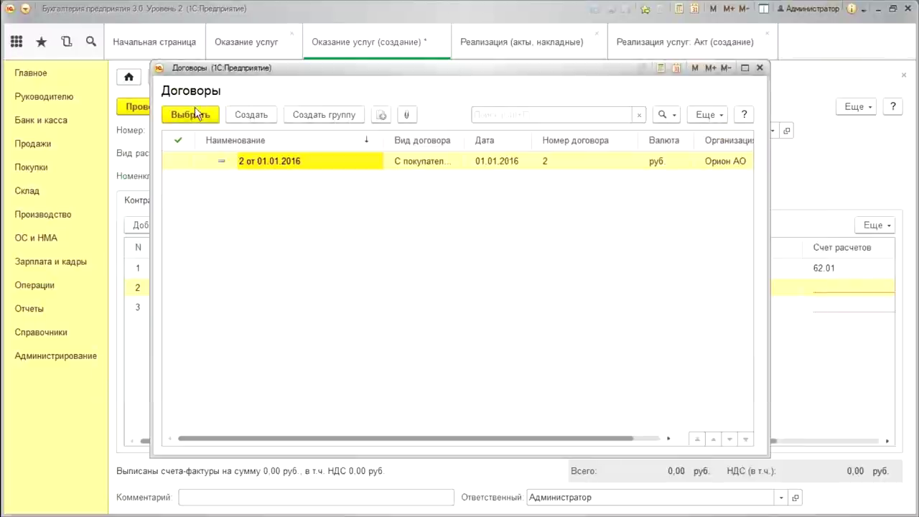
click(192, 115)
Create contract number 3 dated 01.01.2016 for Комтар and assign it to that row's Договор
click(402, 313)
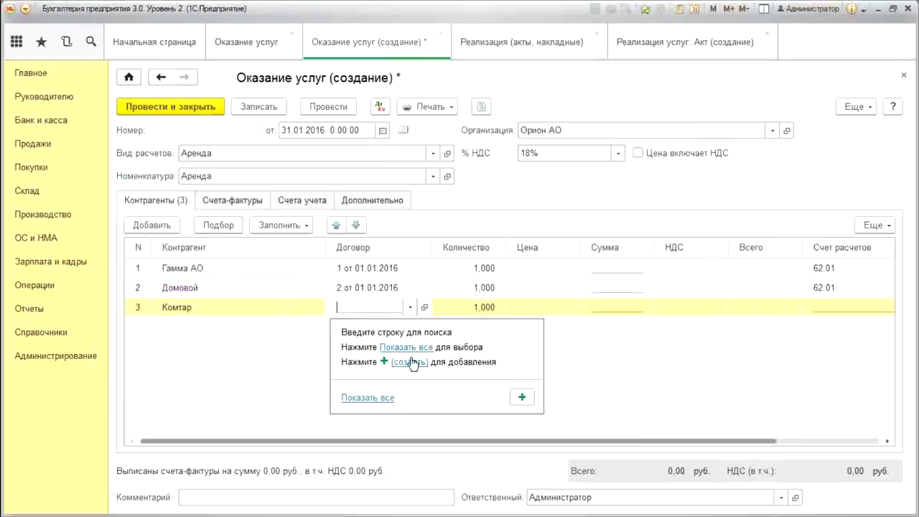
click(384, 375)
text(3)
key(Tab)
text(01012016)
key(Tab)
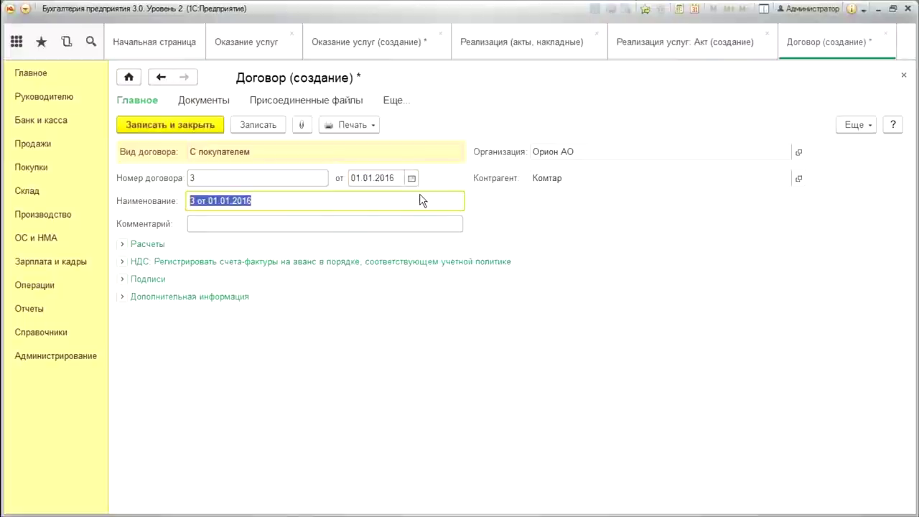
key(ctrl+Return)
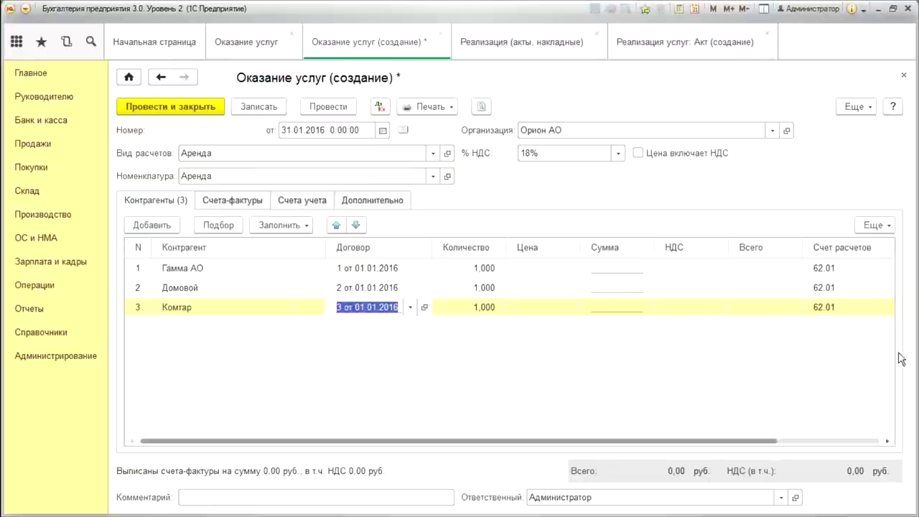
Set Количество to 0 in the Гамма АО, Домовой and Комтар rows
click(460, 270)
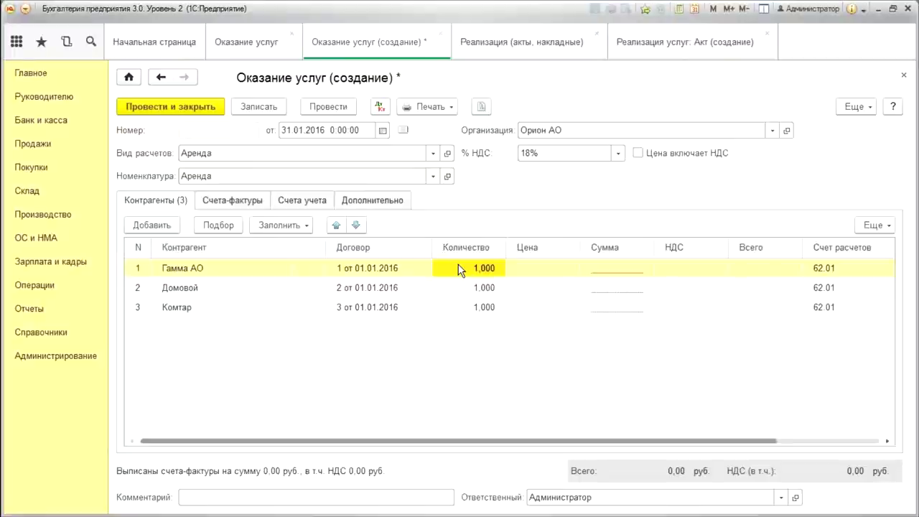
click(460, 269)
text(0)
click(453, 294)
text(0)
click(470, 309)
text(0)
click(484, 333)
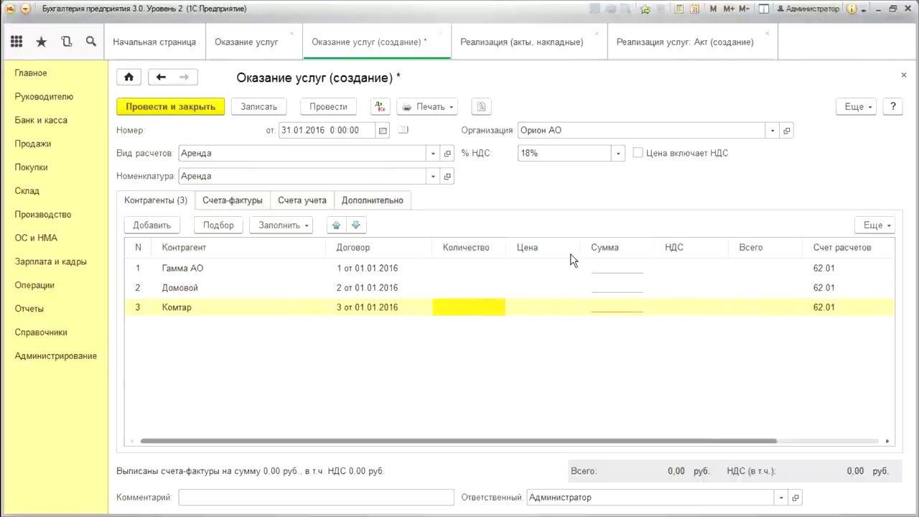
Set Цена to 100 000,00 for each of the three customers: Гамма АО, Домовой and Комтар
click(533, 273)
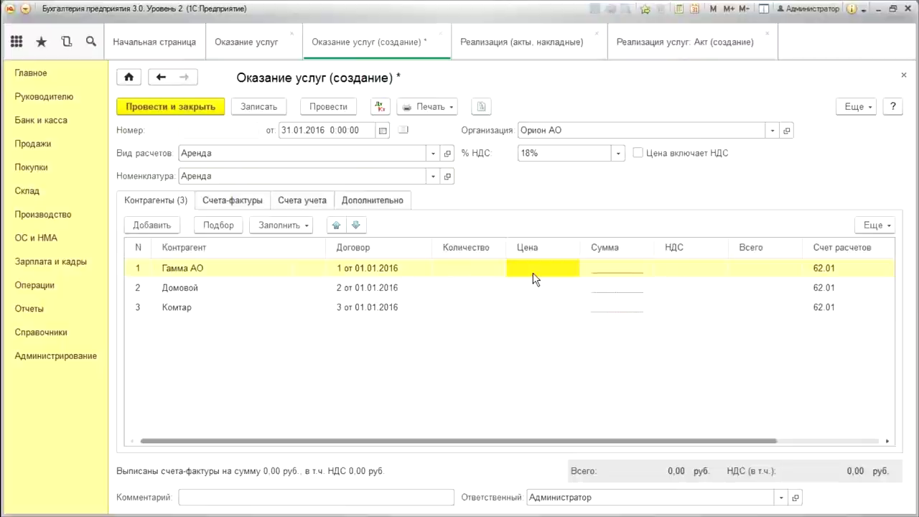
double_click(533, 273)
text(100 000,00)
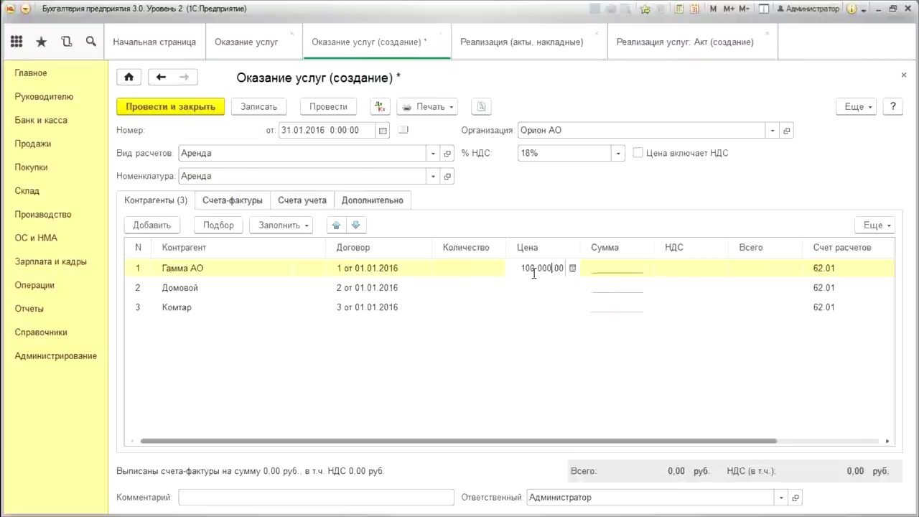
key(Return)
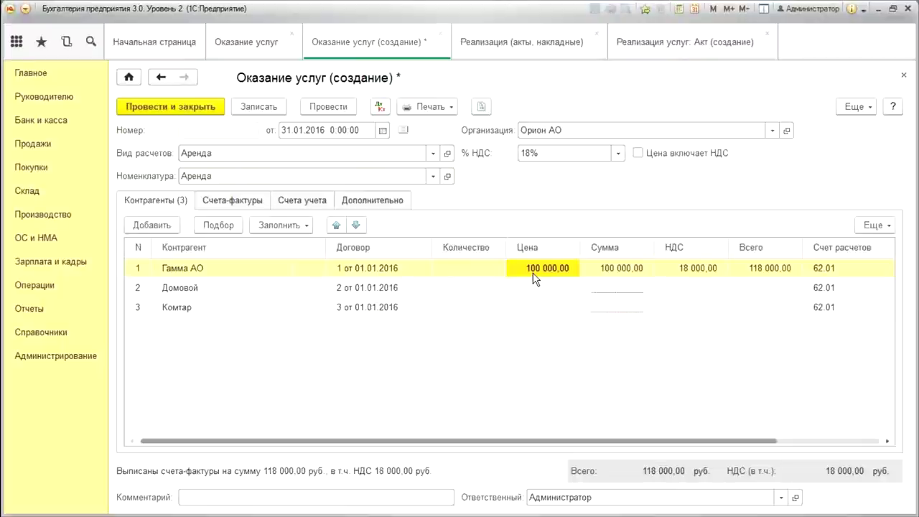
double_click(540, 291)
text(1)
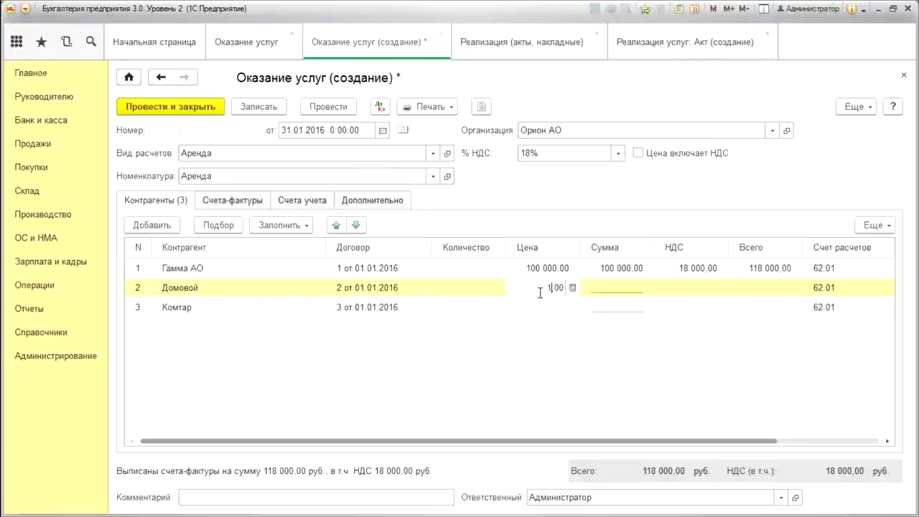
text(00 000)
key(Return)
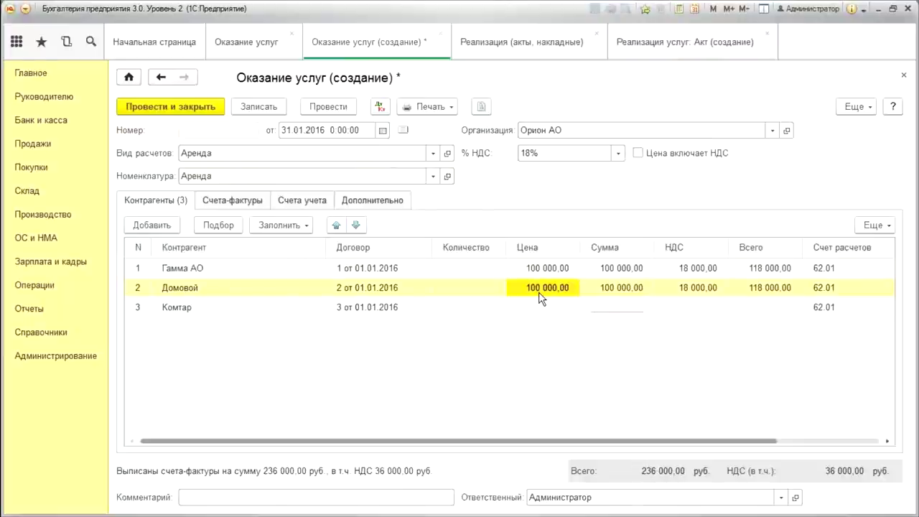
double_click(539, 305)
text(10)
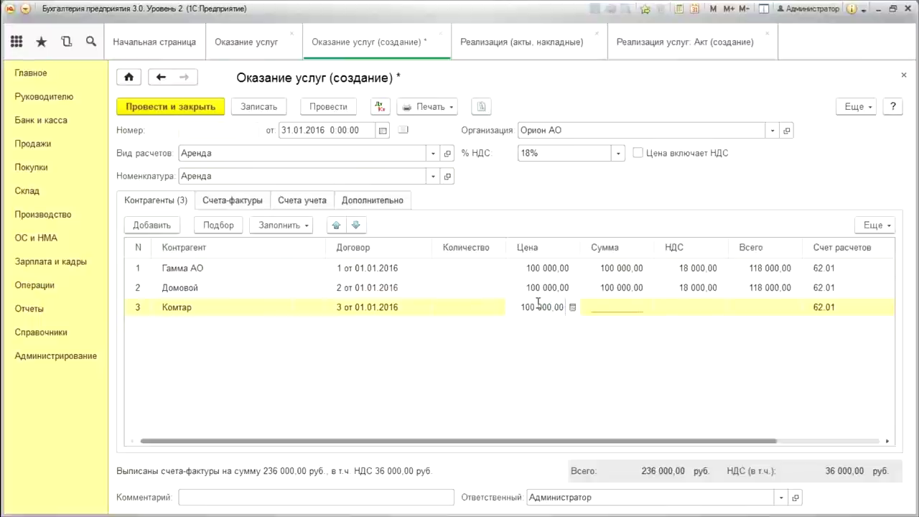
text(0 000)
key(Return)
drag(625, 441, 206, 386)
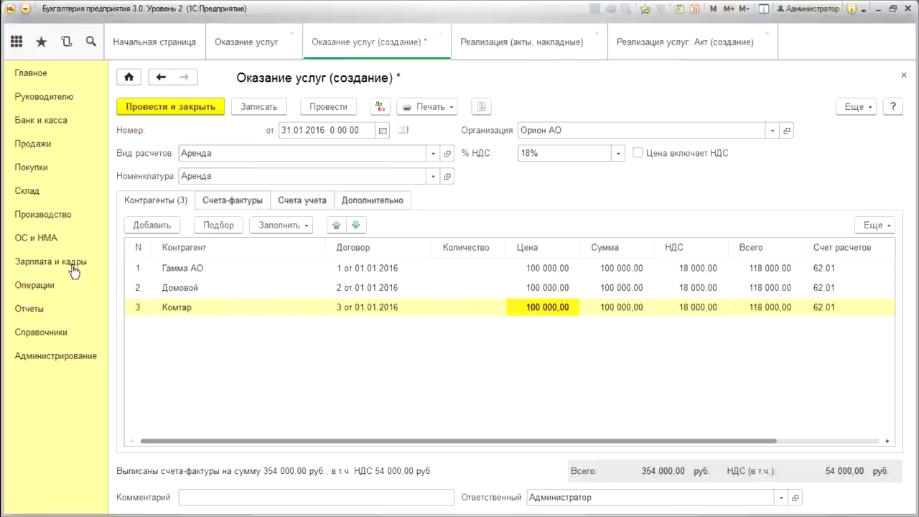
Review the document's invoice list with its Выписан счет-фактура marks, the Счета учета settings and the Дополнительно details
click(227, 202)
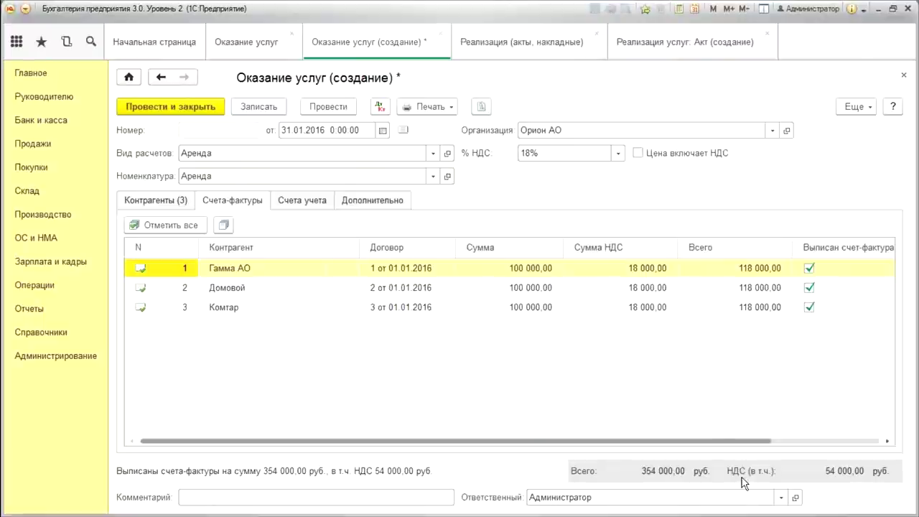
drag(720, 441, 909, 431)
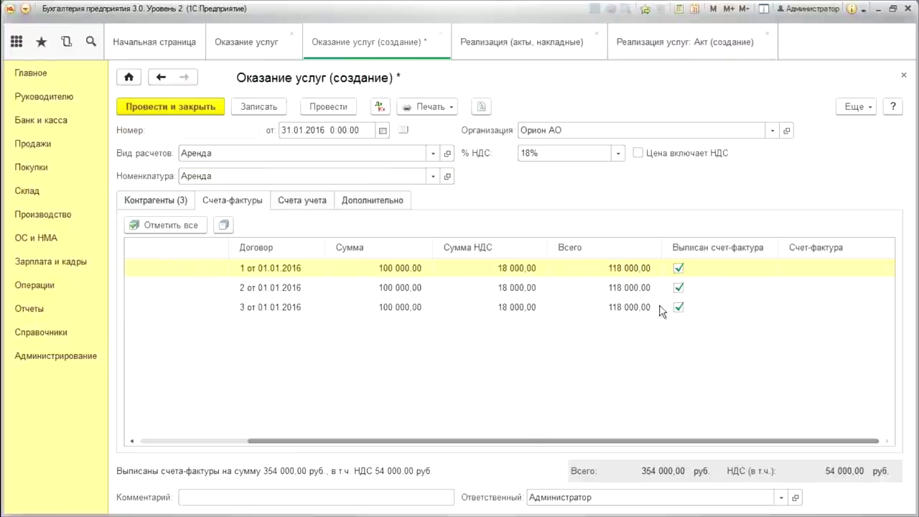
click(809, 276)
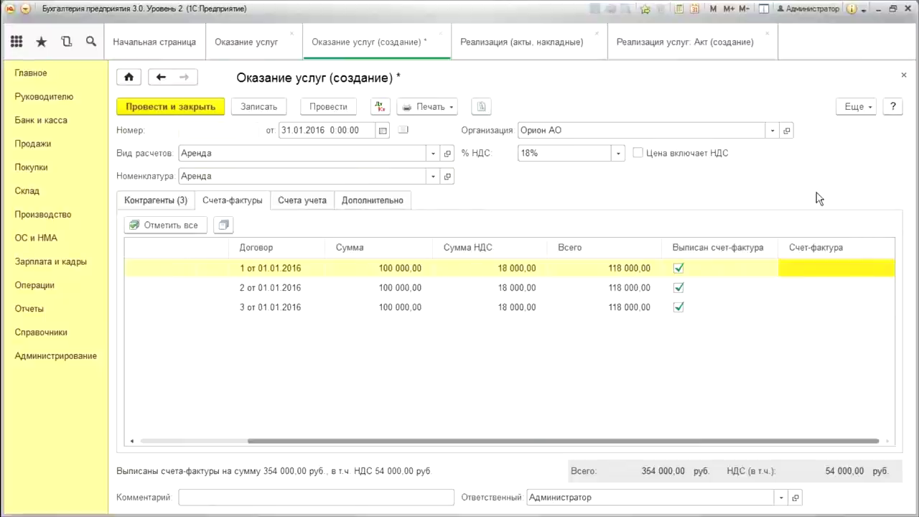
click(296, 202)
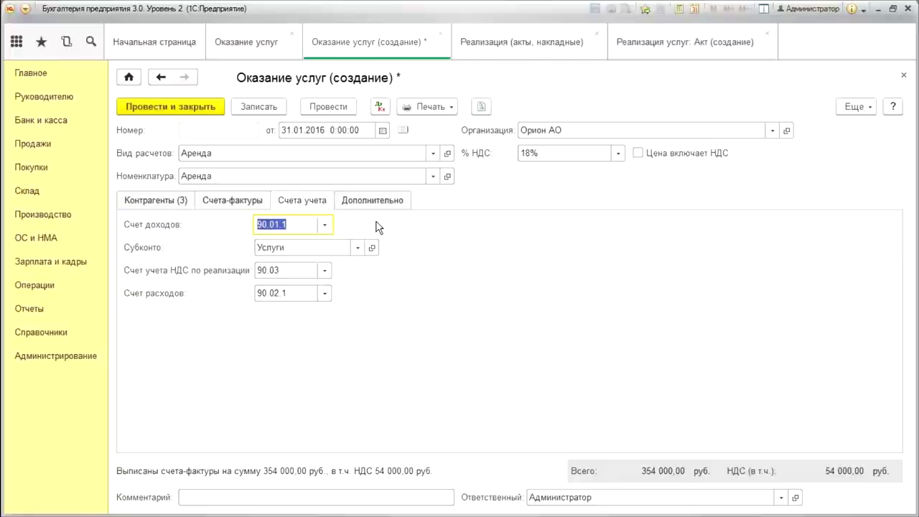
click(351, 205)
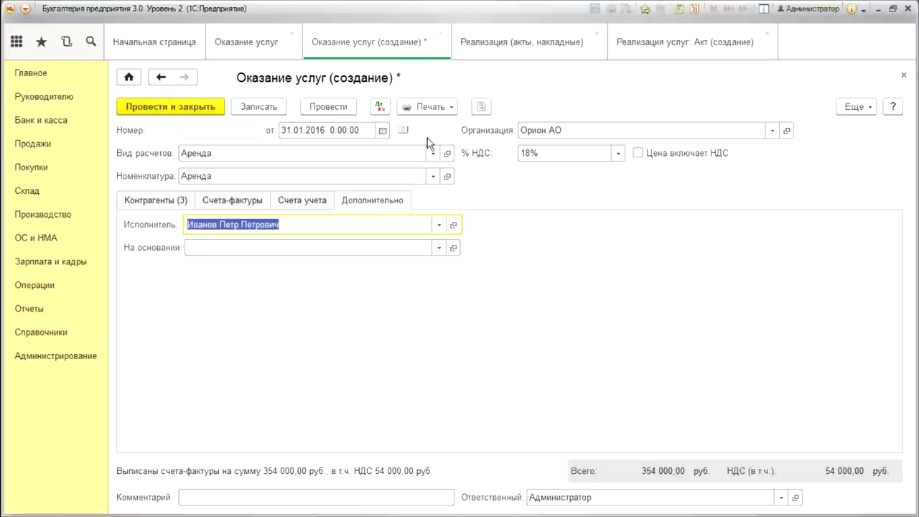
Save the Оказание услуг document and open its postings (Движения документа)
click(378, 109)
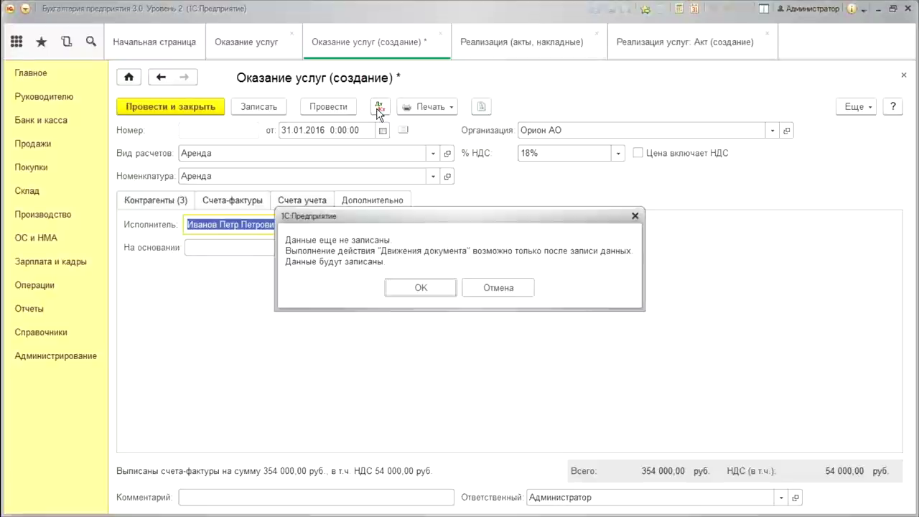
click(422, 288)
click(429, 277)
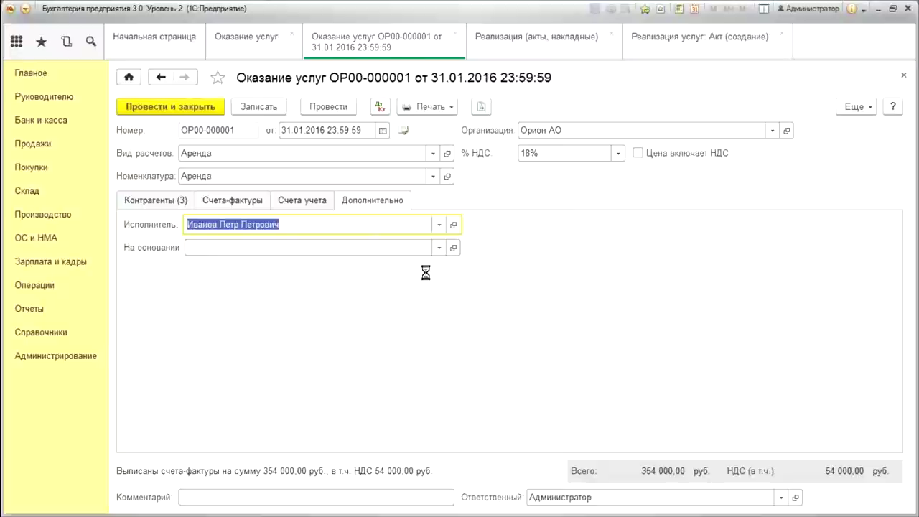
click(427, 275)
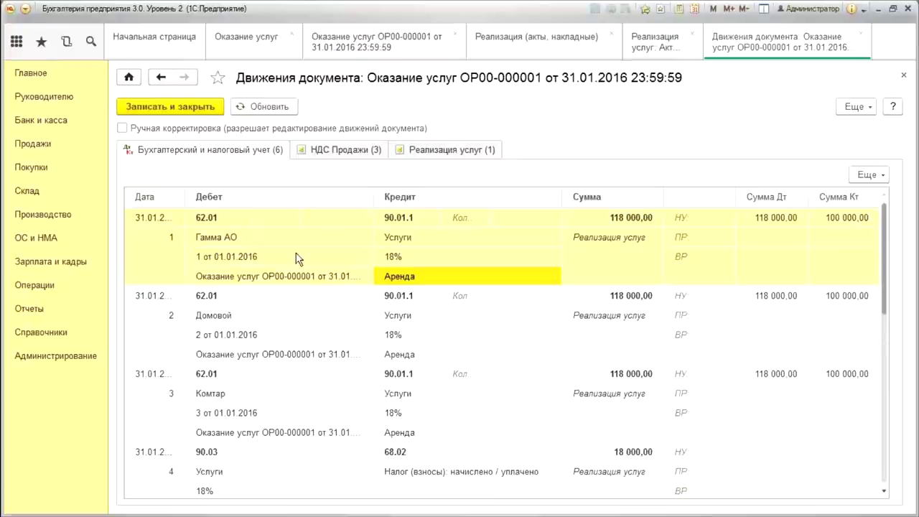
Examine the accounting entries for Гамма АО, Домовой and Комтар and the VAT entries beneath them
click(284, 260)
click(259, 241)
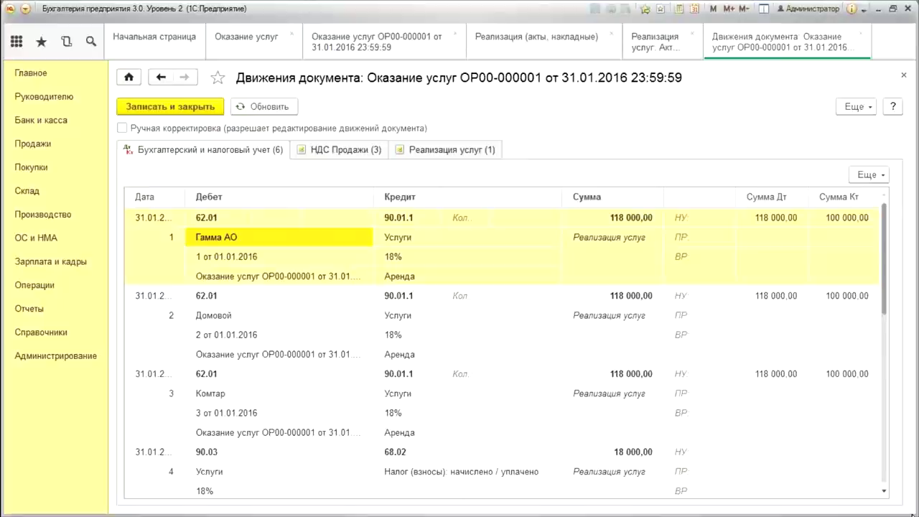
click(204, 327)
click(206, 394)
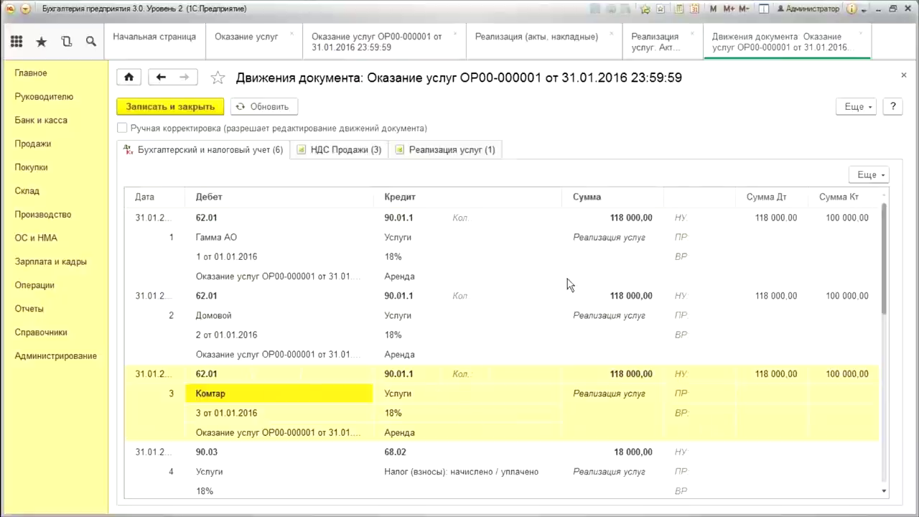
scroll(502, 341, down, 3)
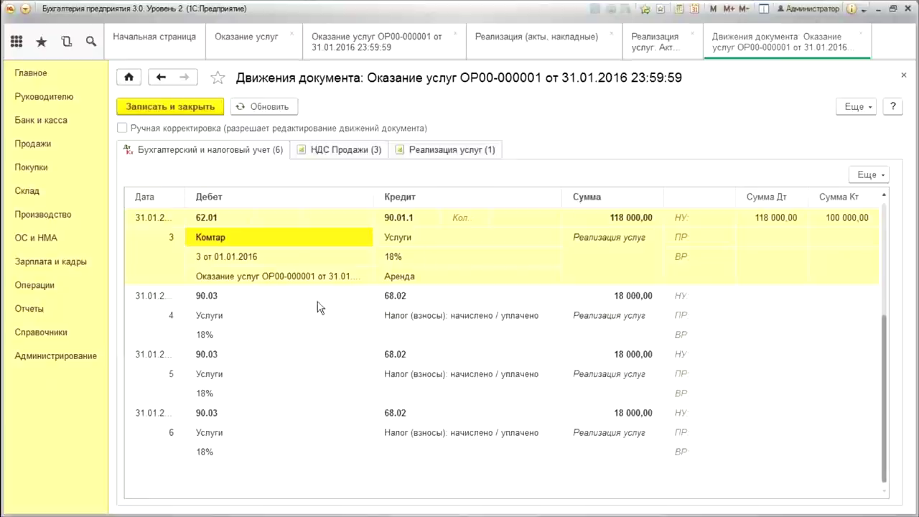
Examine the НДС Продажи register entries for the three customers and close the document postings
click(349, 154)
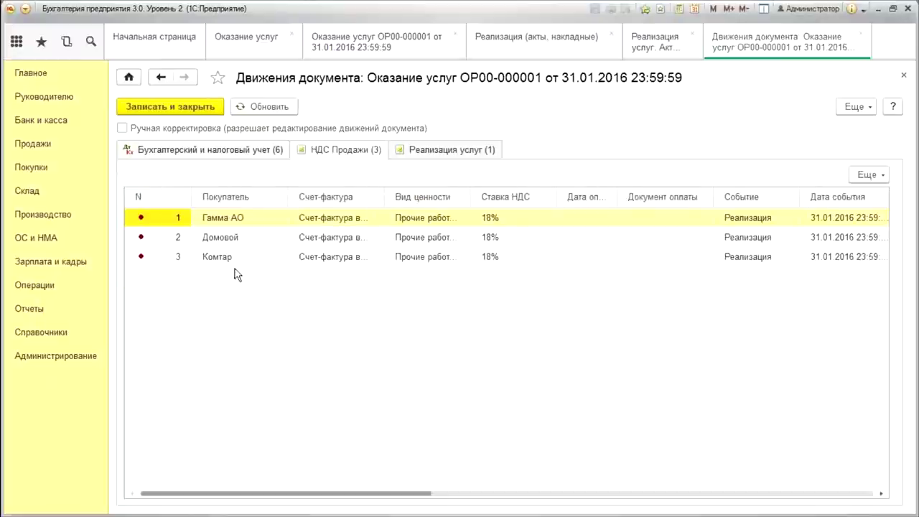
click(379, 237)
click(359, 218)
click(601, 255)
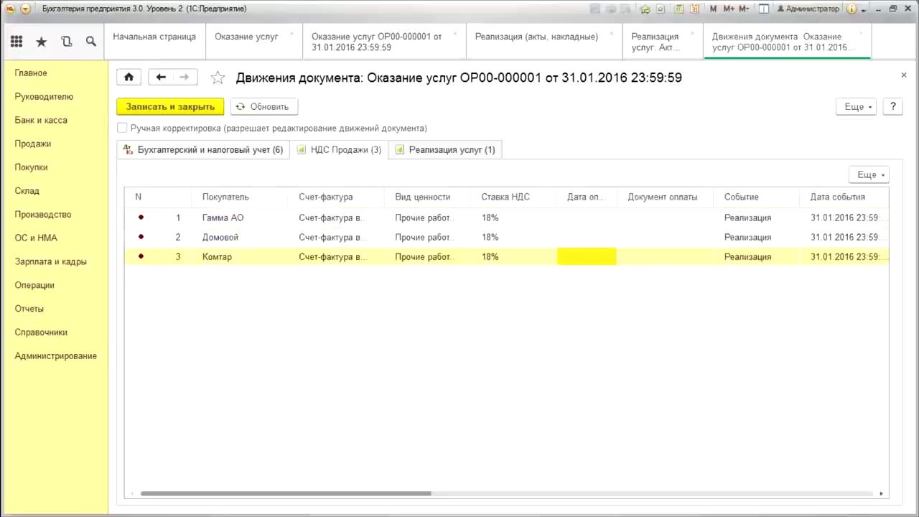
click(902, 76)
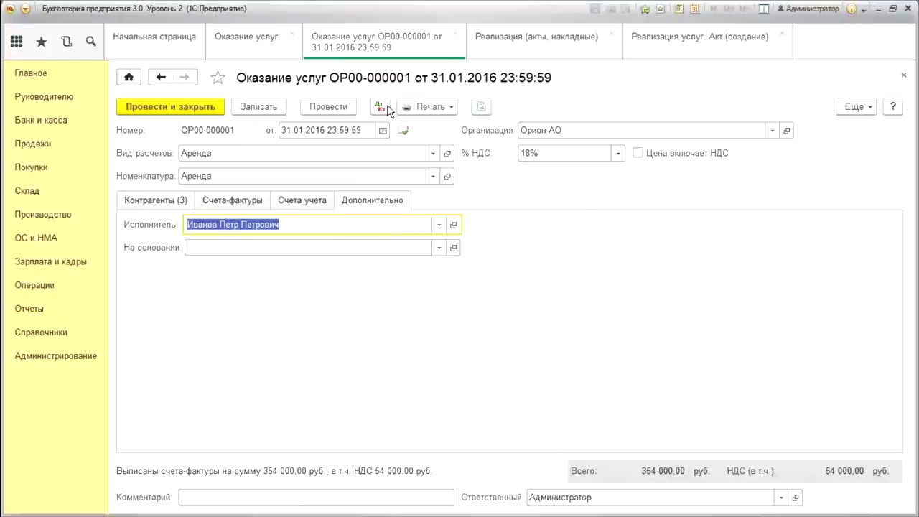
Open the printable Акты об оказании услуг, look through the acts for all three customers and close the print form
click(431, 107)
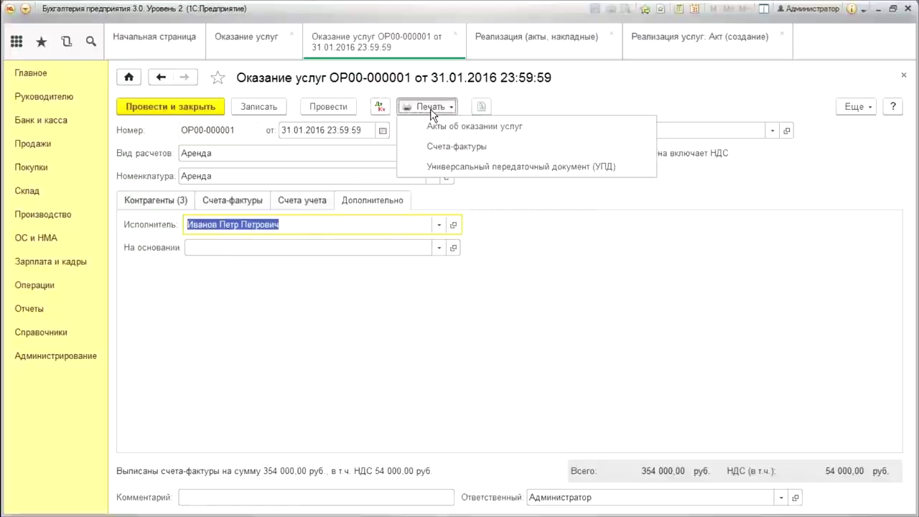
click(504, 127)
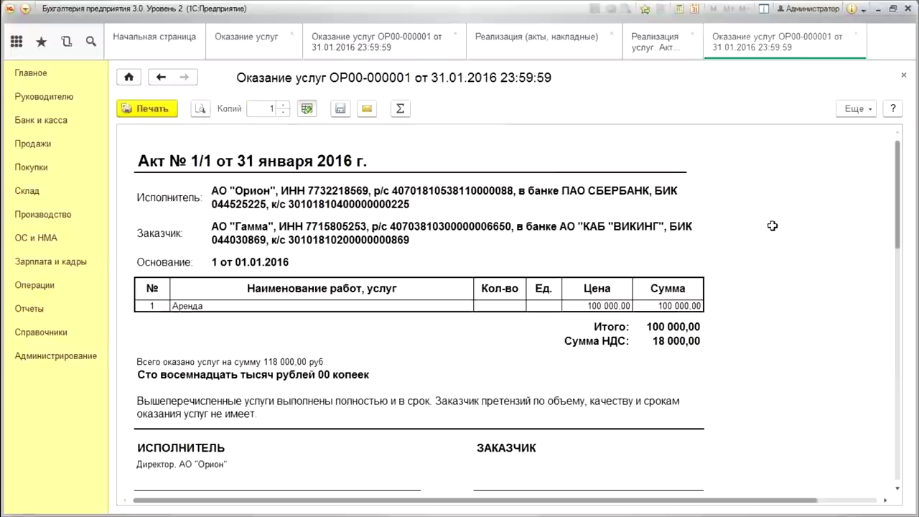
scroll(773, 225, down, 6)
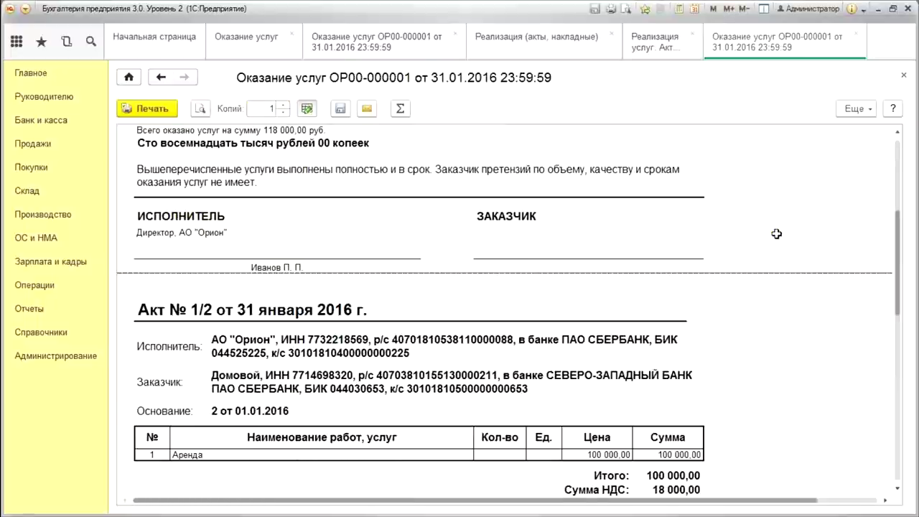
scroll(776, 234, down, 15)
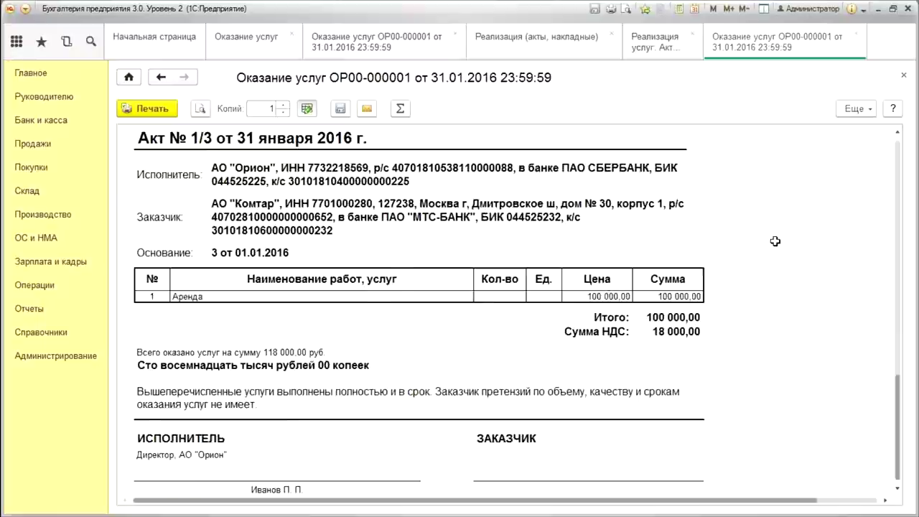
scroll(776, 241, up, 8)
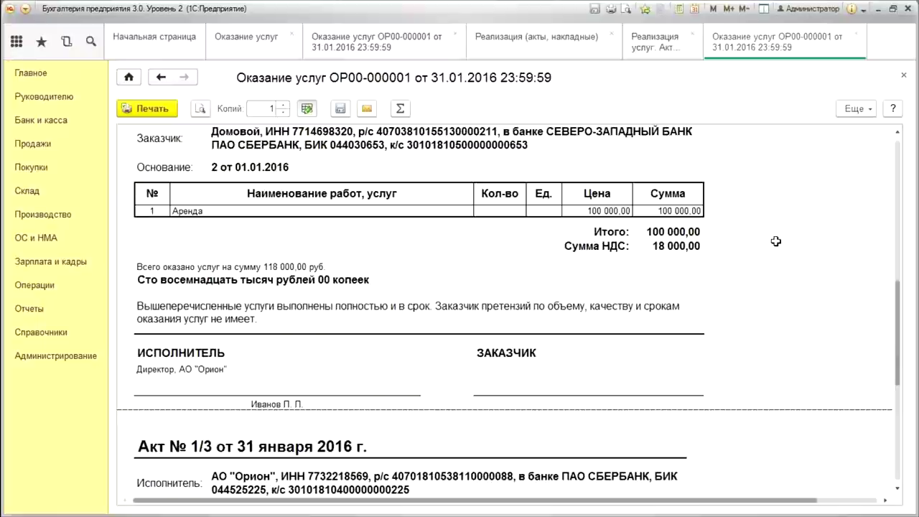
click(905, 77)
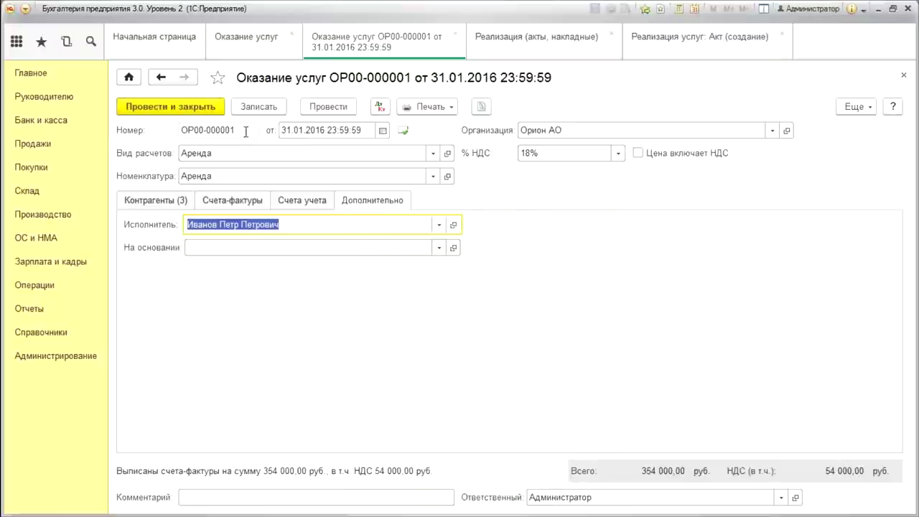
Reopen the printable Акты об оказании услуг and examine the number in the first act's heading
click(425, 115)
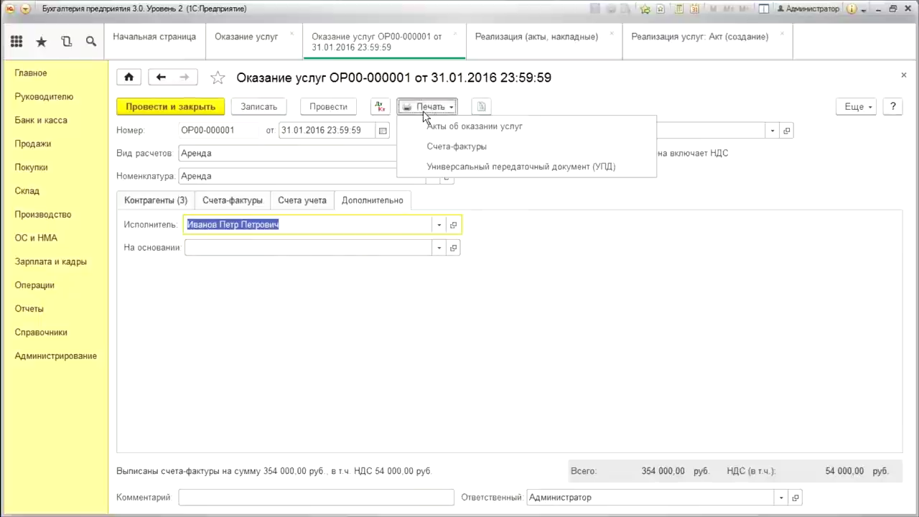
click(465, 129)
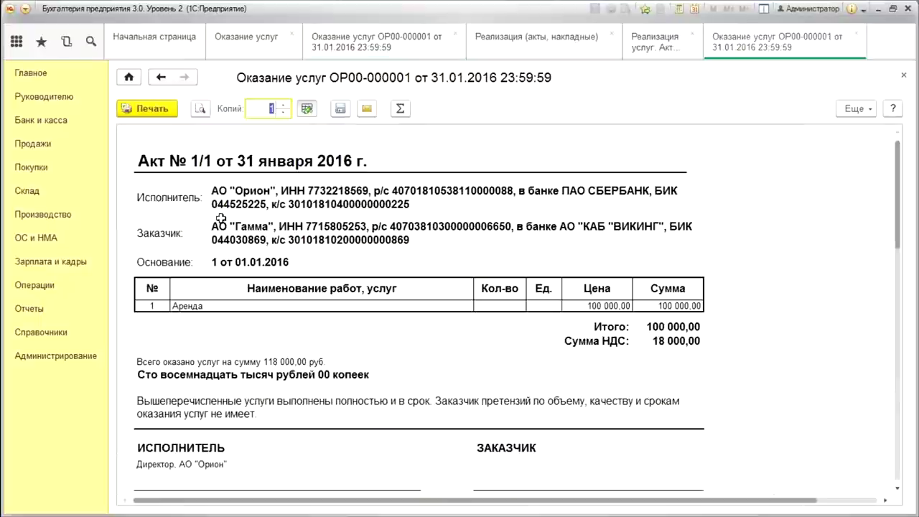
click(200, 166)
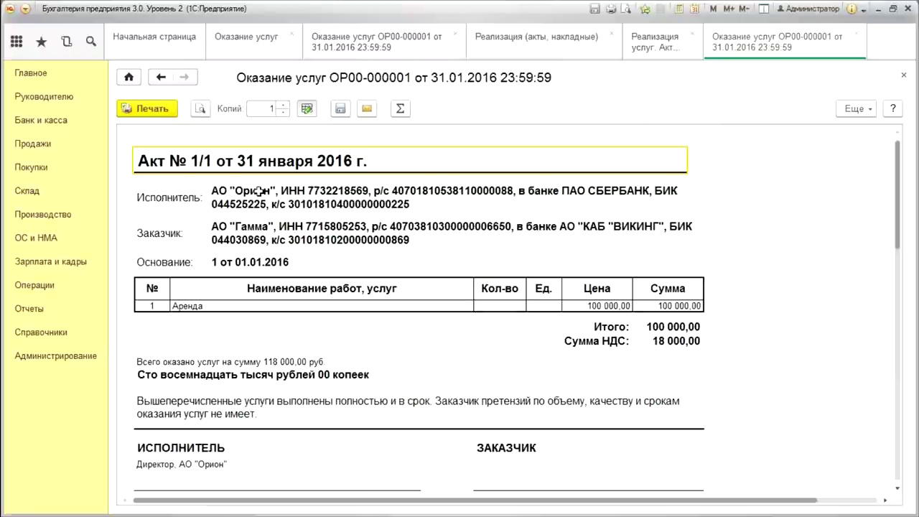
Check the numbers in the headings of the acts for Домовой and Комтар in the print form
scroll(248, 266, down, 5)
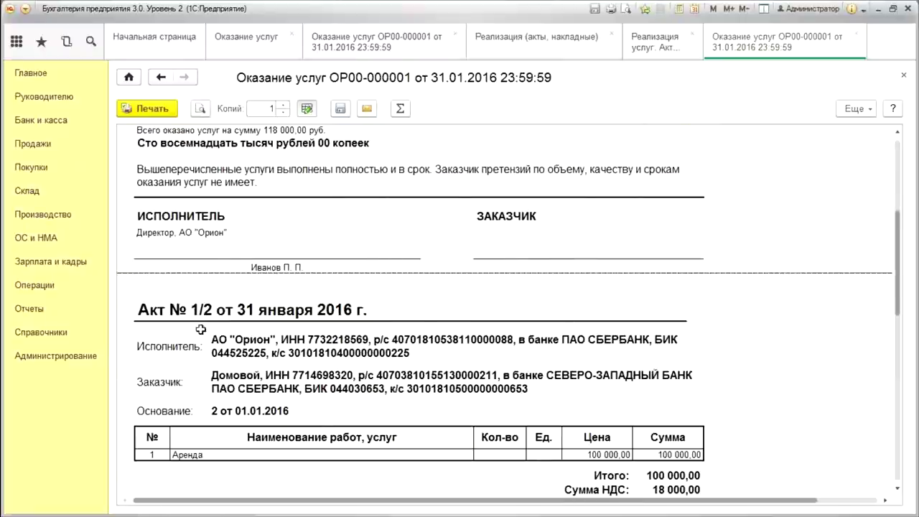
scroll(248, 271, down, 4)
scroll(235, 336, down, 3)
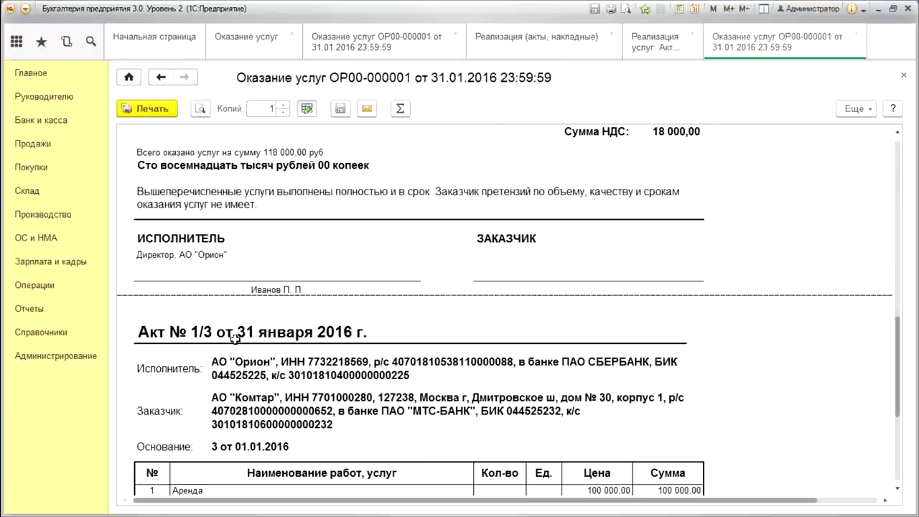
Try overwriting the heading of the third printed act, for Комтар, with 222, and close the print form
click(207, 330)
text(222)
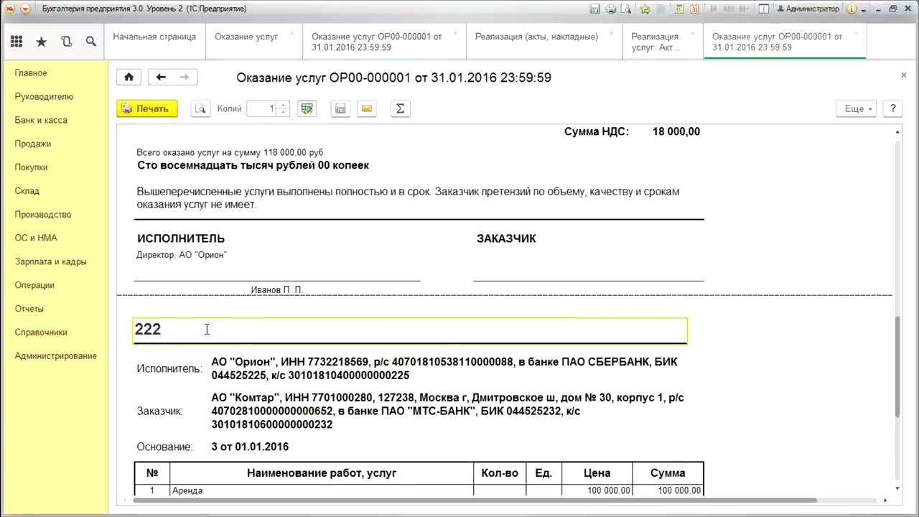
click(903, 75)
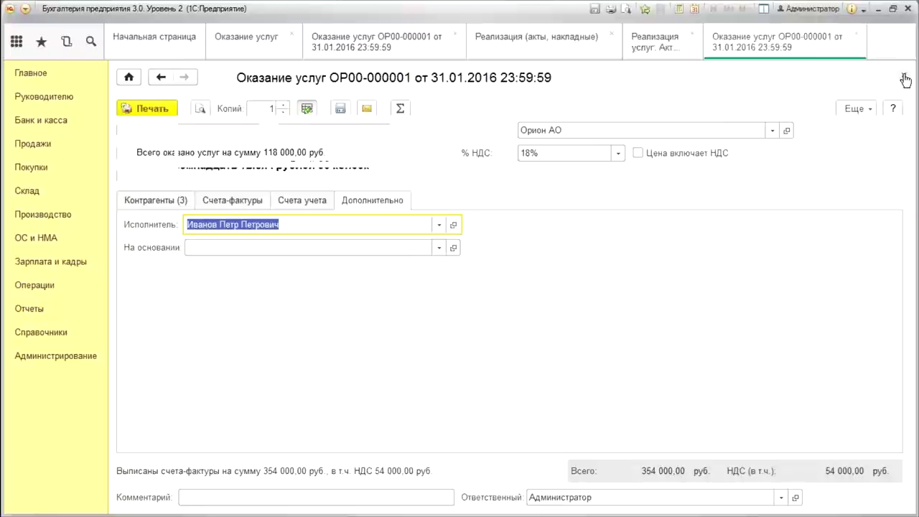
Open the printable счета-фактуры, look through the invoices for Гамма, Домовой and Комтар, and close the print form
click(446, 108)
click(483, 149)
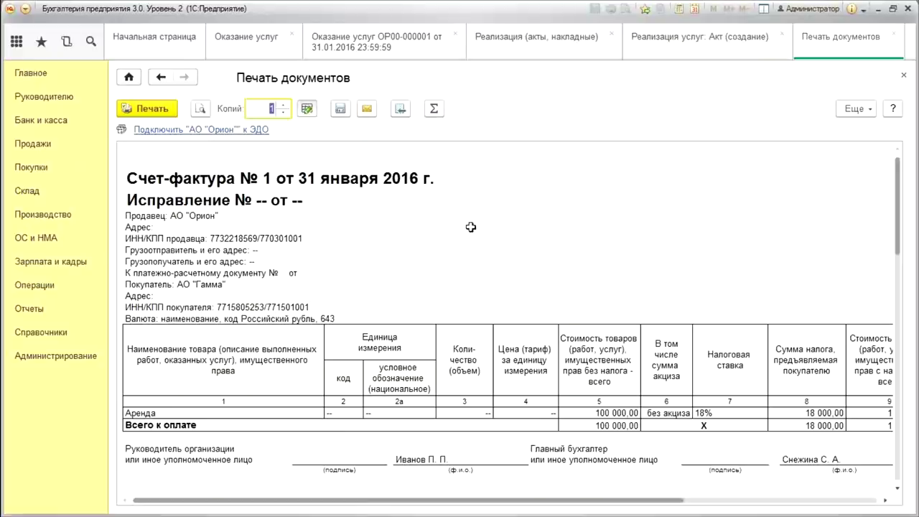
scroll(431, 242, down, 6)
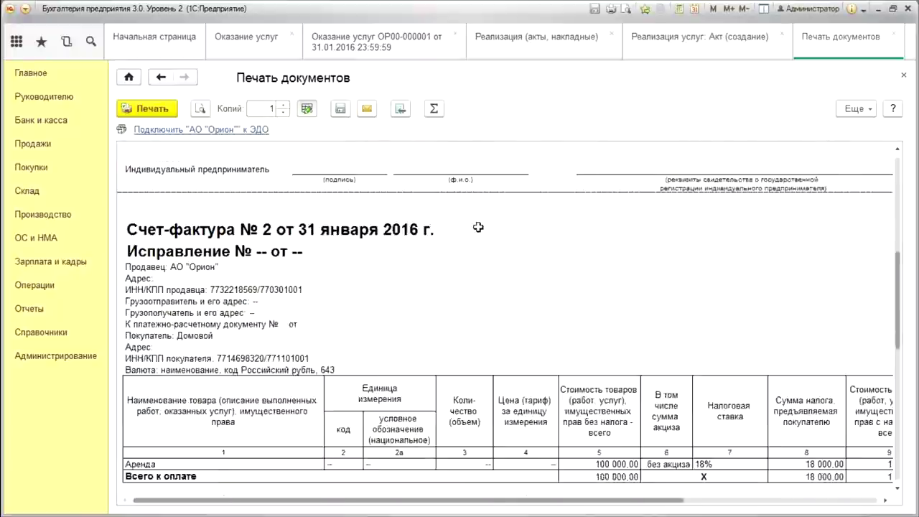
scroll(479, 228, up, 3)
scroll(475, 229, up, 3)
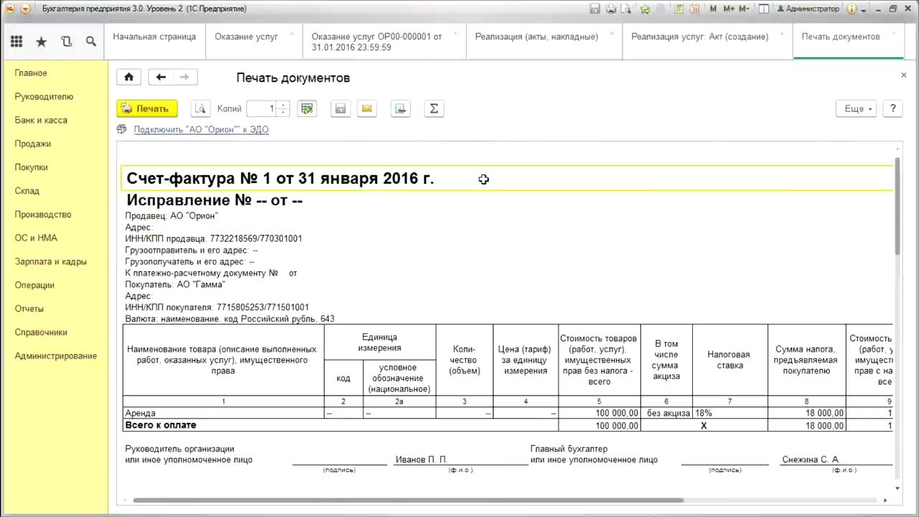
scroll(355, 267, down, 6)
scroll(260, 321, down, 6)
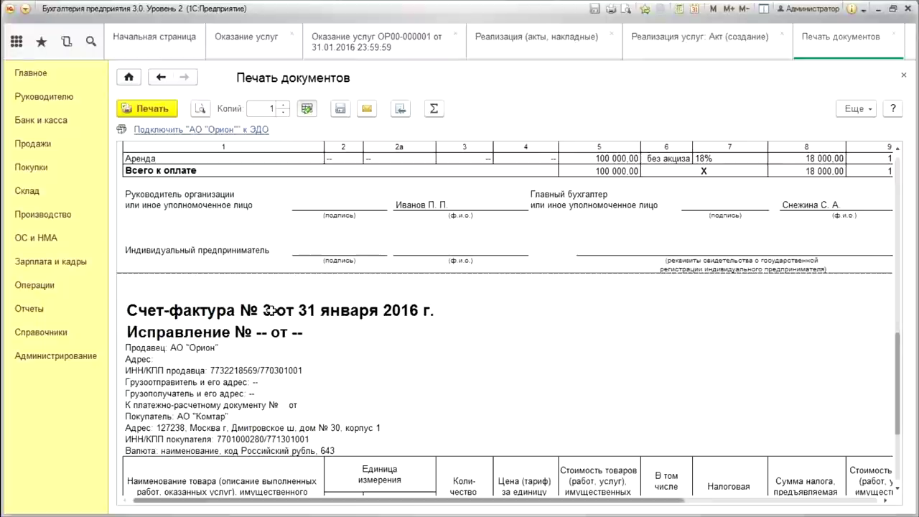
scroll(500, 236, down, 3)
scroll(500, 236, down, 3)
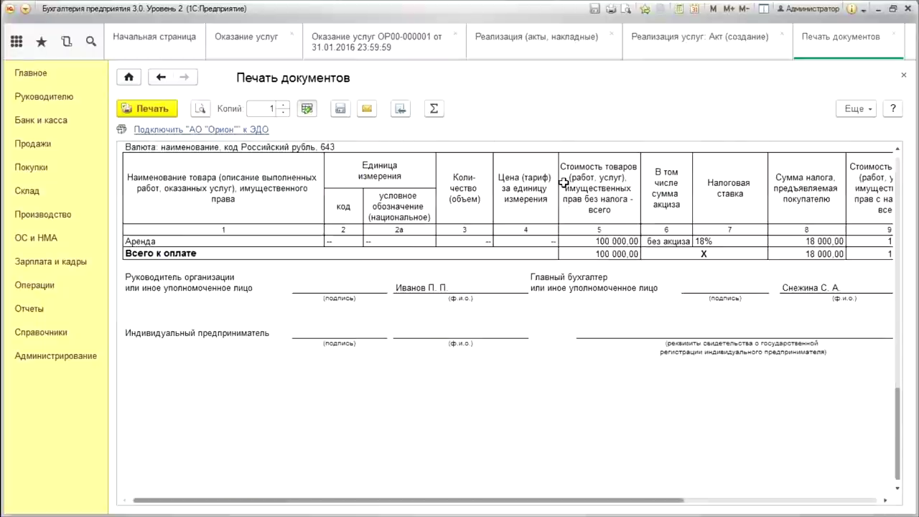
click(902, 75)
Open the printable универсальные передаточные документы, look through them for all three customers, and close the print form
click(416, 109)
click(507, 166)
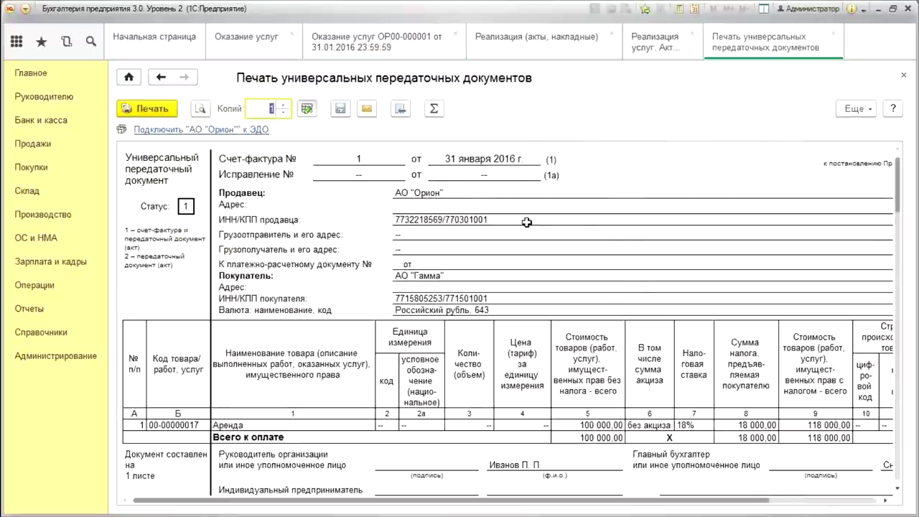
scroll(526, 223, down, 10)
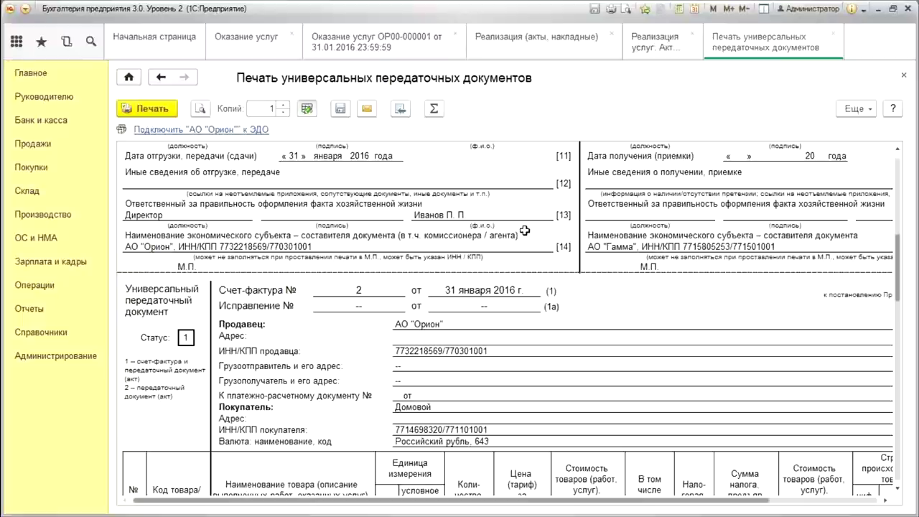
scroll(525, 230, down, 3)
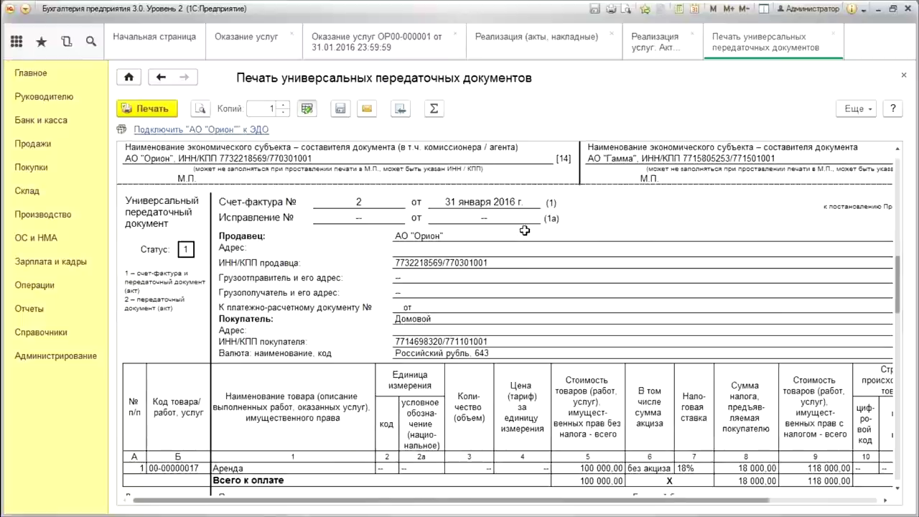
scroll(525, 231, down, 3)
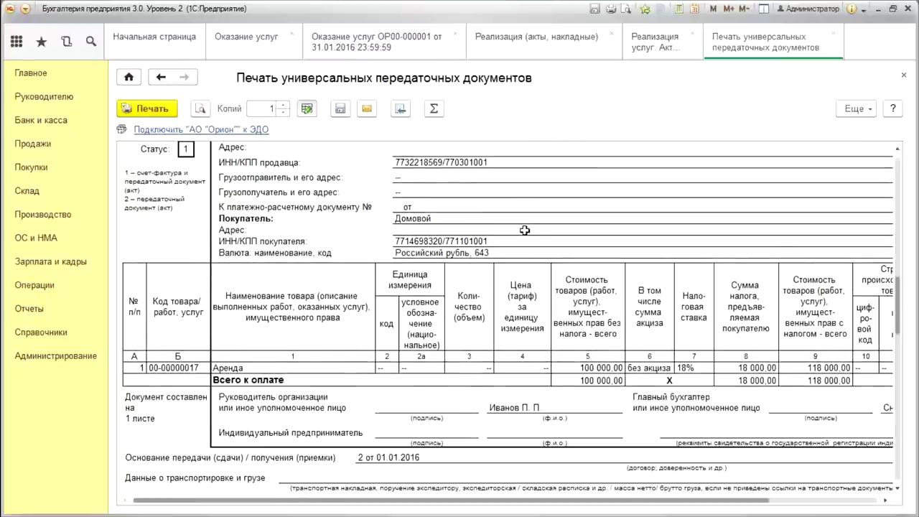
scroll(525, 230, down, 3)
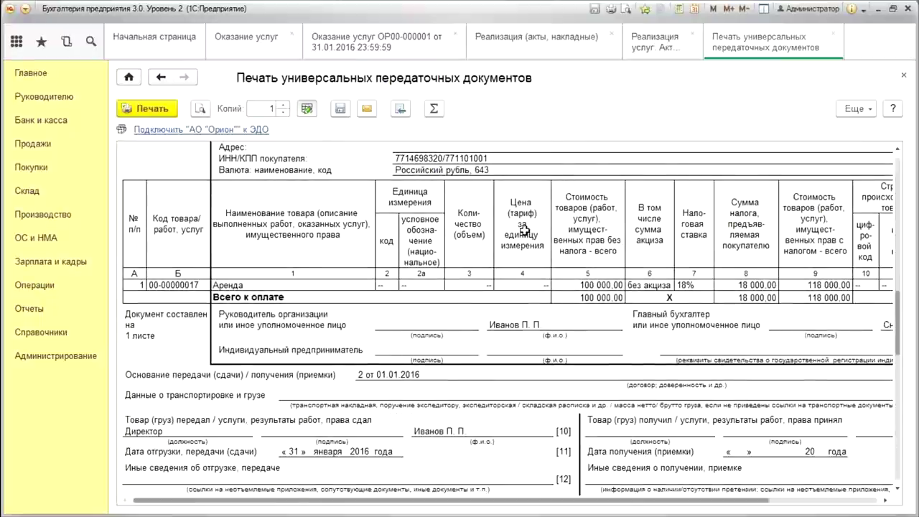
scroll(525, 230, down, 7)
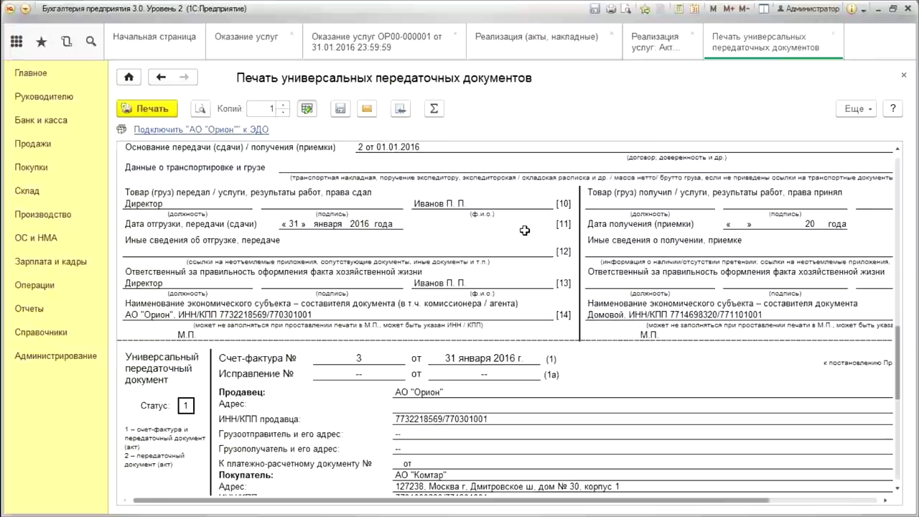
scroll(525, 231, down, 5)
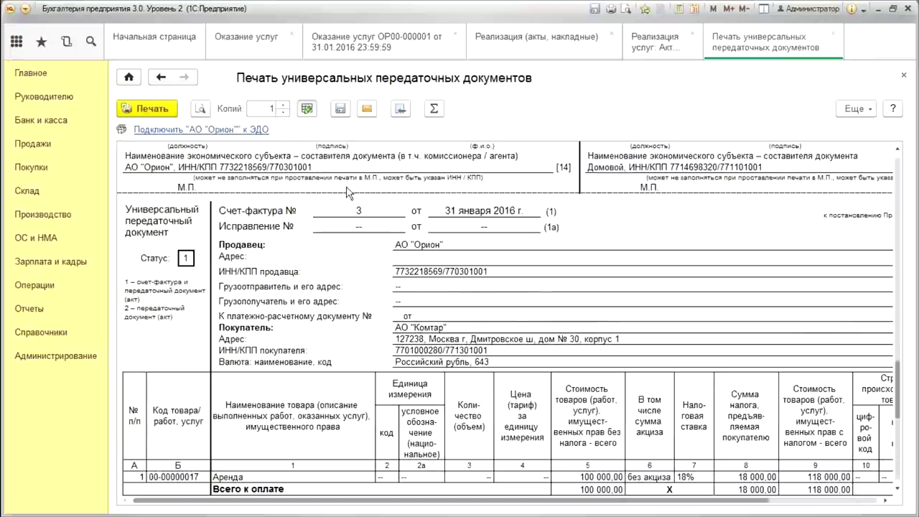
click(833, 33)
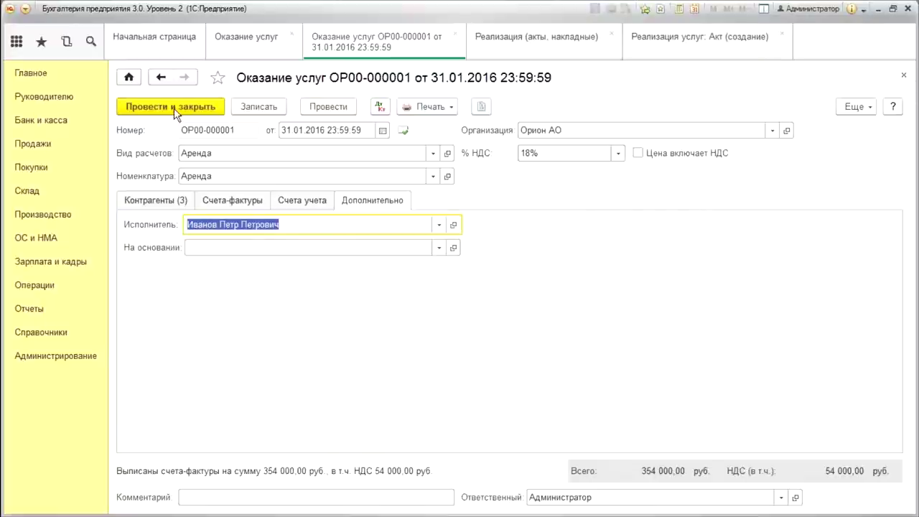
Post and close the Аренда document, and close the blank Реализация услуг form and the Реализация (акты, накладные) list
click(156, 111)
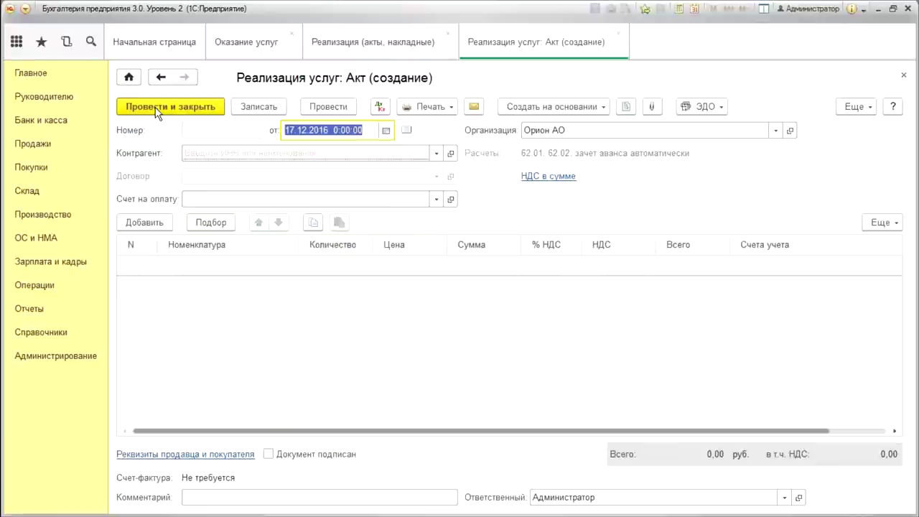
click(617, 33)
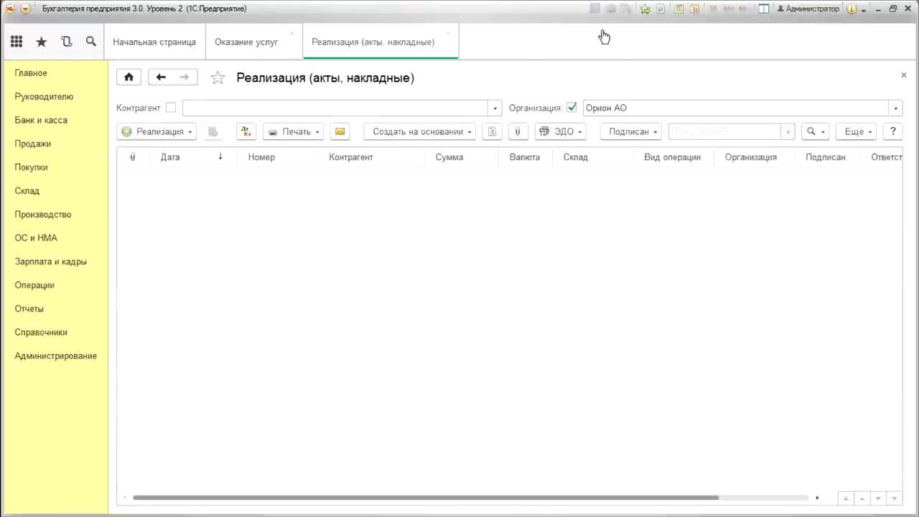
click(448, 34)
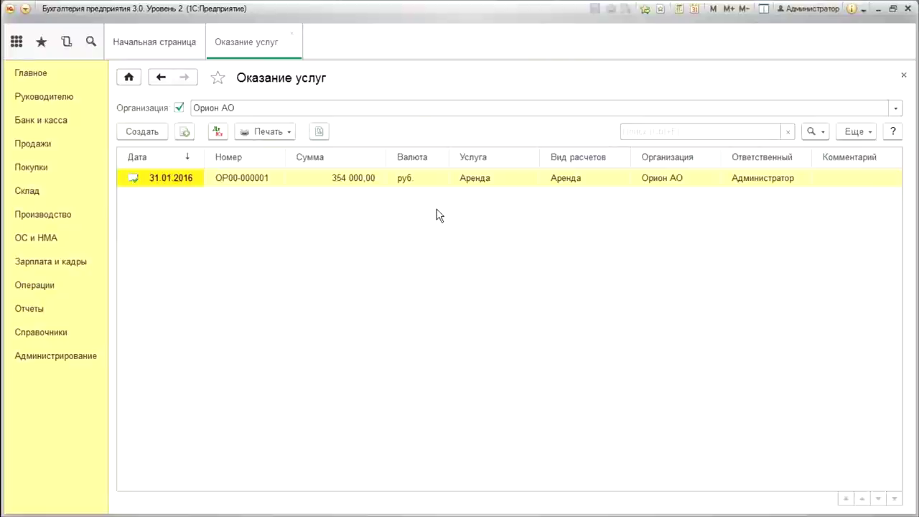
Create a new Оказание услуг document dated 31.01.2016
click(151, 131)
text(31.)
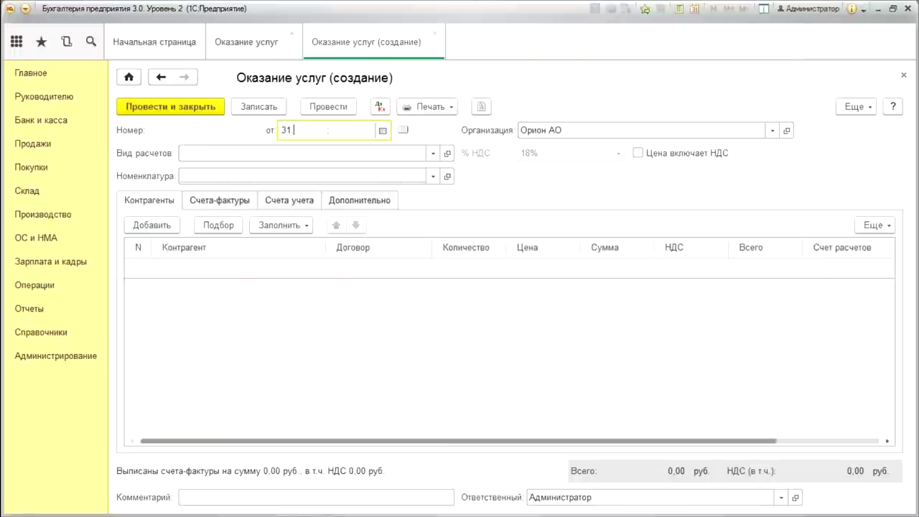
text(01)
key(Tab)
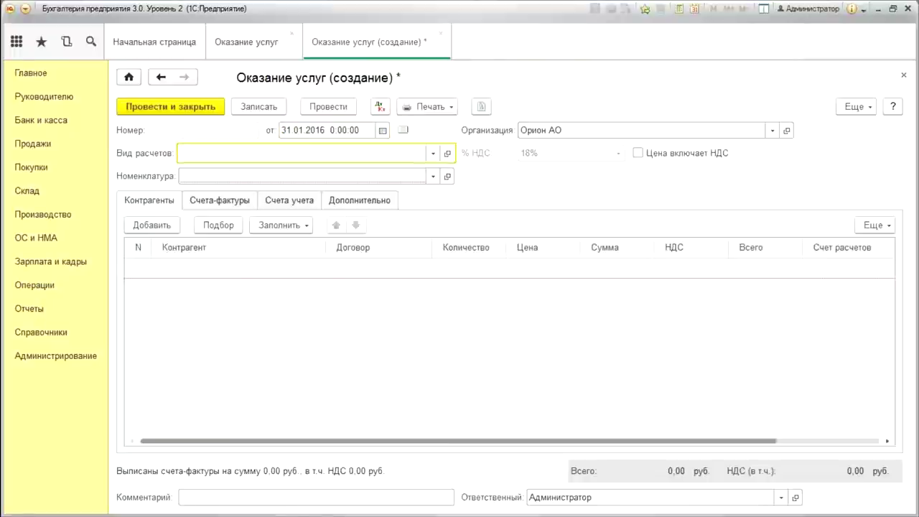
Add a new settlement type named Услуги and select it as the document's Вид расчетов
click(434, 155)
click(233, 201)
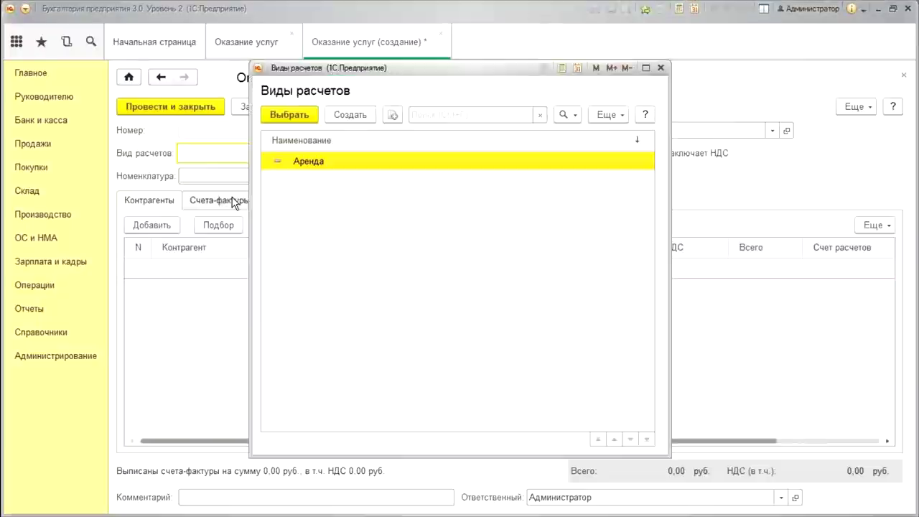
click(337, 115)
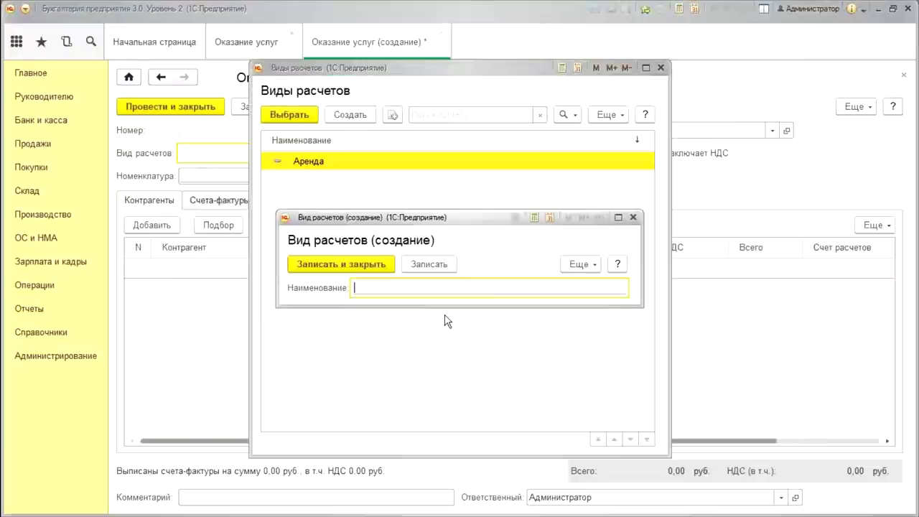
text(Услуг)
key(ctrl+Return)
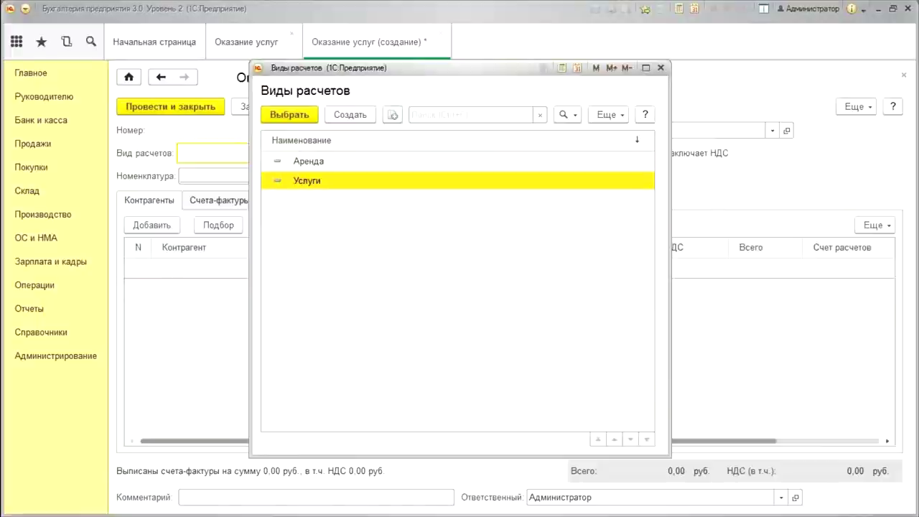
key(Return)
Set the document's Номенклатура to консультационные услуги
click(365, 177)
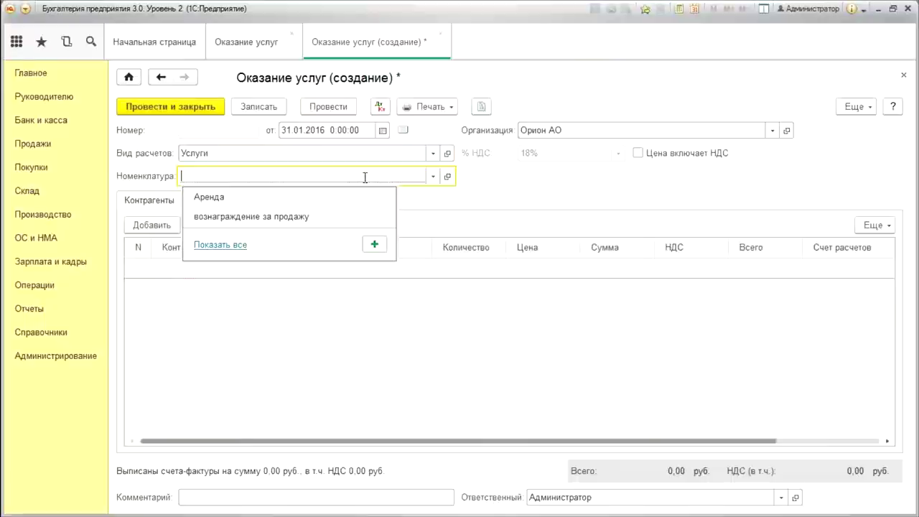
text(ко)
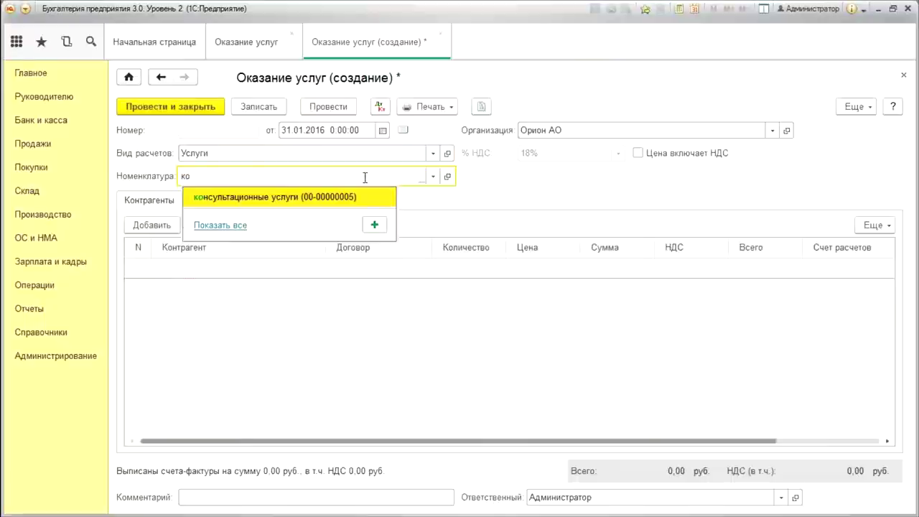
key(Return)
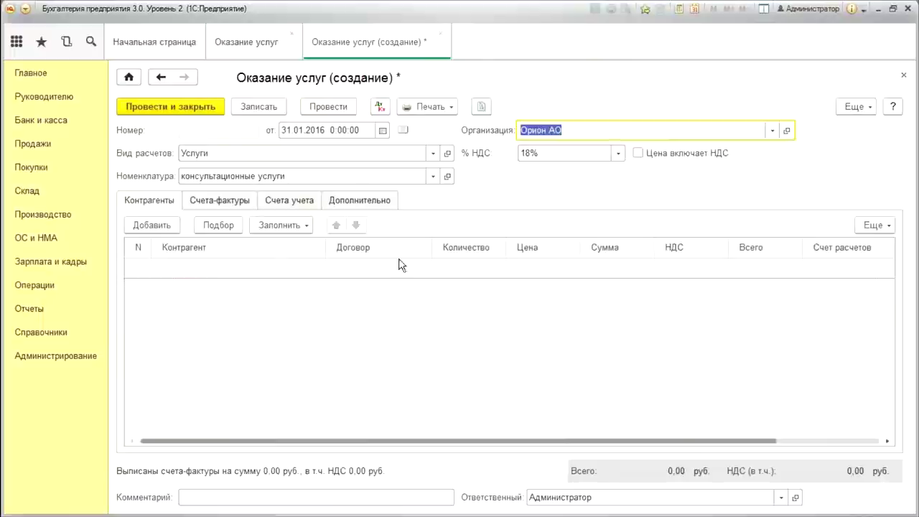
Add Трамм АО, Торговый дом and Планета from the Покупатели group to the document's customer table
click(231, 229)
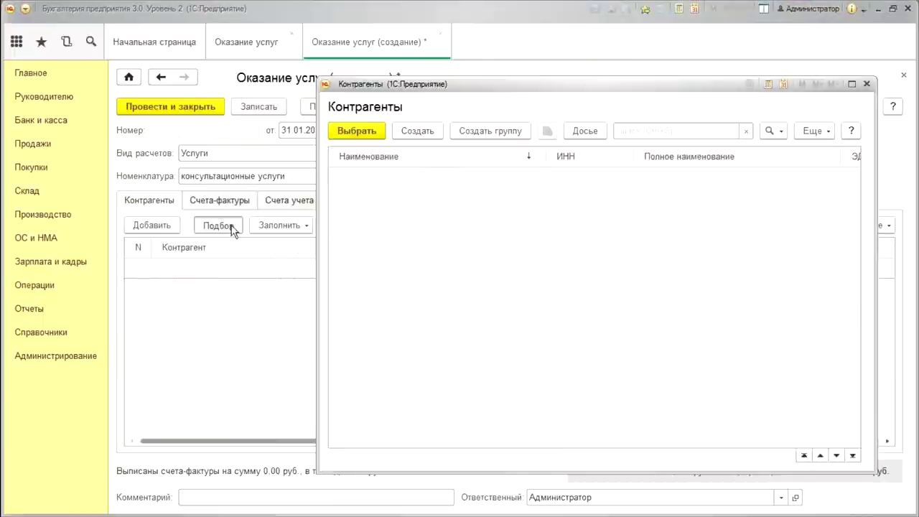
click(411, 200)
double_click(413, 203)
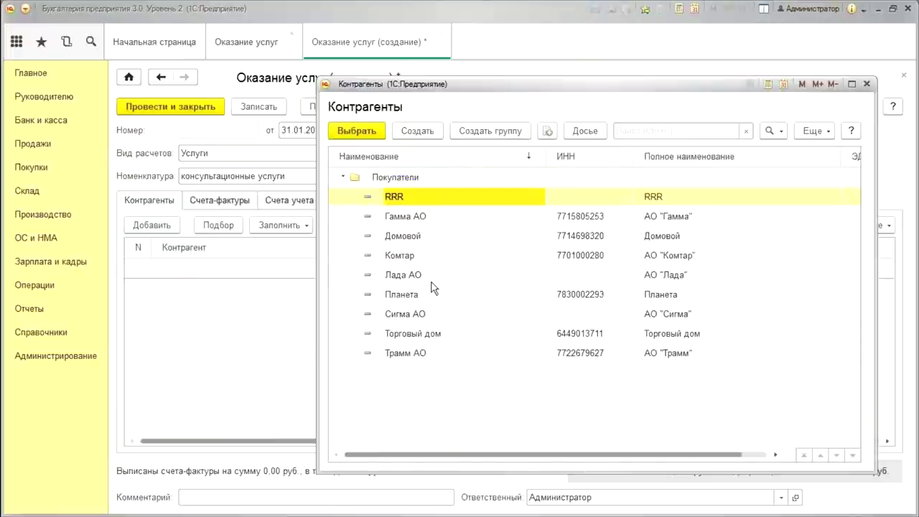
double_click(406, 356)
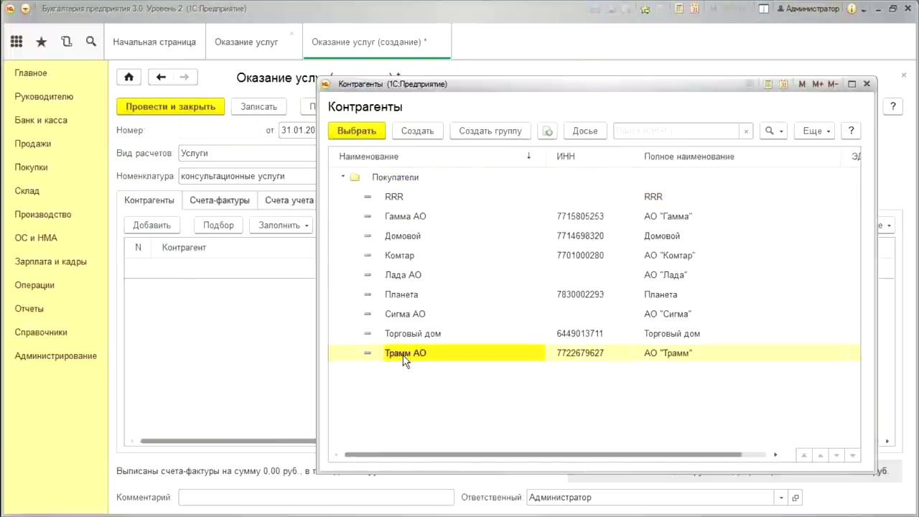
double_click(438, 334)
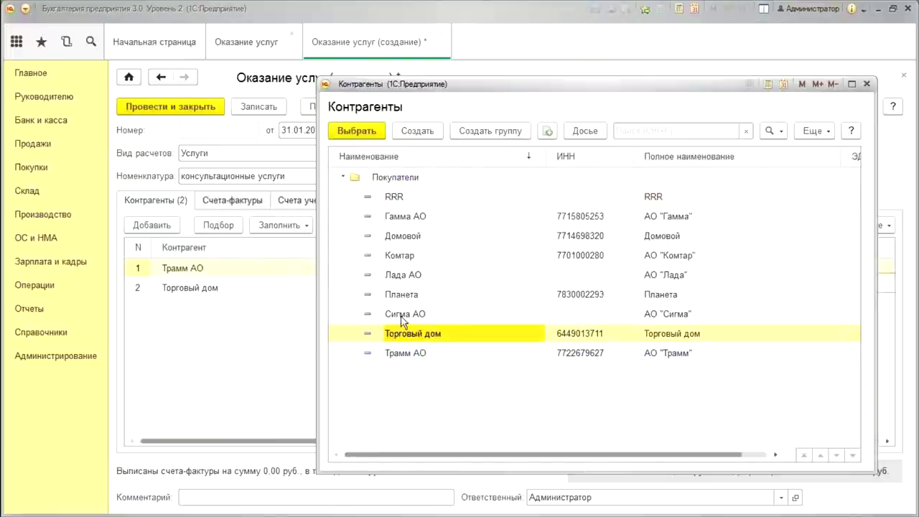
double_click(443, 295)
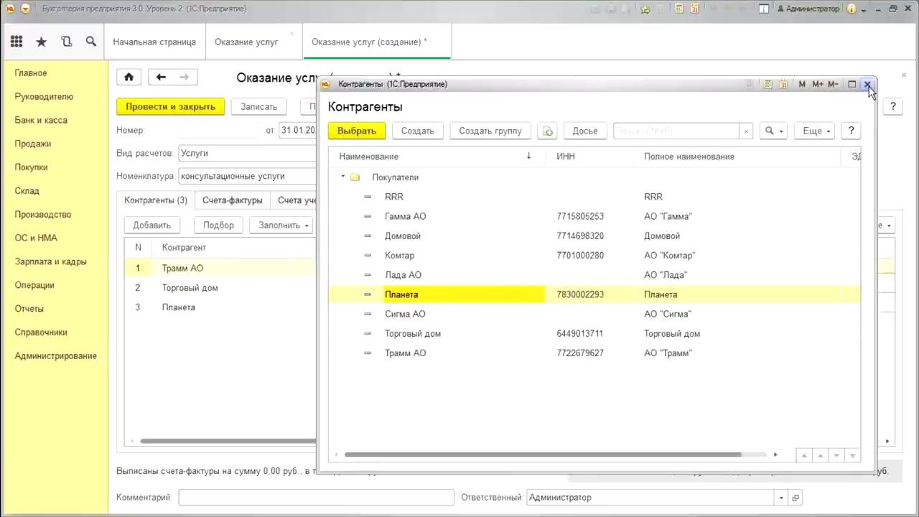
click(867, 84)
Create contract 4 dated 01.01.2016 for Трамм АО and set it as that row's Договор
click(407, 268)
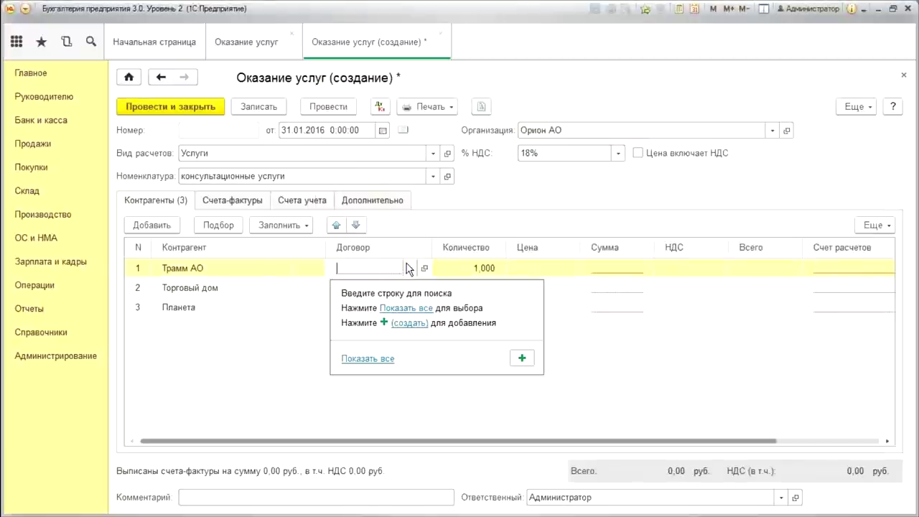
click(407, 322)
text(4)
key(Tab)
text(01.)
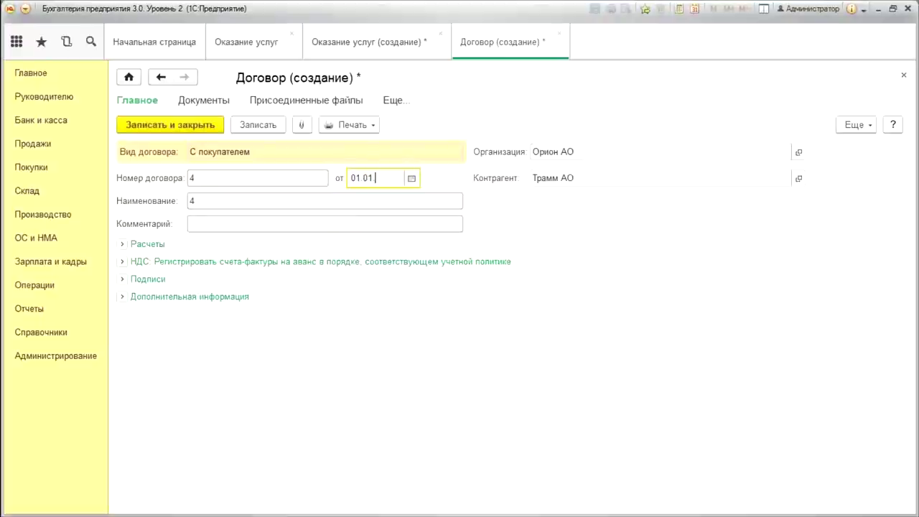
text(01)
key(Tab)
key(ctrl+Return)
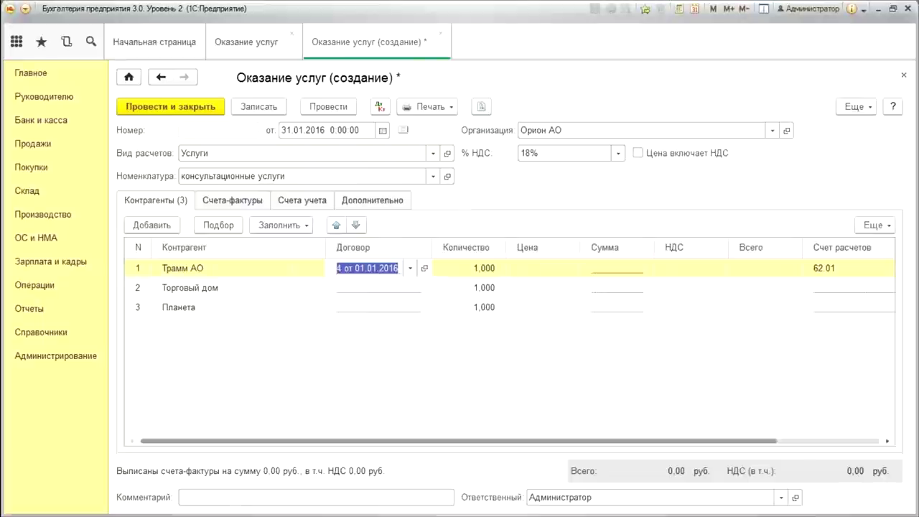
Create contract 5 dated 01.01.2016 for Торговый дом and set it as that row's Договор
click(367, 289)
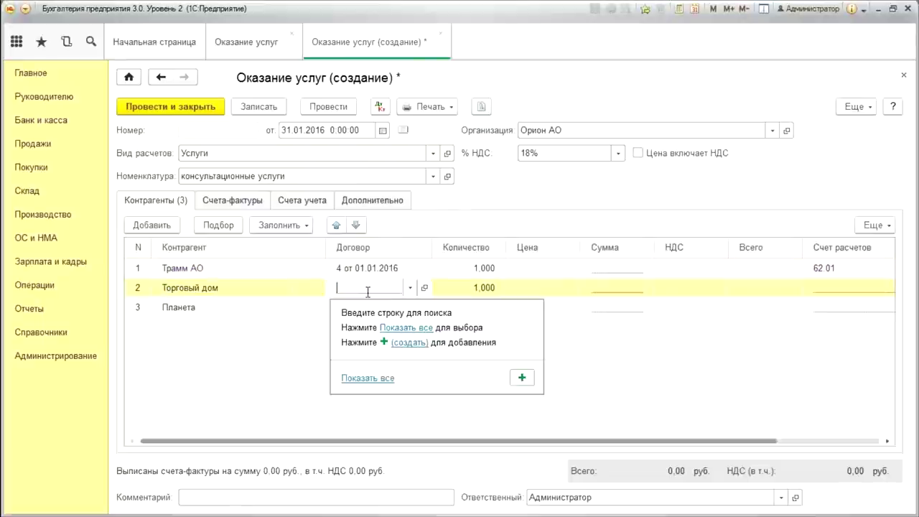
click(401, 343)
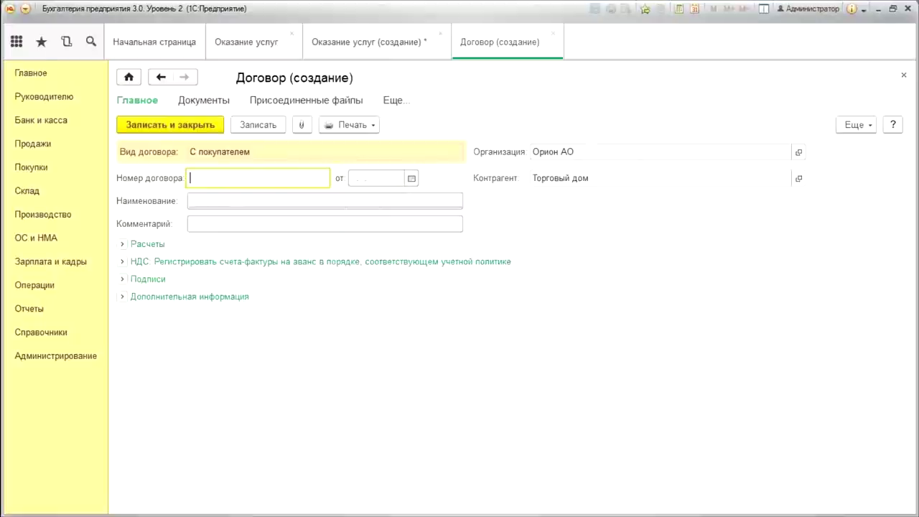
text(5)
key(Tab)
text(01.)
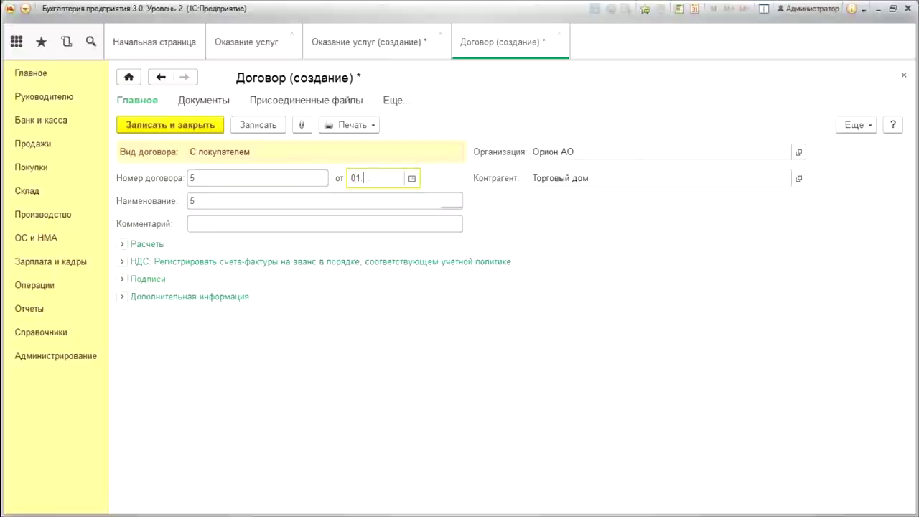
text(01.)
key(Tab)
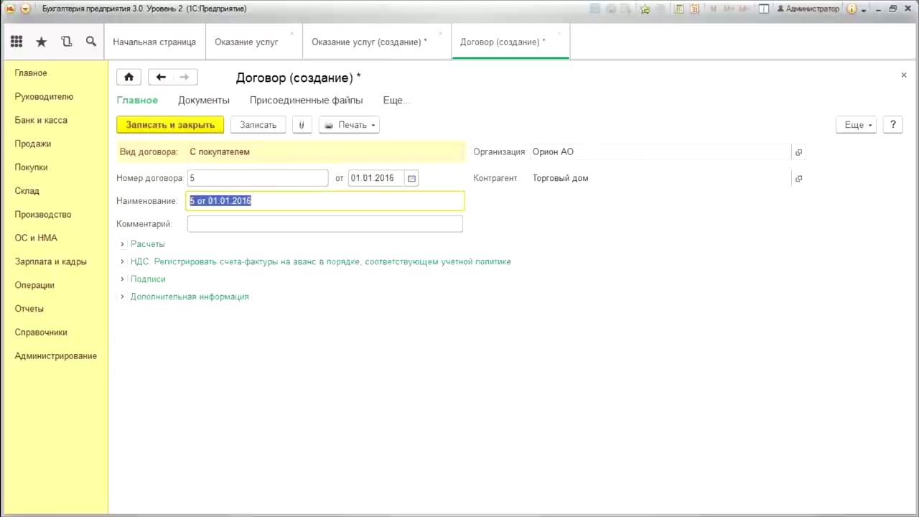
click(174, 124)
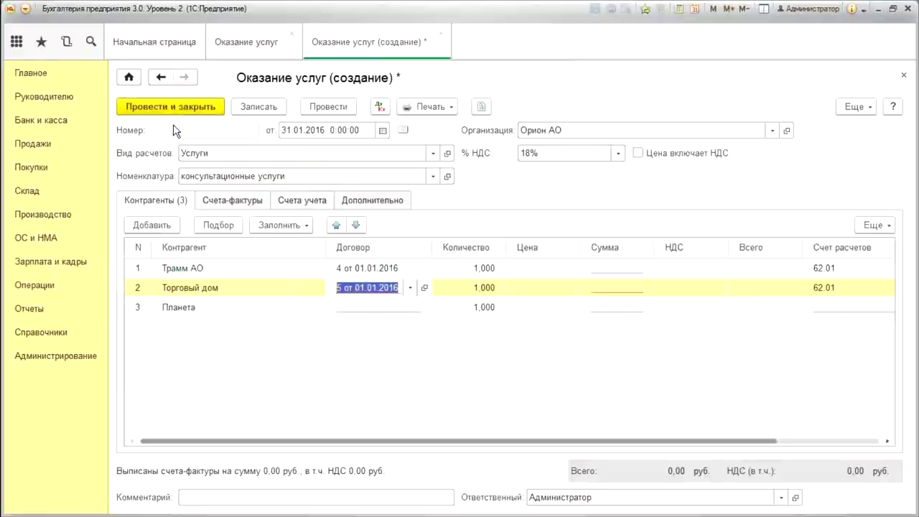
Create contract 7 dated 01.01.2016 for Планета and set it as that row's Договор
click(402, 307)
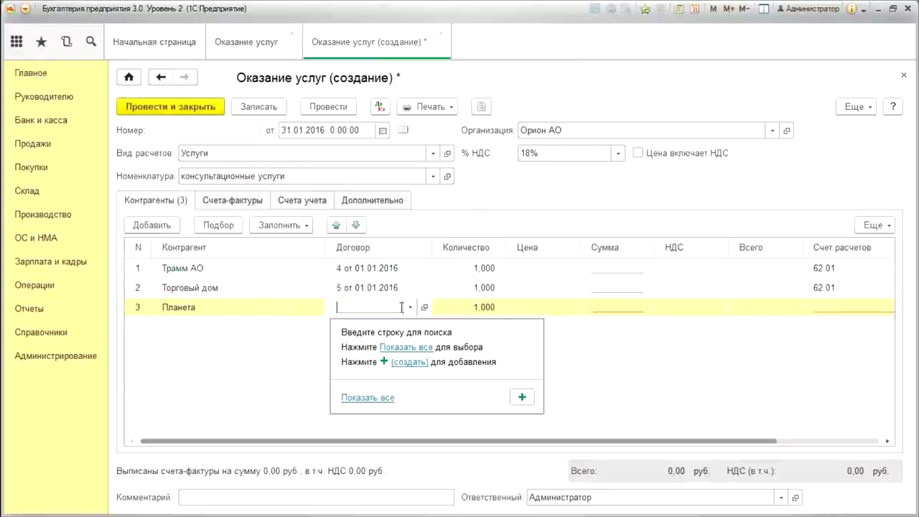
click(408, 362)
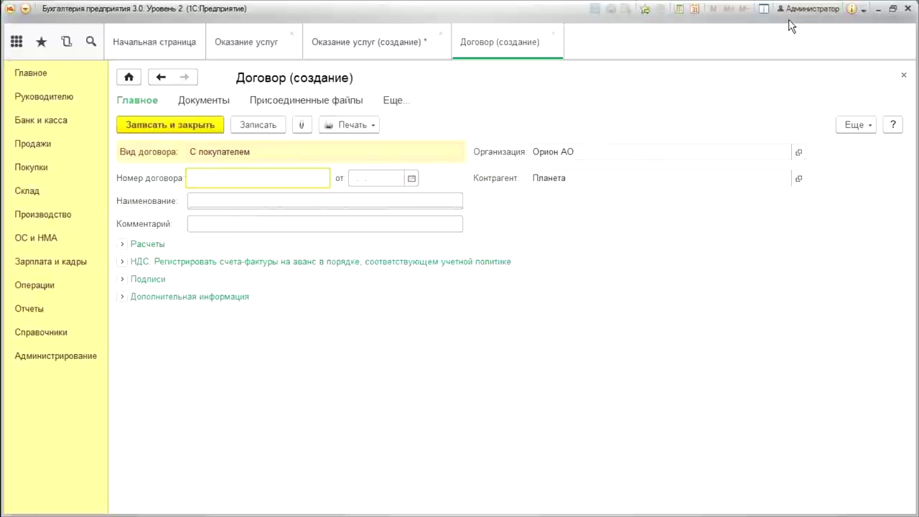
key(Tab)
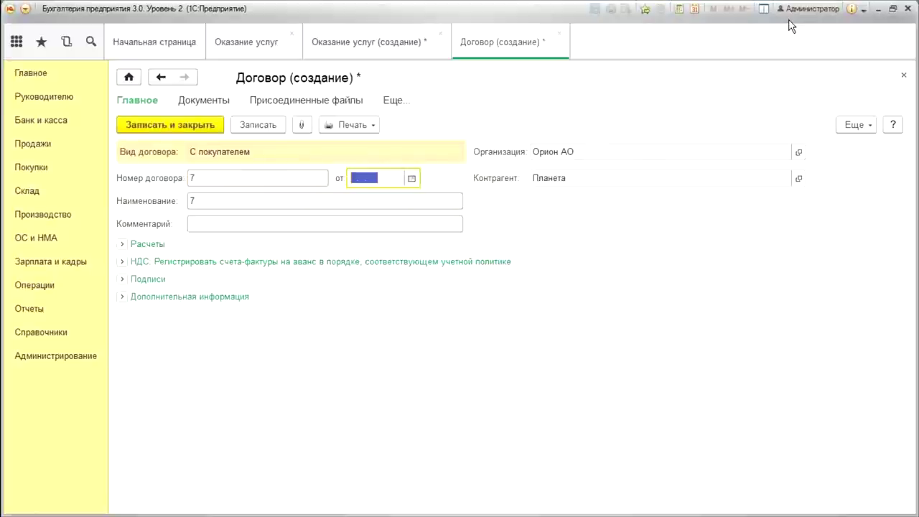
text(01.01)
key(Tab)
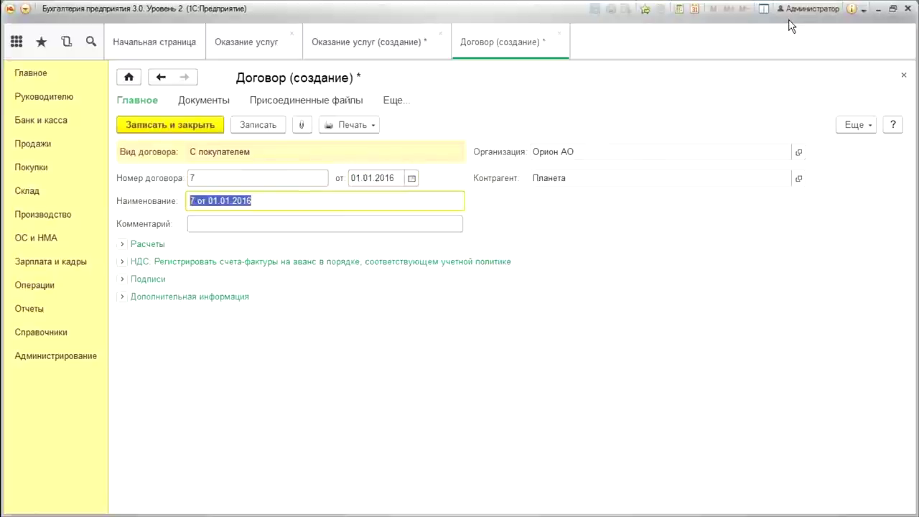
click(158, 125)
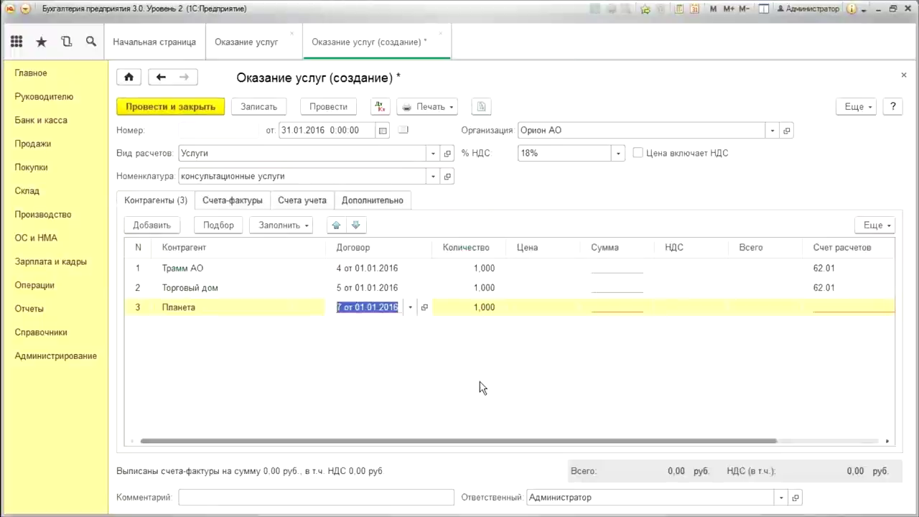
Change the number of Планета's contract to 6 and save the contract
click(410, 307)
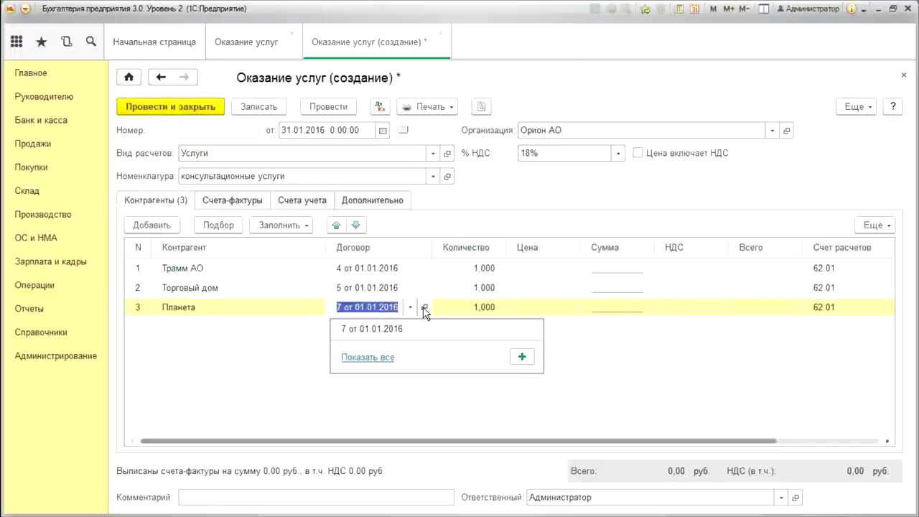
click(424, 307)
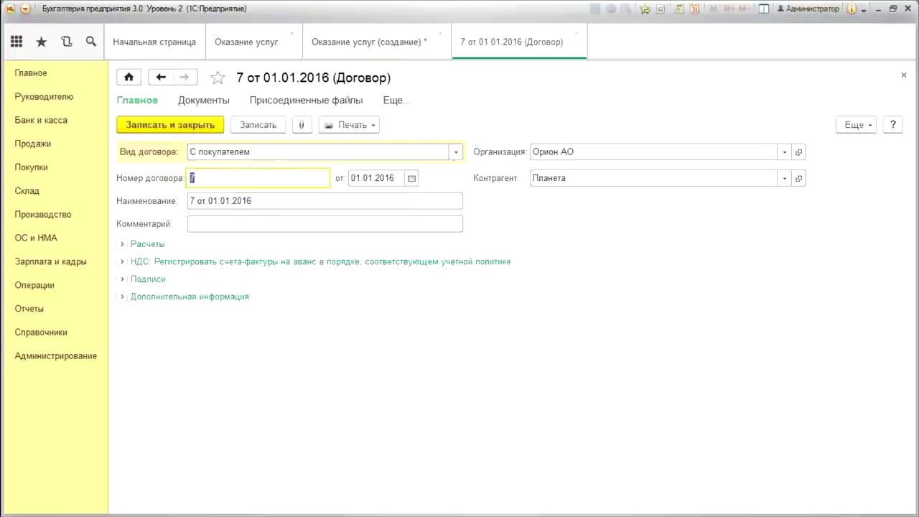
key(Tab)
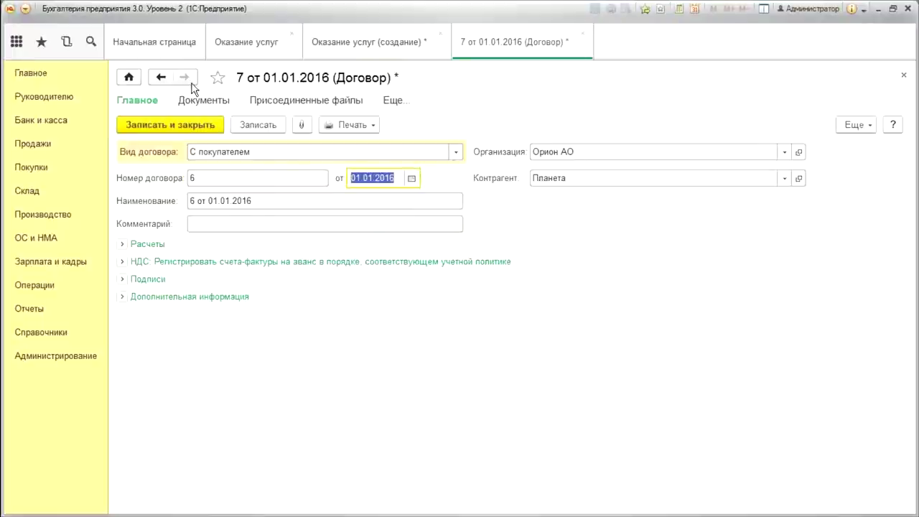
click(195, 126)
Set the Цена to 2 000 for Трамм АО, Торговый дом and Планета
click(573, 271)
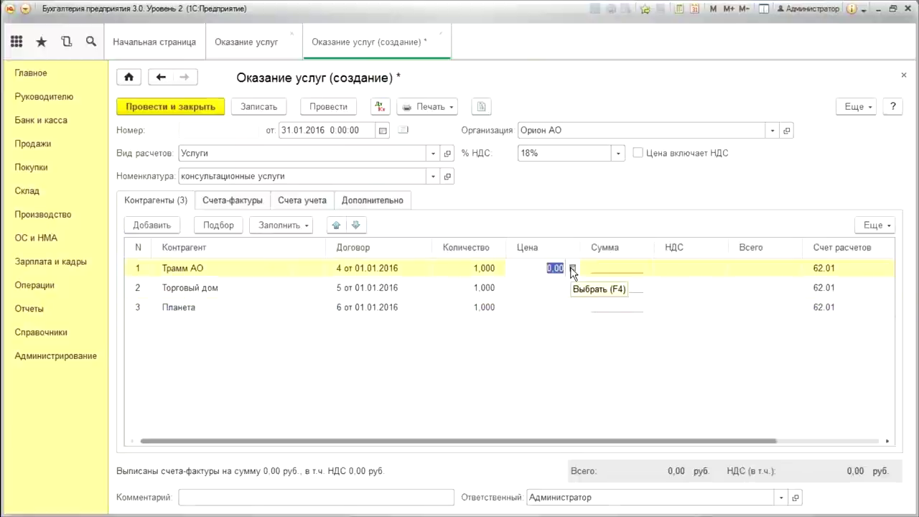
text(2000)
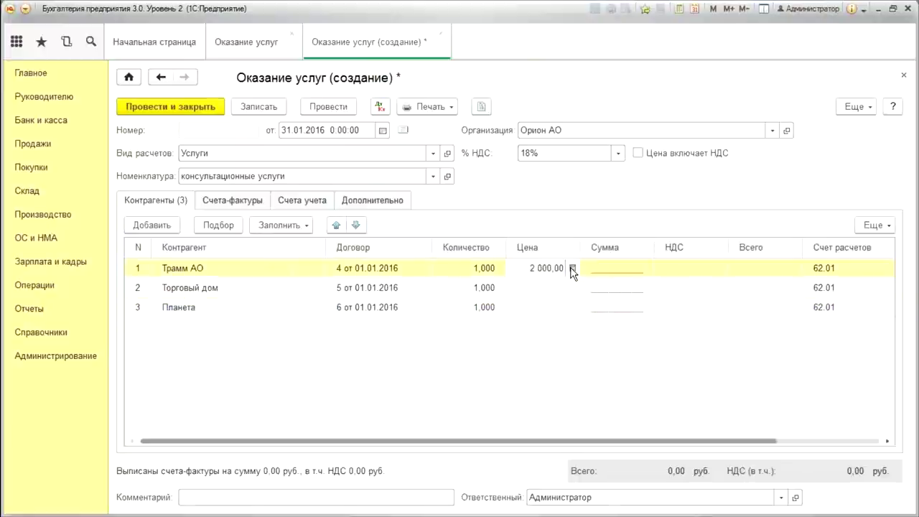
key(Return)
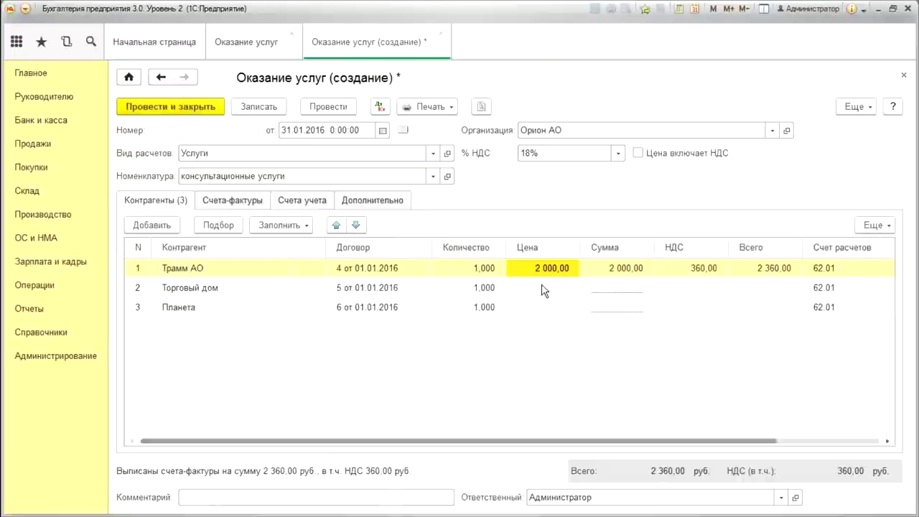
double_click(543, 288)
text(2 )
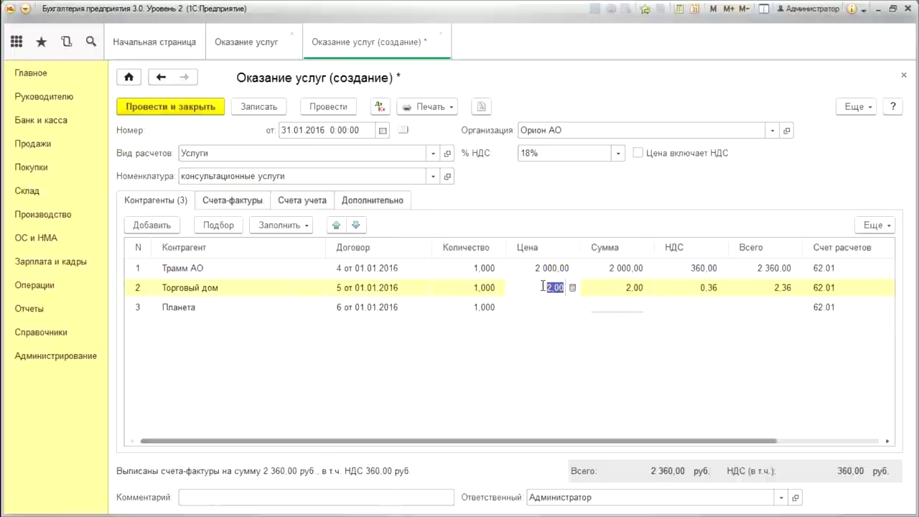
text(000)
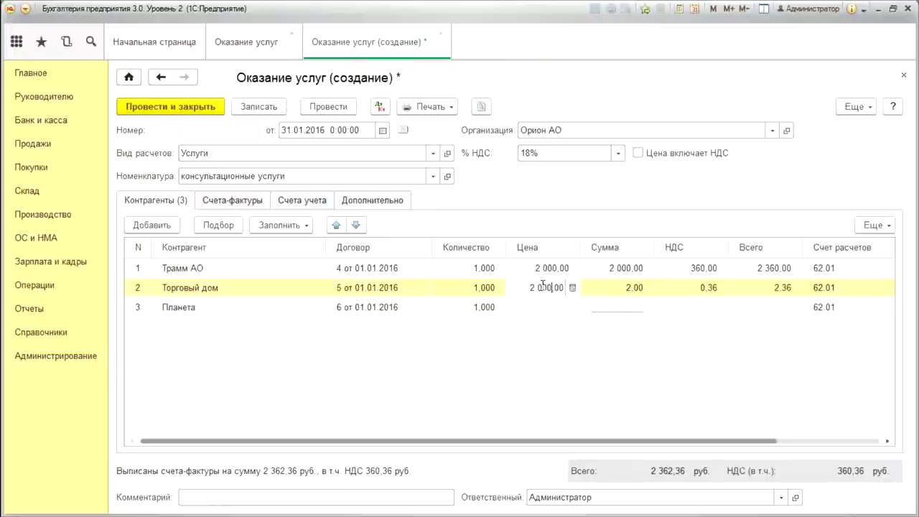
key(Return)
double_click(542, 308)
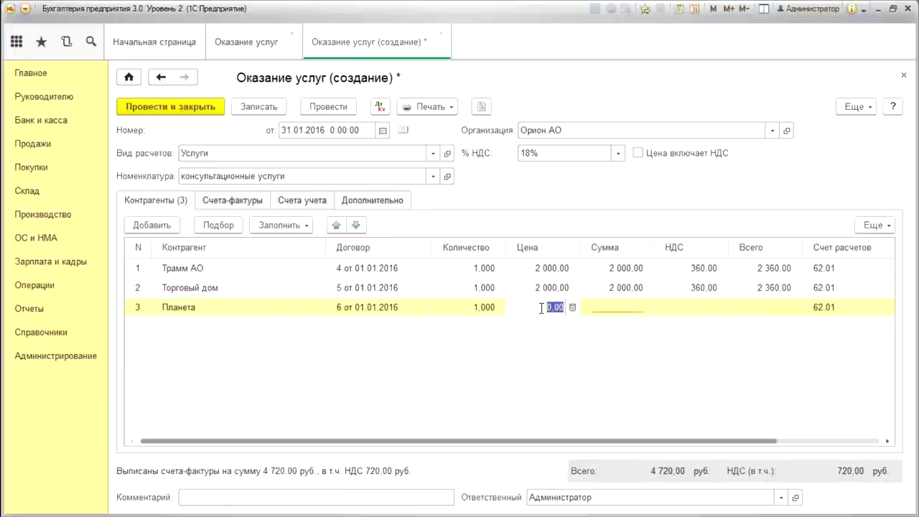
text(2 000)
key(Return)
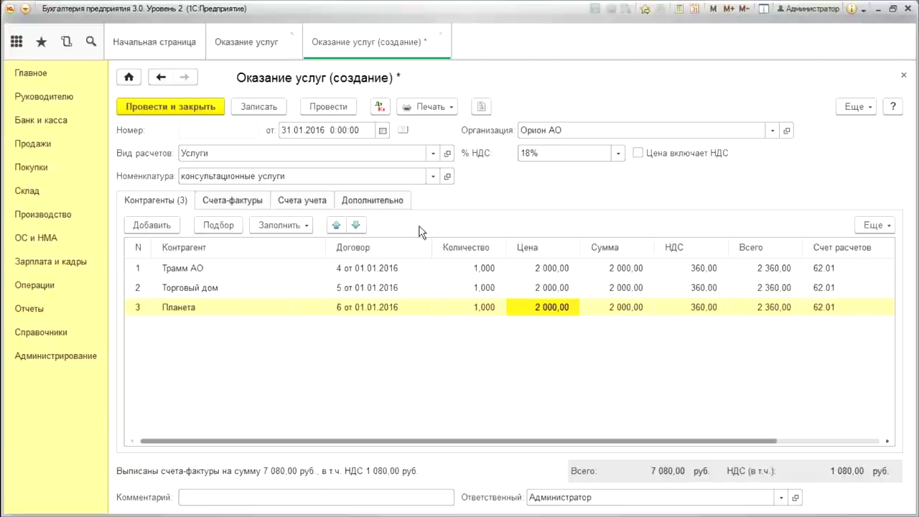
Review the document's invoice list, accounting accounts and additional details
click(243, 202)
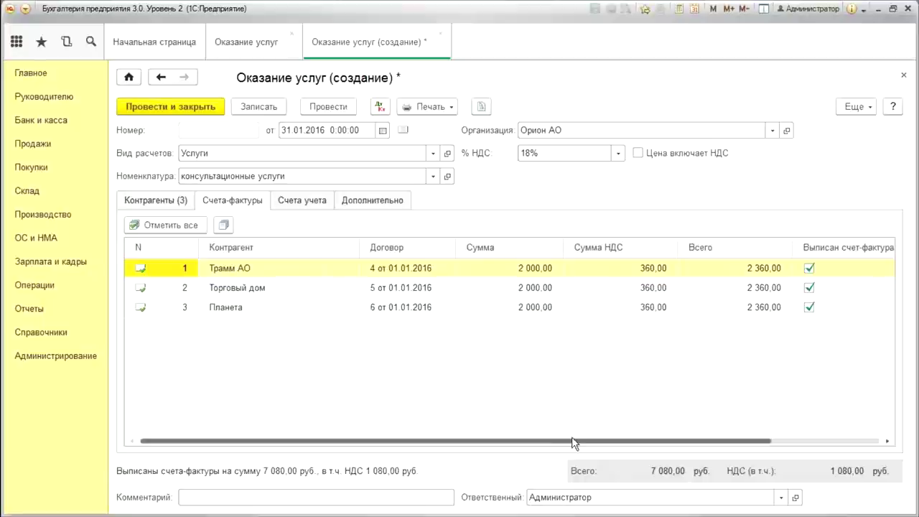
drag(573, 440, 864, 445)
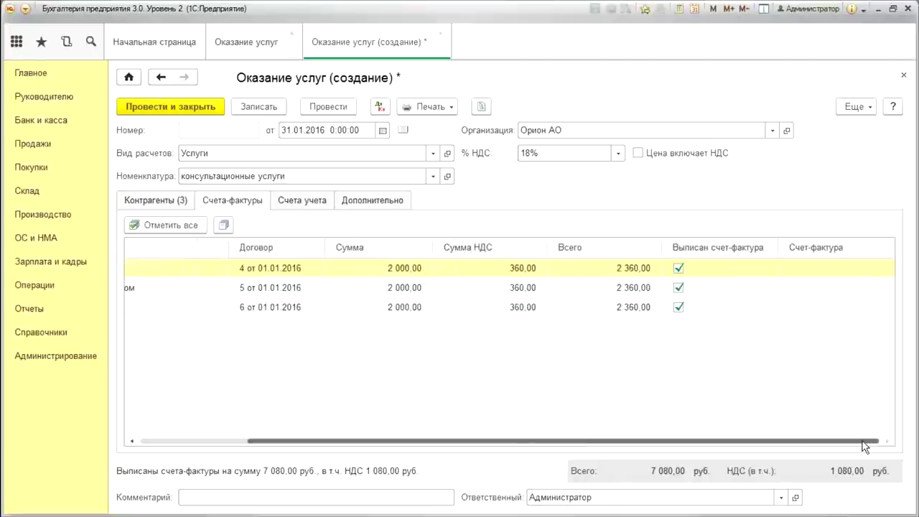
click(304, 203)
click(391, 205)
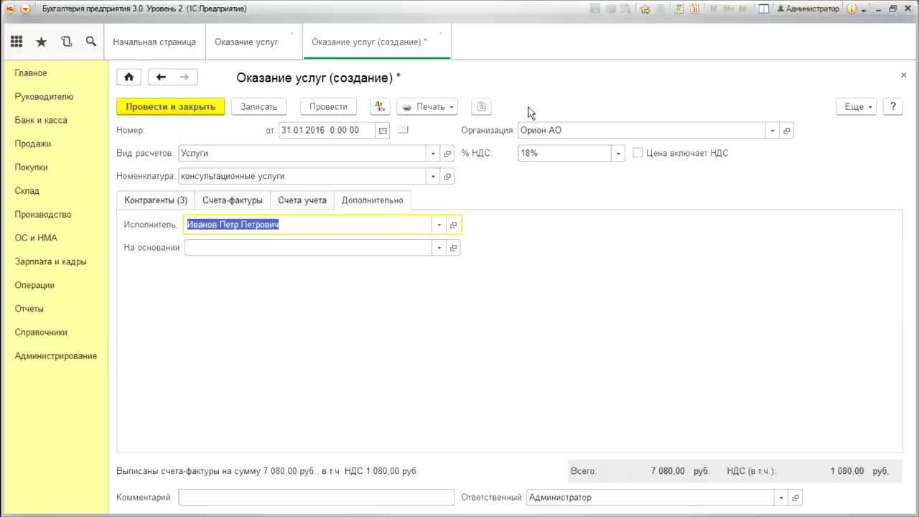
Save and post the консультационные услуги document and open its Движения документа
click(375, 114)
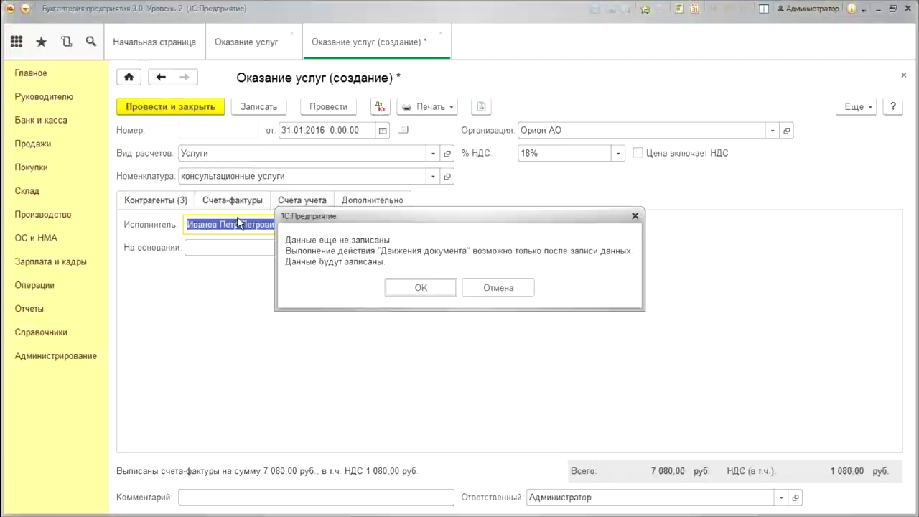
click(420, 288)
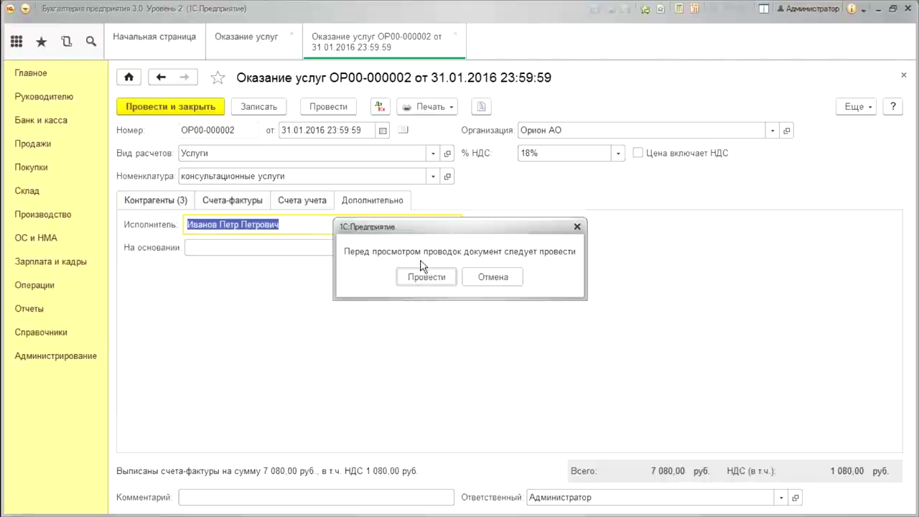
click(420, 287)
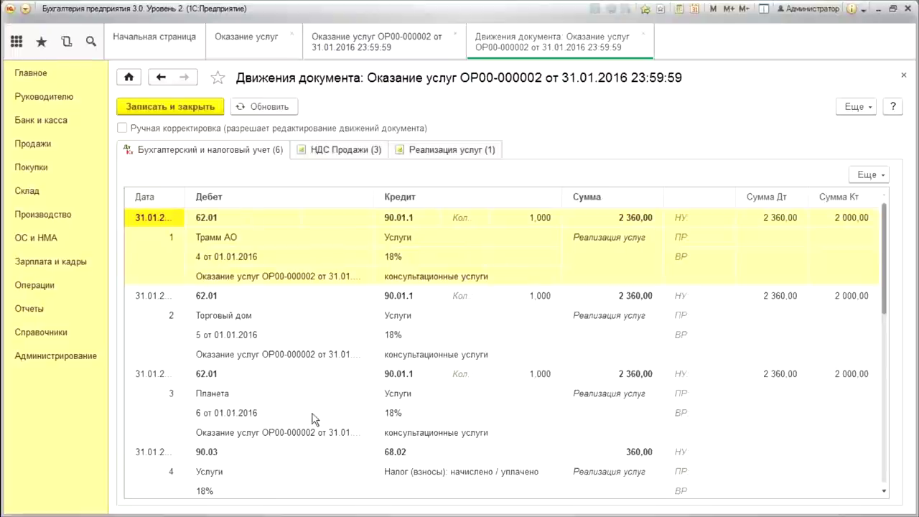
Examine the accounting entries for the three customers, then post and close the консультационные услуги document
click(204, 338)
click(494, 372)
click(234, 421)
scroll(530, 280, down, 2)
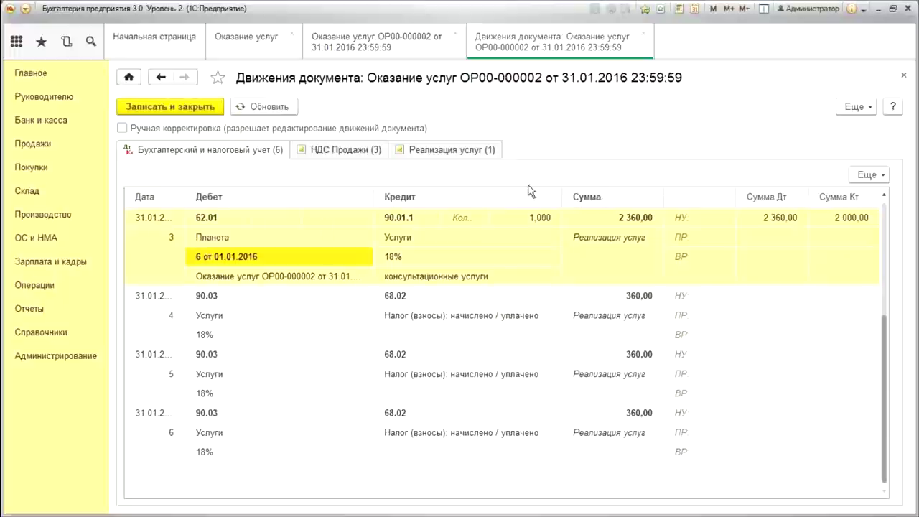
click(904, 74)
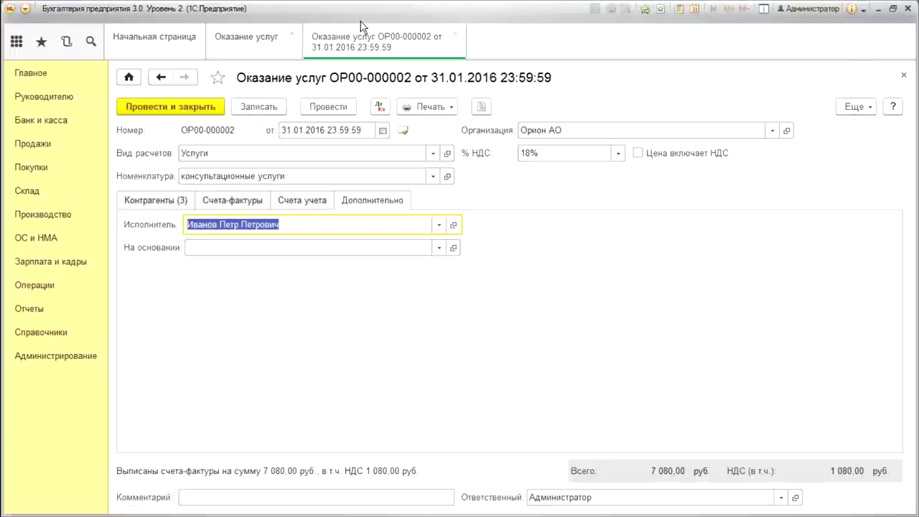
click(166, 108)
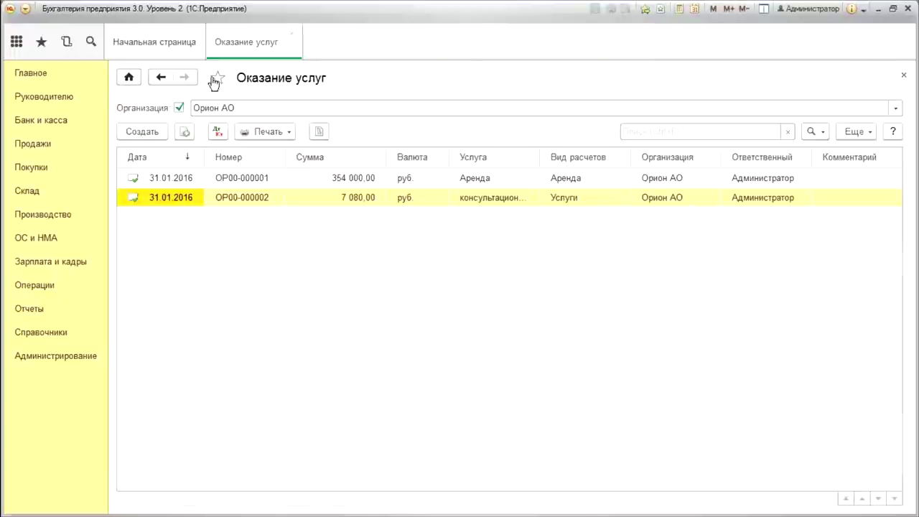
Generate the Книга продаж report for Орион АО for the first quarter of 2016
click(23, 146)
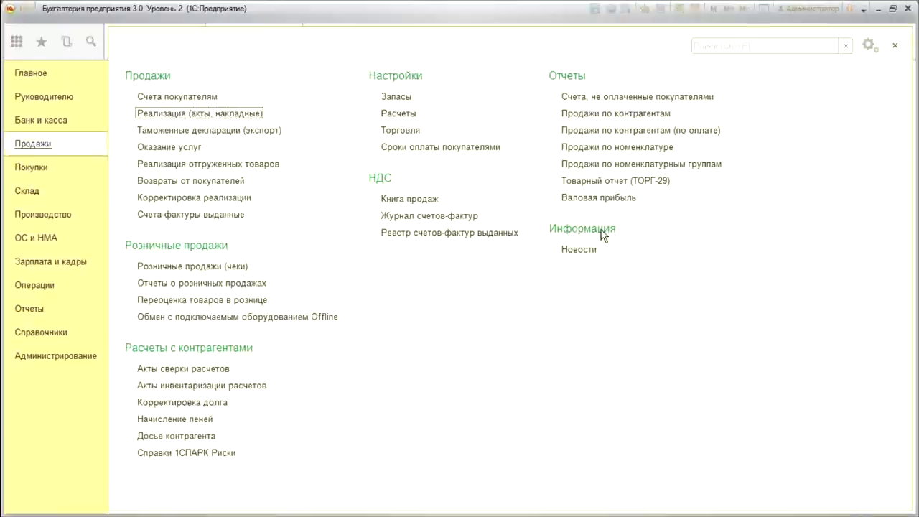
click(411, 198)
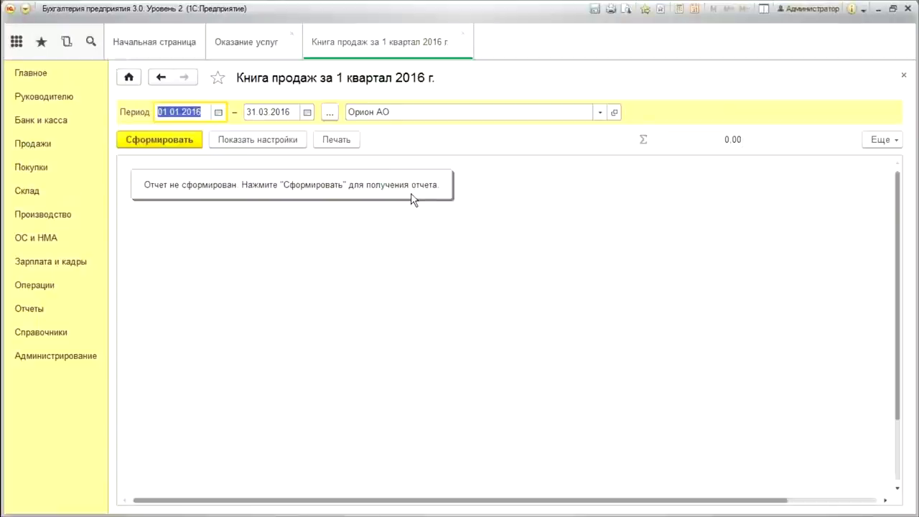
click(156, 139)
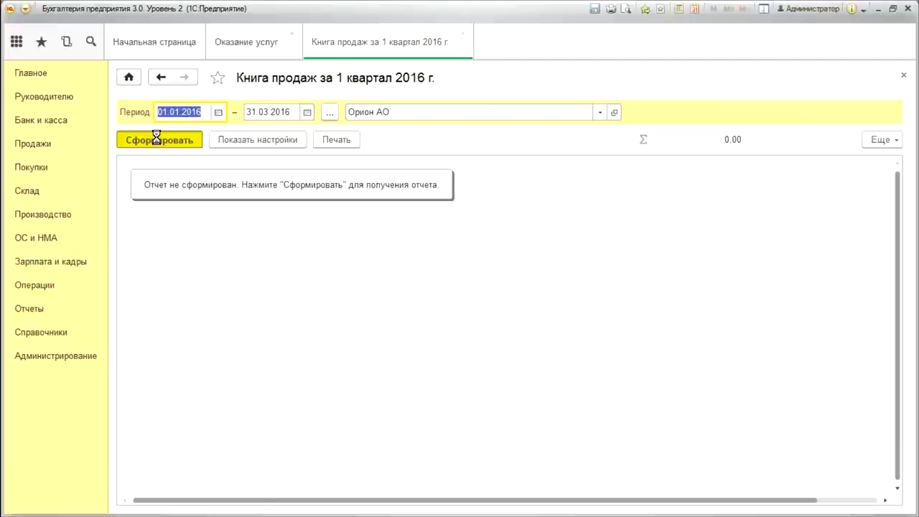
Examine the customers and invoices in the Книга продаж, and sum the 18 percent sales amounts for each group of three customers
scroll(546, 374, down, 2)
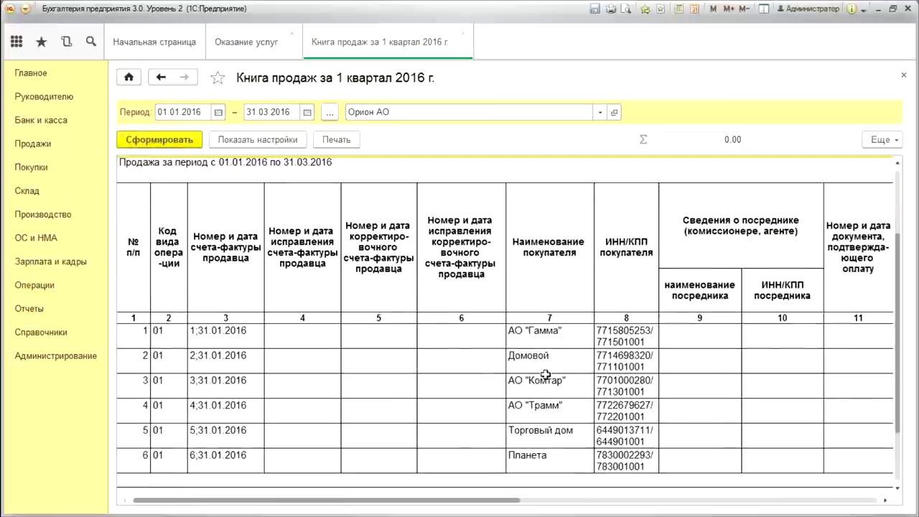
drag(300, 343, 275, 460)
drag(281, 338, 489, 430)
drag(202, 265, 196, 318)
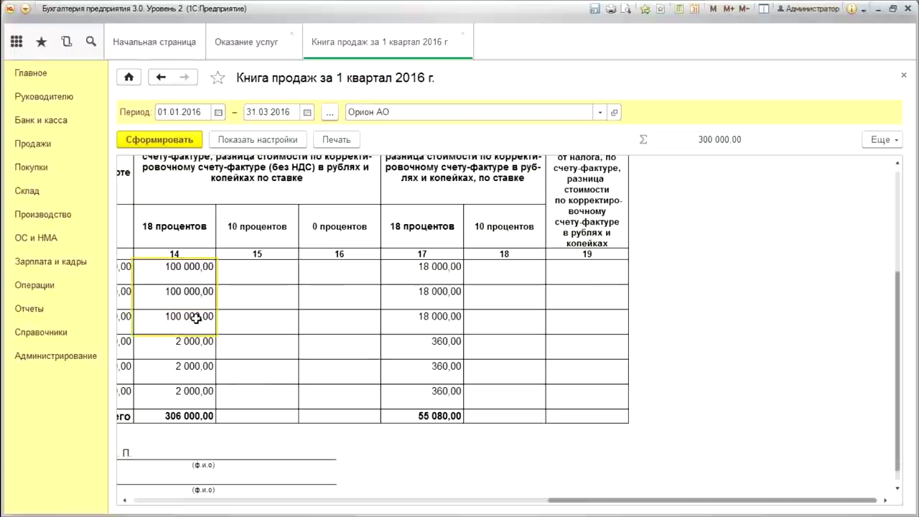
drag(188, 350, 183, 390)
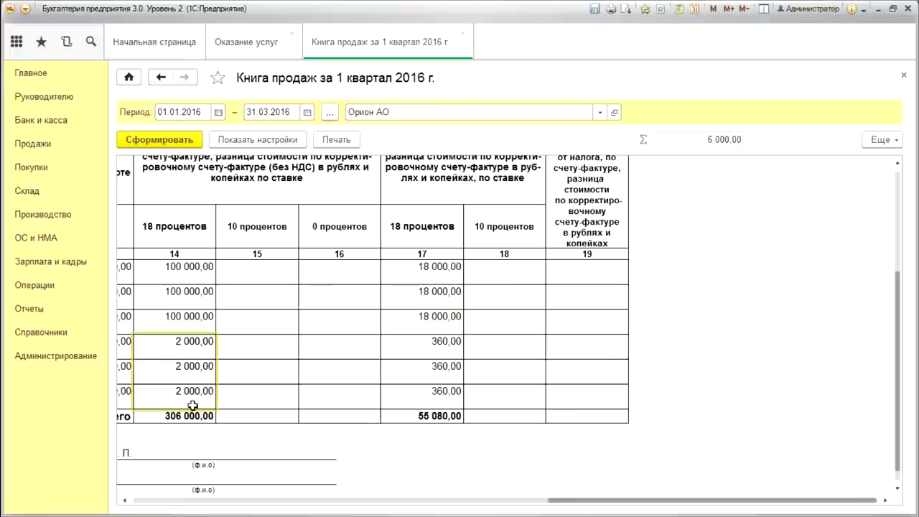
Reopen the January Аренда document from the Оказание услуг list to review it, and post and close it again
click(266, 41)
double_click(268, 178)
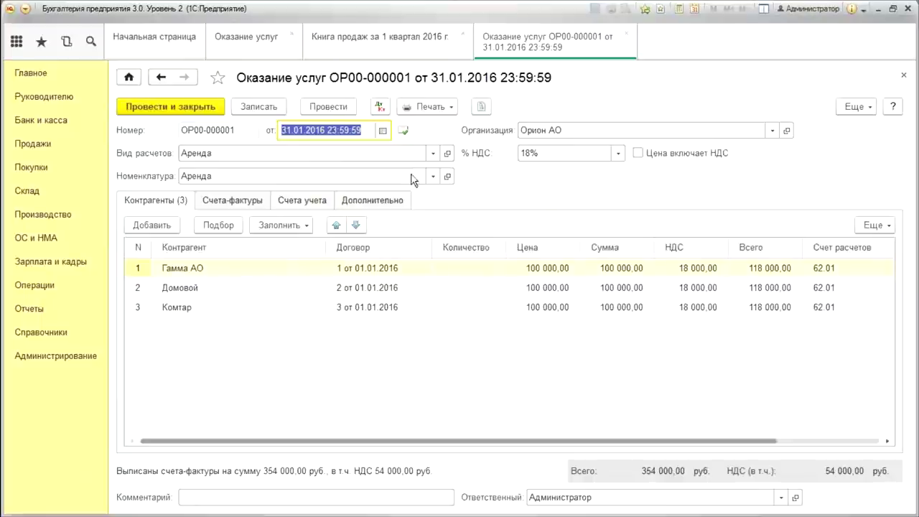
click(184, 107)
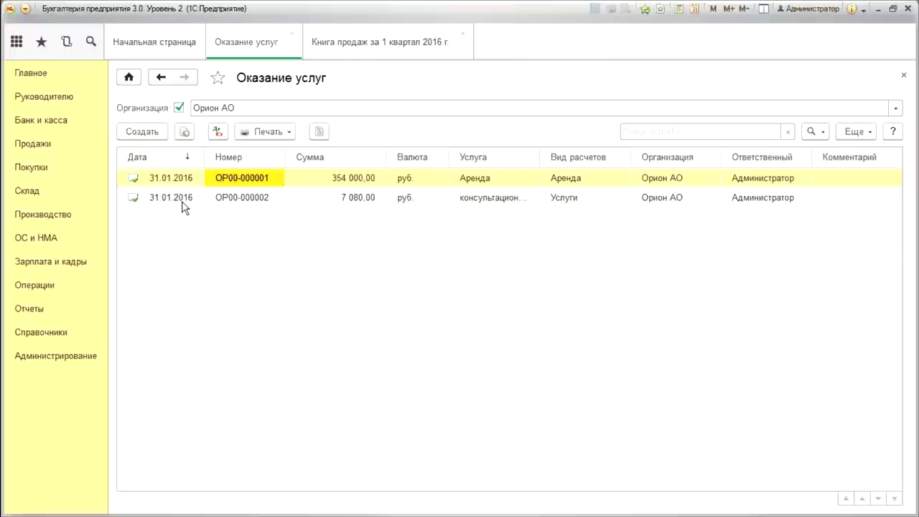
Create a new Оказание услуг document dated 29.02.2016, postponing the entry of the Internet support credentials
click(154, 132)
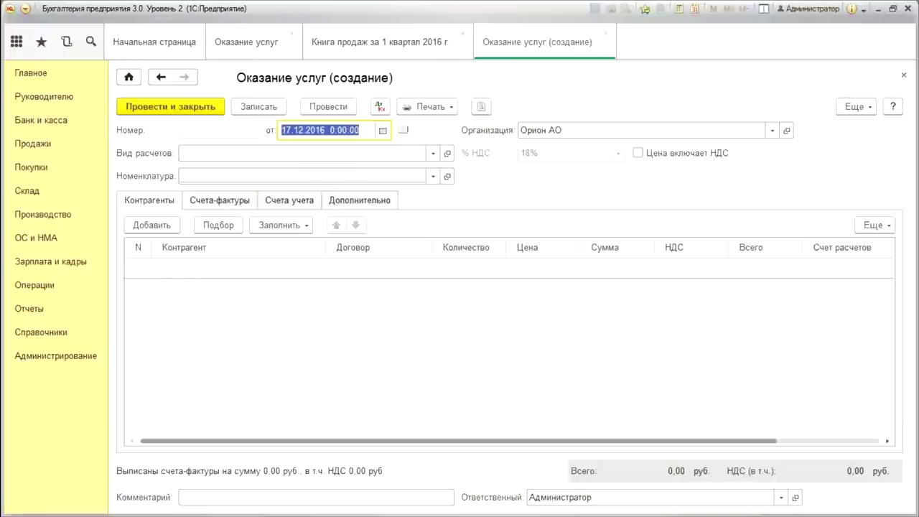
text(29 0)
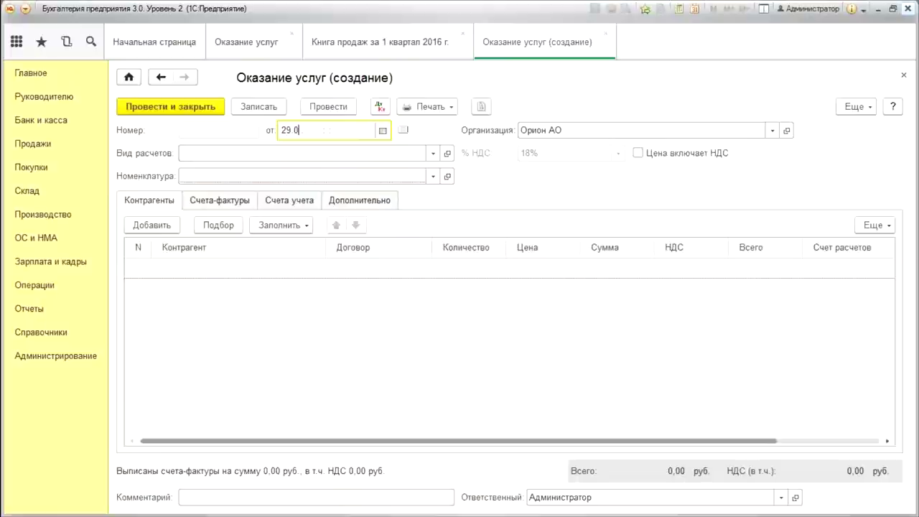
text(9.02)
key(Tab)
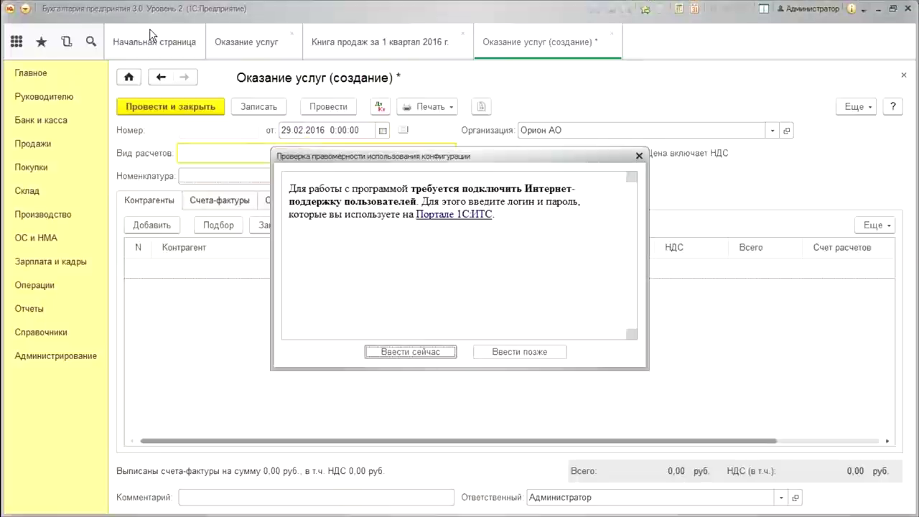
click(528, 351)
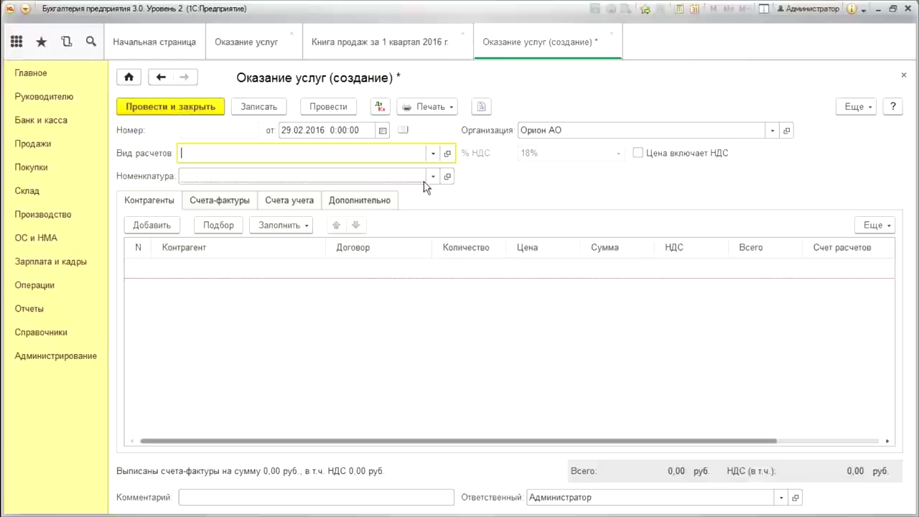
Choose Аренда as both Вид расчетов and Номенклатура, and fill in the customer list by Вид расчетов
click(433, 153)
click(208, 194)
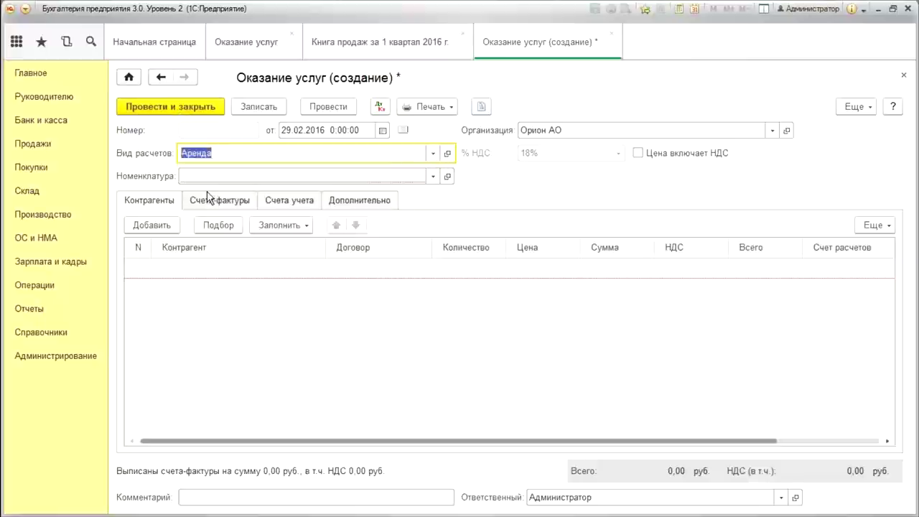
click(242, 176)
click(255, 218)
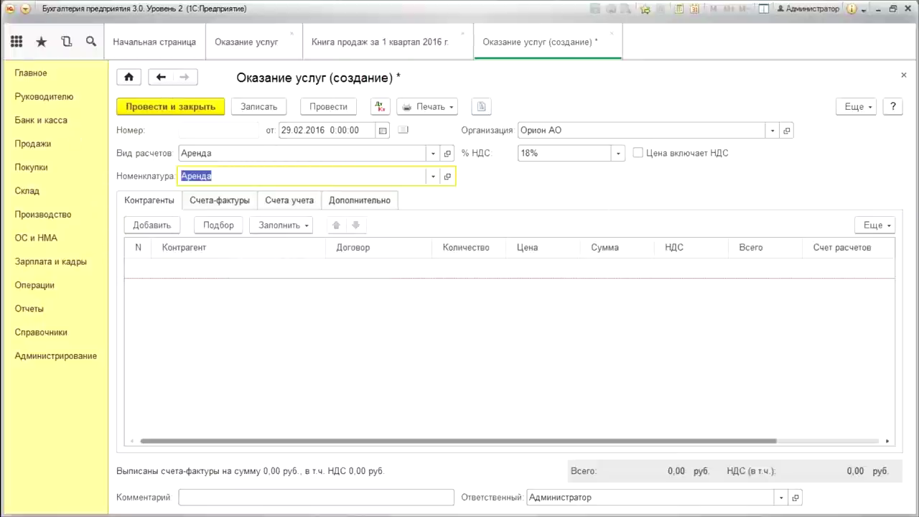
click(289, 227)
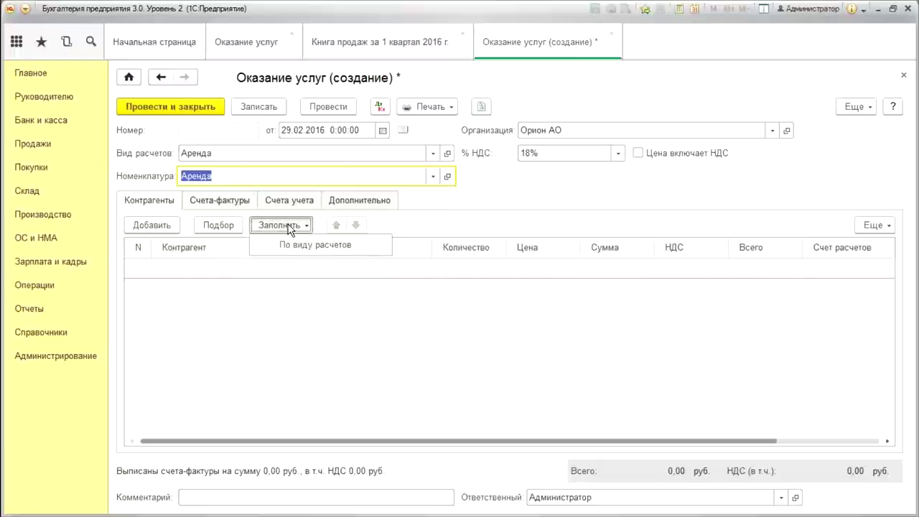
click(316, 245)
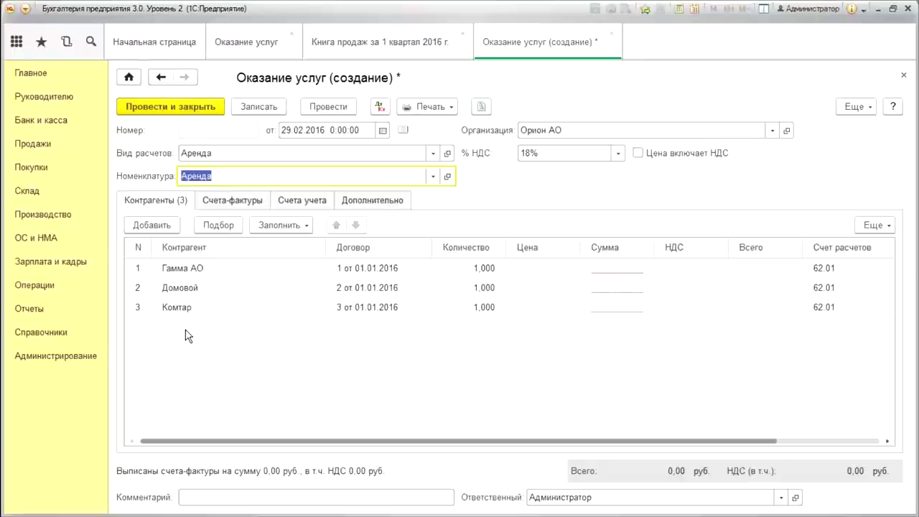
Inspect the Аренда Вид расчетов record and its assignment under Дополнительная информация in Гамма АО's contract 1 от 01.01.2016, closing the records without changes
click(448, 153)
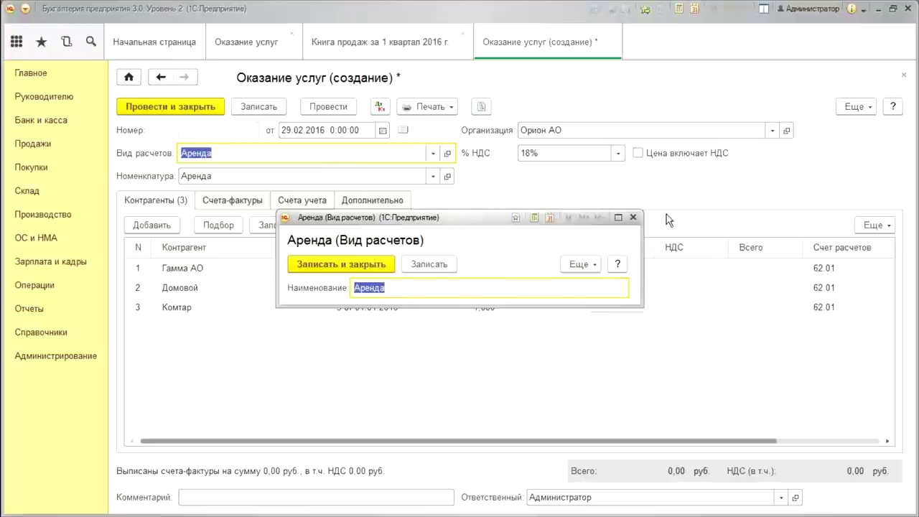
click(633, 216)
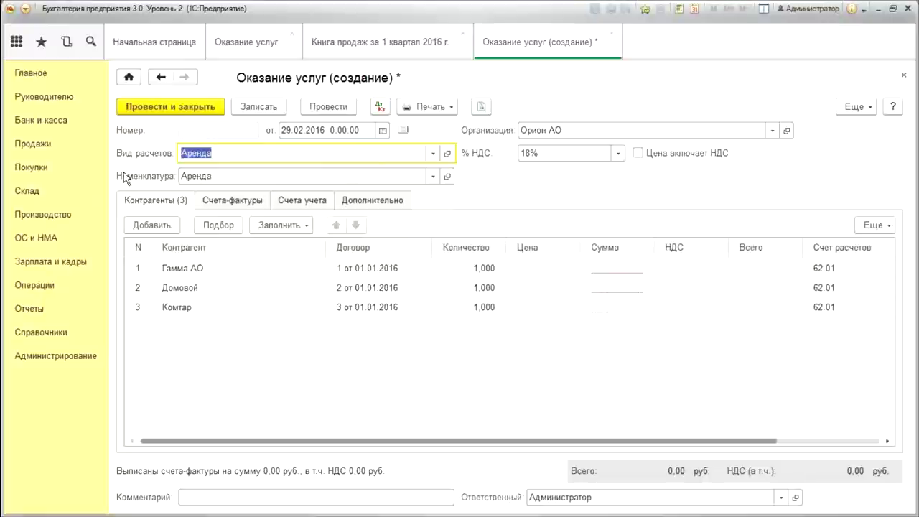
click(193, 273)
click(192, 273)
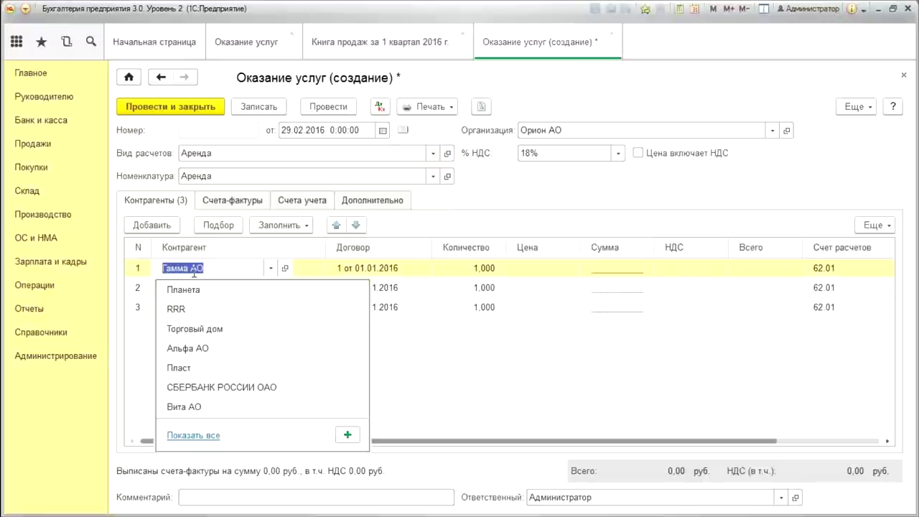
click(285, 268)
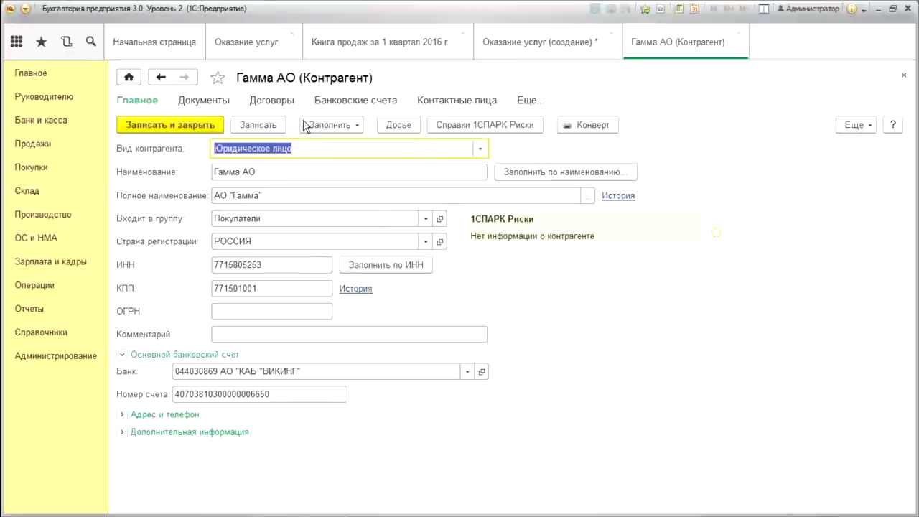
click(276, 100)
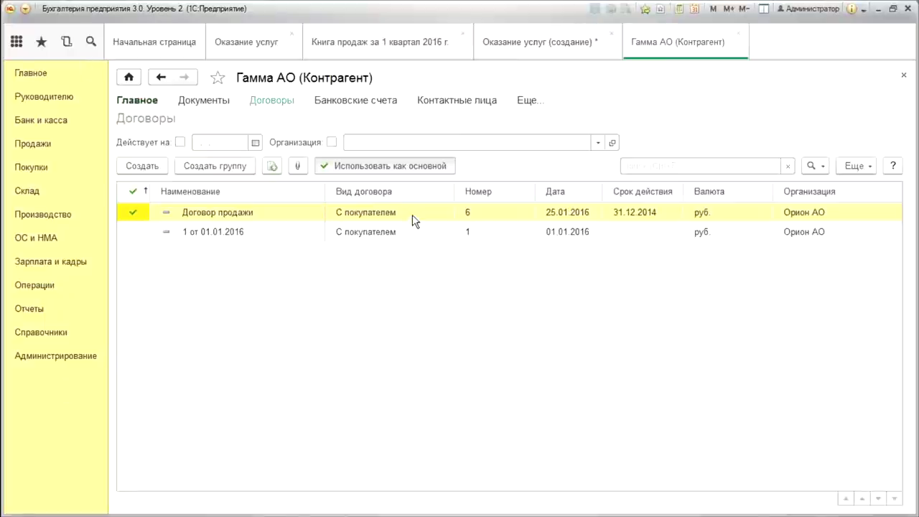
double_click(309, 236)
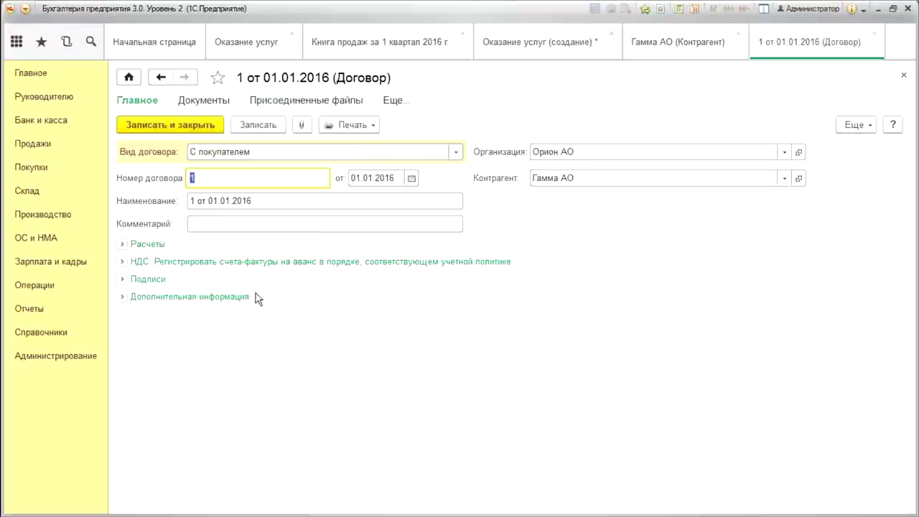
click(122, 296)
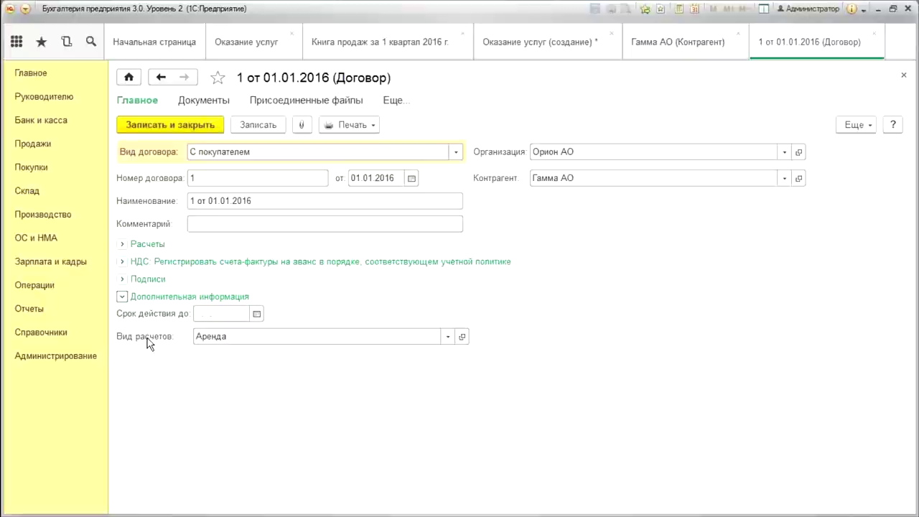
click(277, 334)
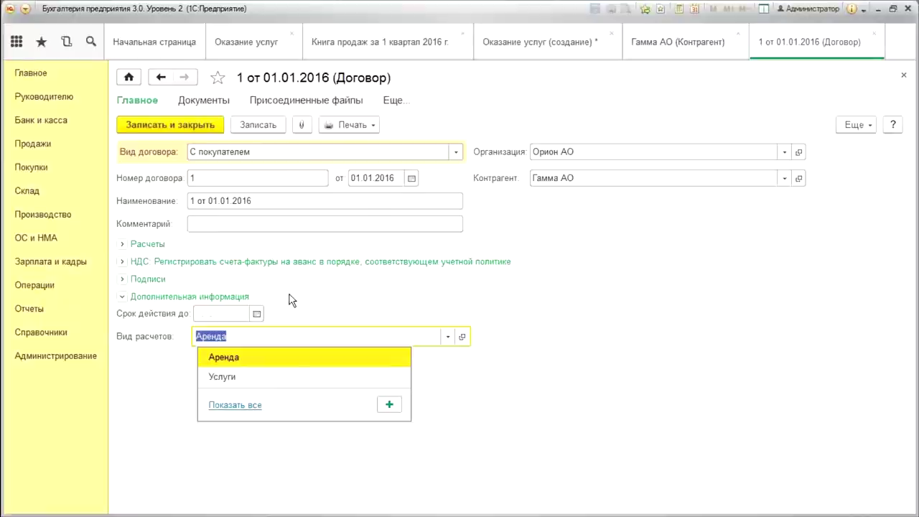
click(579, 280)
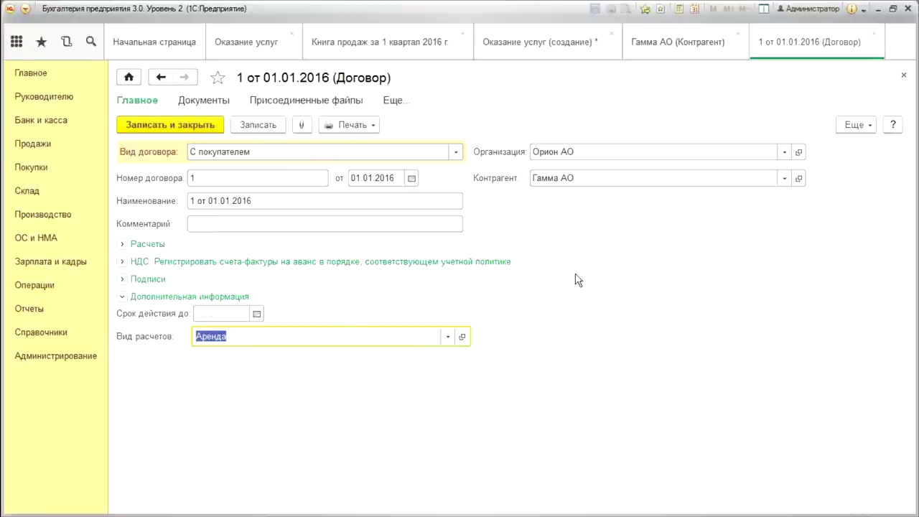
click(903, 75)
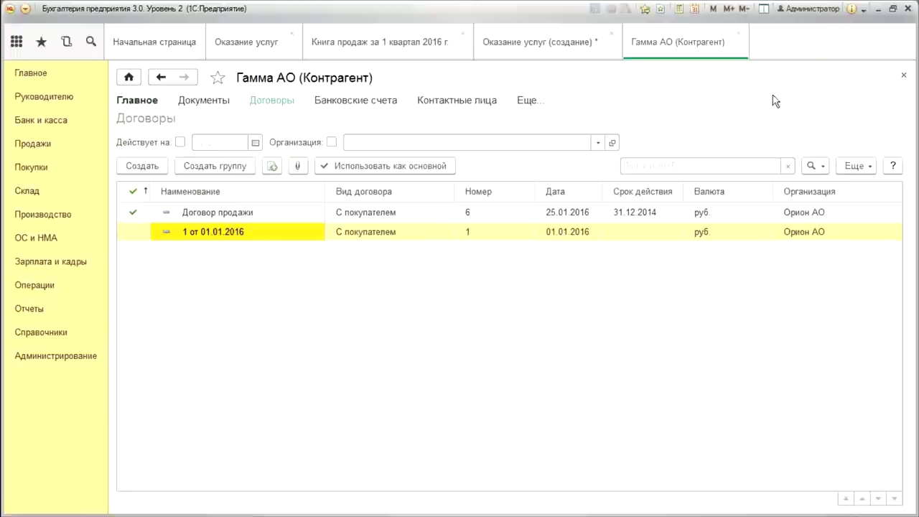
click(738, 34)
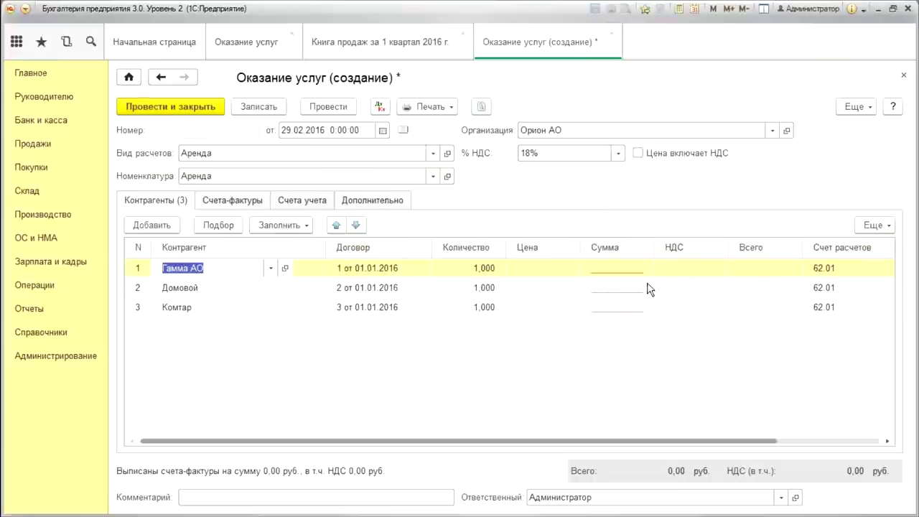
Set the price to 100 000,00 for Гамма АО and 200 000,00 for Домовой
click(627, 268)
click(552, 269)
text(100 000,00)
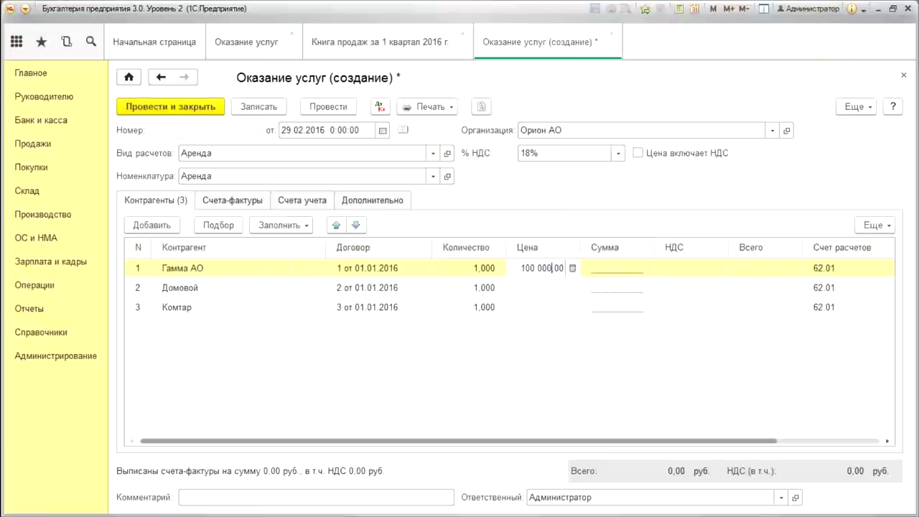
key(Return)
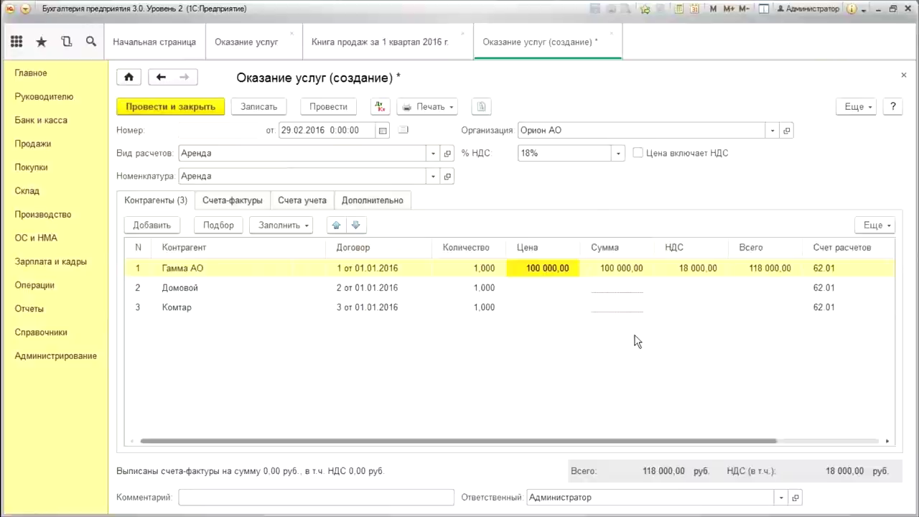
click(537, 291)
click(537, 292)
text(200 000)
key(Return)
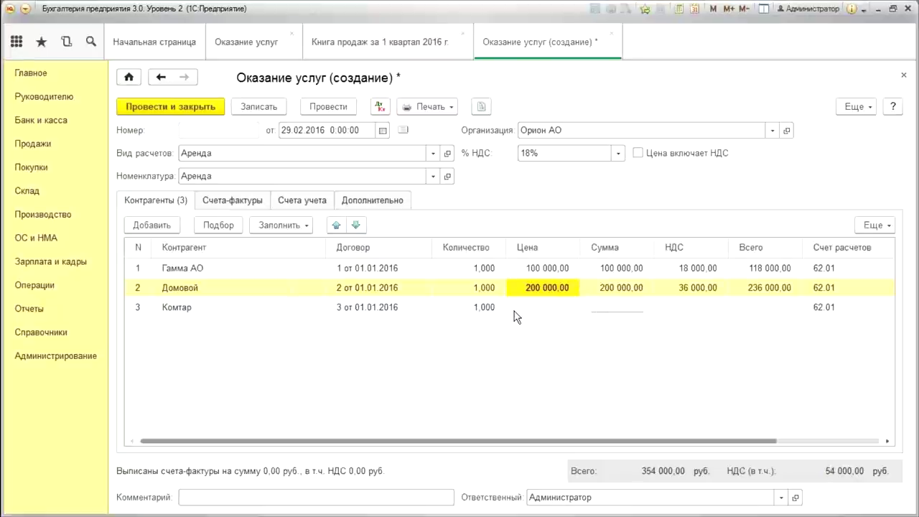
Clear the Количество value in the Гамма АО, Домовой and Комтар rows
click(533, 308)
click(533, 308)
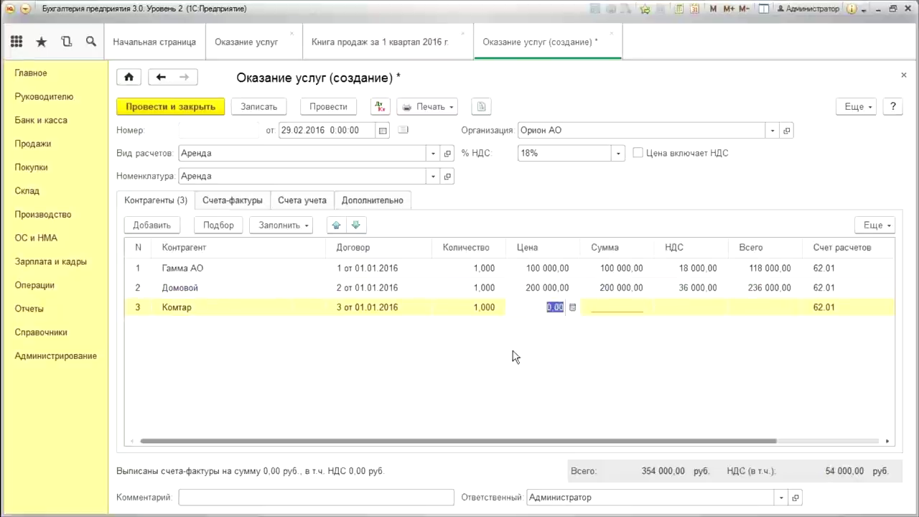
double_click(473, 271)
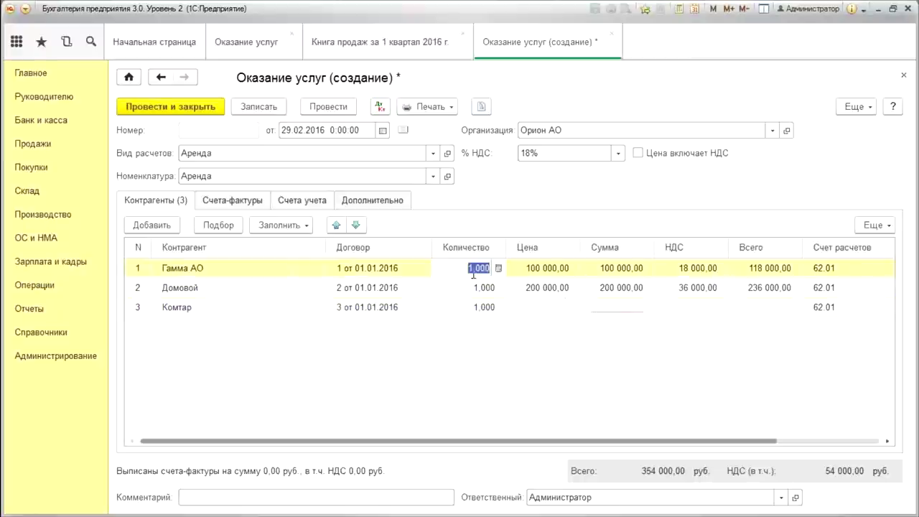
double_click(482, 288)
double_click(467, 310)
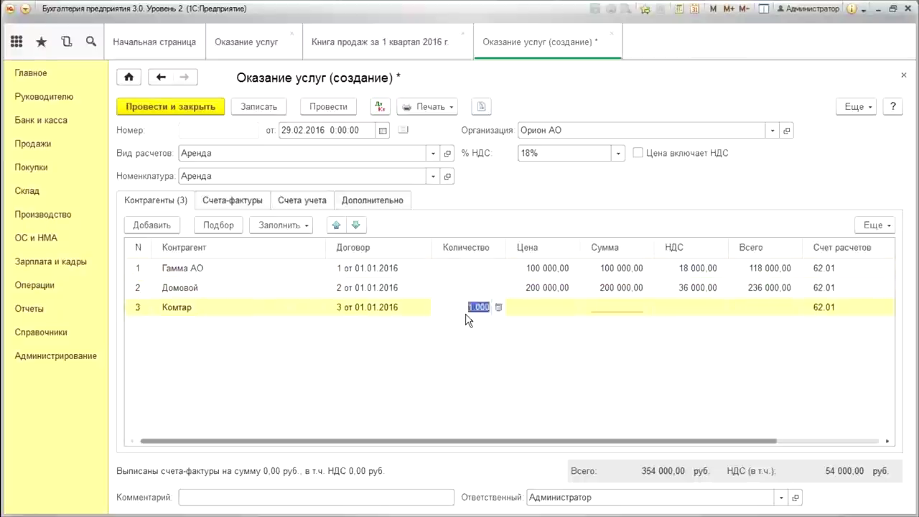
Set the price for Комтар to 500 000,00
double_click(538, 309)
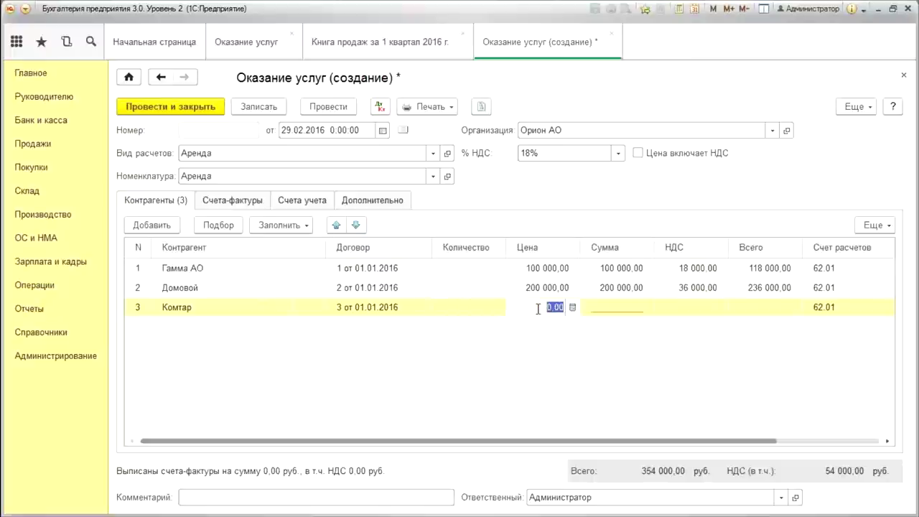
text(5000)
key(Return)
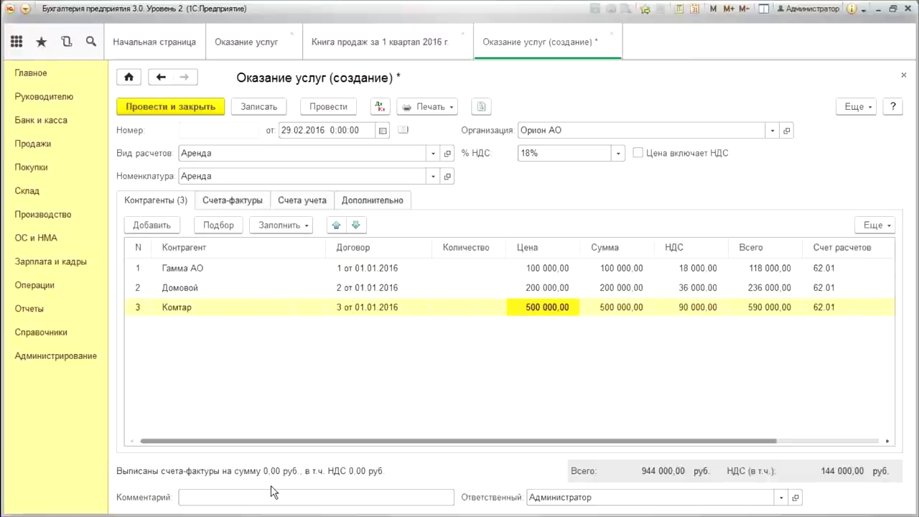
Mark the Счета-фактуры as issued for all customers in the document and check their Счет-фактура column
click(223, 201)
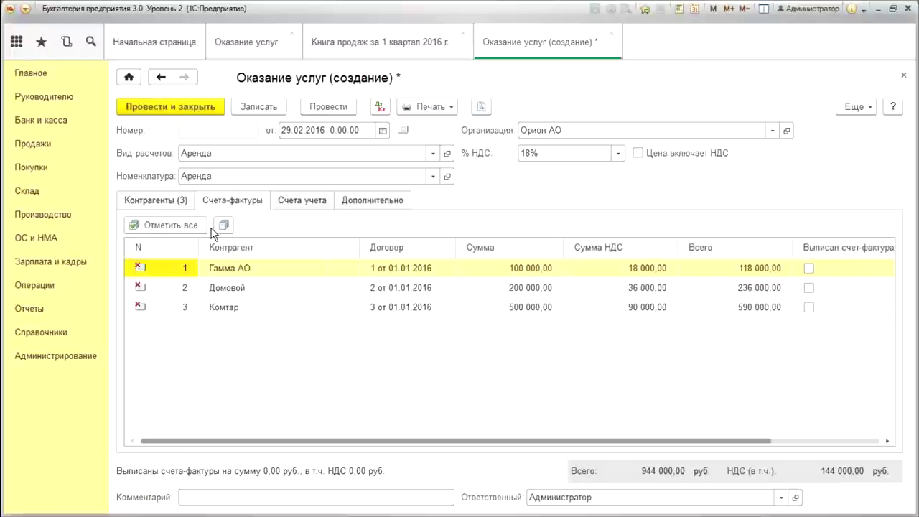
click(176, 229)
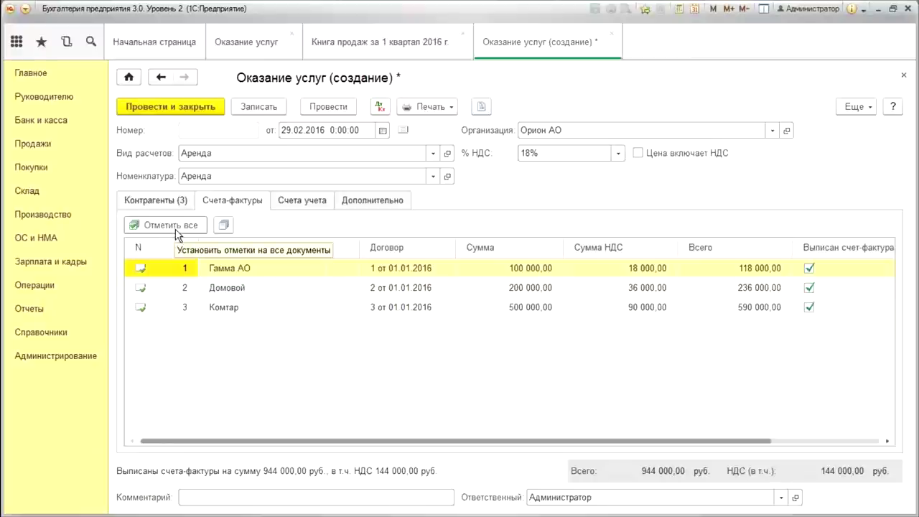
drag(653, 441, 818, 442)
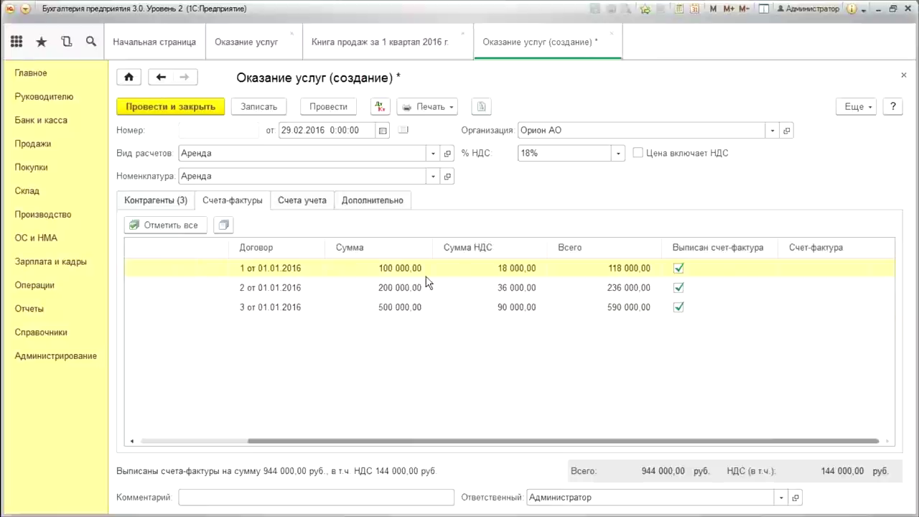
Check the document's Счета учета, and add Планета as a fourth customer in the Контрагенты table
click(305, 200)
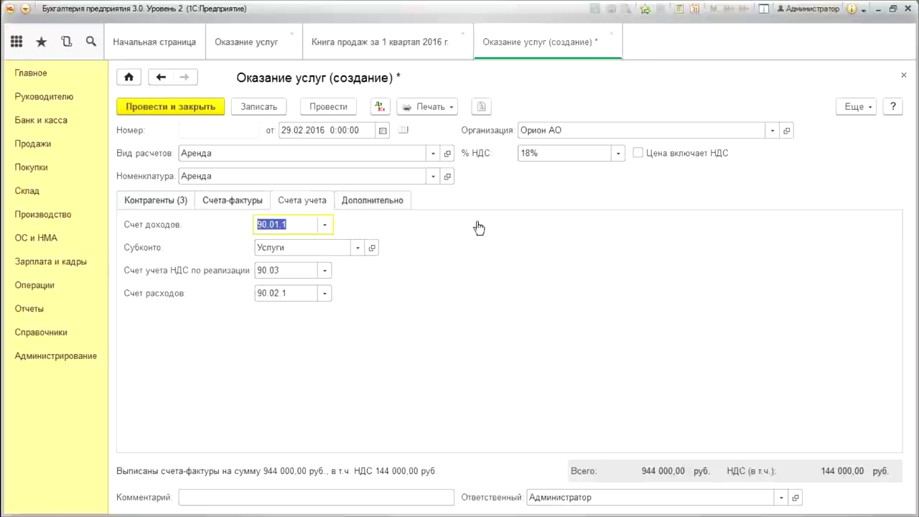
click(142, 205)
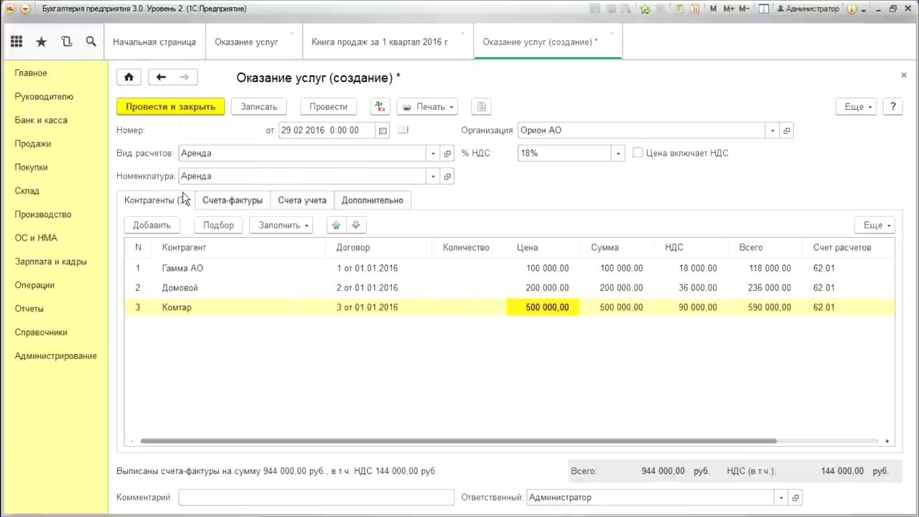
right_click(189, 330)
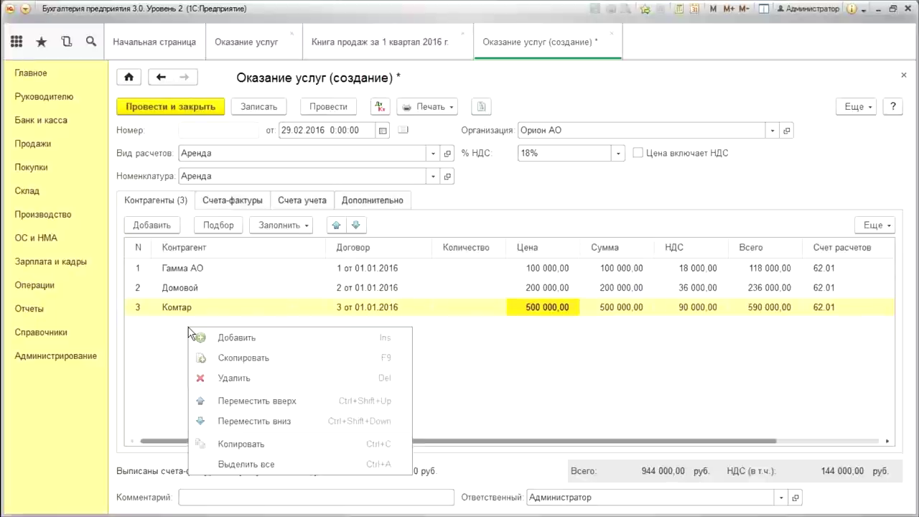
click(277, 339)
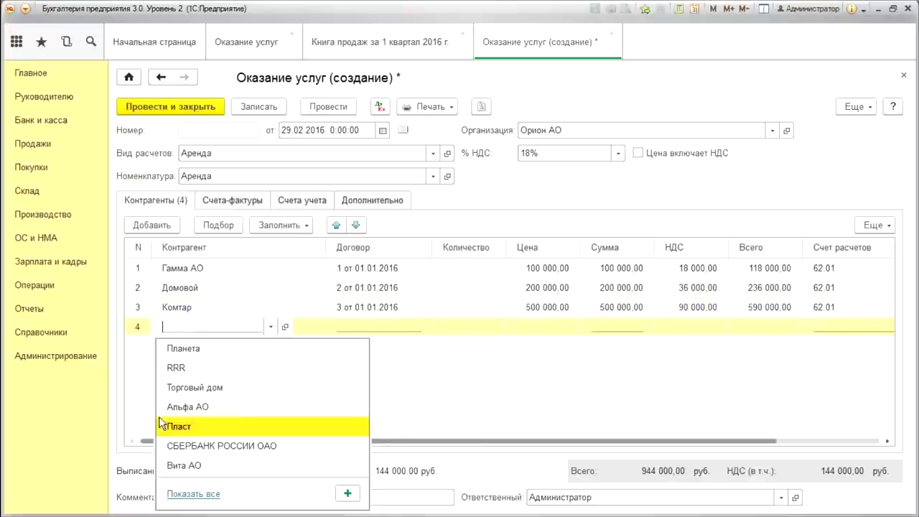
click(215, 349)
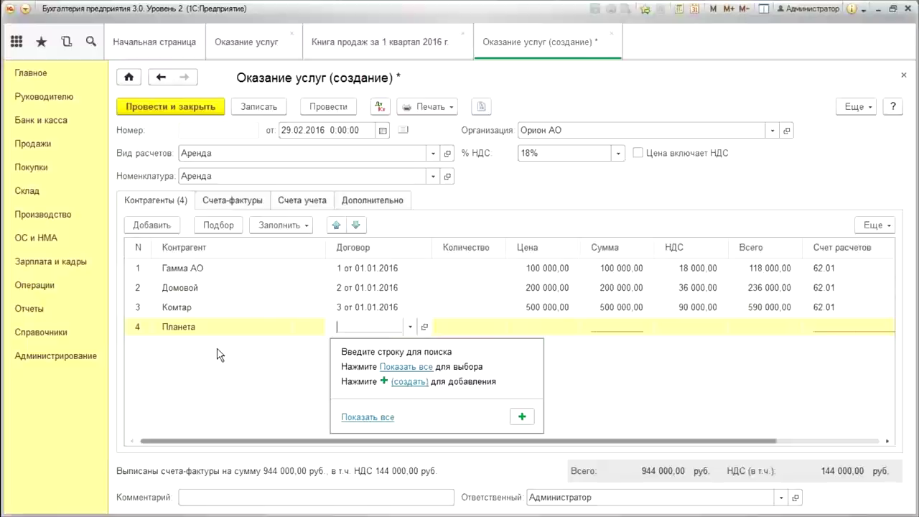
Create and save a contract with Планета numbered 11 and dated 01.02.2016 for the new row
click(407, 381)
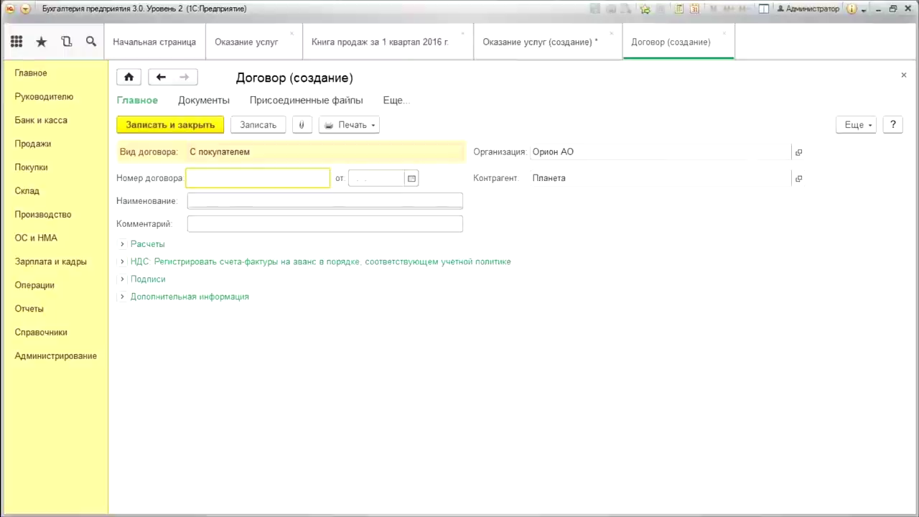
text(11)
key(Tab)
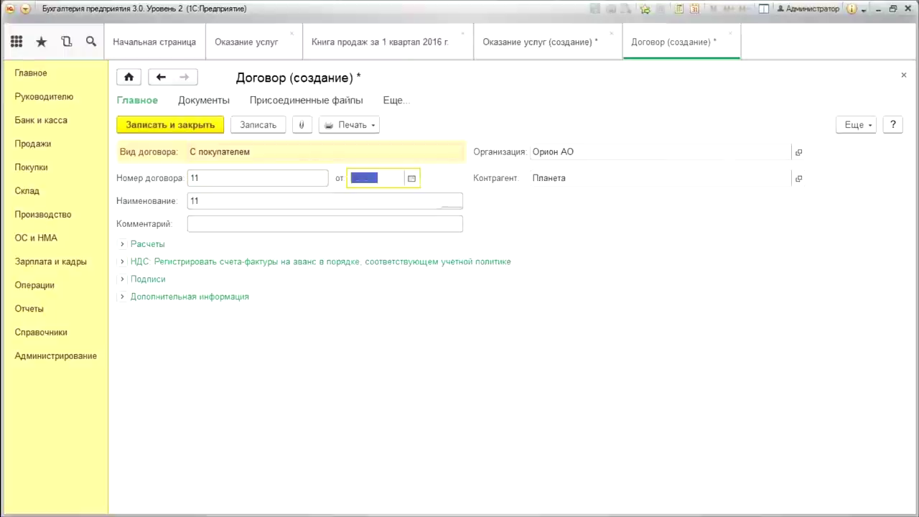
text(0102)
key(Tab)
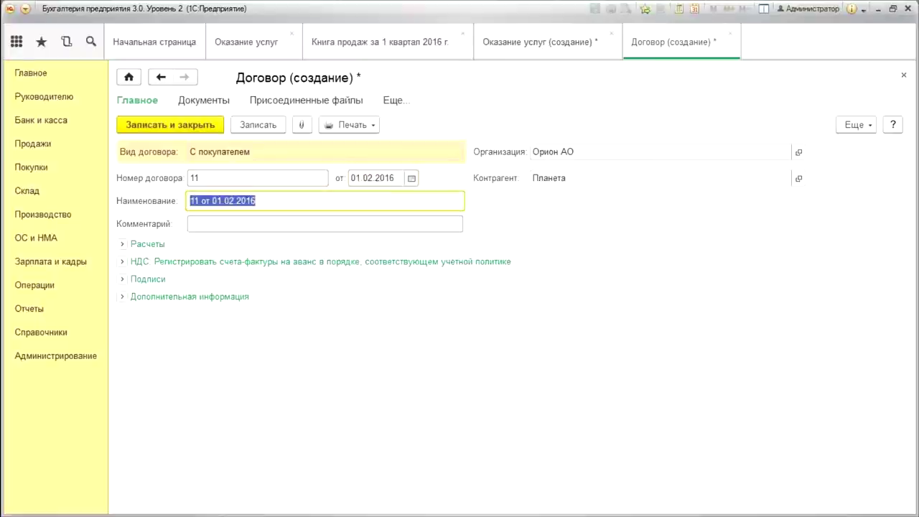
click(182, 126)
Set the price for Планета to 150 000,00
click(531, 326)
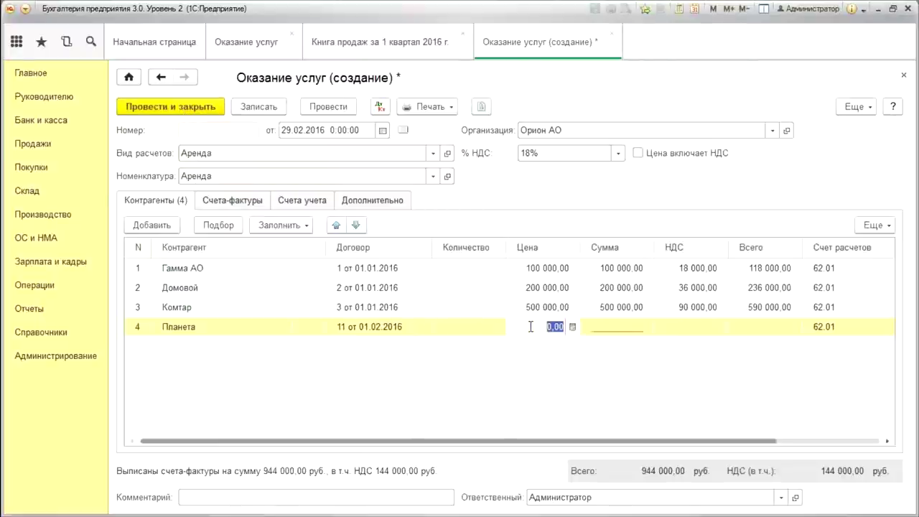
text(15000)
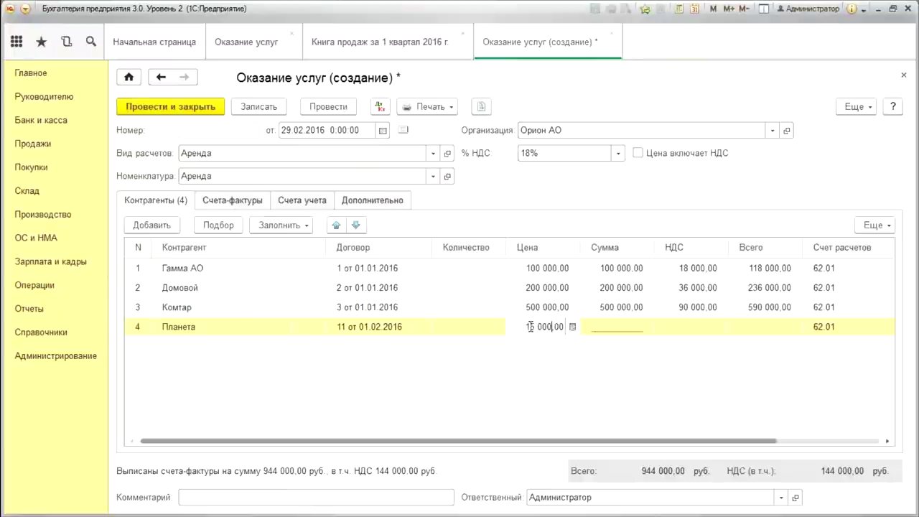
key(Tab)
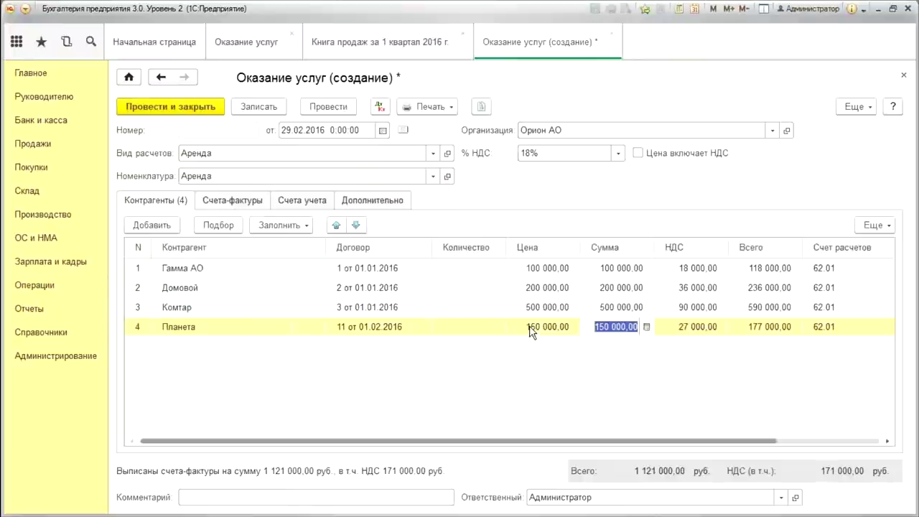
Check the Счета-фактуры marks for all customers in the February document and post it
click(213, 201)
drag(686, 441, 551, 440)
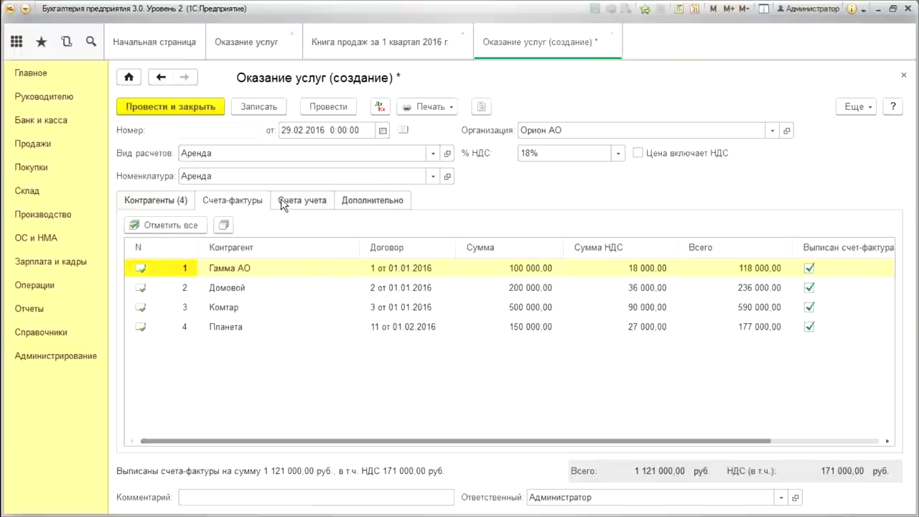
click(328, 105)
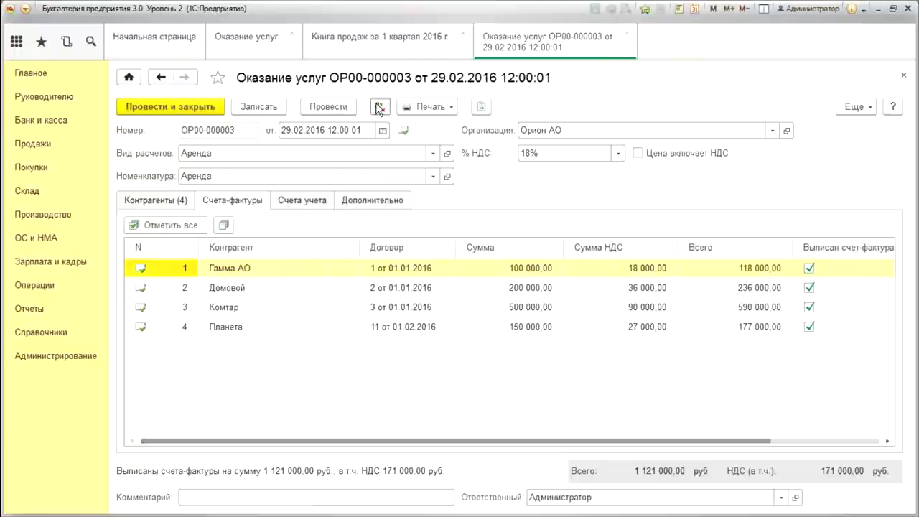
Review the accounting entries of the February Аренда document, and post and close the document
click(379, 108)
click(544, 331)
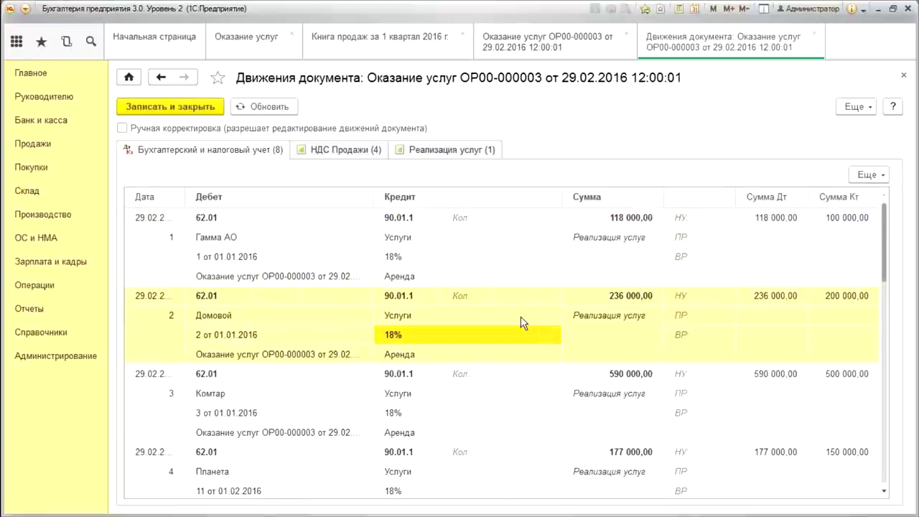
scroll(512, 346, down, 5)
scroll(514, 348, up, 5)
click(174, 108)
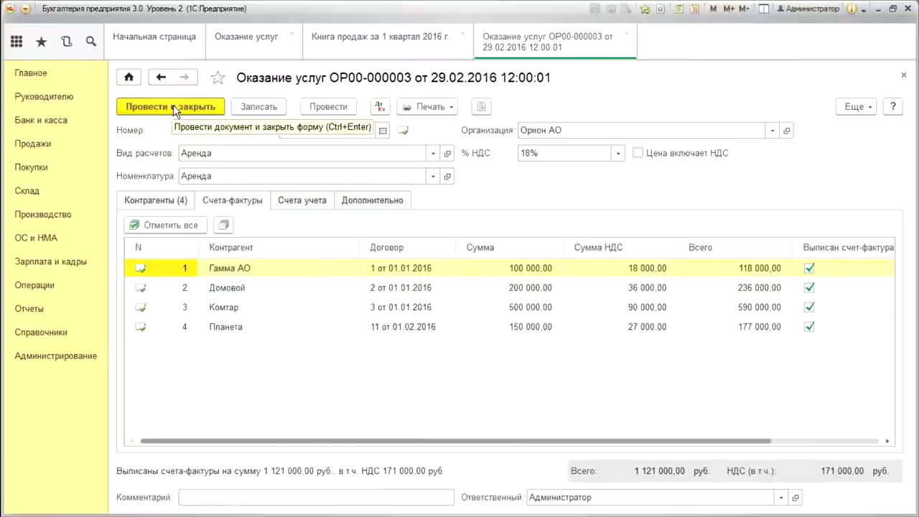
click(174, 108)
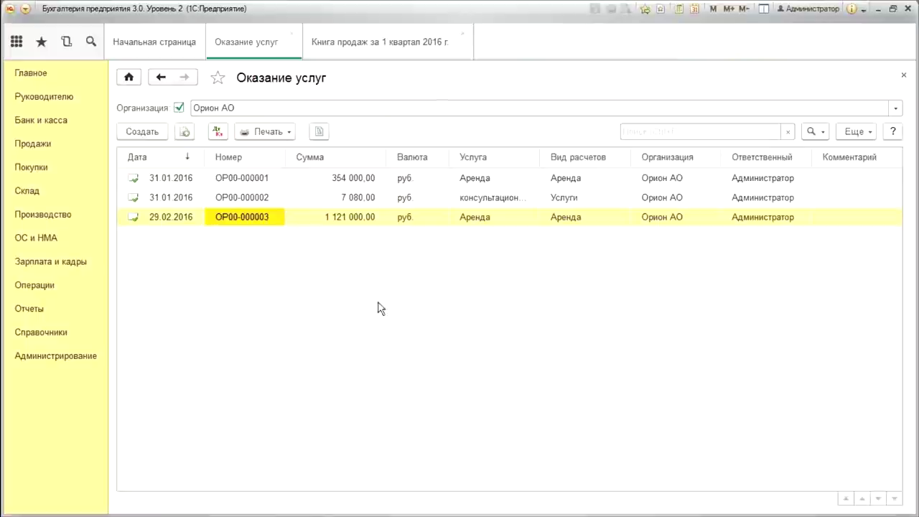
Create an Оказание услуг document dated 31.03.2016 with Вид расчетов Аренда and Номенклатура Аренда
click(146, 132)
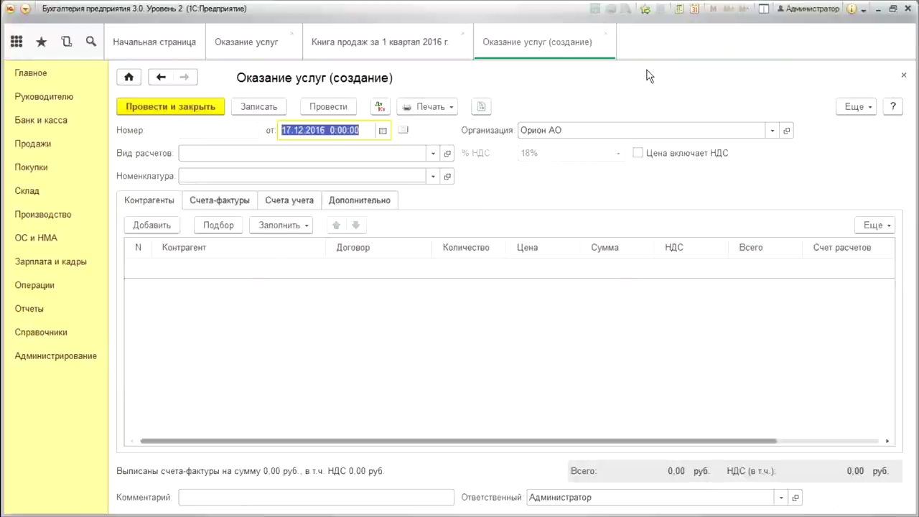
text(31.03.)
key(Tab)
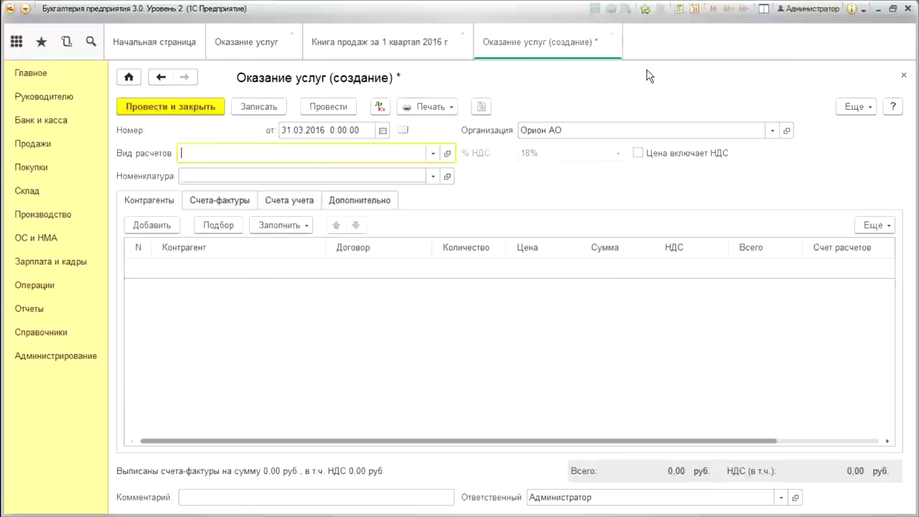
click(433, 156)
click(240, 172)
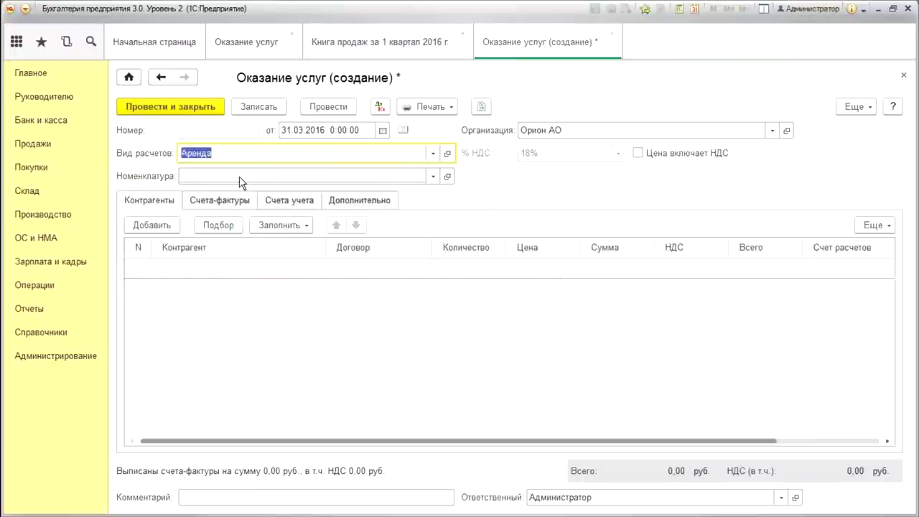
click(240, 176)
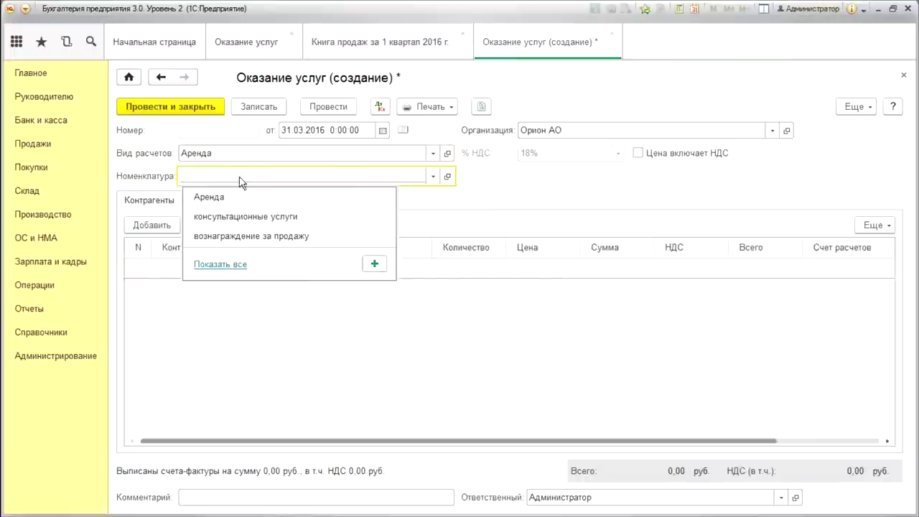
click(208, 198)
Fill the customer table by Вид расчетов and delete the Гамма АО and Домовой rows
click(287, 225)
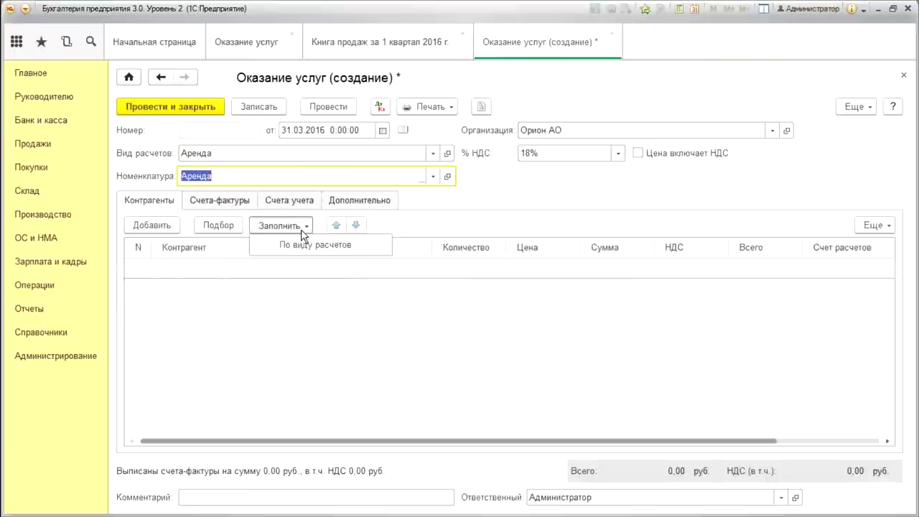
click(316, 244)
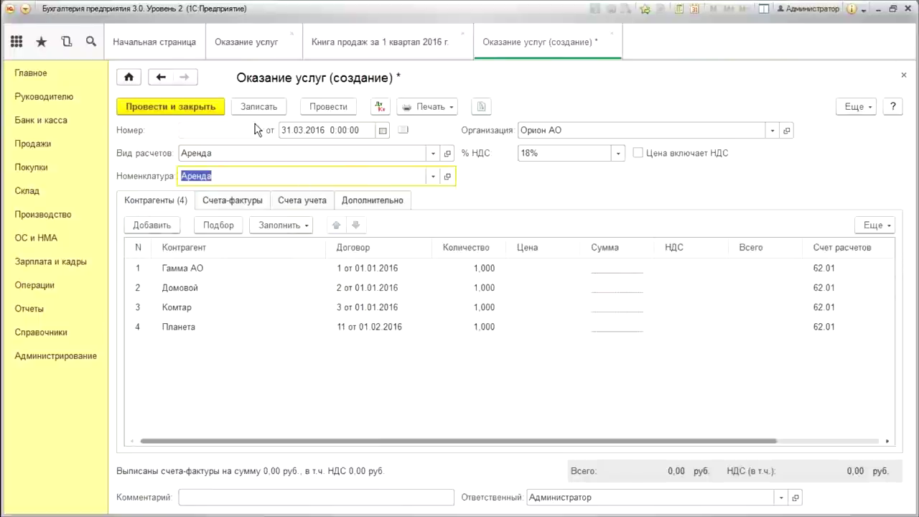
click(211, 272)
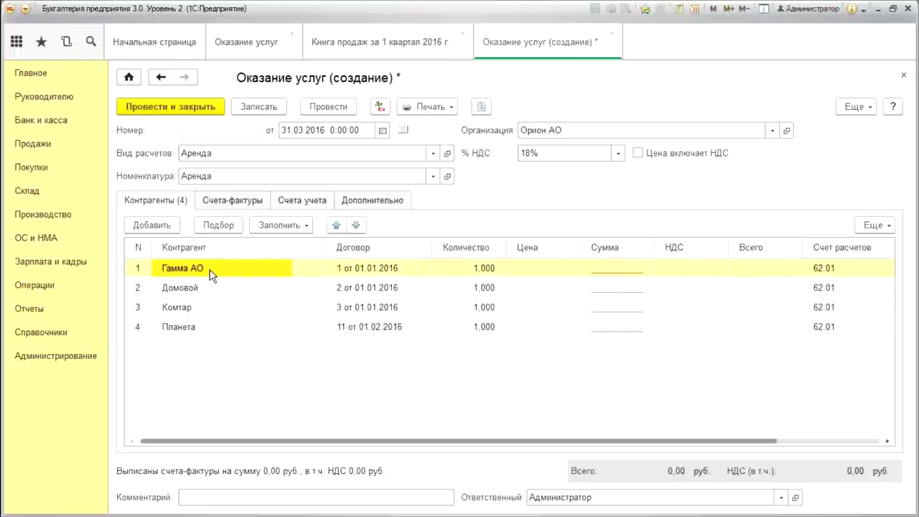
key(Delete)
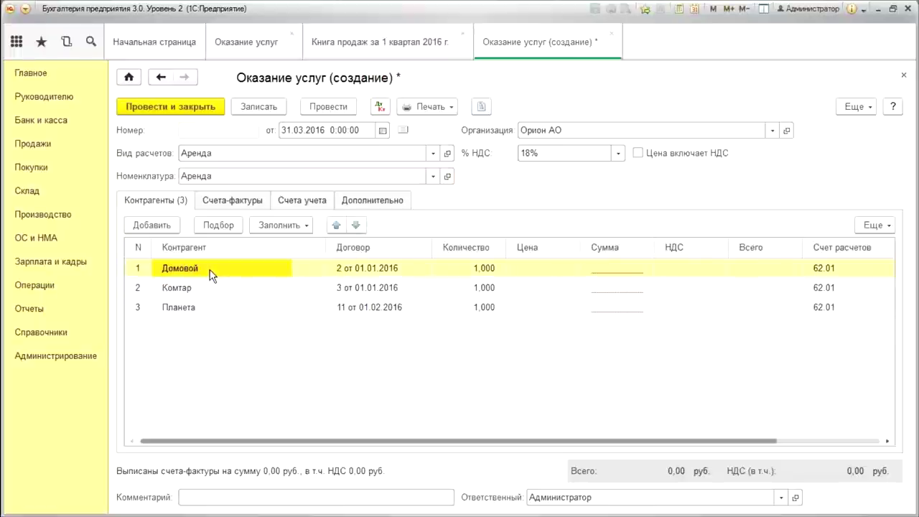
key(Delete)
Set the price to 25 000,00 for Комтар and 50 000,00 for Планета
double_click(534, 270)
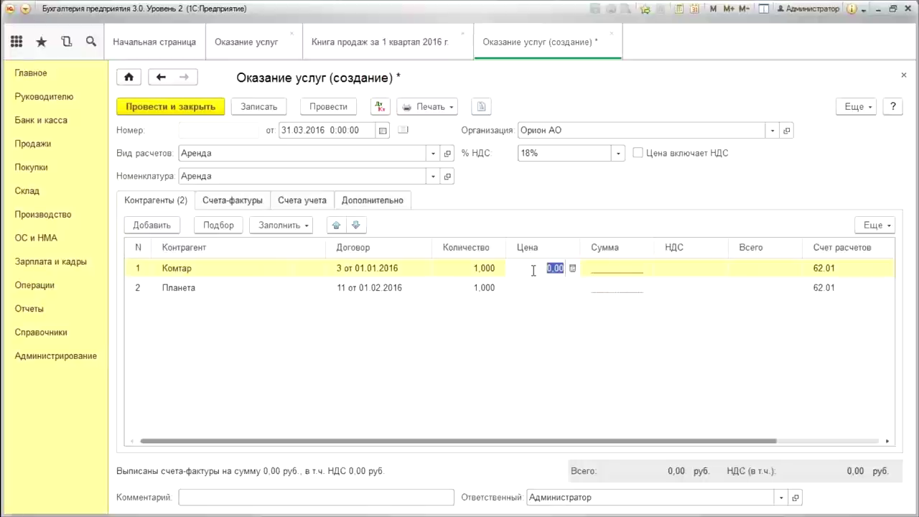
text(2500)
key(Return)
click(534, 291)
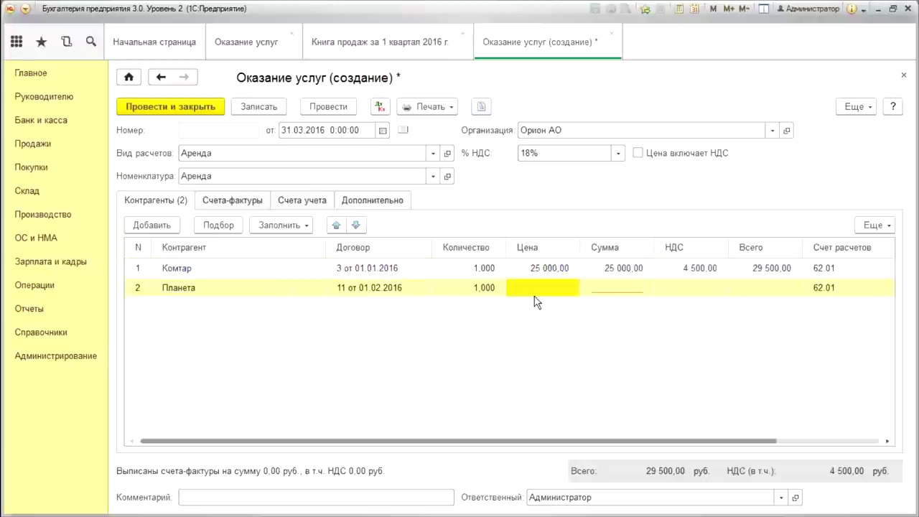
click(535, 293)
text(50 000)
key(Return)
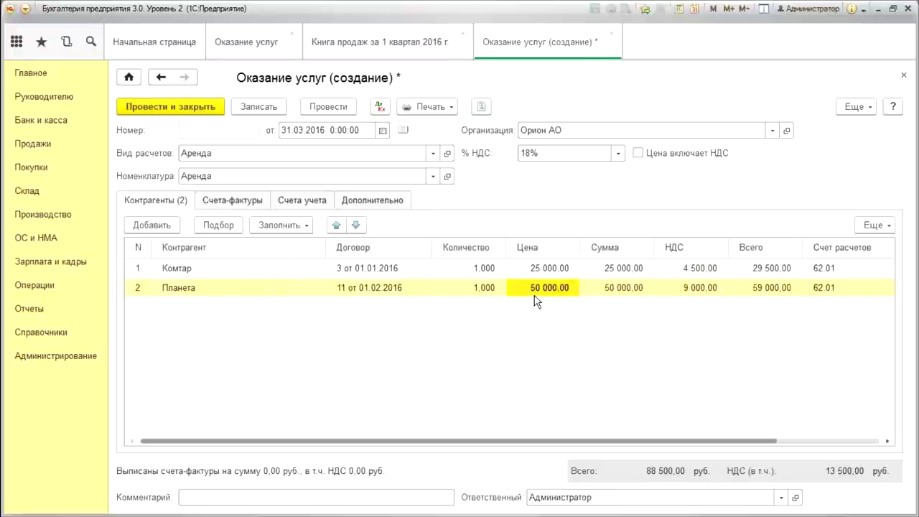
Mark the Счета-фактуры as issued for all customers in the March document and post it
click(227, 202)
click(170, 227)
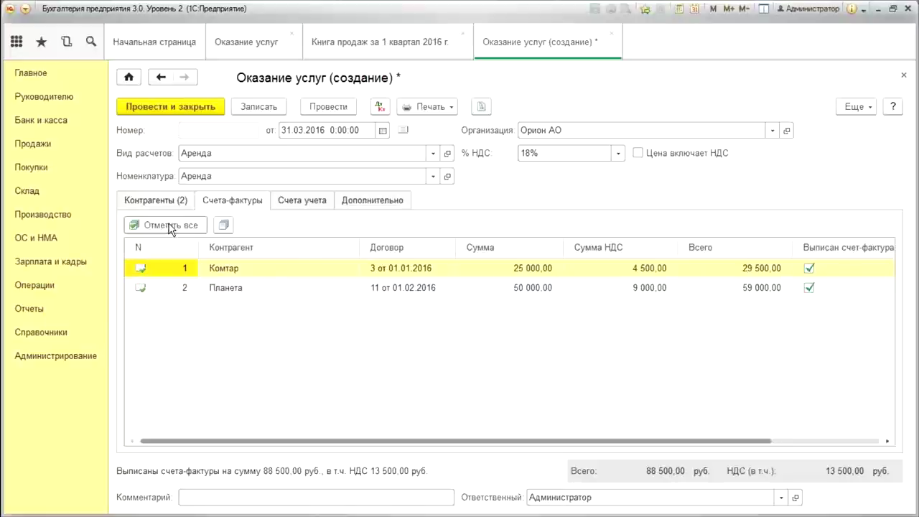
click(343, 107)
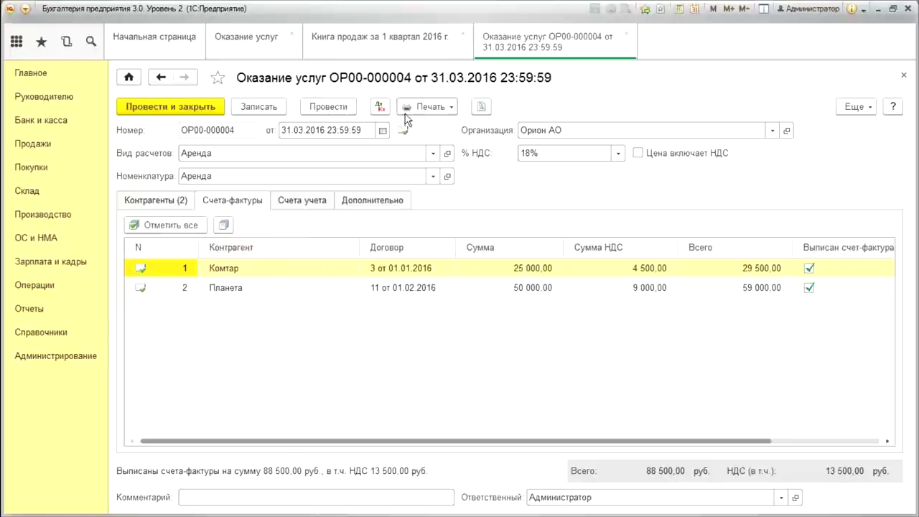
Review the accounting entries of the March Аренда document, and post and close the document
click(380, 107)
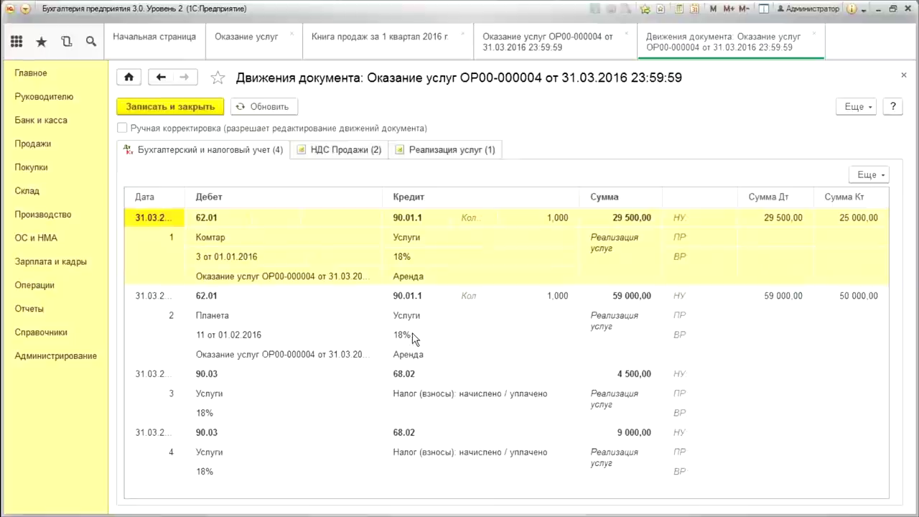
click(903, 75)
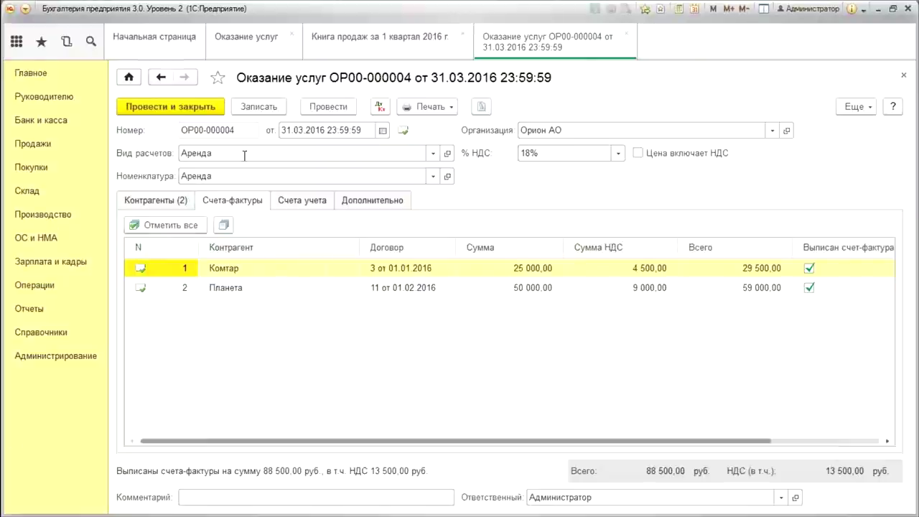
click(162, 108)
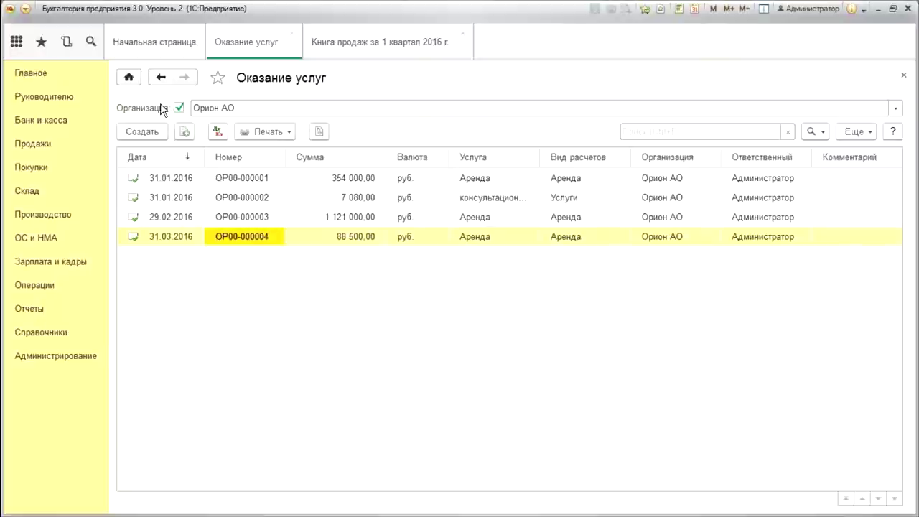
Create an Оказание услуг document dated 30.04.2016 with Вид расчетов and Номенклатура set to Аренда, and fill its customer table by Вид расчетов
click(142, 133)
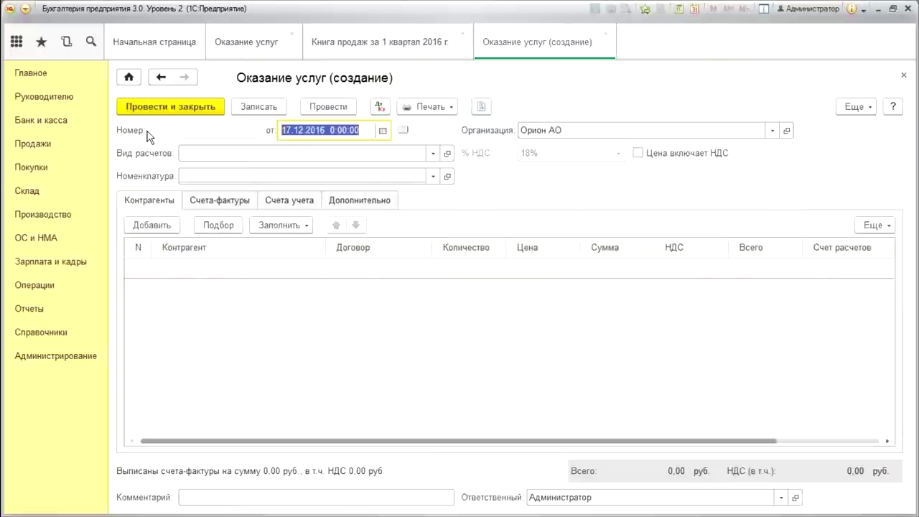
text(3004)
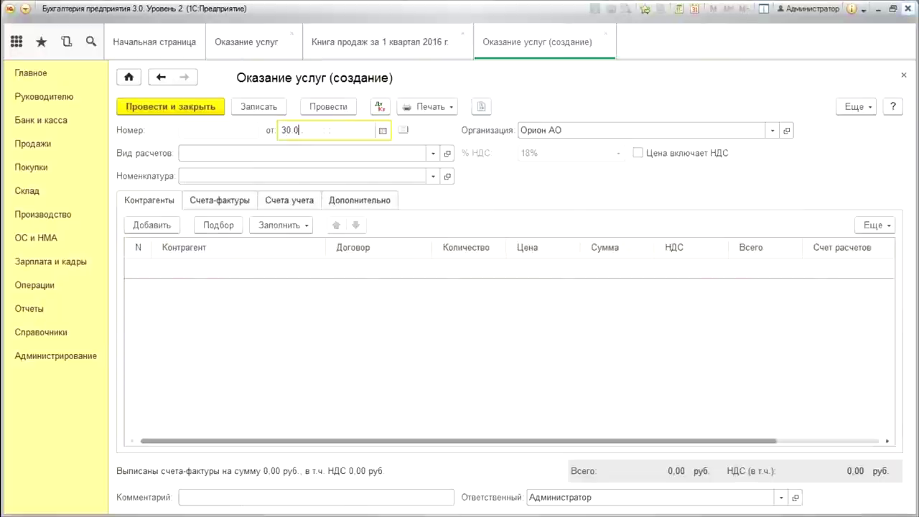
key(Tab)
click(433, 153)
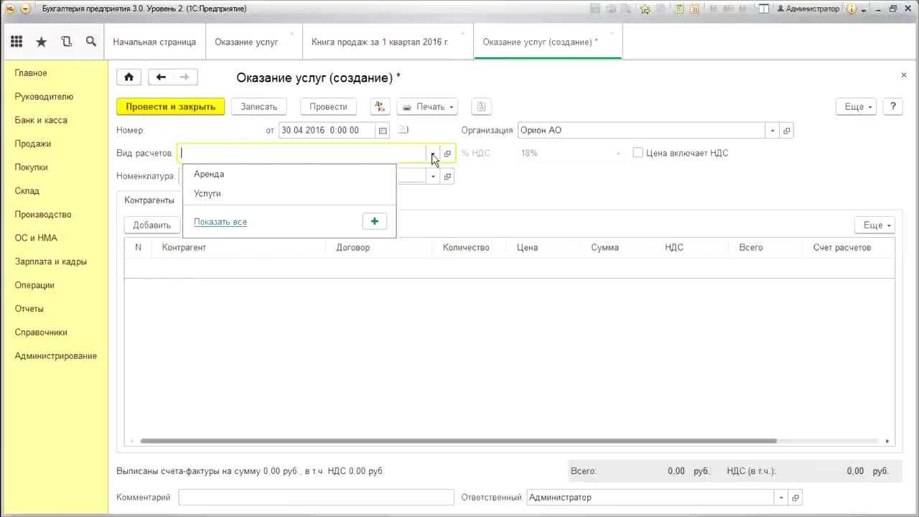
click(283, 175)
click(236, 177)
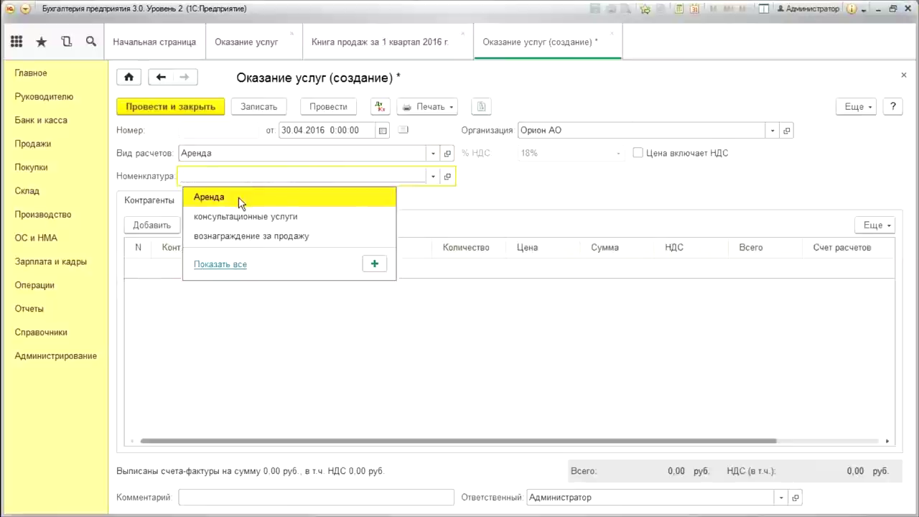
click(242, 203)
click(270, 229)
click(284, 245)
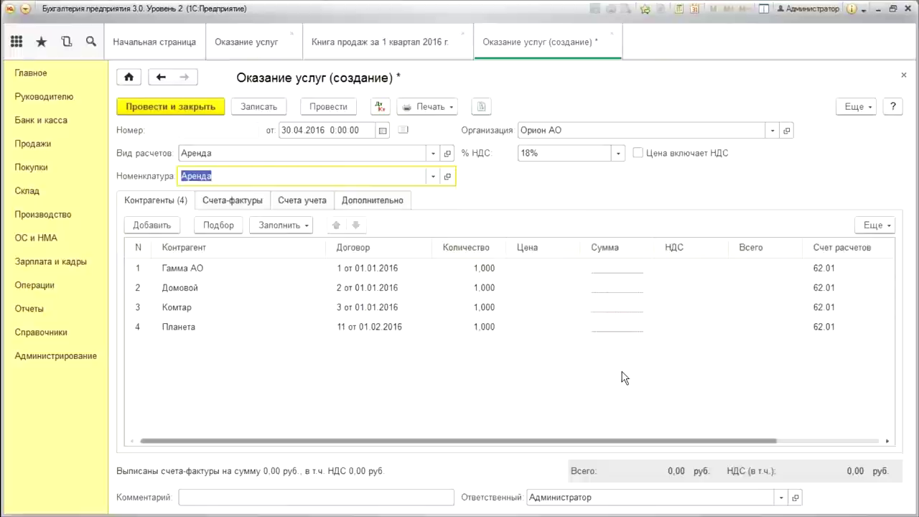
Clear the Вид расчетов in Гамма АО's contract 1 от 01.01.2016, save it, and refill the customer table by Вид расчетов
click(278, 273)
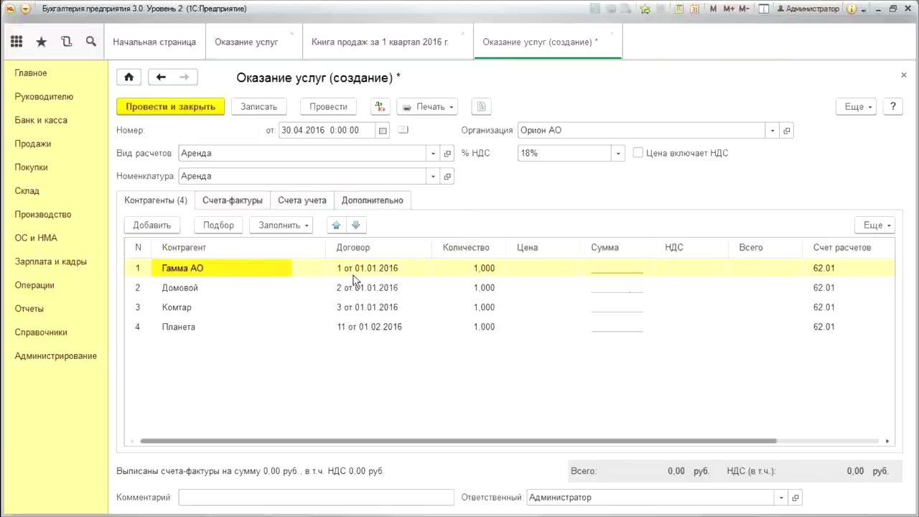
double_click(382, 268)
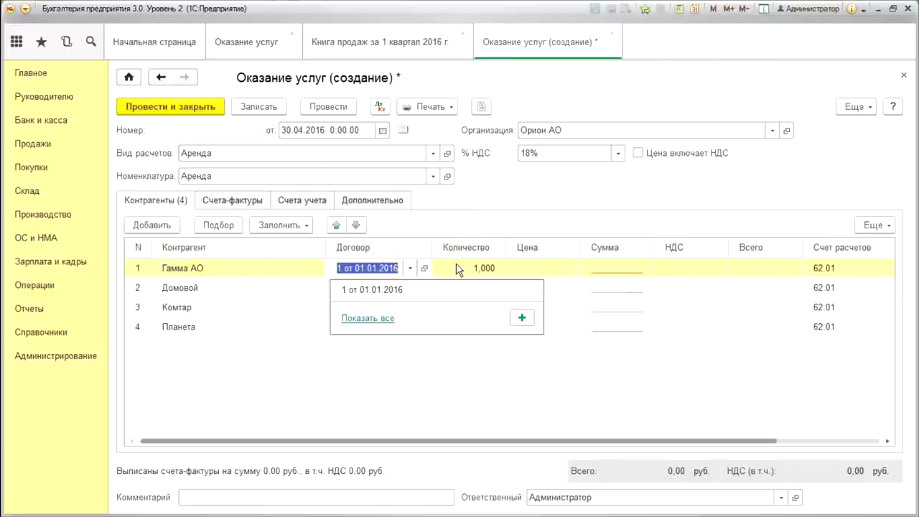
click(425, 269)
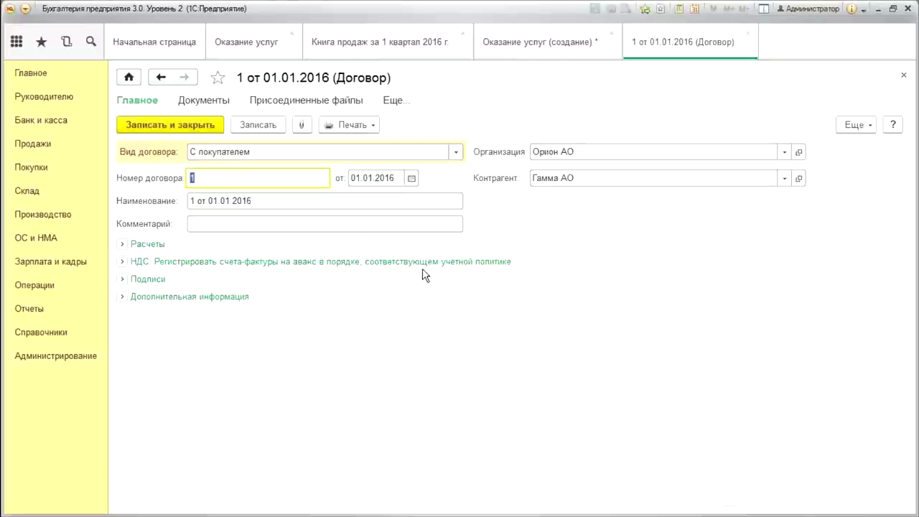
click(122, 296)
click(216, 336)
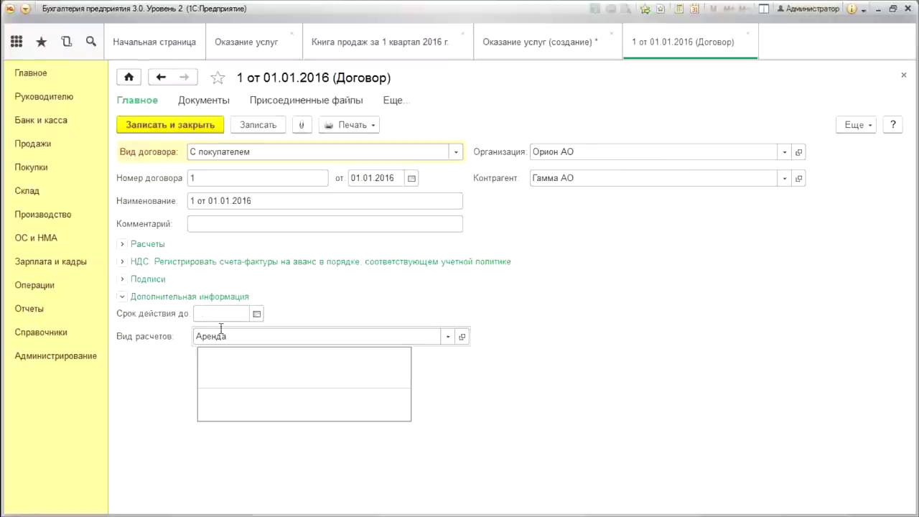
key(BackSpace)
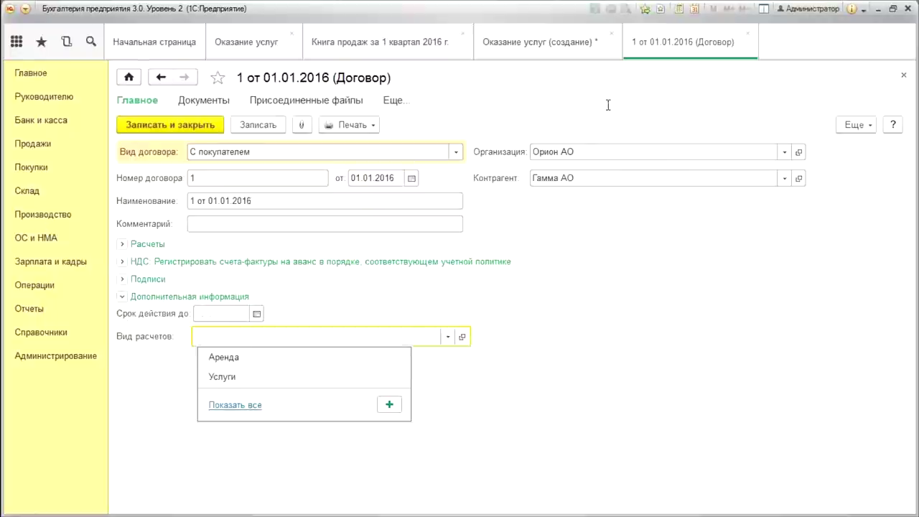
key(Escape)
click(172, 128)
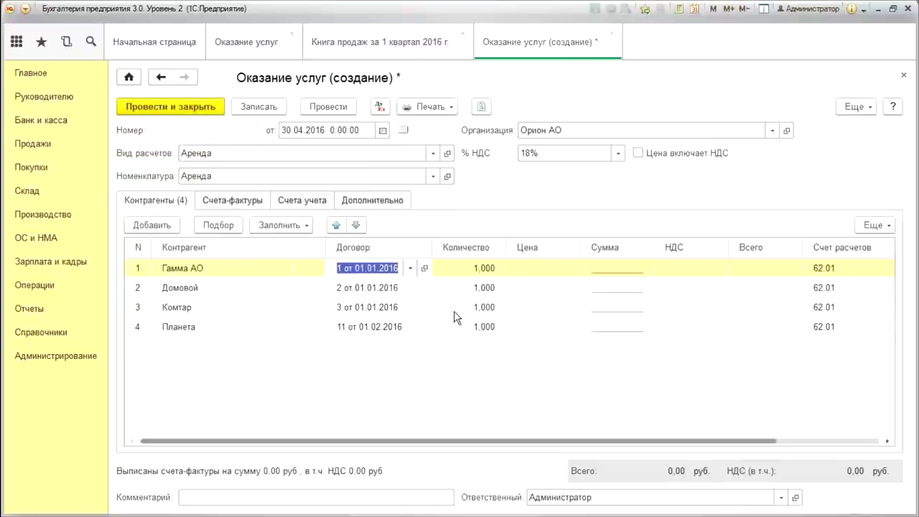
click(282, 225)
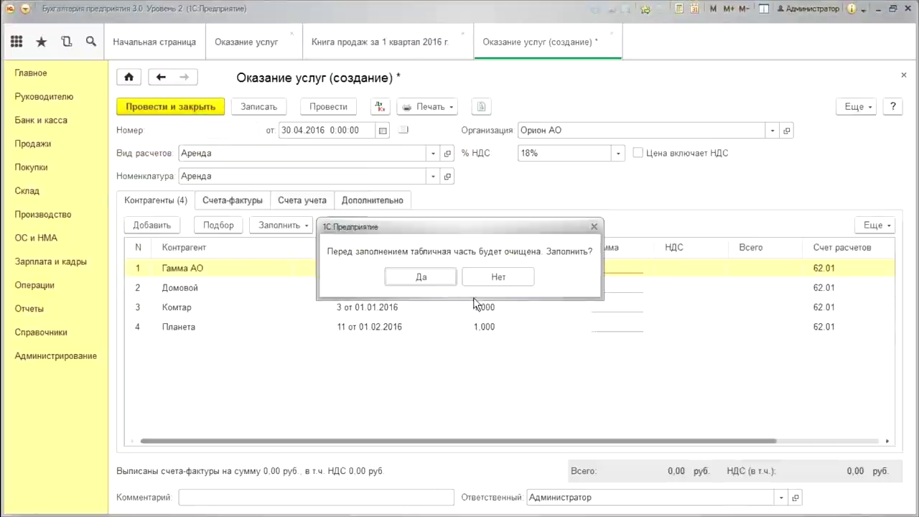
click(419, 281)
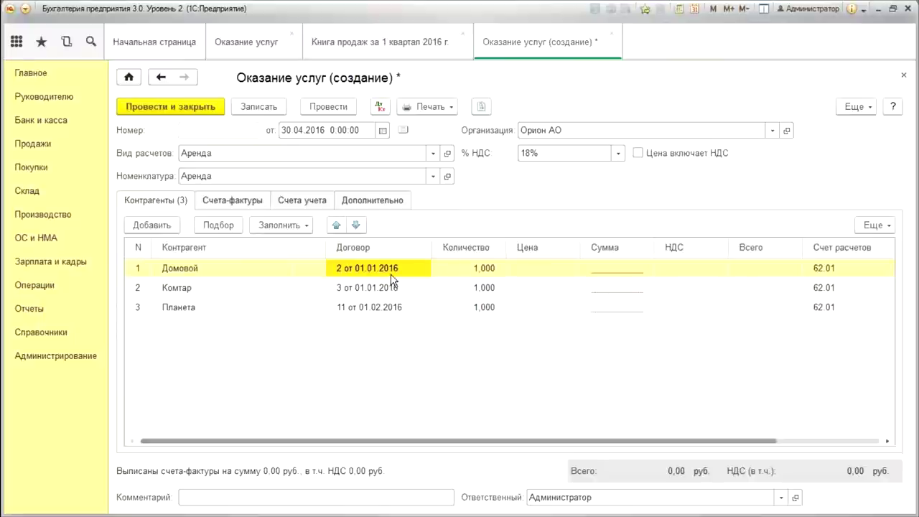
Clear the Количество for Домовой, Комтар and Планета, and open the Цена of Домовой for editing
click(445, 273)
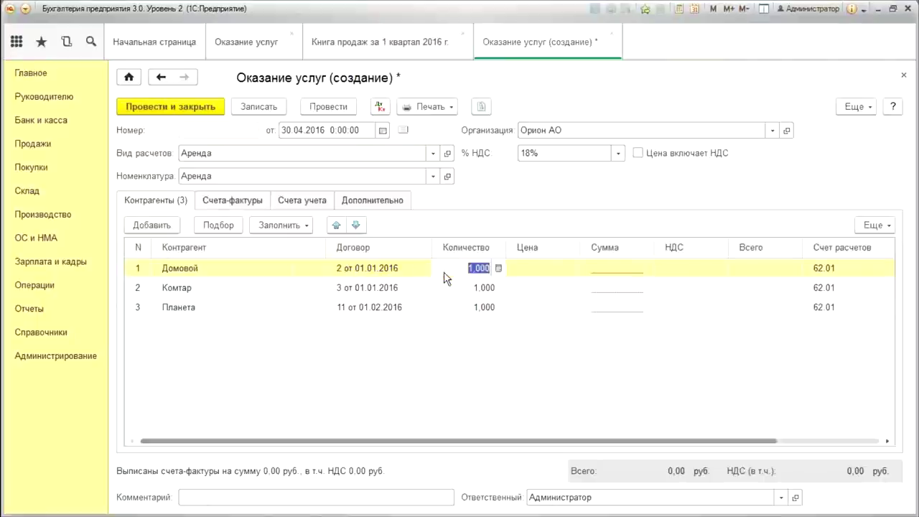
key(Delete)
click(456, 292)
click(453, 291)
key(Delete)
click(457, 311)
click(456, 311)
key(Delete)
click(539, 271)
click(540, 268)
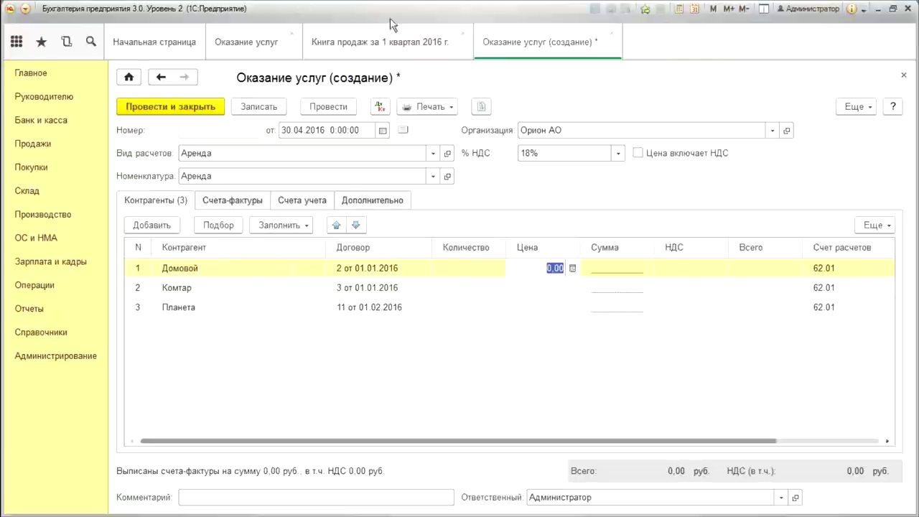
Add a new Вид расчетов named Взаиморасчеты с покупателями and close the list without selecting it for the document
click(384, 156)
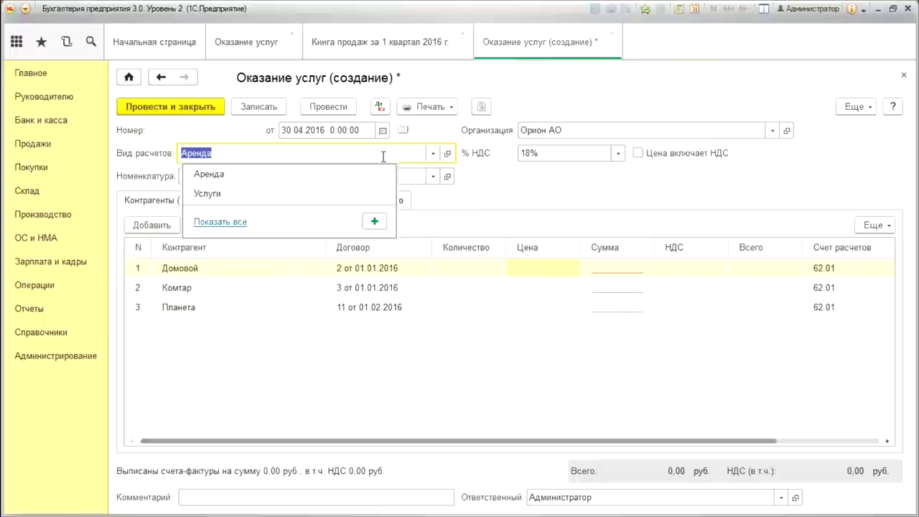
click(229, 224)
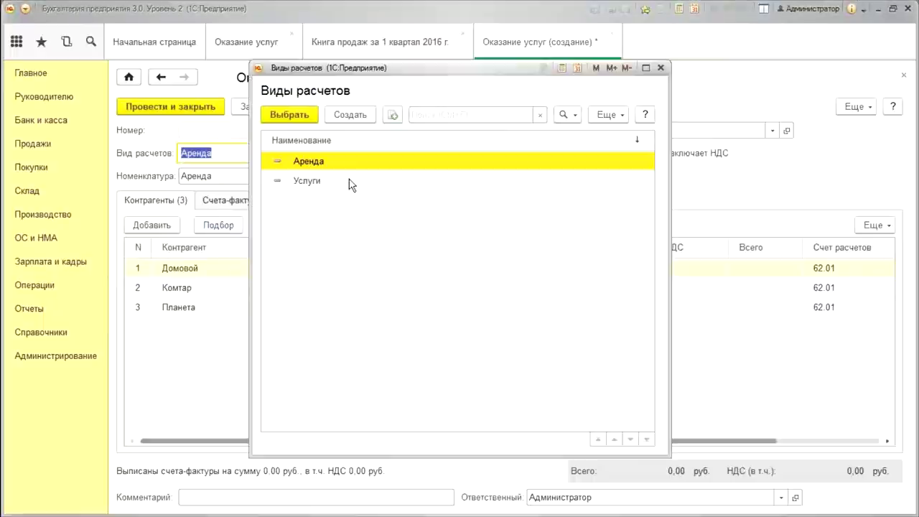
click(341, 116)
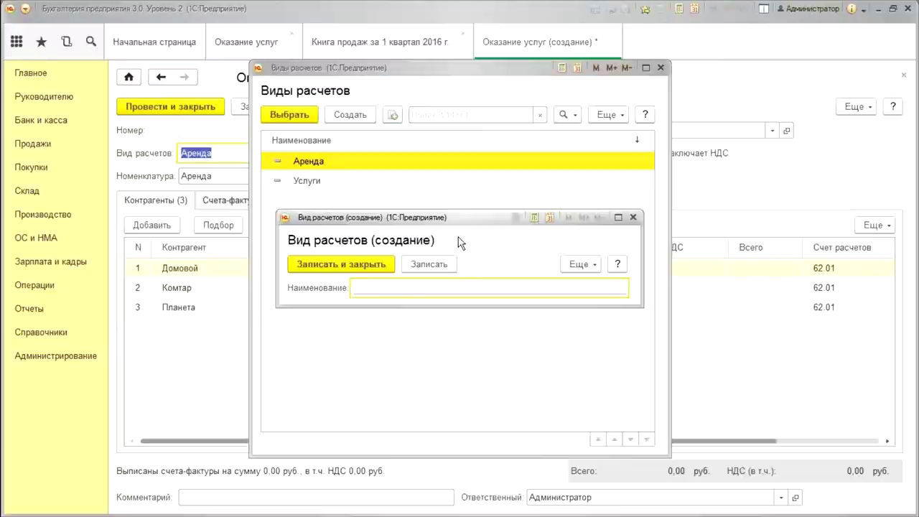
text(Взаиморас)
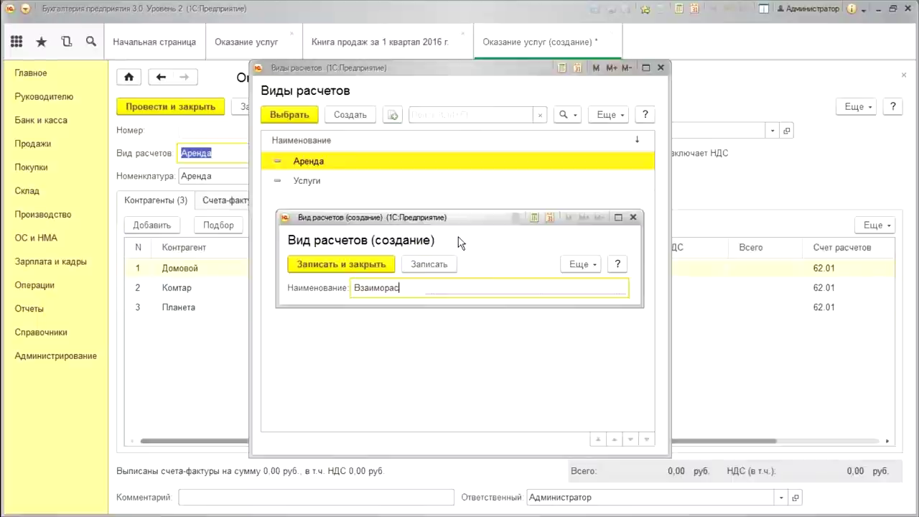
text(четы с по)
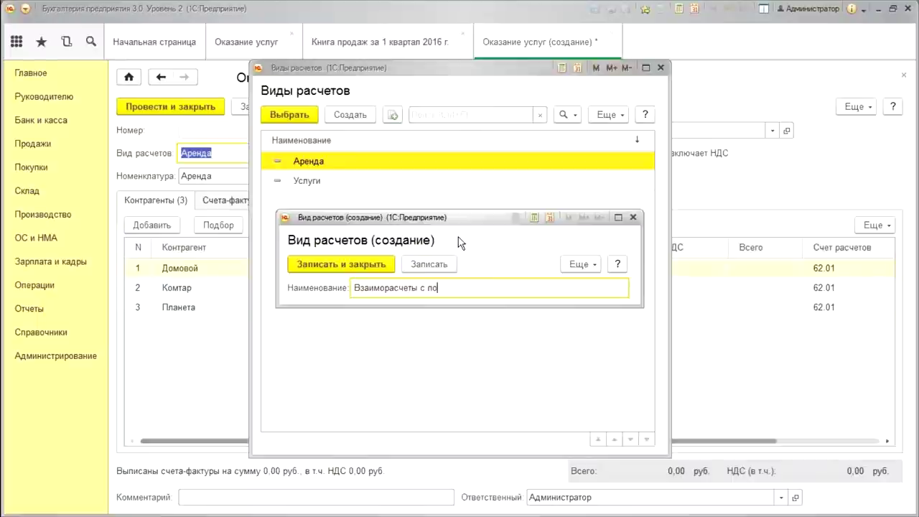
text(купателями)
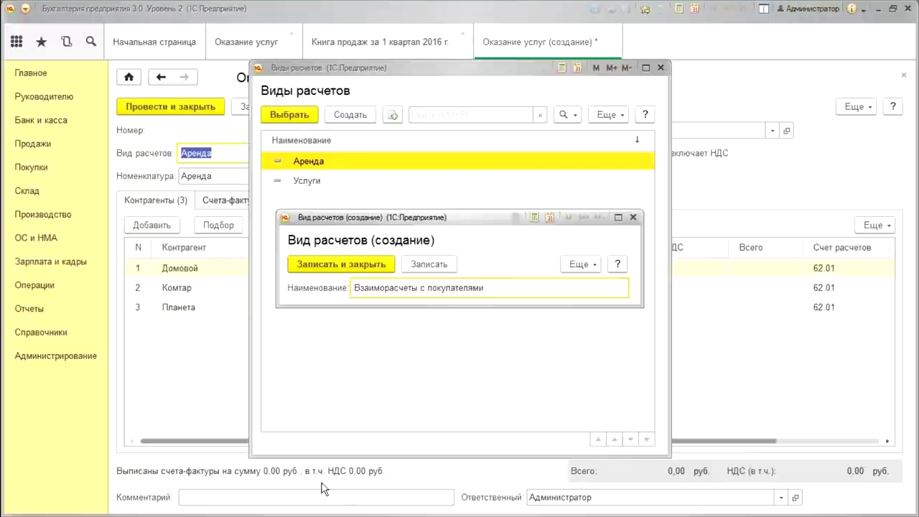
click(334, 265)
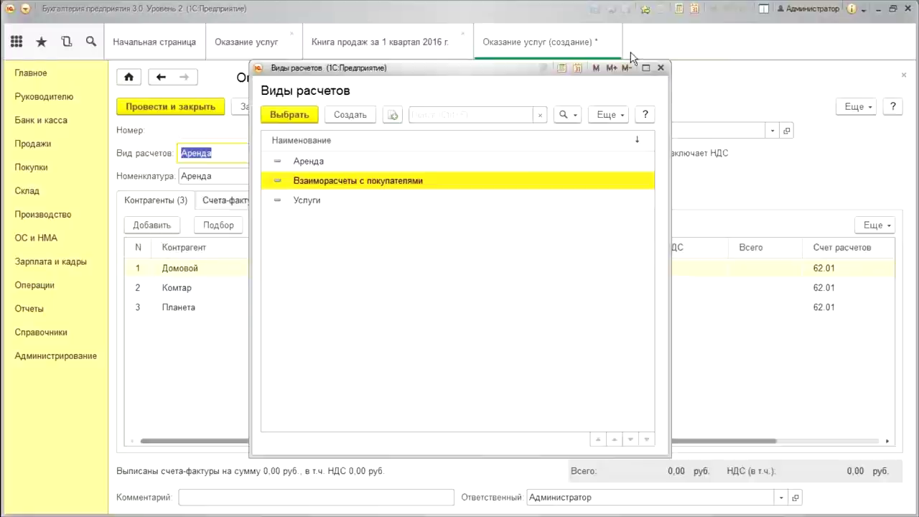
click(661, 68)
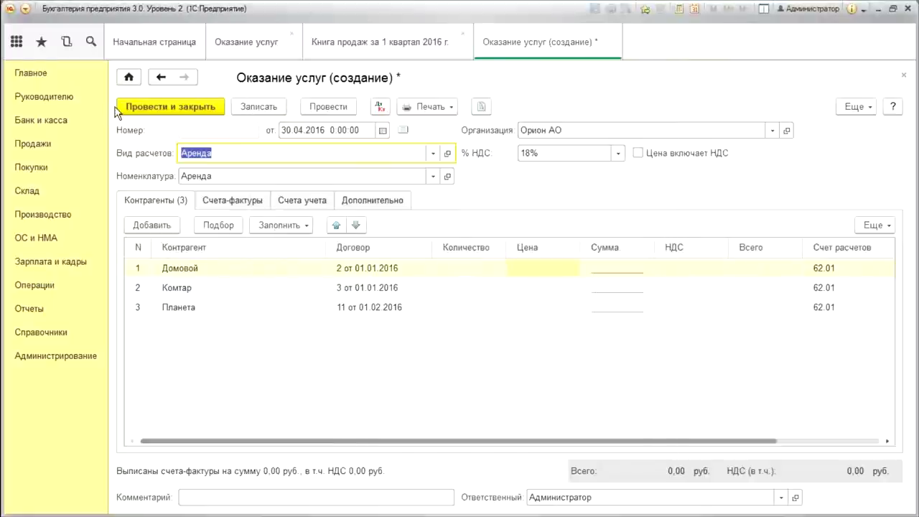
Close the April Оказание услуг document without saving it
click(616, 33)
click(437, 280)
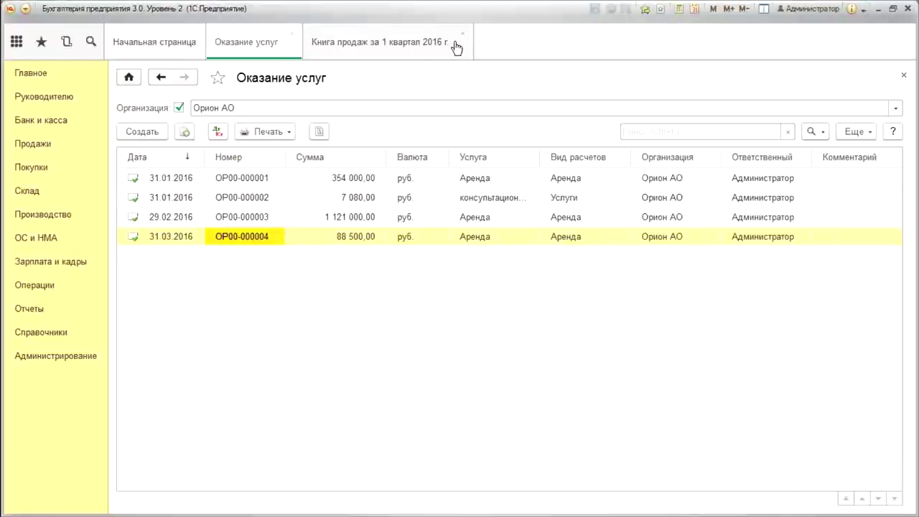
Open the first Аренда document of 31.01.2016 and change its Вид расчетов to Взаиморасчеты с покупателями
double_click(343, 180)
click(433, 153)
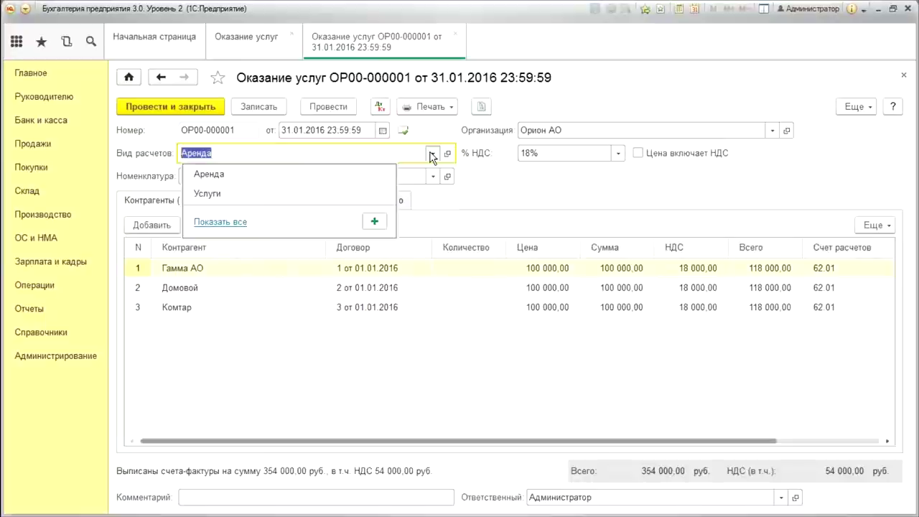
click(220, 220)
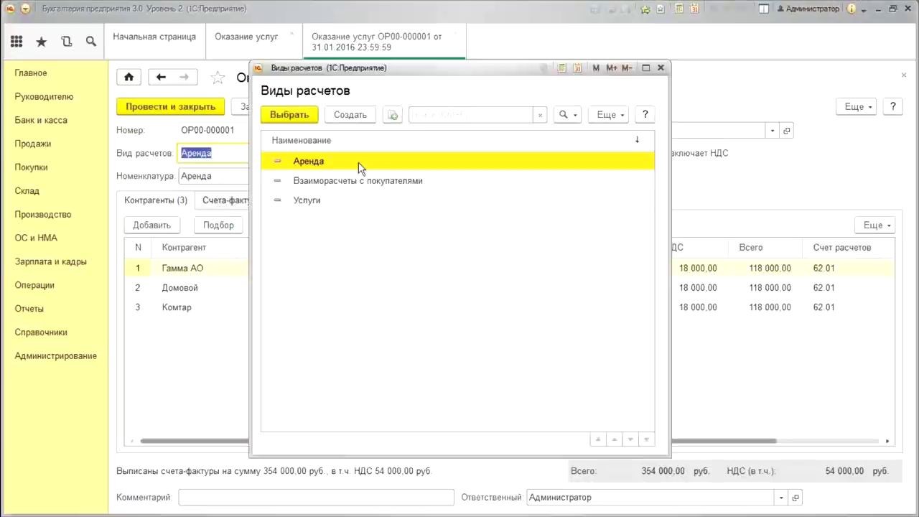
click(363, 184)
double_click(363, 183)
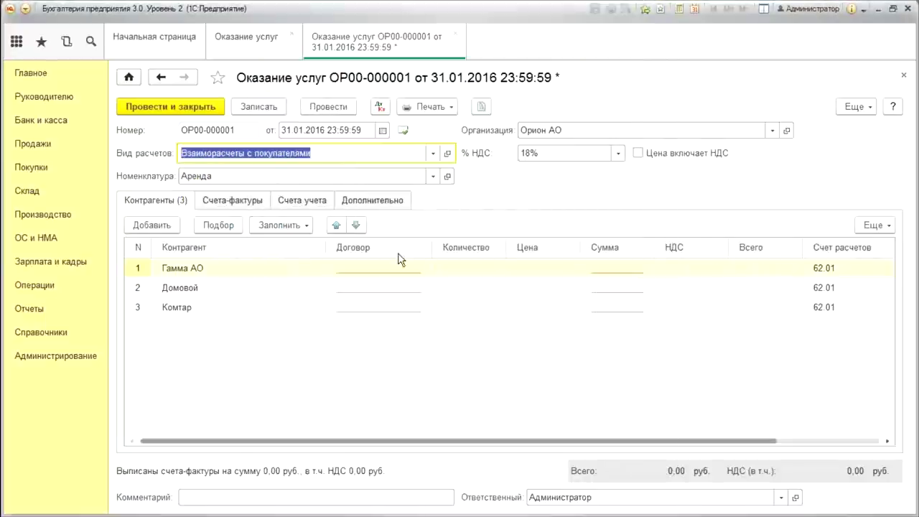
Create a contract numbered and named 77 for Гамма АО from its table row, and save it
click(387, 273)
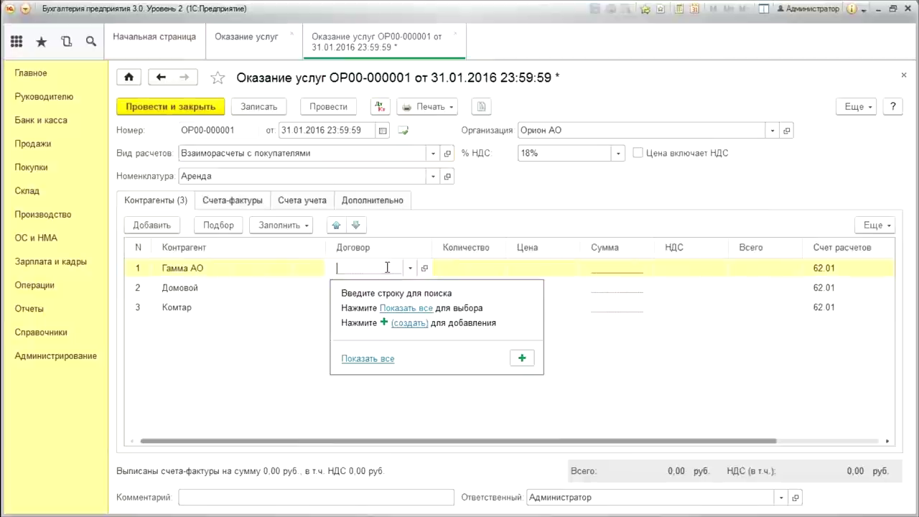
click(401, 323)
text(77)
click(228, 198)
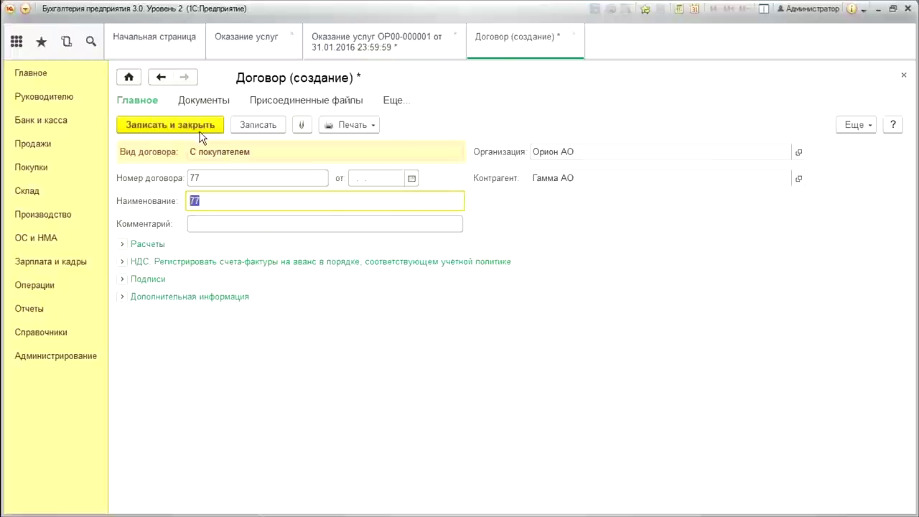
click(200, 129)
Create and save contract 78 for the Домовой row
click(396, 285)
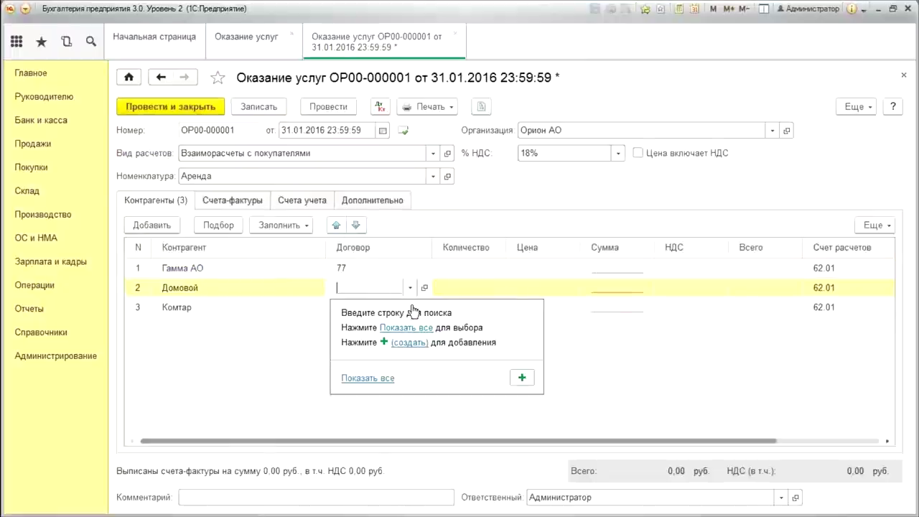
click(408, 342)
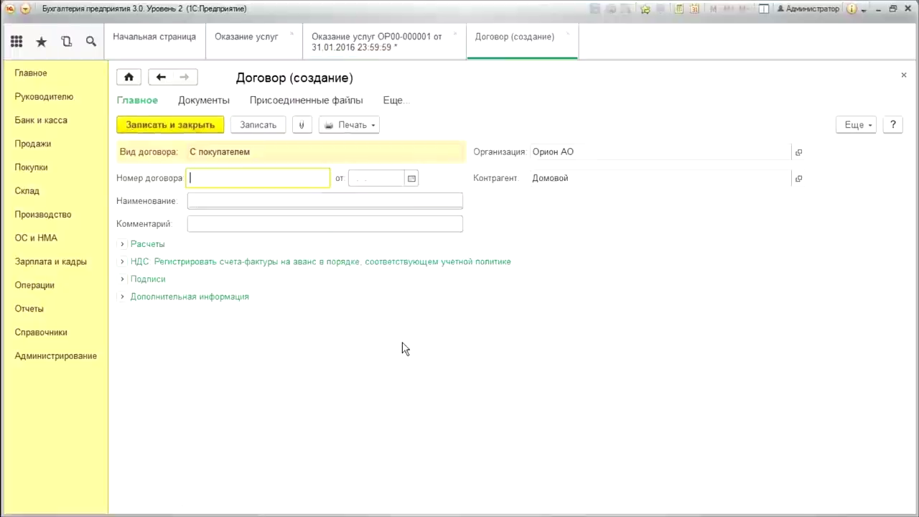
text(78)
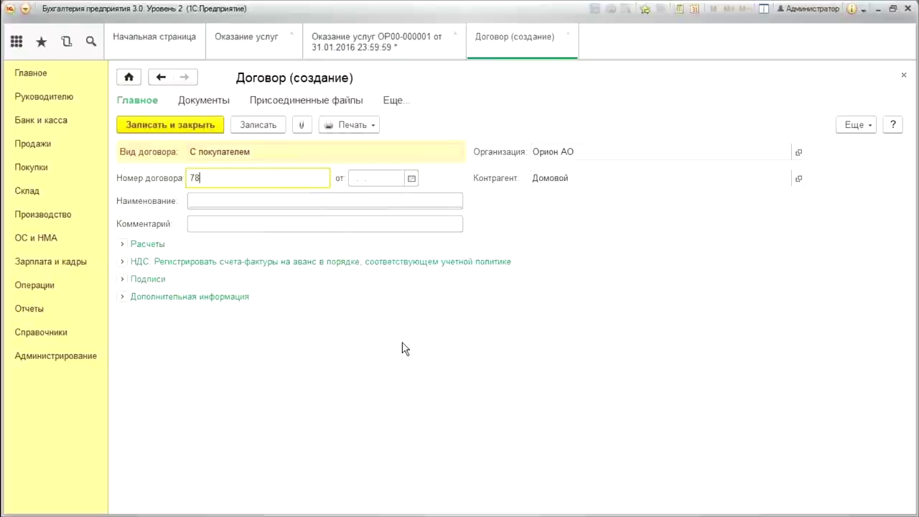
click(180, 127)
Create and save contract 79 for the Комтар row
click(372, 302)
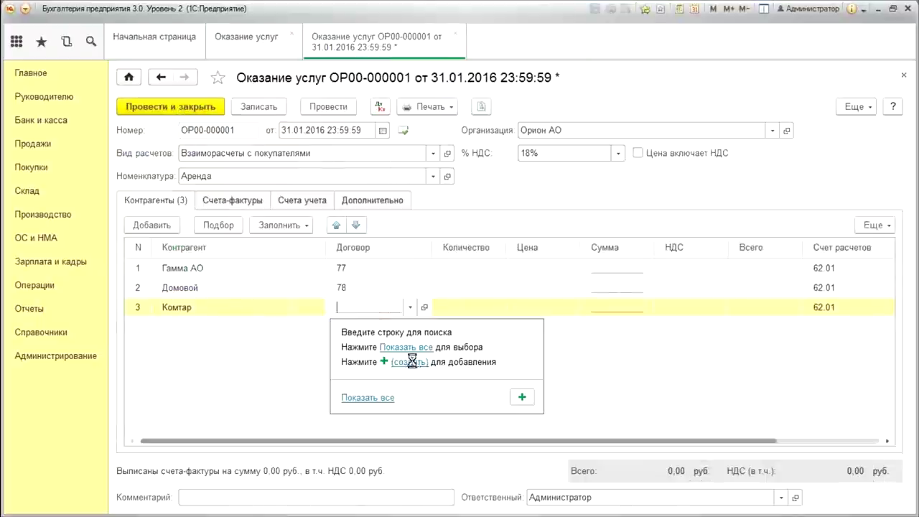
click(415, 362)
text(79)
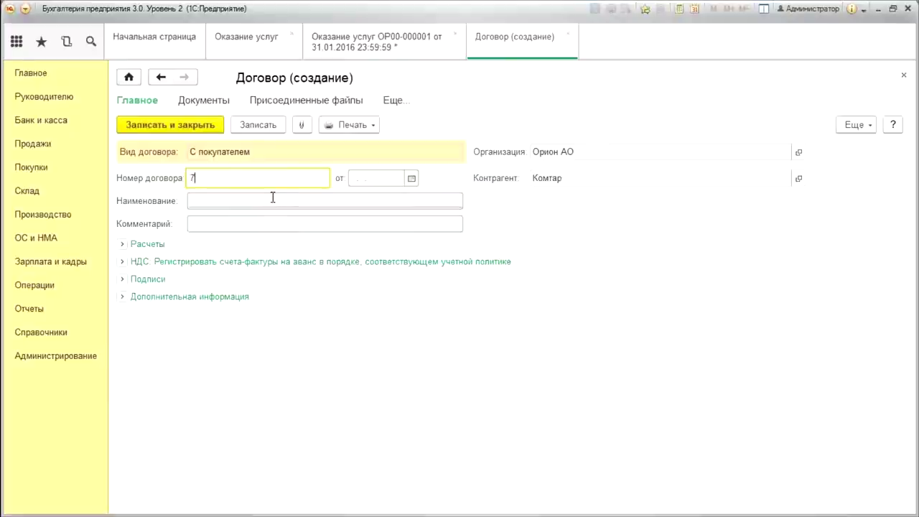
click(163, 132)
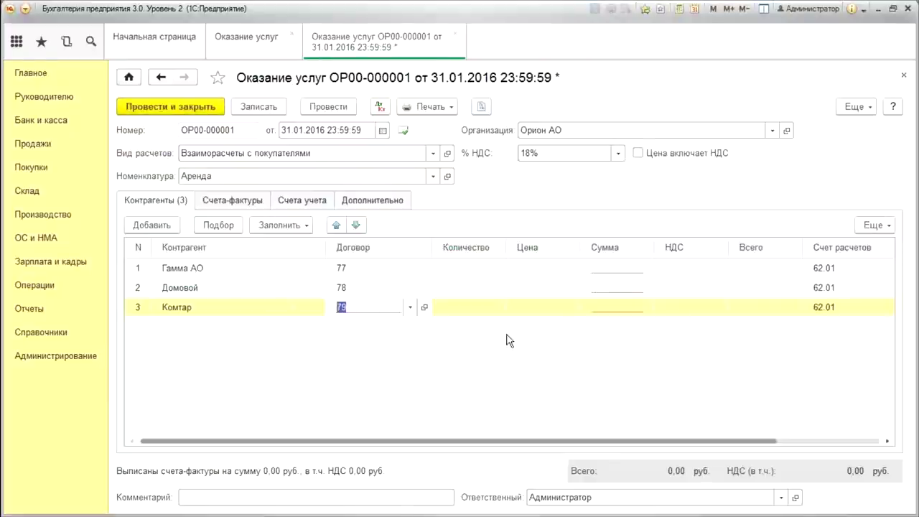
Add Комтар, Планета, Торговый дом and Трамм АО from the Покупатели group to the document's counterparties table
click(546, 269)
click(425, 382)
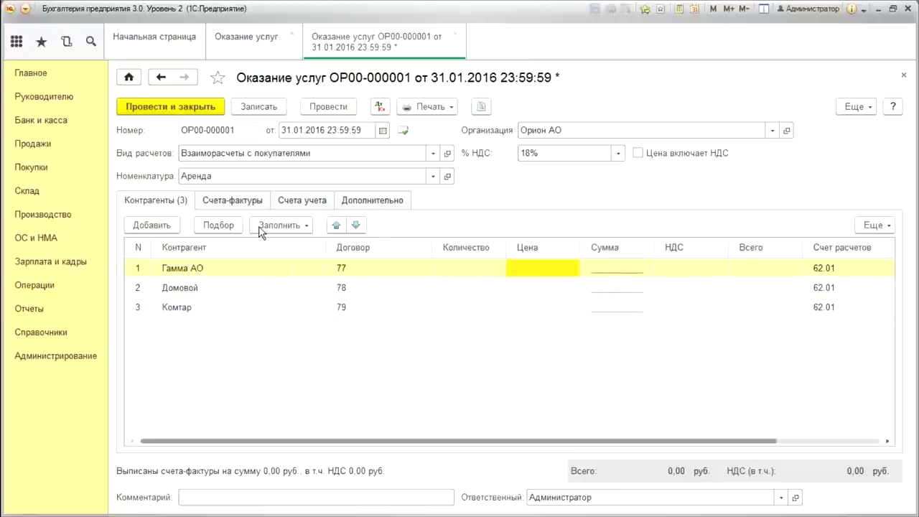
click(217, 227)
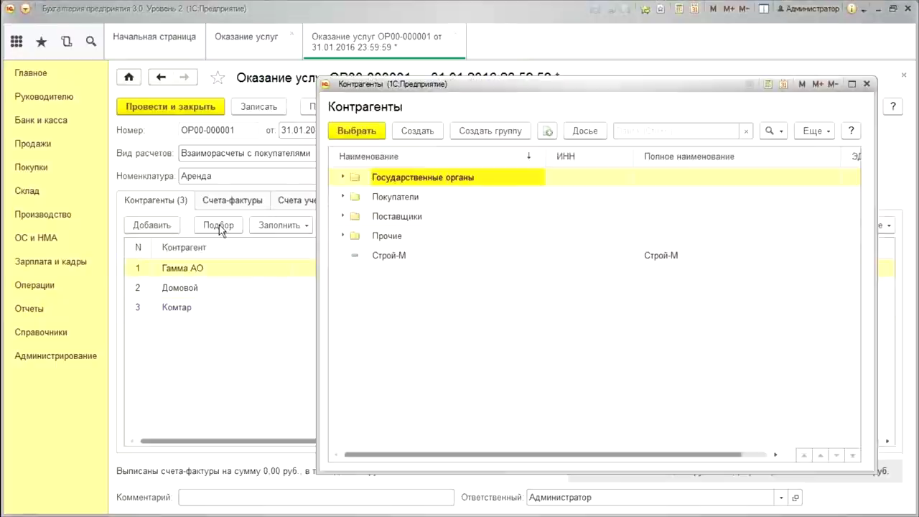
double_click(400, 199)
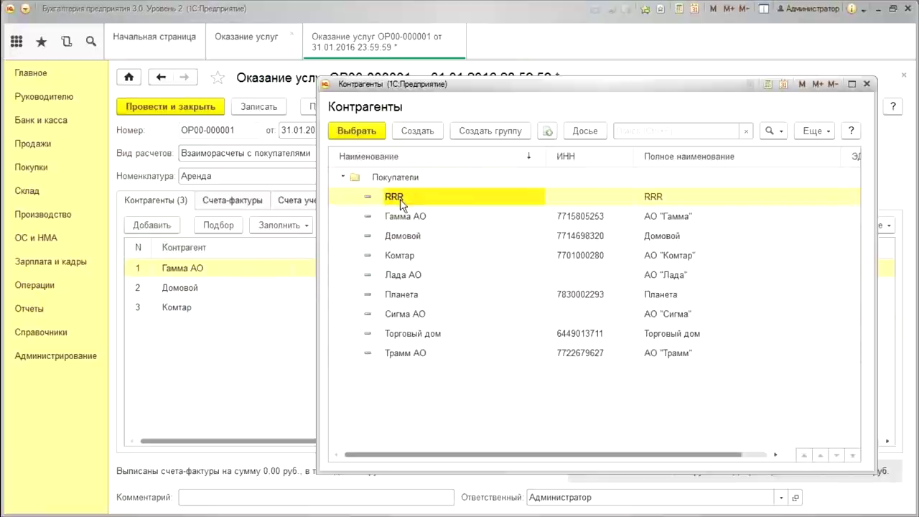
double_click(405, 255)
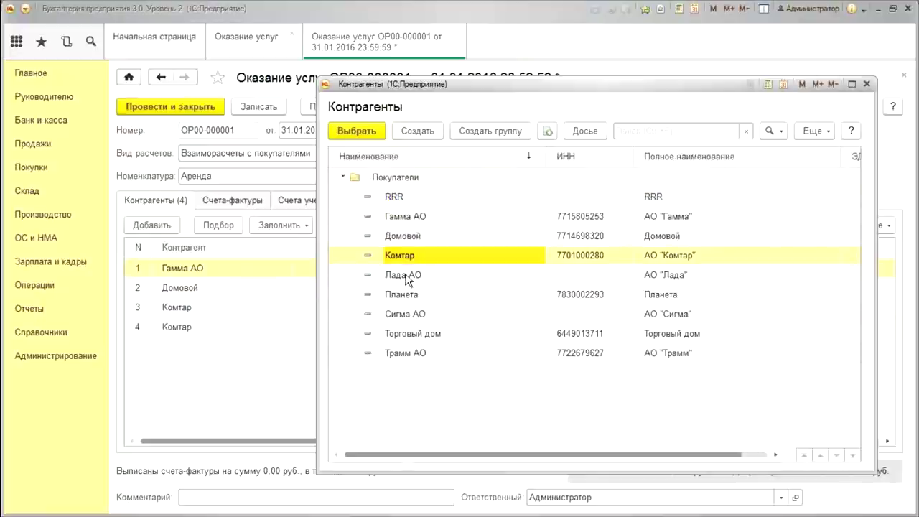
double_click(424, 296)
double_click(421, 339)
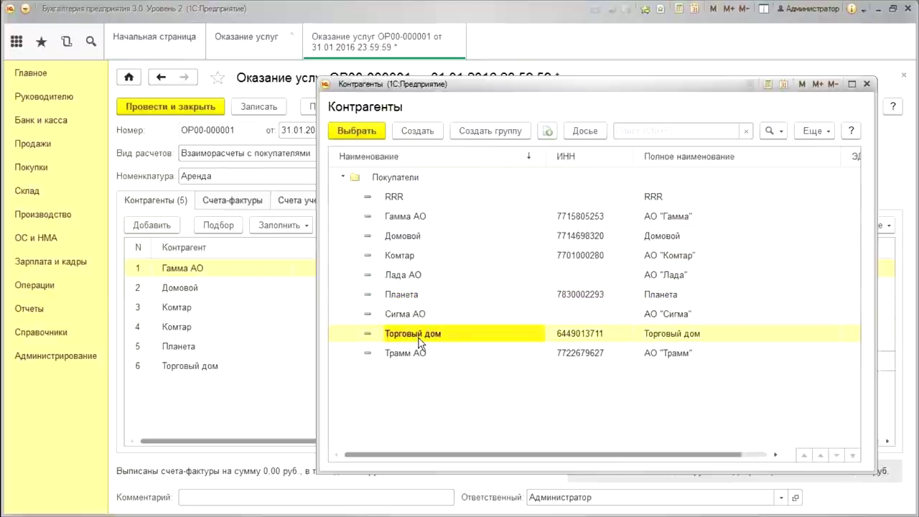
double_click(415, 358)
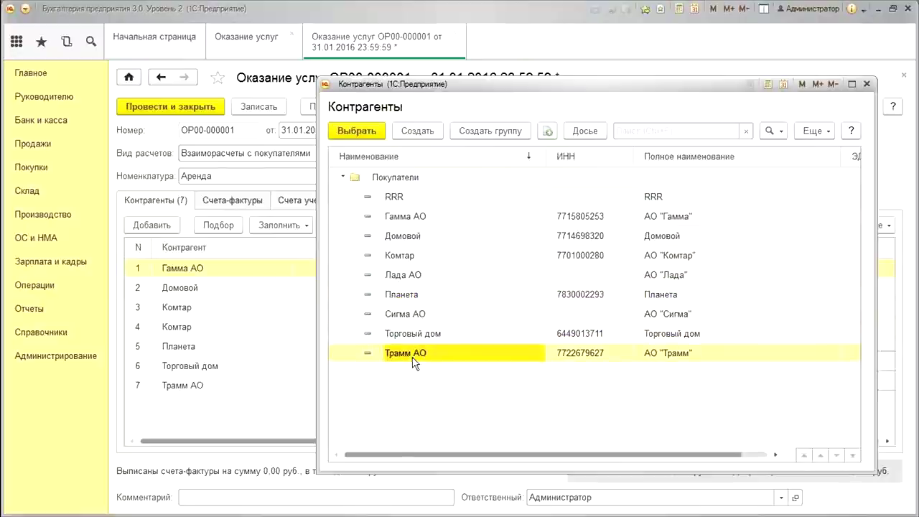
click(867, 84)
Delete the duplicate Комтар row, row 4, from the counterparties table
click(215, 332)
right_click(227, 337)
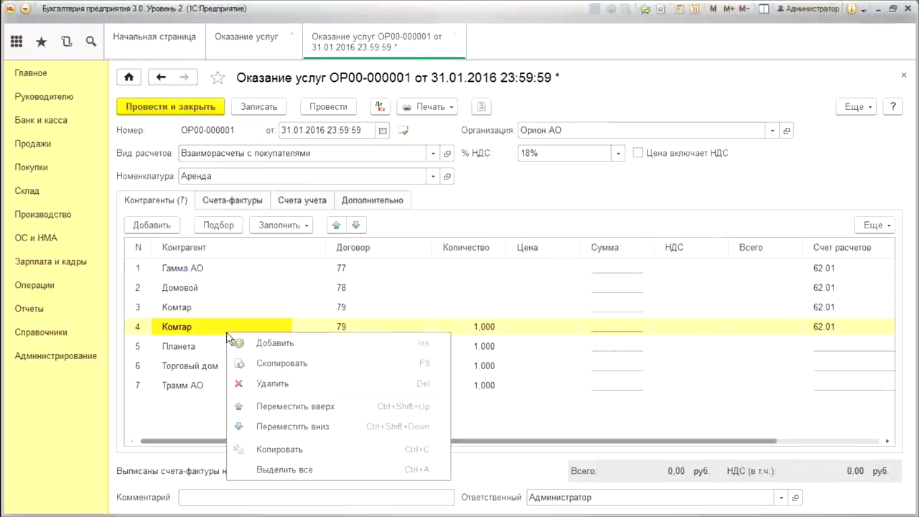
click(267, 386)
Create and save contract 80 for the Планета row
double_click(388, 329)
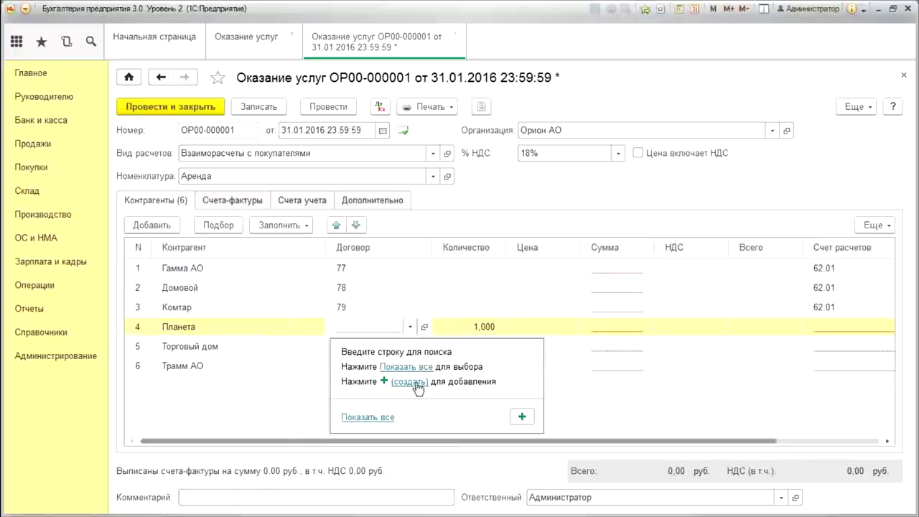
click(419, 382)
text(8)
click(172, 126)
Open the Договор value of the Торговый дом row for entry
click(357, 345)
click(357, 345)
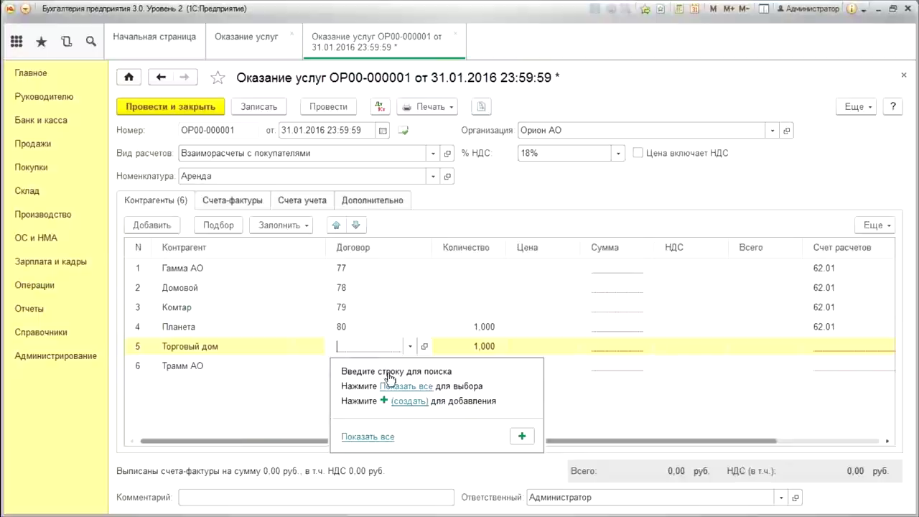
Create contract 81 for Торговый дом and contract 82 for Трамм АО from their rows in the counterparties table
click(414, 402)
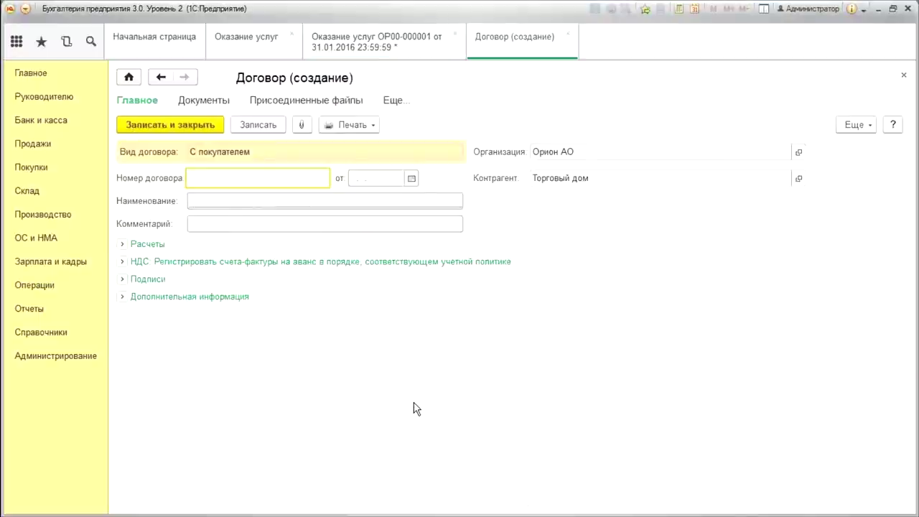
text(81)
click(161, 125)
click(382, 364)
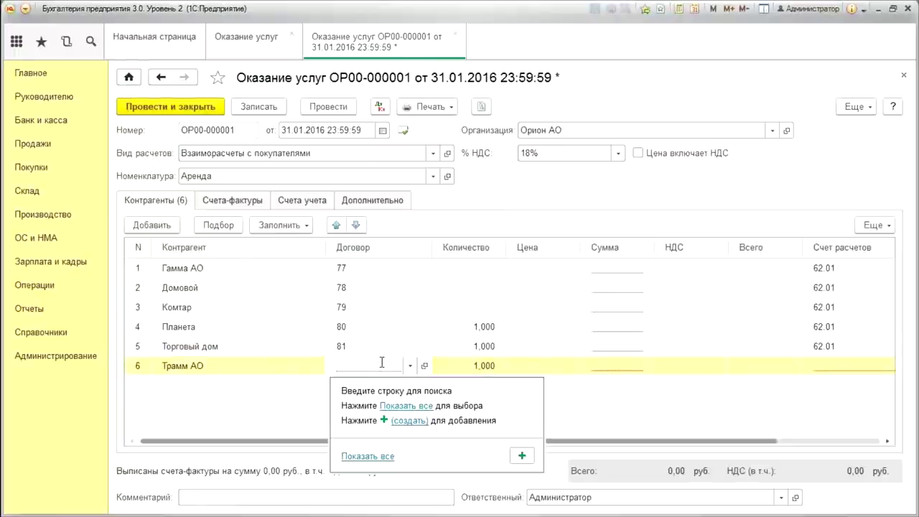
text(82)
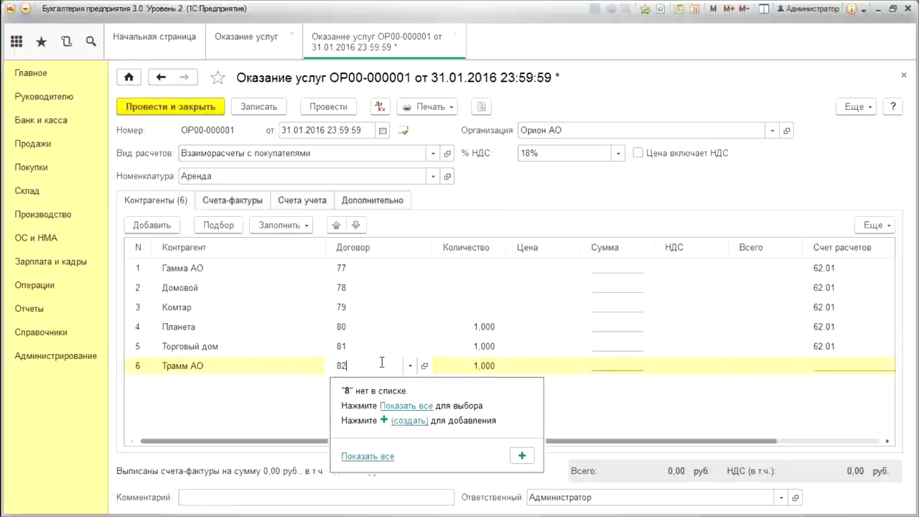
click(408, 426)
click(179, 125)
Set the price to 1 for all six counterparties in the table
double_click(544, 276)
text(1)
key(Return)
double_click(546, 288)
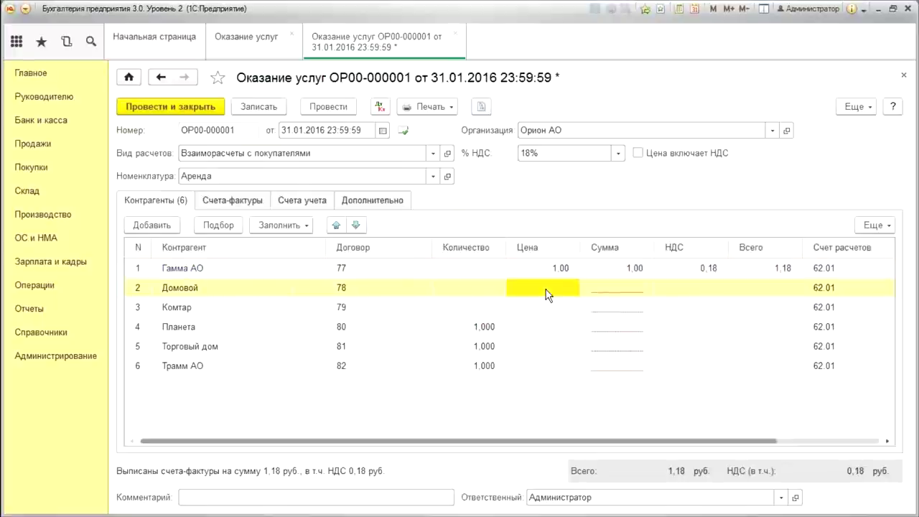
text(1)
key(Return)
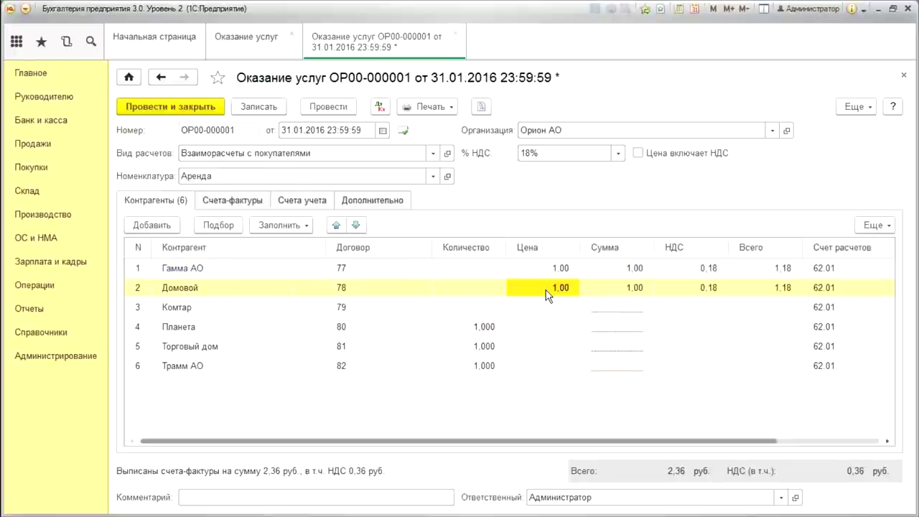
key(Down)
text(1)
key(Return)
key(Down)
text(1)
key(Return)
key(Down)
key(Return)
text(1)
key(Return)
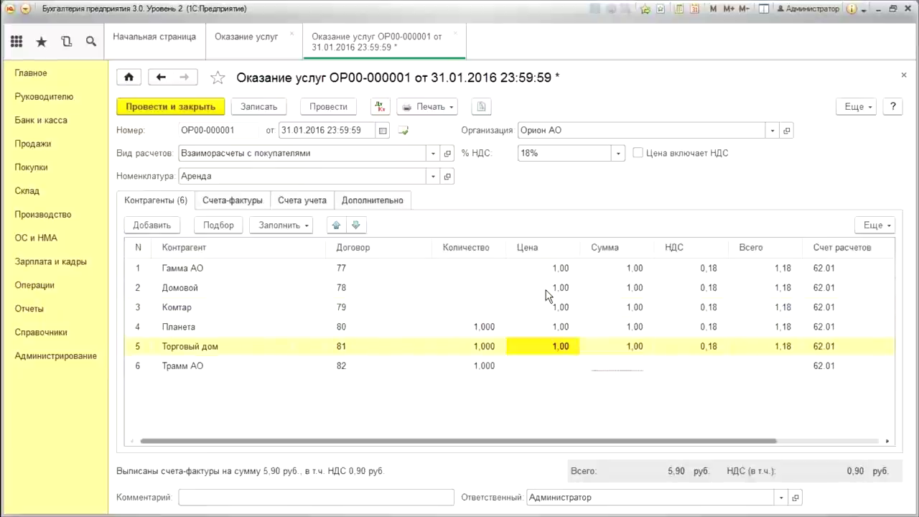
key(Down)
text(1)
key(Return)
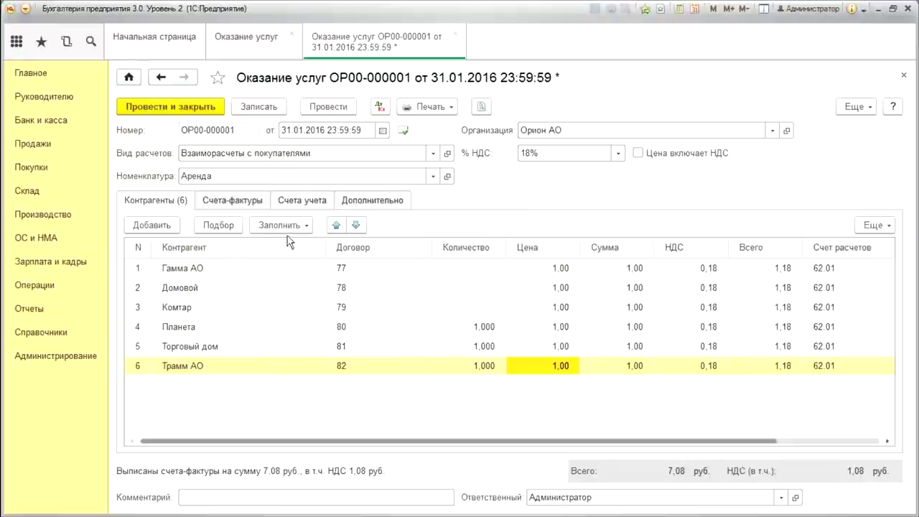
Review the counterparties' invoice marks, and check the settlement type in the additional information of Трамм АО's contract 82
click(229, 202)
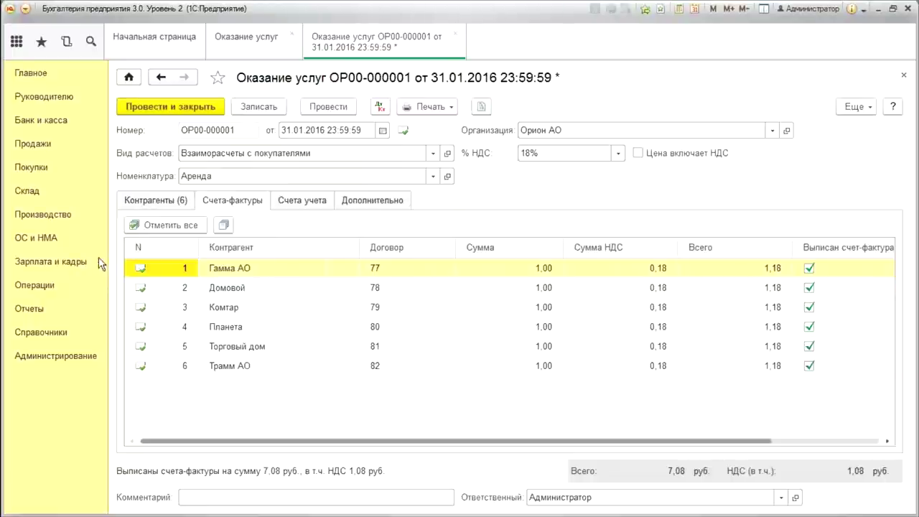
click(155, 203)
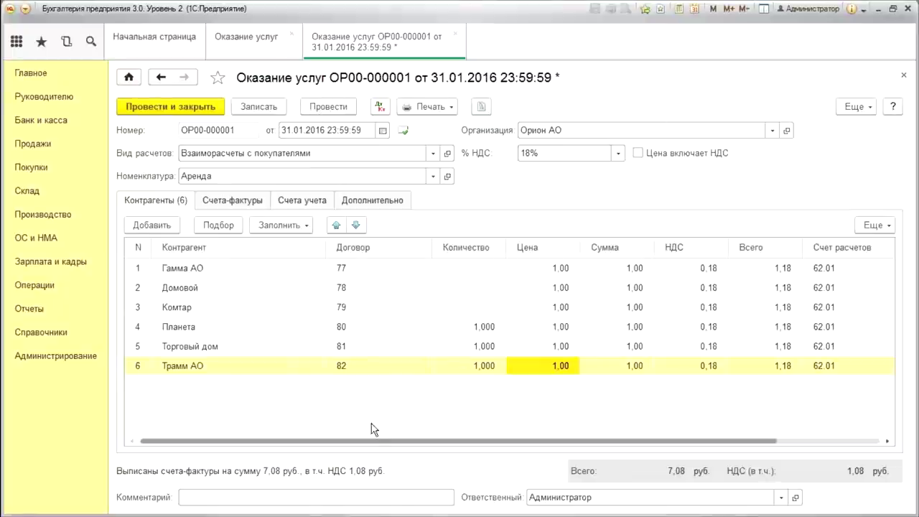
double_click(402, 370)
key(Down)
key(Return)
click(122, 298)
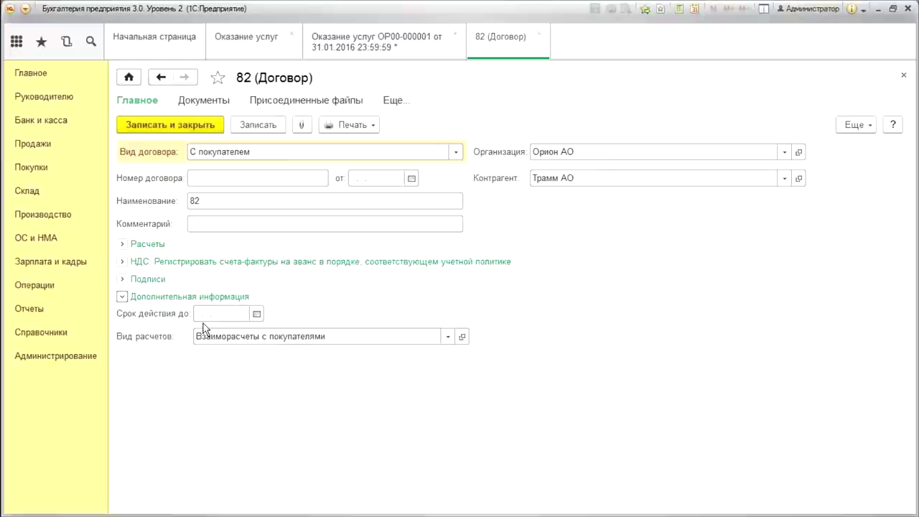
click(169, 128)
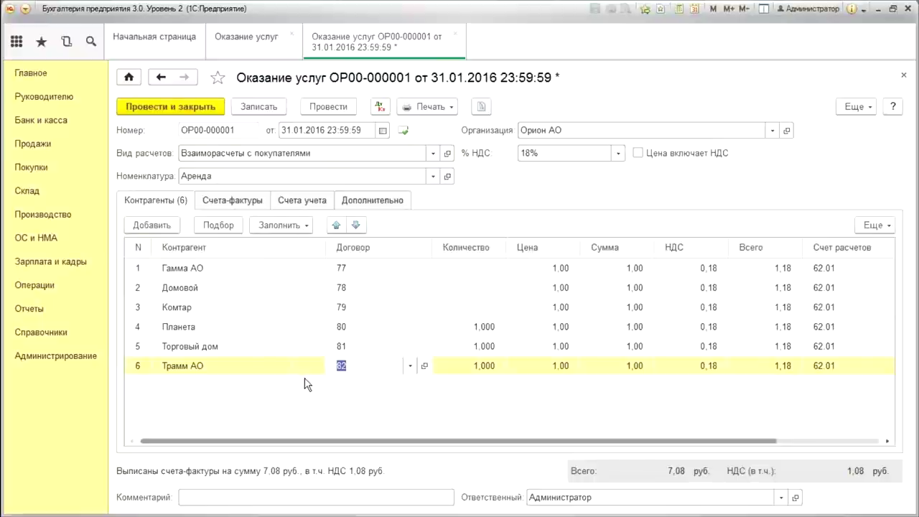
click(369, 403)
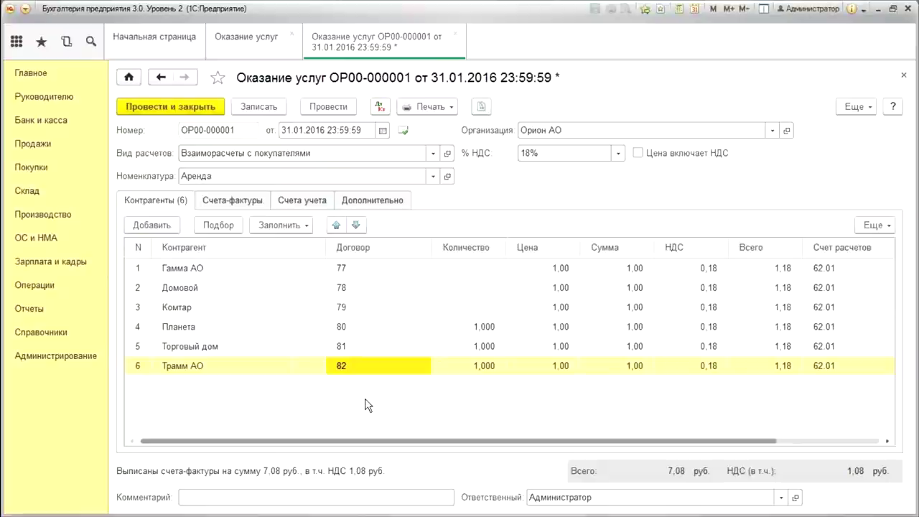
Remove the Планета, Торговый дом and Трамм АО rows from the counterparties table
click(396, 331)
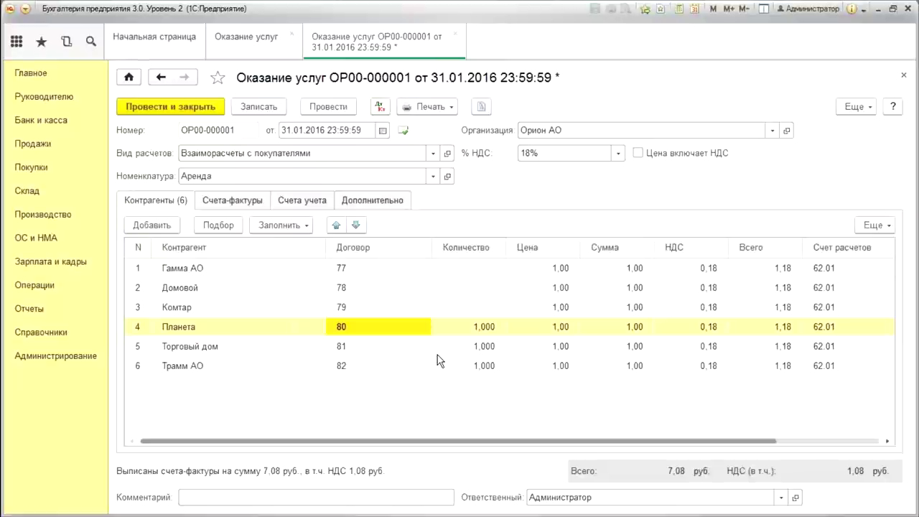
key(Delete)
key(Delete)
key(Delete)
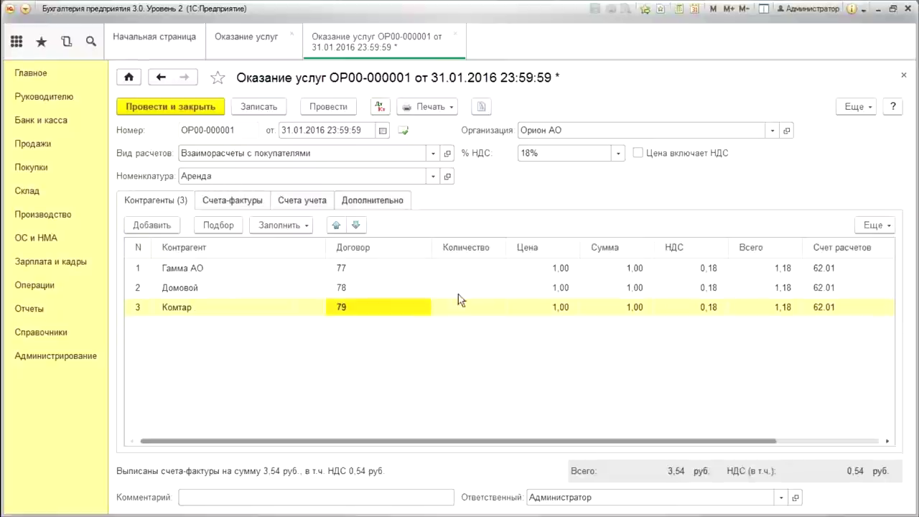
Change the document's item to консультационные услуги and refill the counterparties table, clearing its existing rows
click(311, 175)
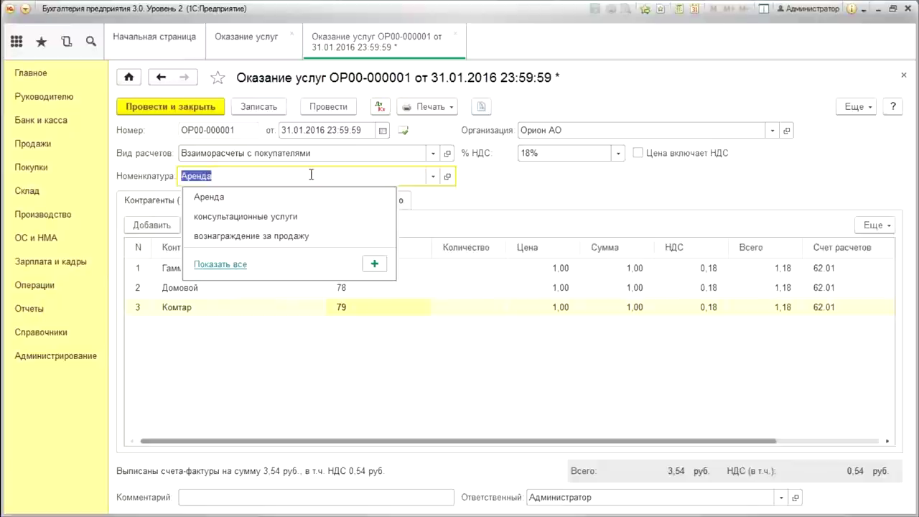
click(266, 214)
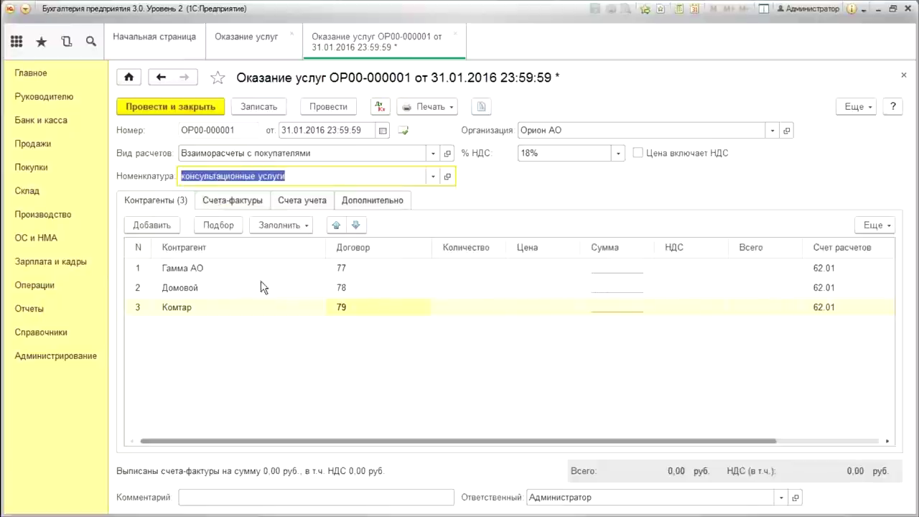
click(278, 226)
click(284, 244)
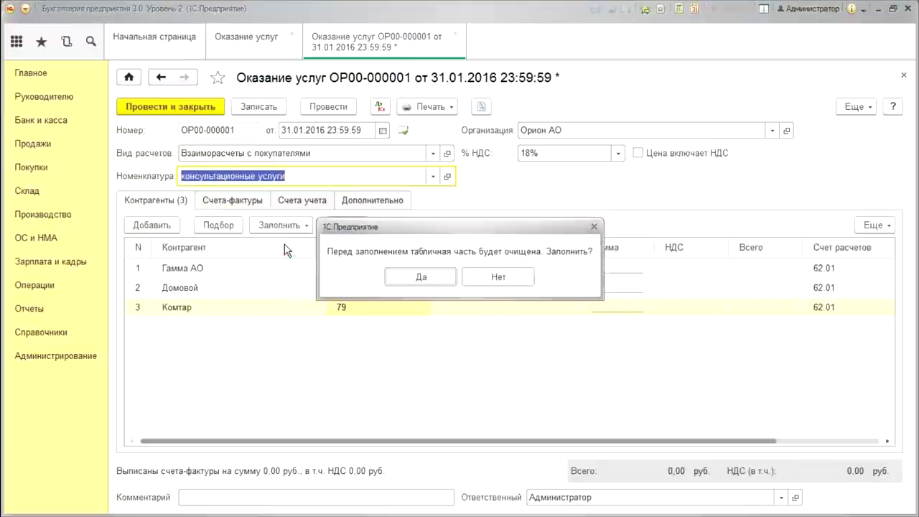
click(420, 279)
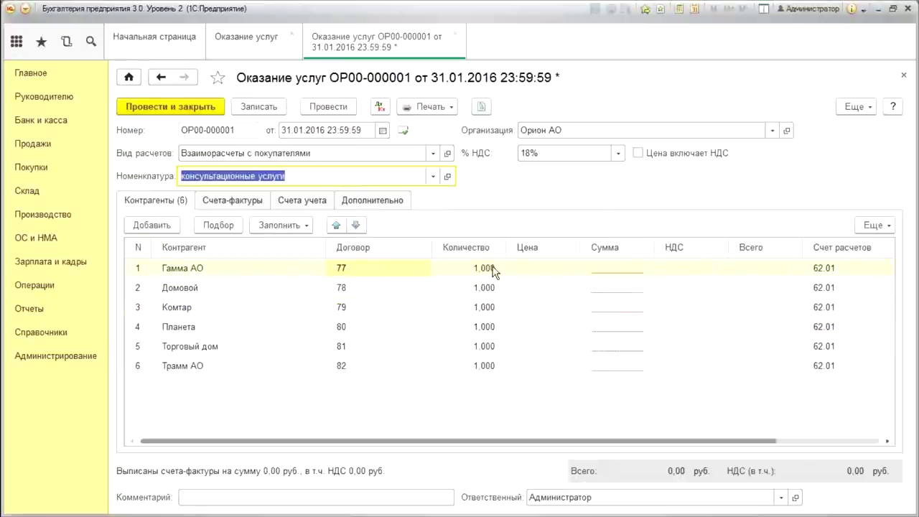
Reselect консультационные услуги as the item and remove the Гамма АО, Домовой and Комтар rows
key(BackSpace)
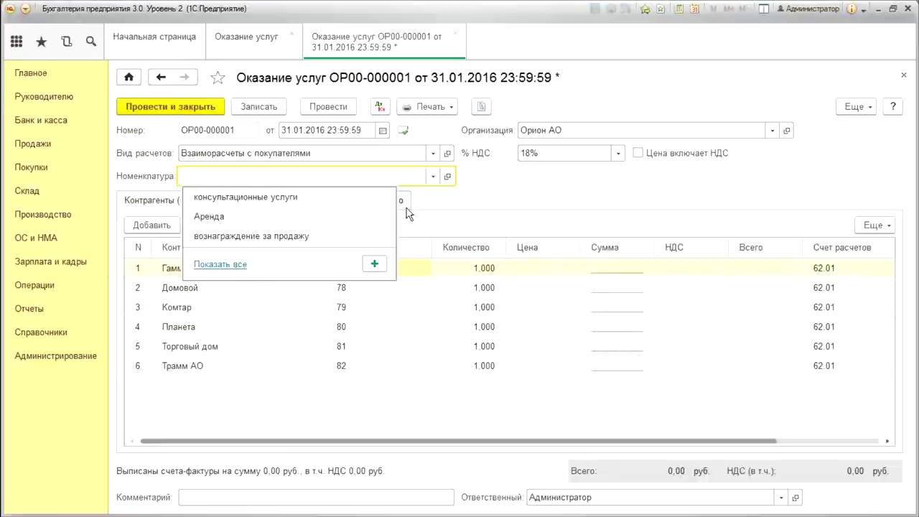
click(343, 197)
click(373, 276)
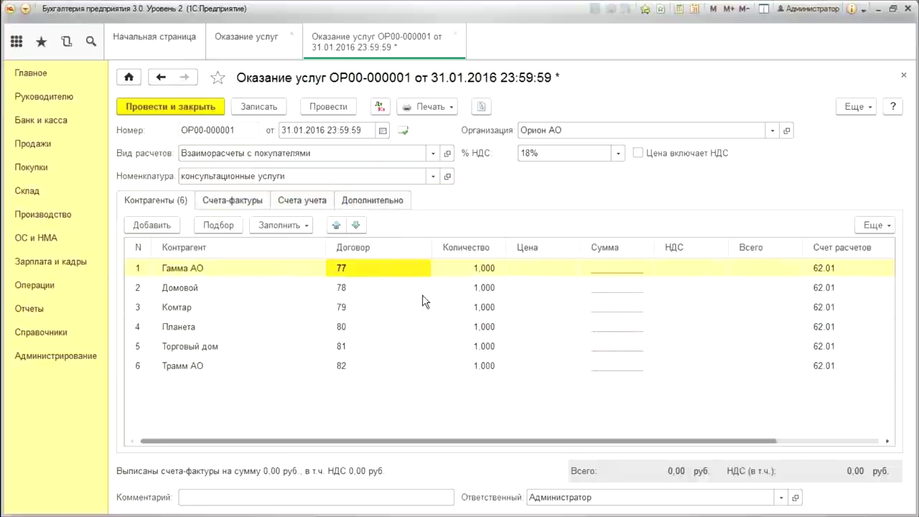
key(Delete)
key(Delete)
key(Delete)
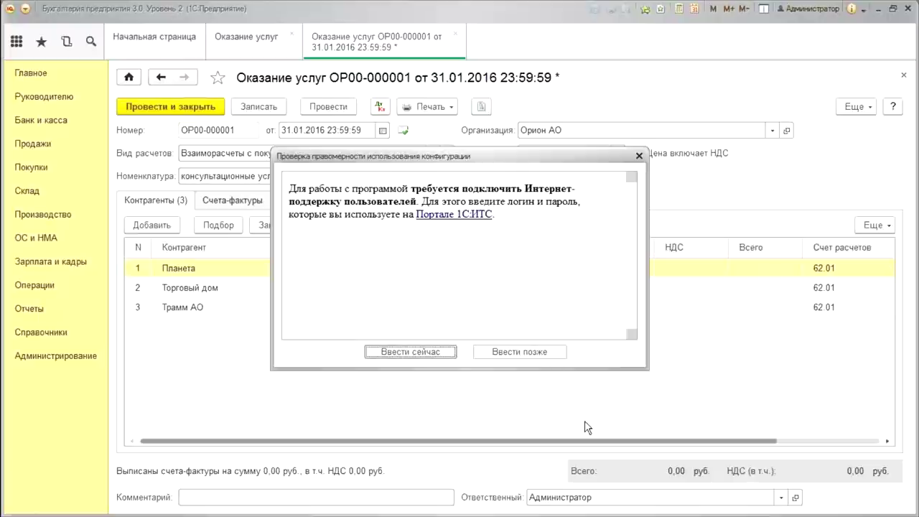
Postpone entering the internet support login and close the services document without saving its changes
click(537, 353)
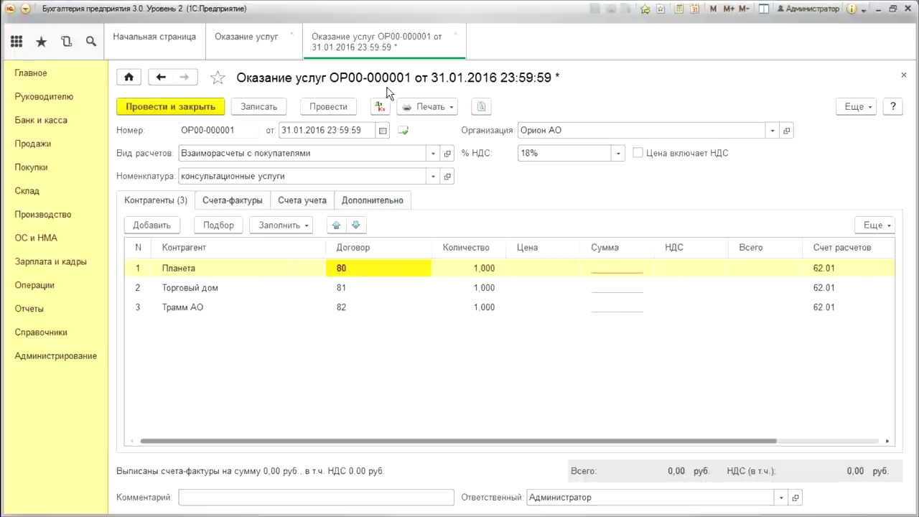
click(904, 76)
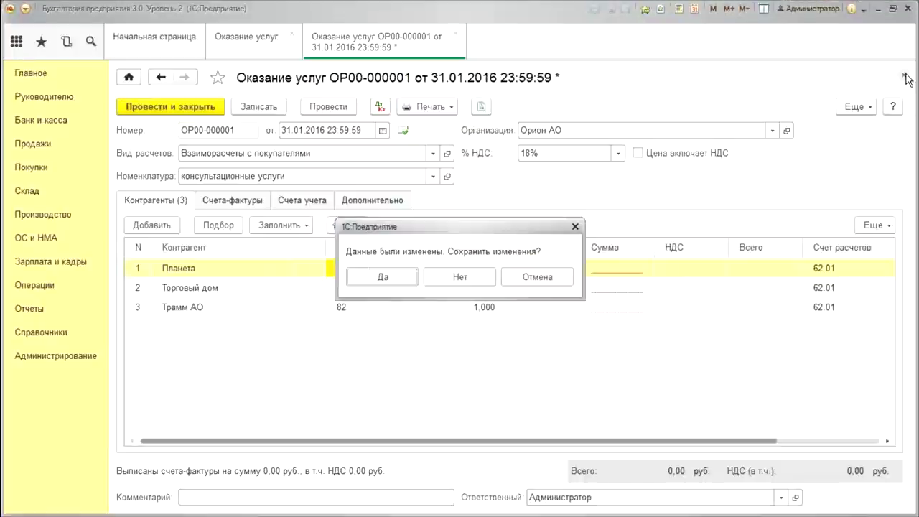
click(459, 278)
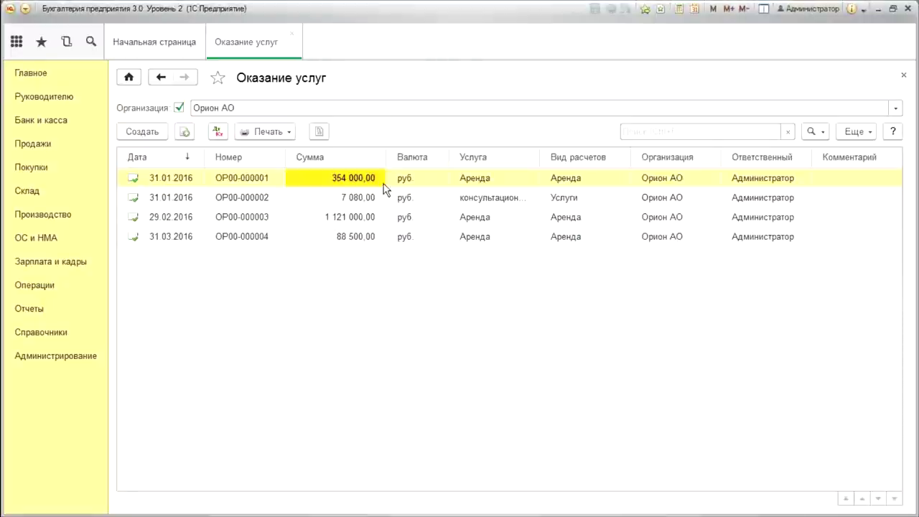
Open the existing консультационные услуги document, check the settlement type in Трамм АО's contract, and post and close the document
double_click(489, 203)
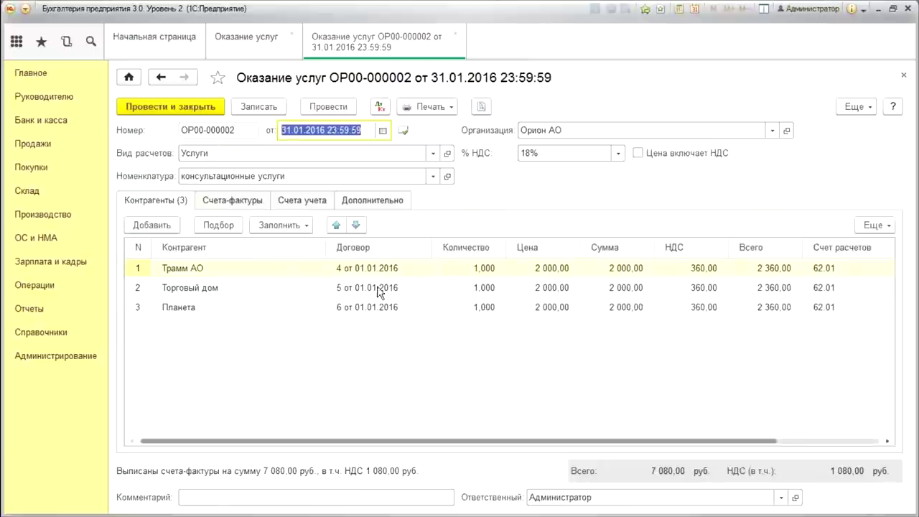
click(407, 270)
click(422, 268)
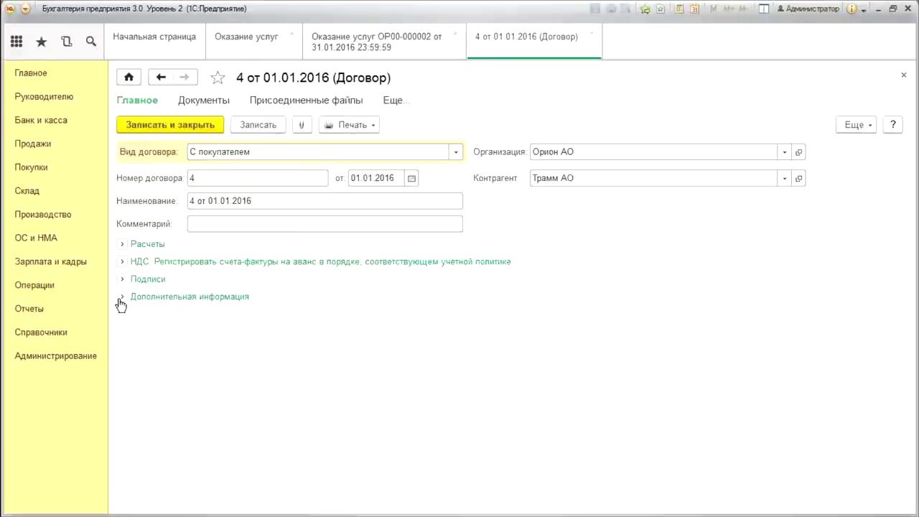
click(121, 298)
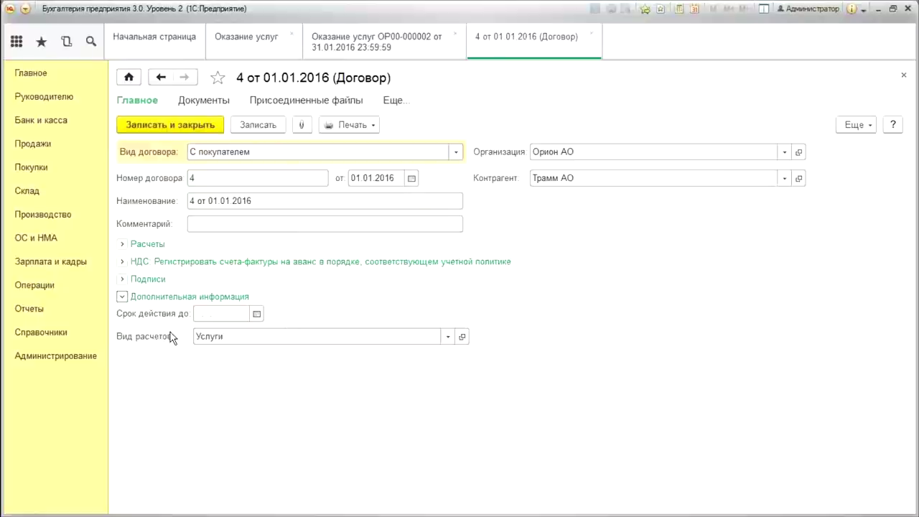
click(592, 34)
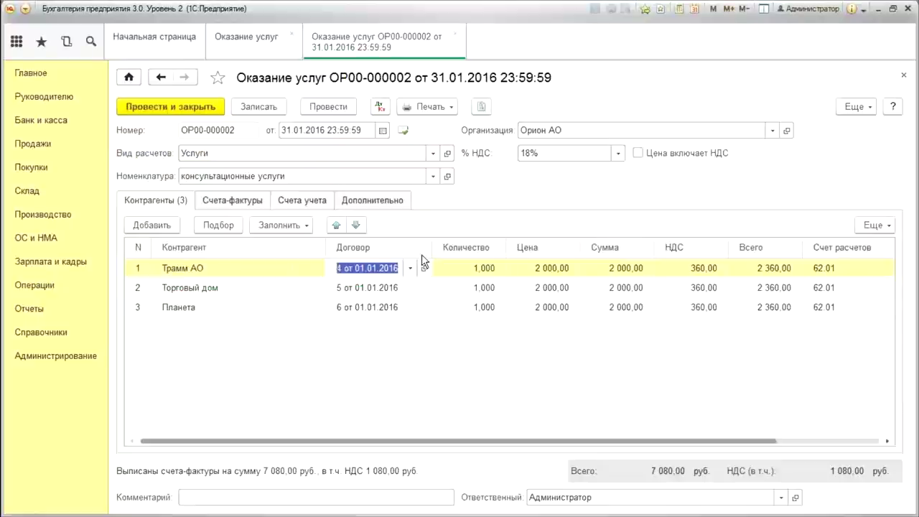
click(468, 363)
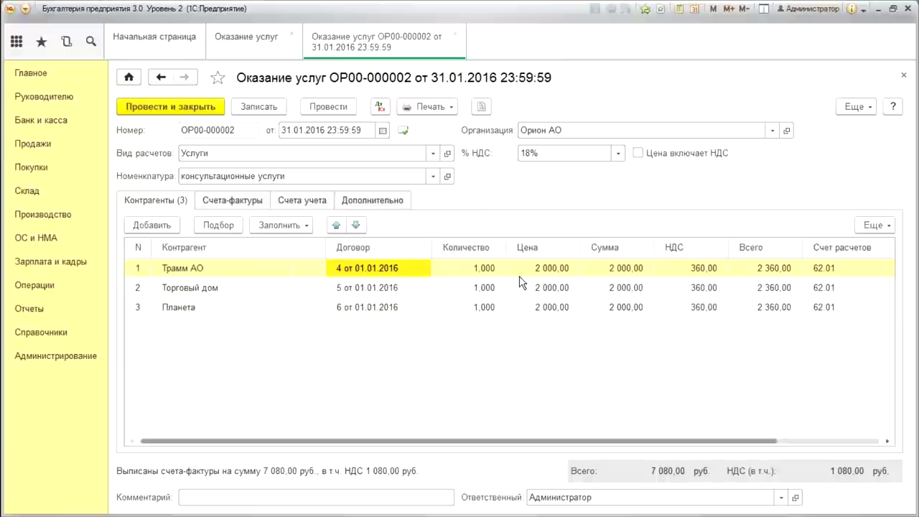
click(210, 111)
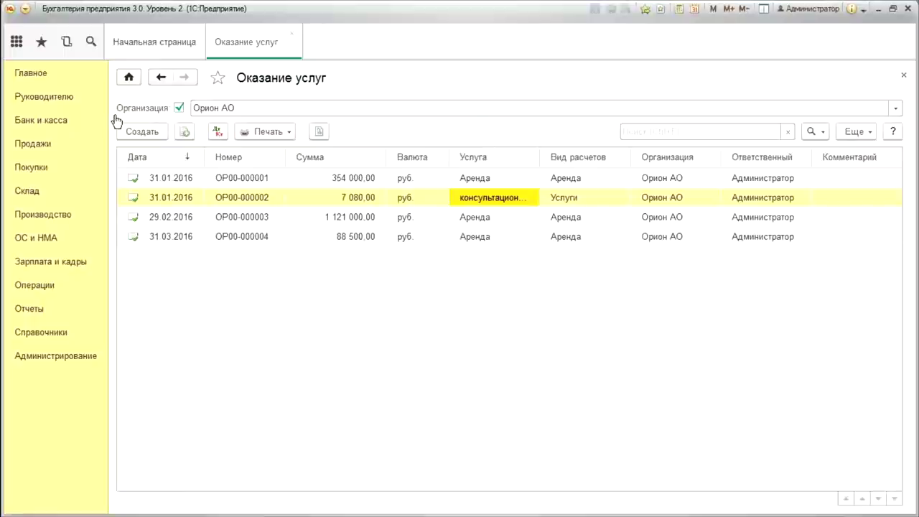
Create a new services document dated 29.02.2016
click(138, 130)
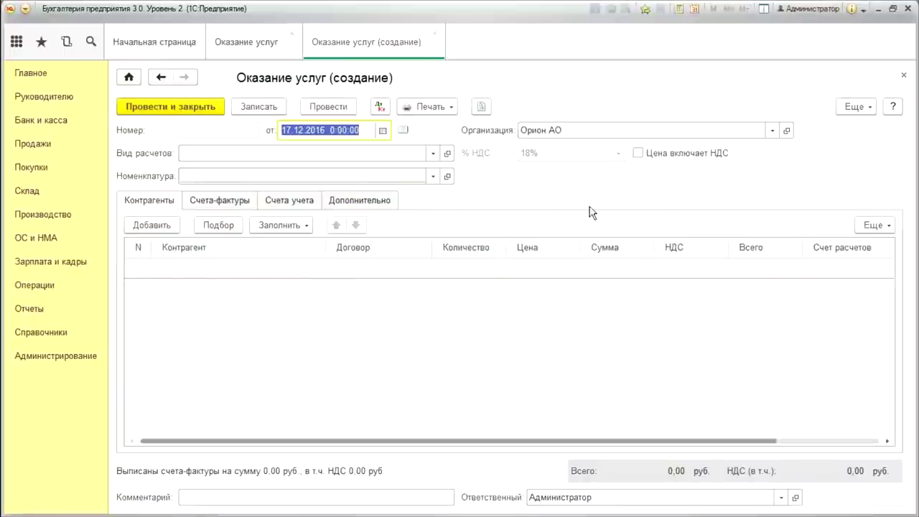
text(2)
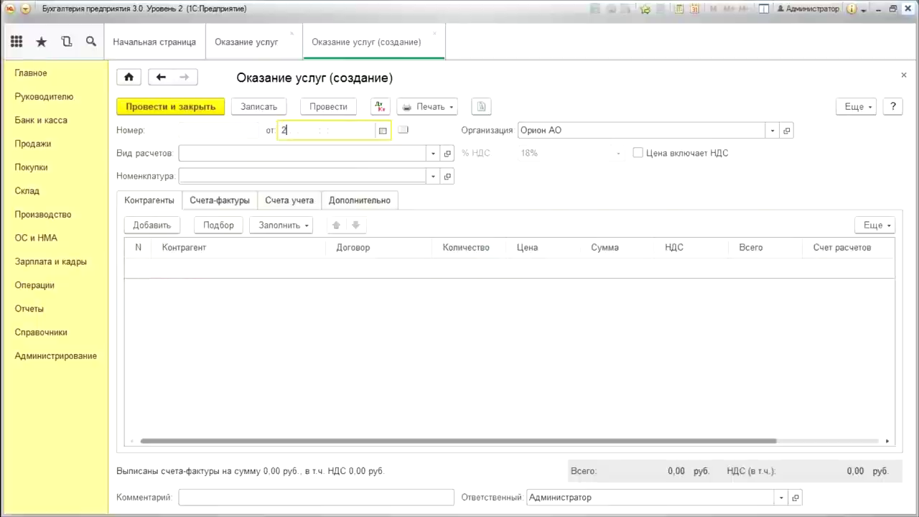
text(9.02)
key(Tab)
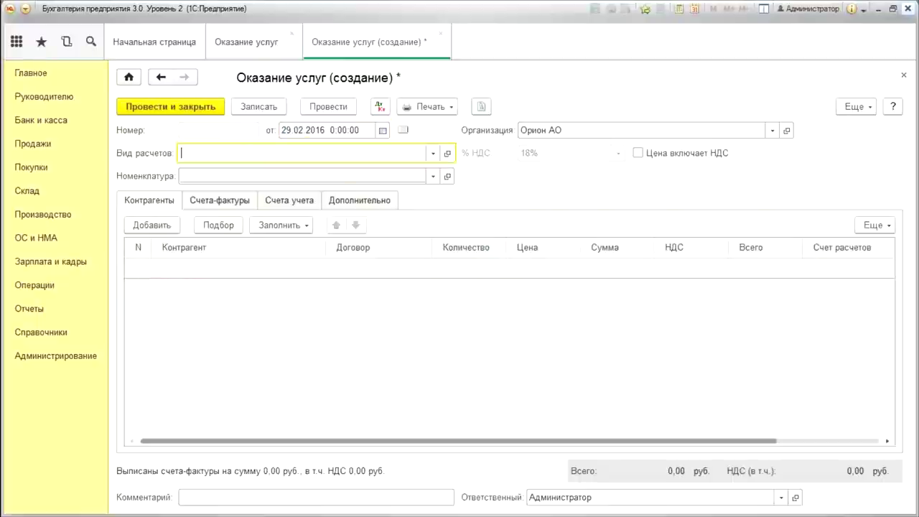
Set the settlement type to Услуги and the item to консультационные услуги in the new document
click(437, 153)
click(198, 211)
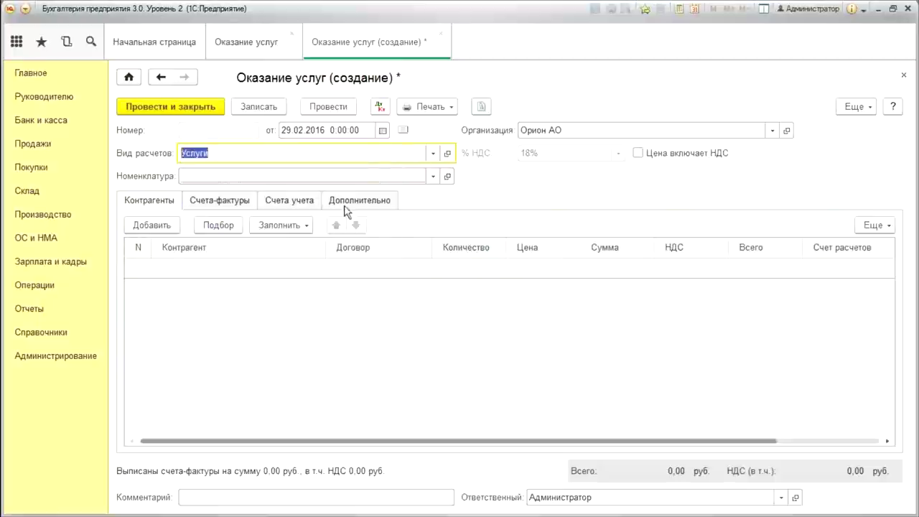
click(279, 178)
click(292, 197)
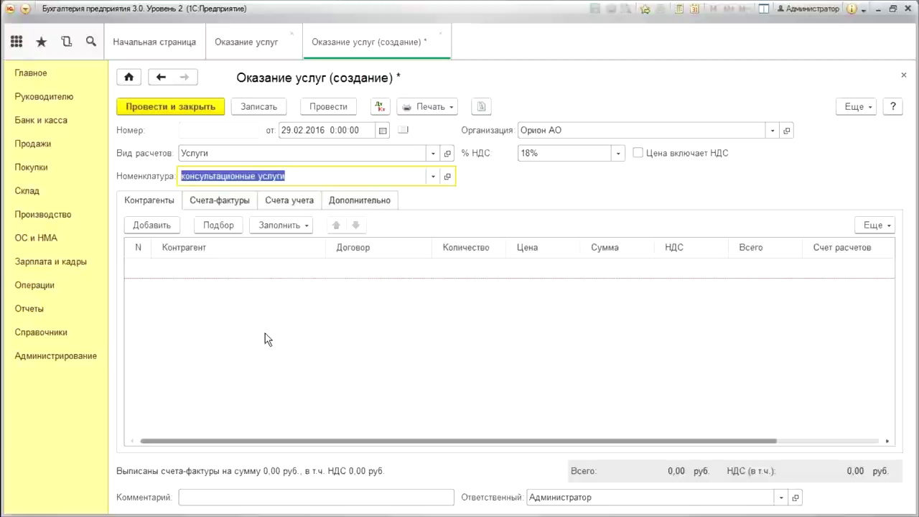
Fill the counterparties by settlement type and set the price to 25 000 for Планета and 30 000 for Трамм АО
click(301, 226)
click(321, 251)
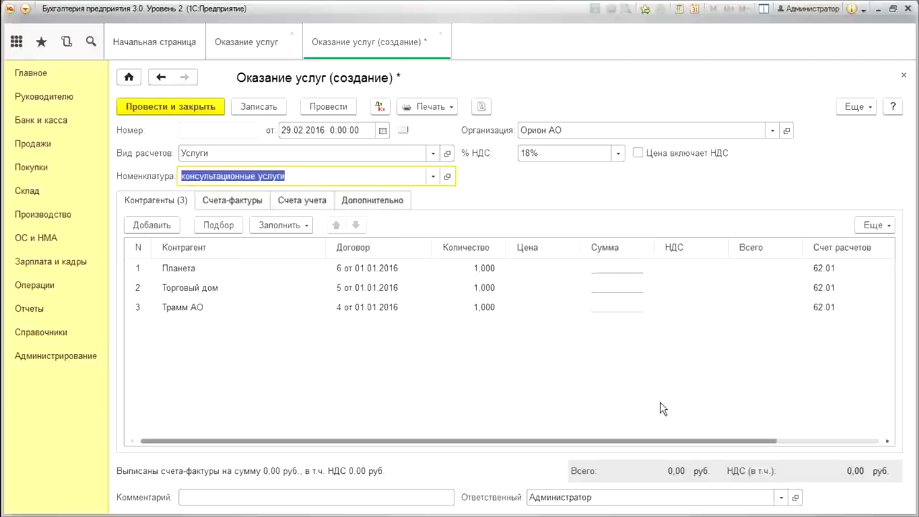
click(531, 268)
click(530, 265)
text(25 000,00)
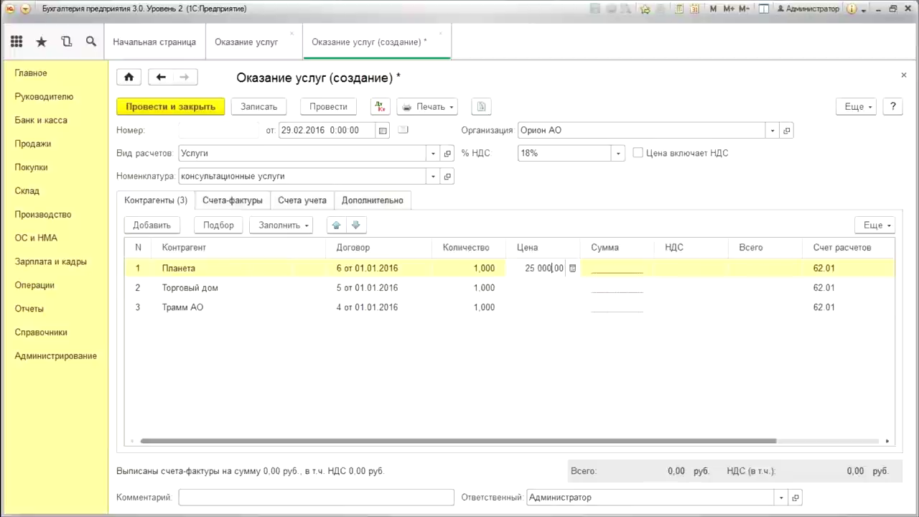
key(Return)
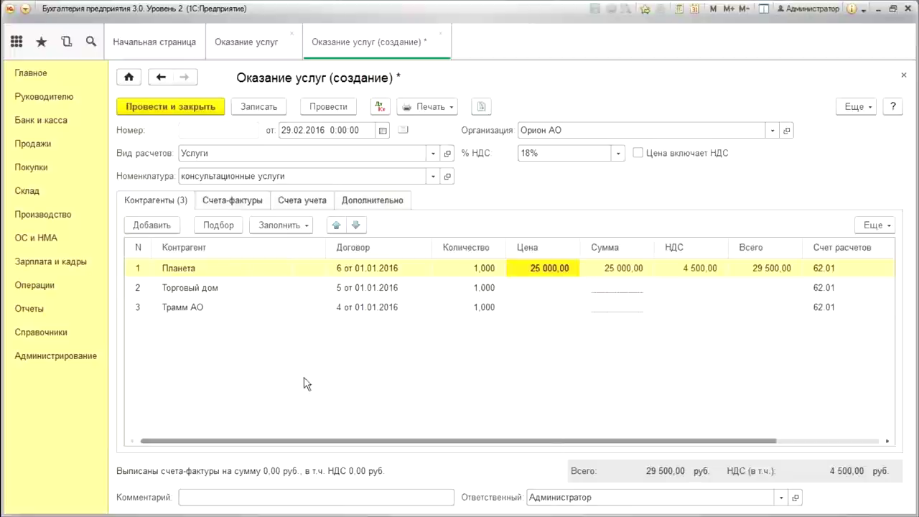
double_click(560, 306)
text(30 000,00)
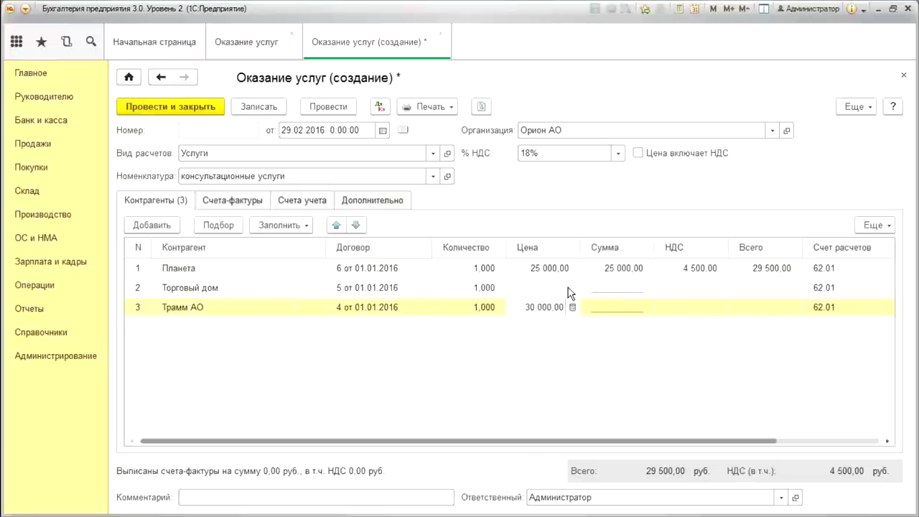
key(Return)
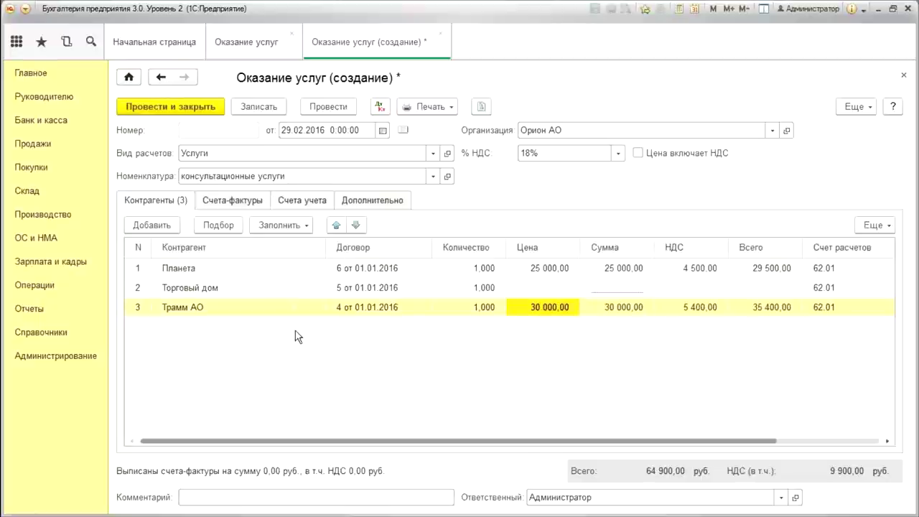
click(260, 297)
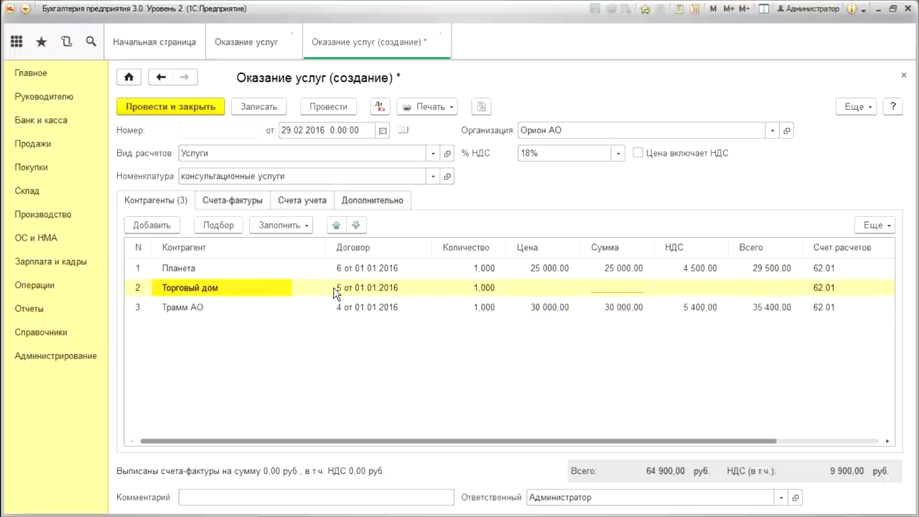
right_click(246, 290)
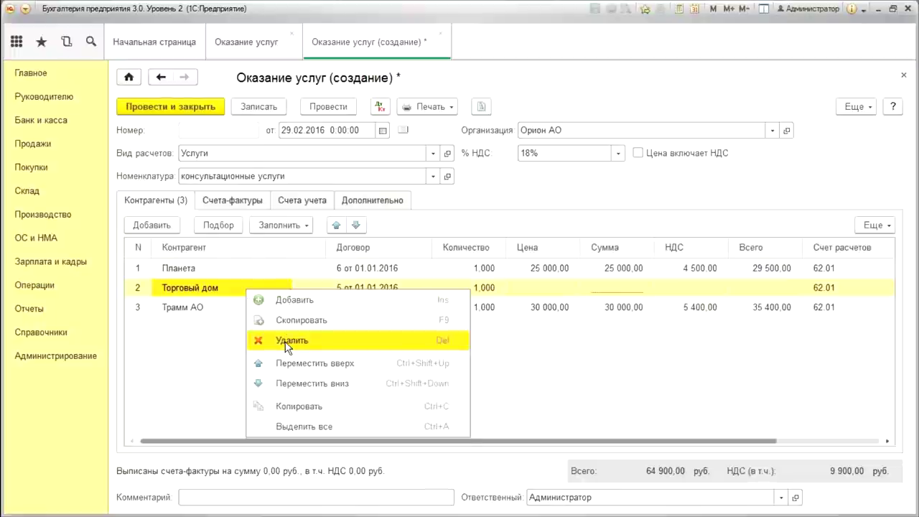
click(687, 390)
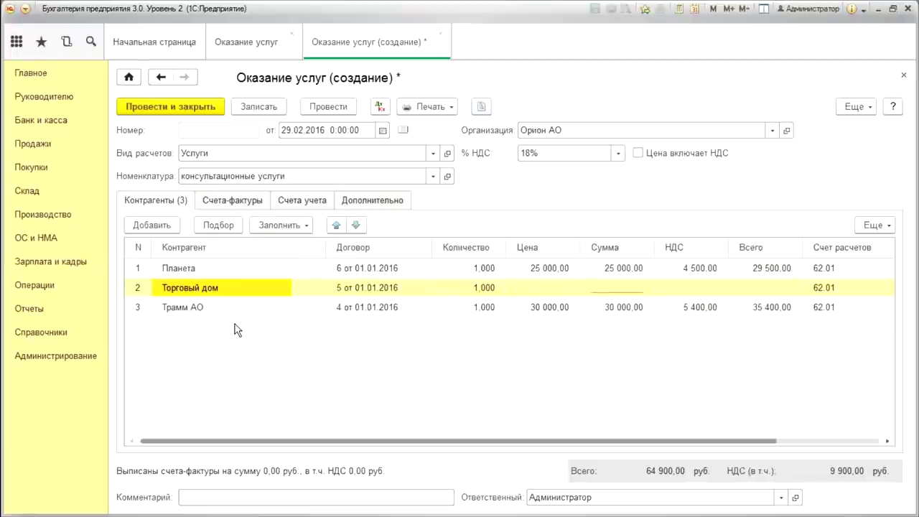
Open Торговый дом's contract, clear its settlement type in the additional information, and save and close the contract
double_click(415, 289)
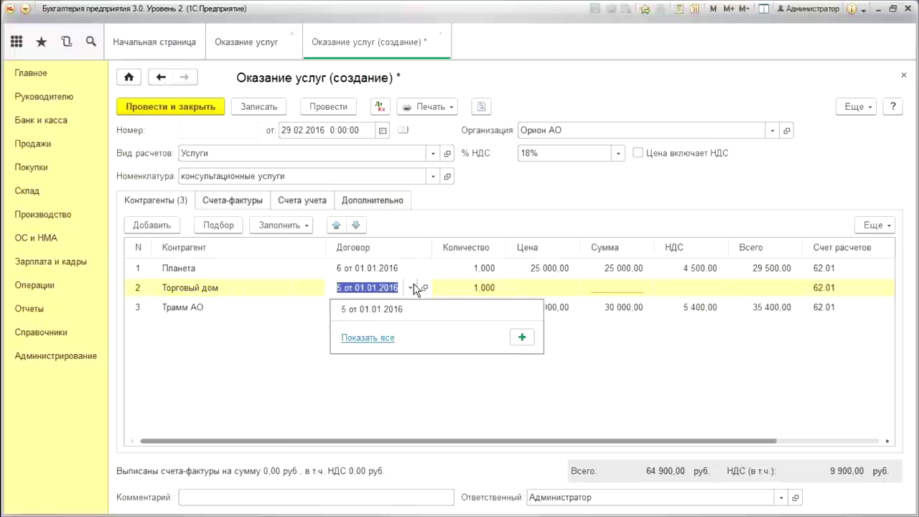
click(366, 338)
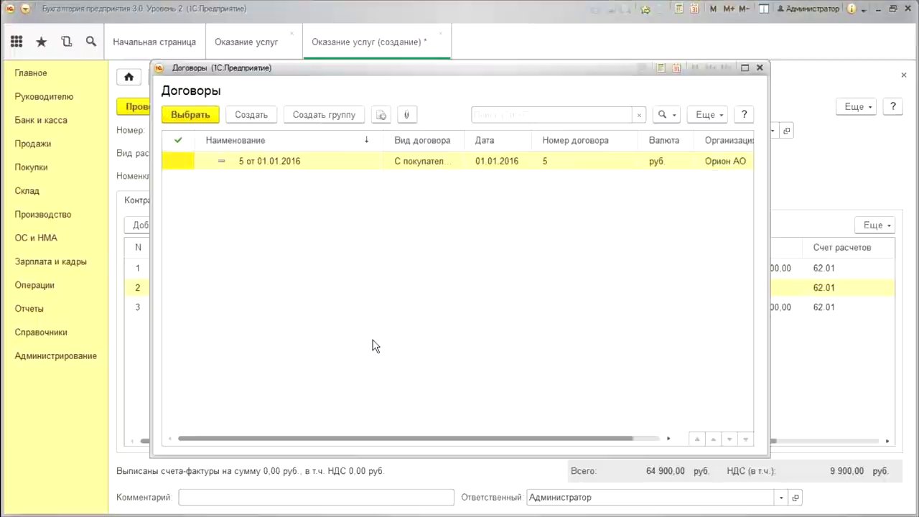
click(759, 68)
click(425, 288)
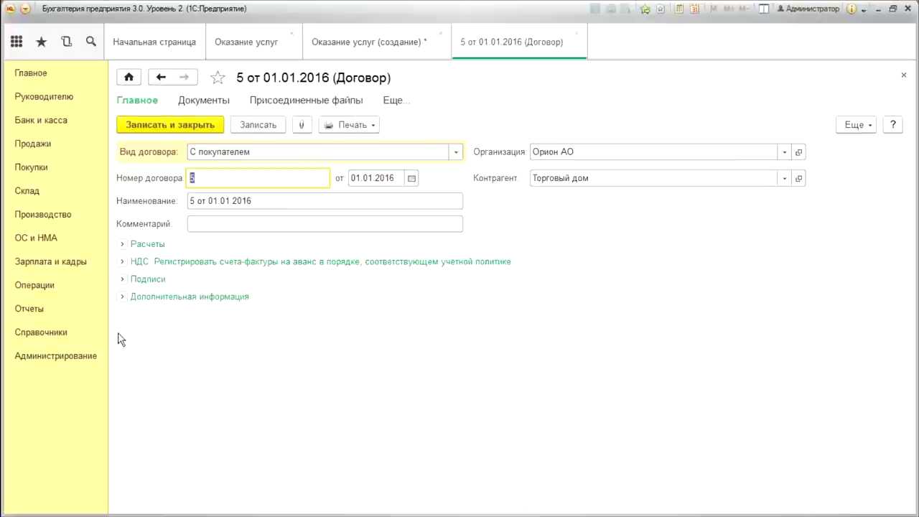
click(121, 298)
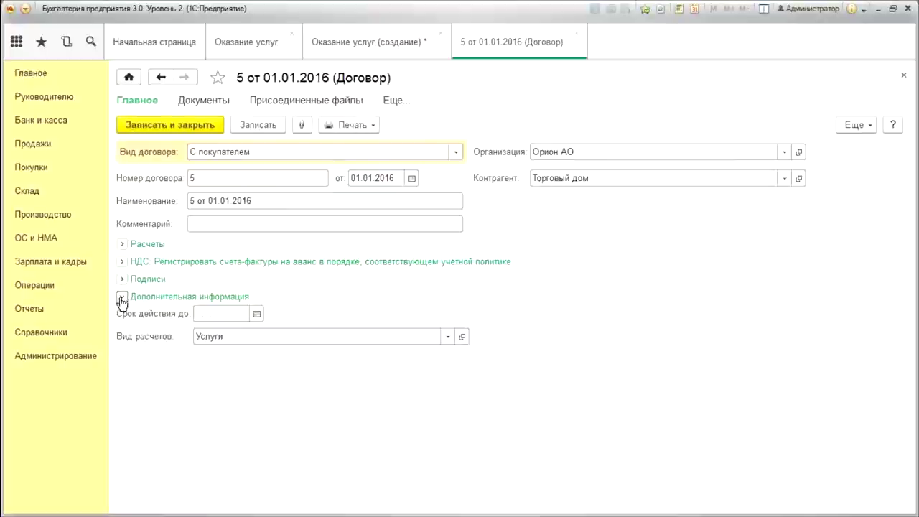
click(263, 336)
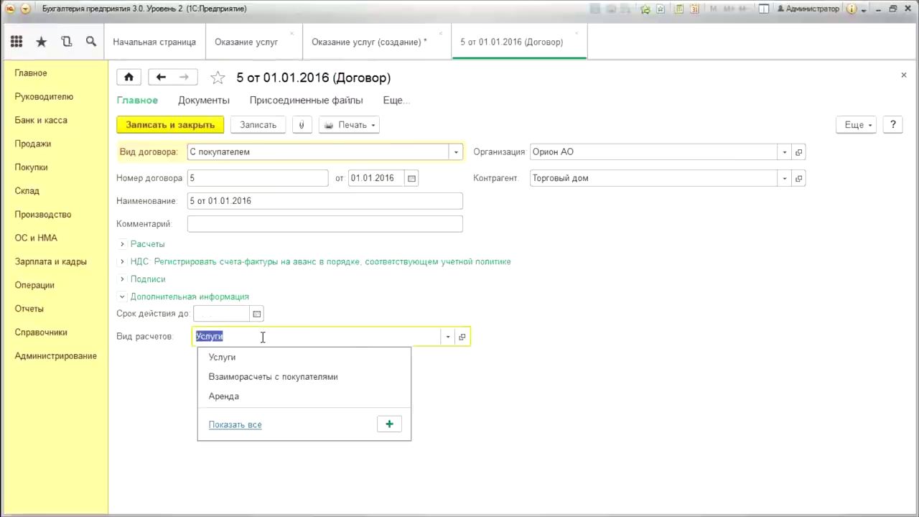
key(BackSpace)
click(625, 263)
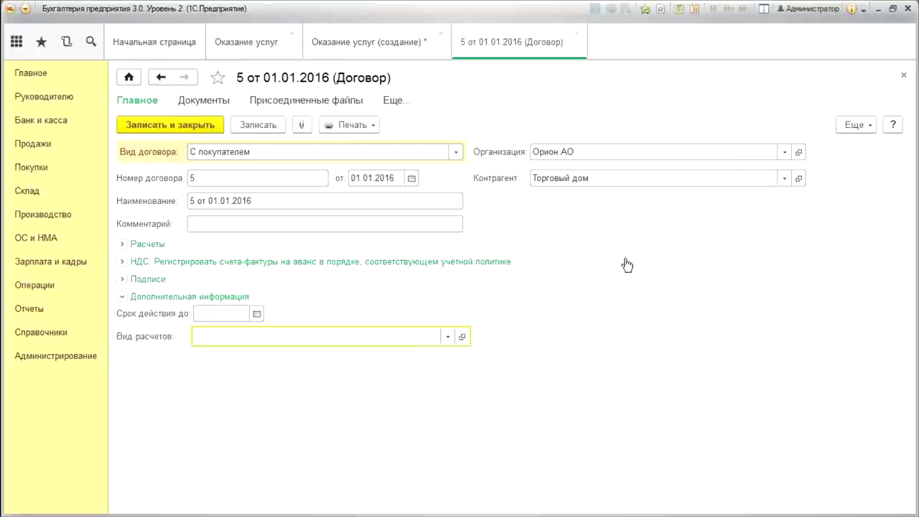
click(161, 122)
key(Return)
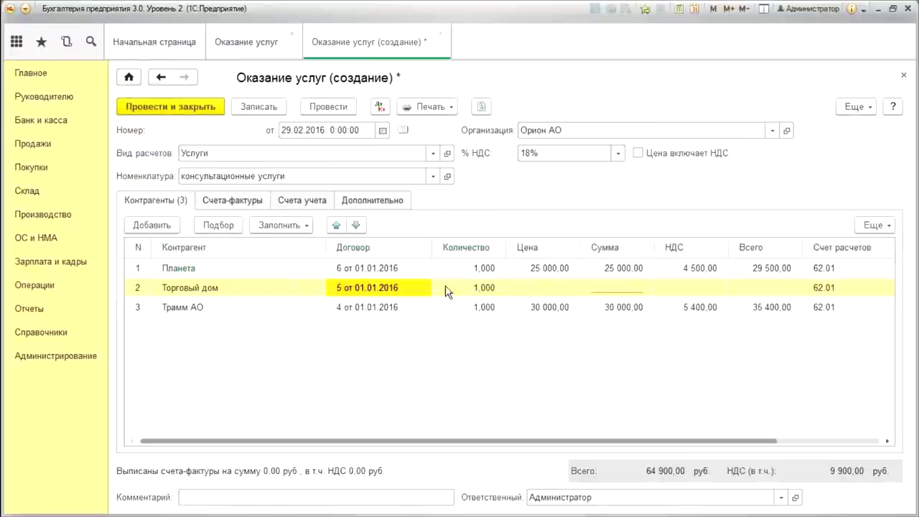
Set the price for Торговый дом to 56 000
click(513, 288)
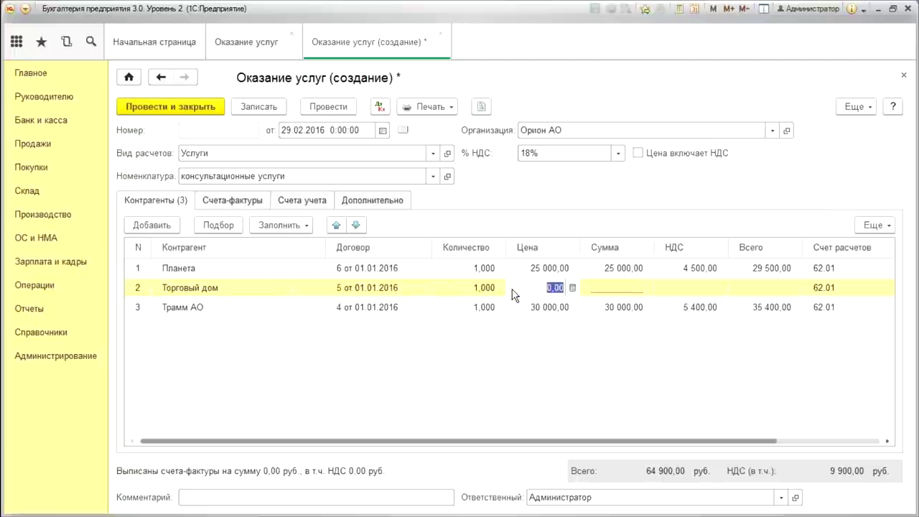
text(56 000)
key(Return)
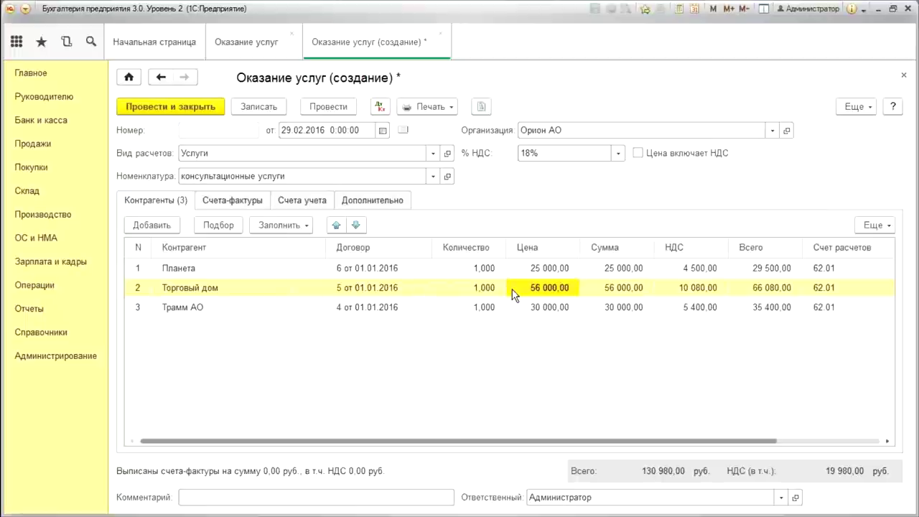
Mark invoices as issued for all counterparties, and post and close the services document
click(225, 204)
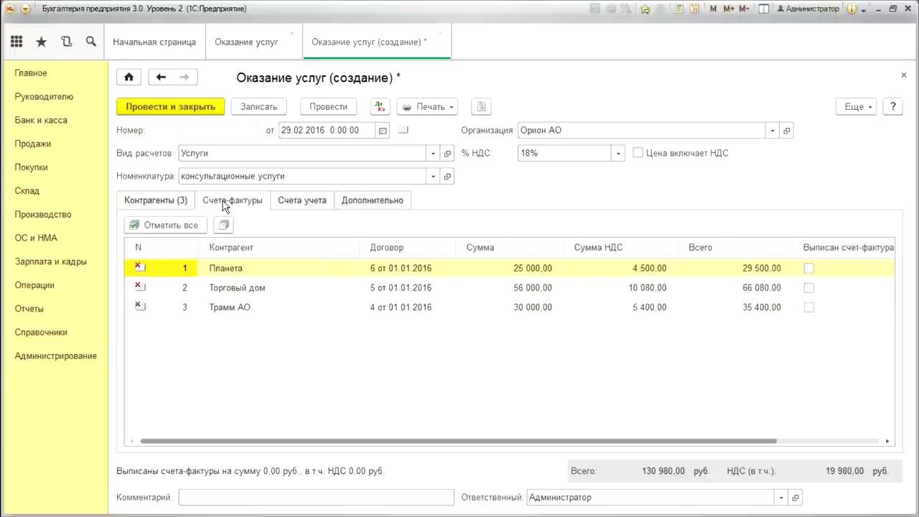
click(151, 227)
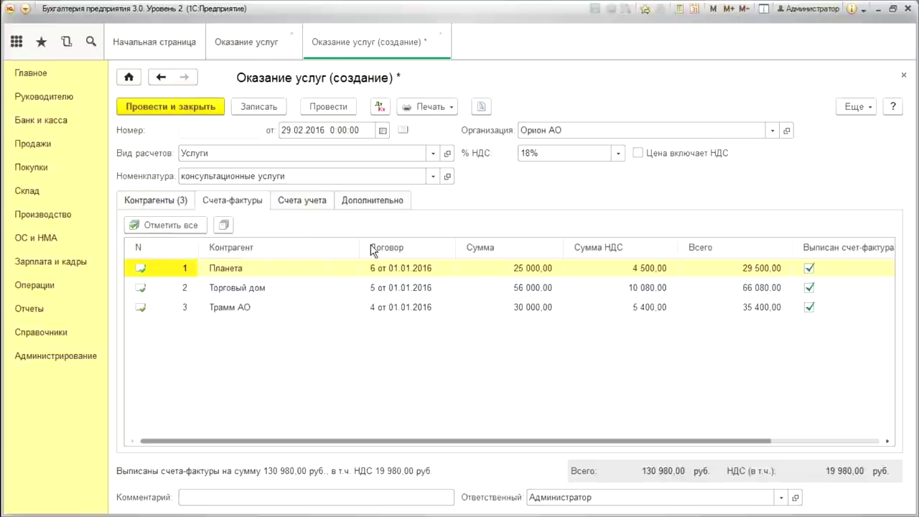
click(173, 200)
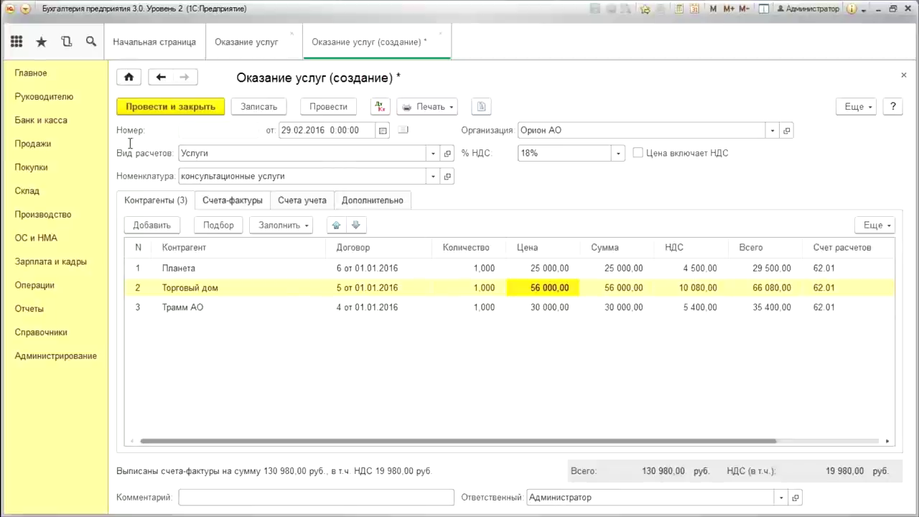
click(199, 108)
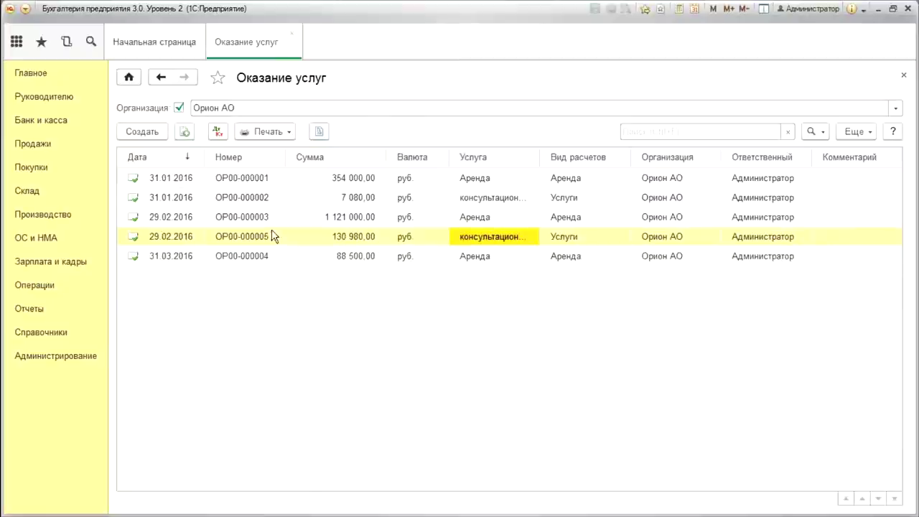
Create a new services document dated 31.03.2016 with settlement type Услуги and item консультационные услуги
click(148, 133)
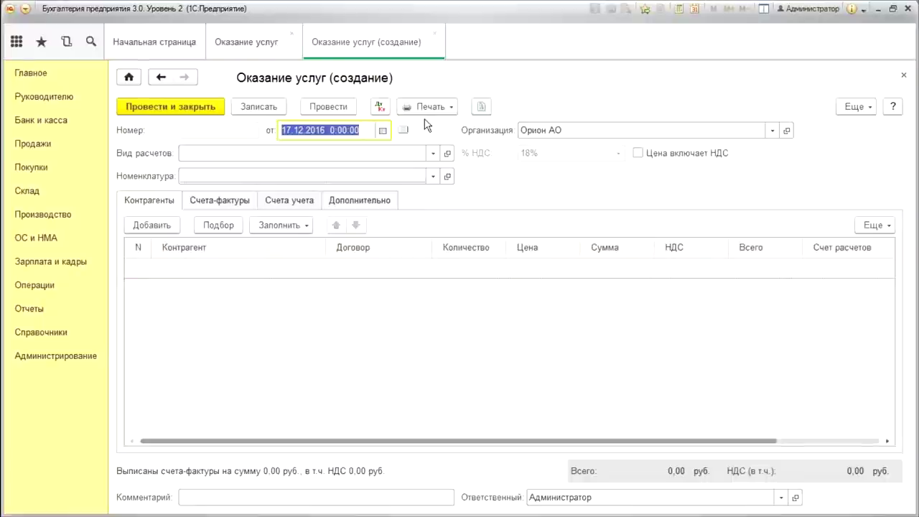
text(31.03)
key(Tab)
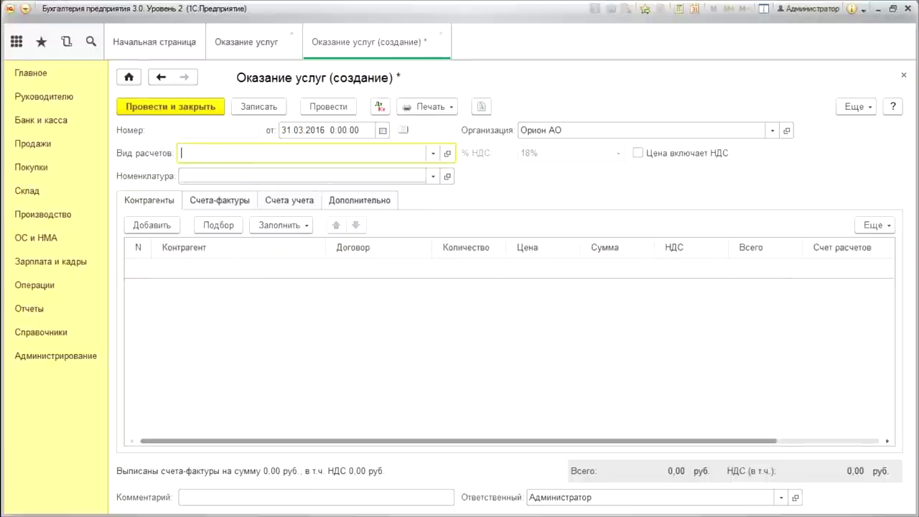
click(433, 153)
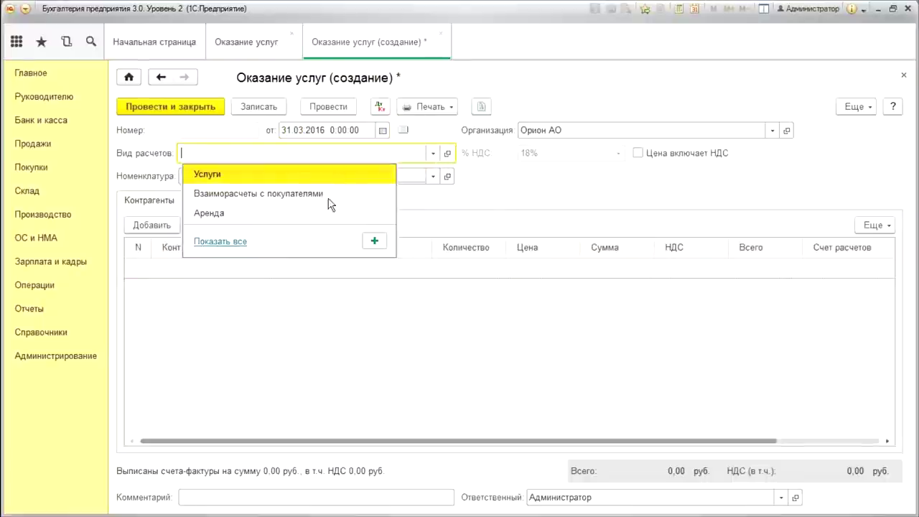
click(295, 172)
click(295, 176)
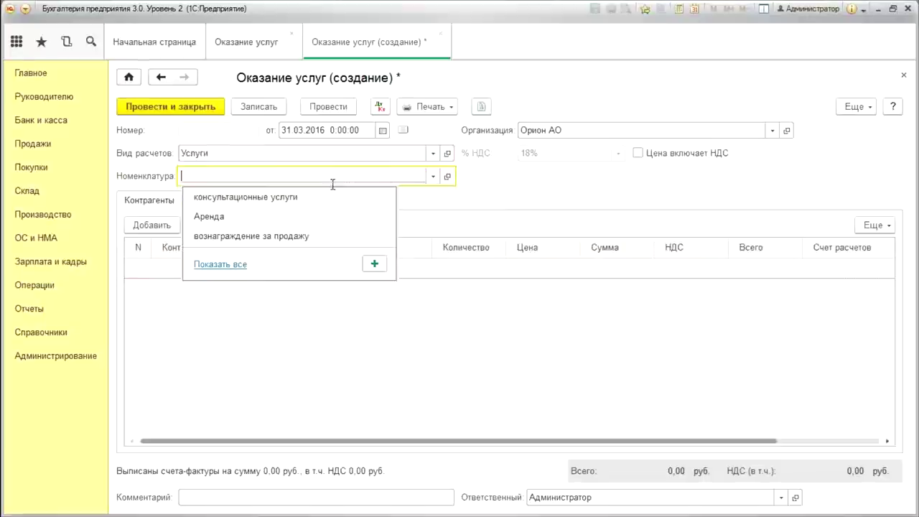
click(260, 197)
Fill the counterparties by settlement type and add Торговый дом with contract 5 от 01.01.2016 and quantity 1
click(298, 227)
click(321, 250)
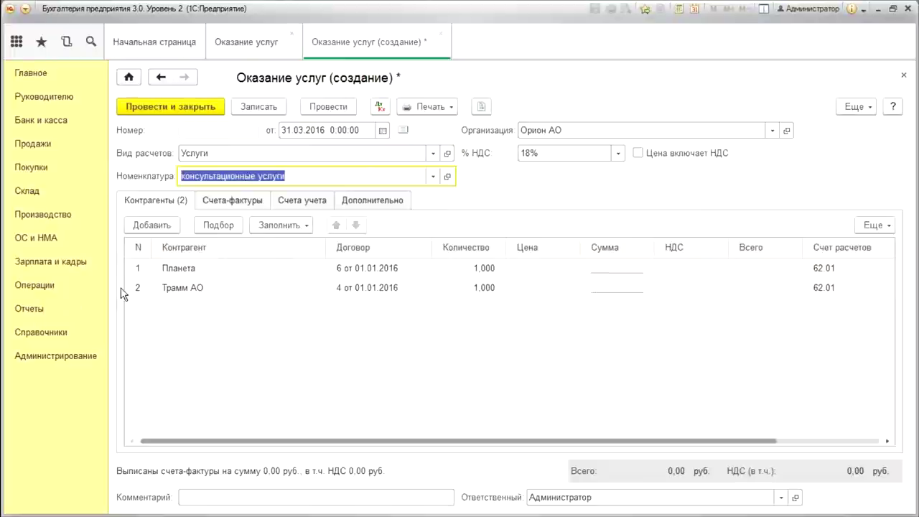
click(144, 226)
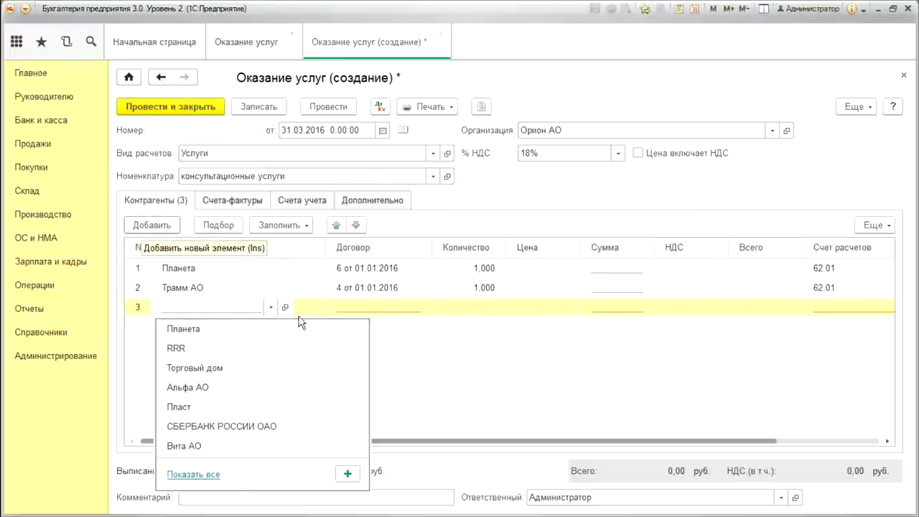
click(285, 366)
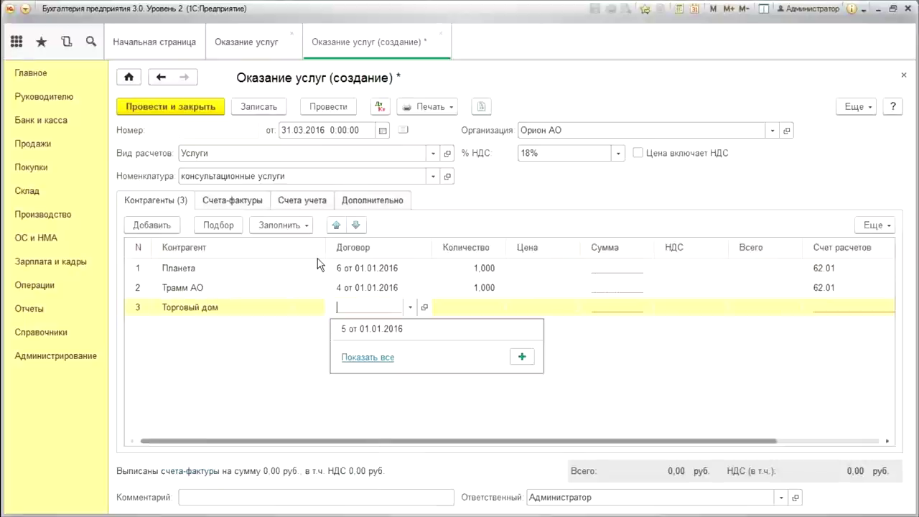
click(408, 330)
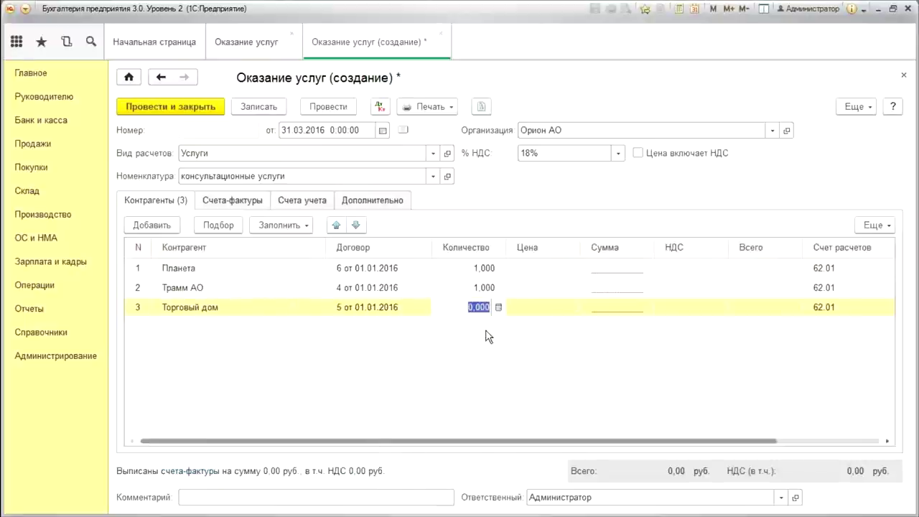
text(1)
key(Tab)
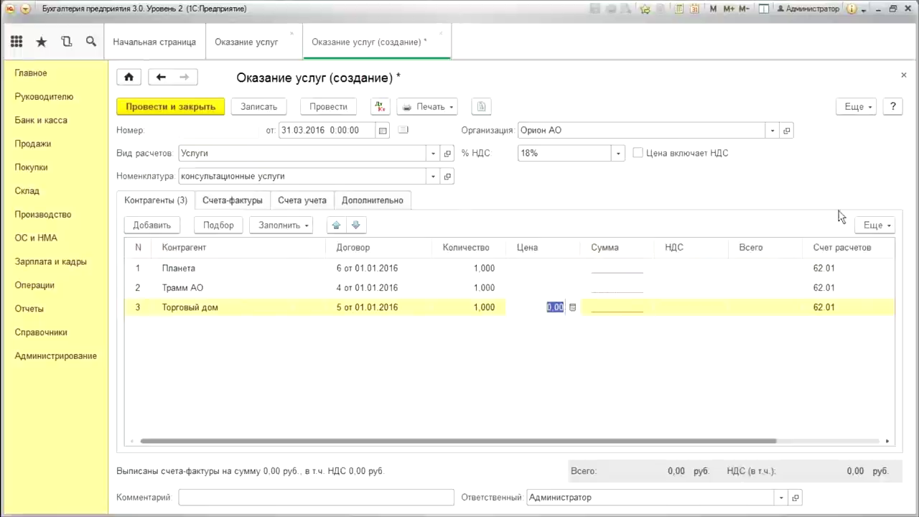
Check the settlement type in Торговый дом's contract and close the contract
click(424, 307)
click(424, 306)
click(123, 298)
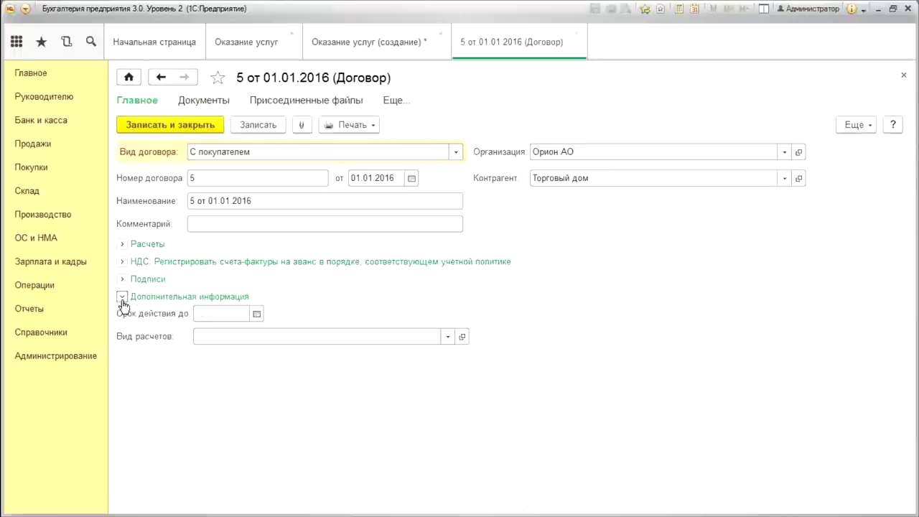
click(578, 34)
Set the price to 5 000 for Планета, Трамм АО and Торговый дом
double_click(551, 268)
click(551, 267)
text(5000)
key(Return)
double_click(550, 291)
text(5000)
double_click(544, 307)
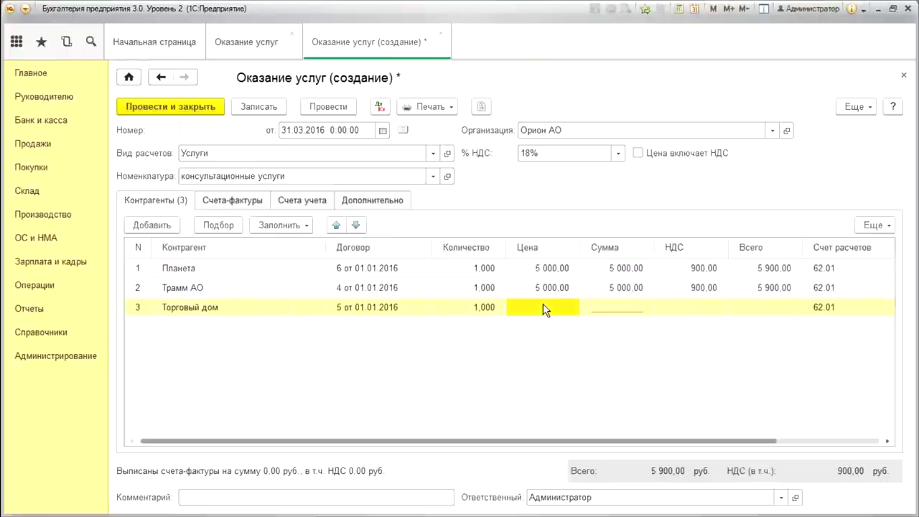
text(5 000,00)
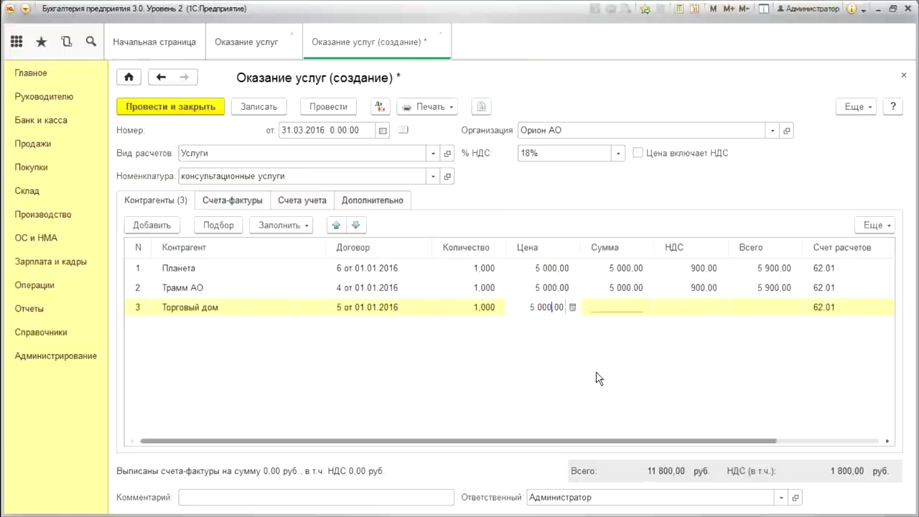
key(Return)
Mark invoices as issued for all counterparties in the March services document
click(232, 201)
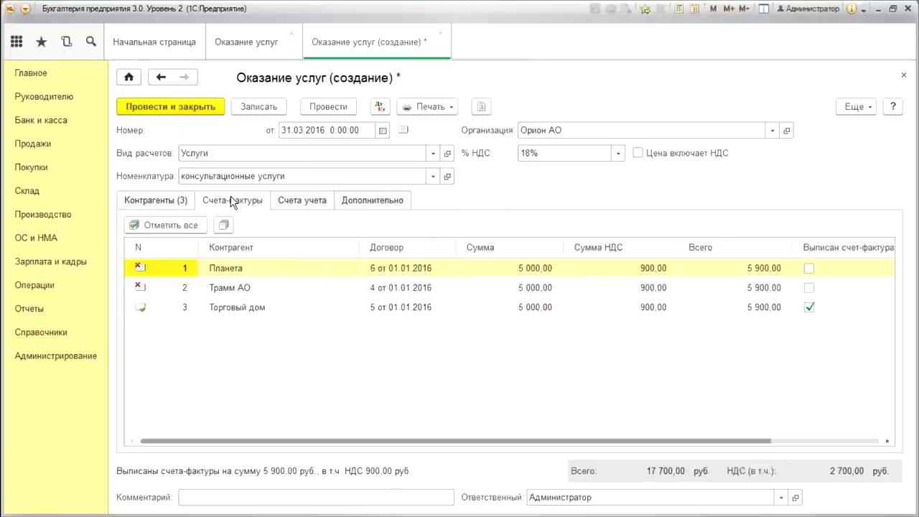
click(158, 228)
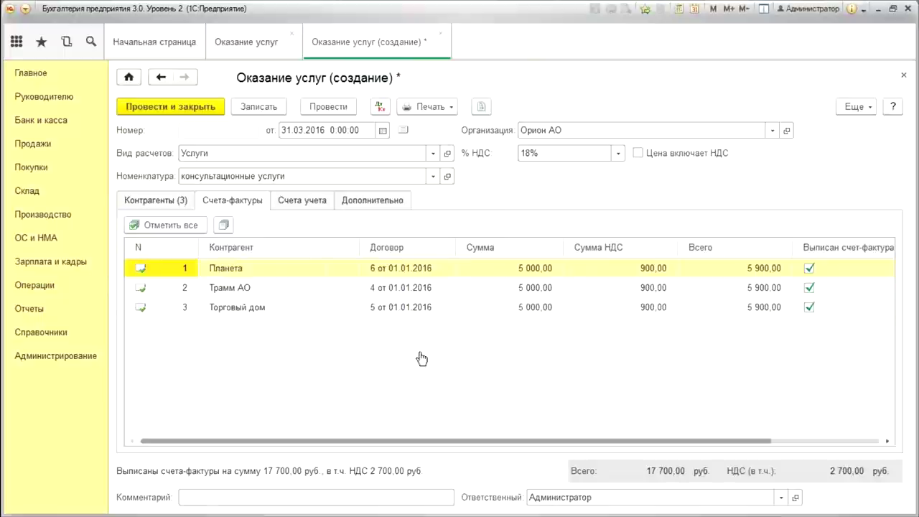
Post the March services document, check the settlement type in Торговый дом's contract 5 от 01.01.2016, and close the contract
click(147, 201)
click(338, 109)
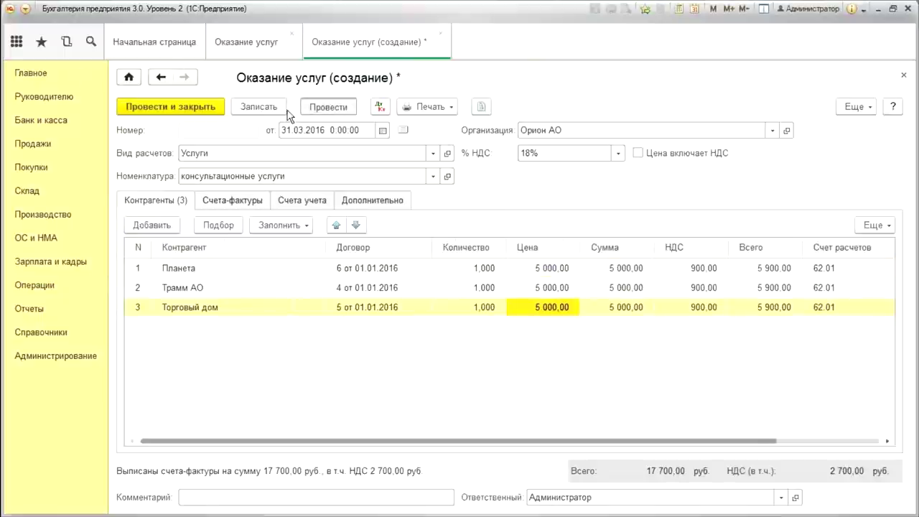
click(418, 311)
click(418, 311)
click(425, 306)
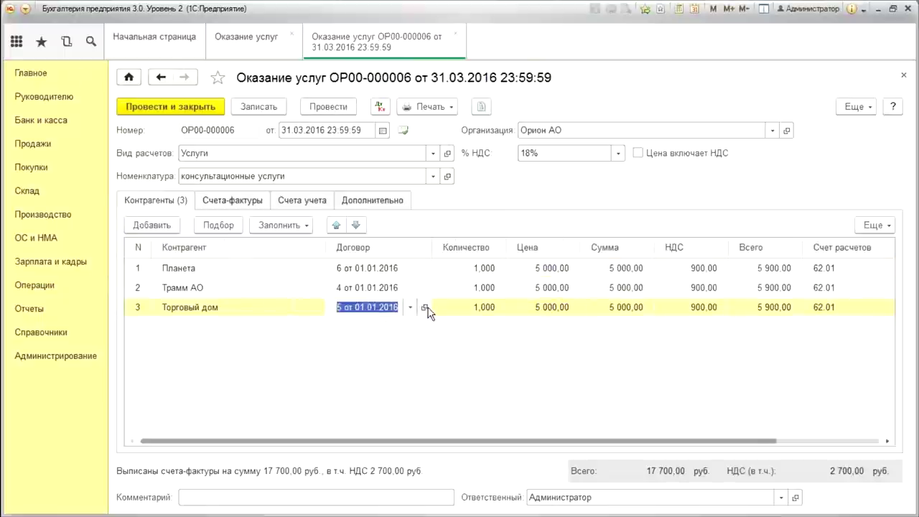
click(243, 425)
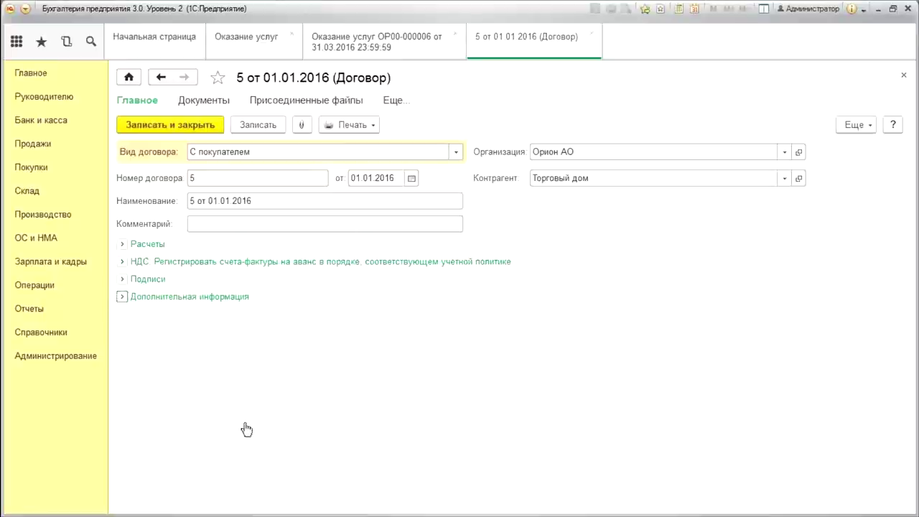
click(122, 297)
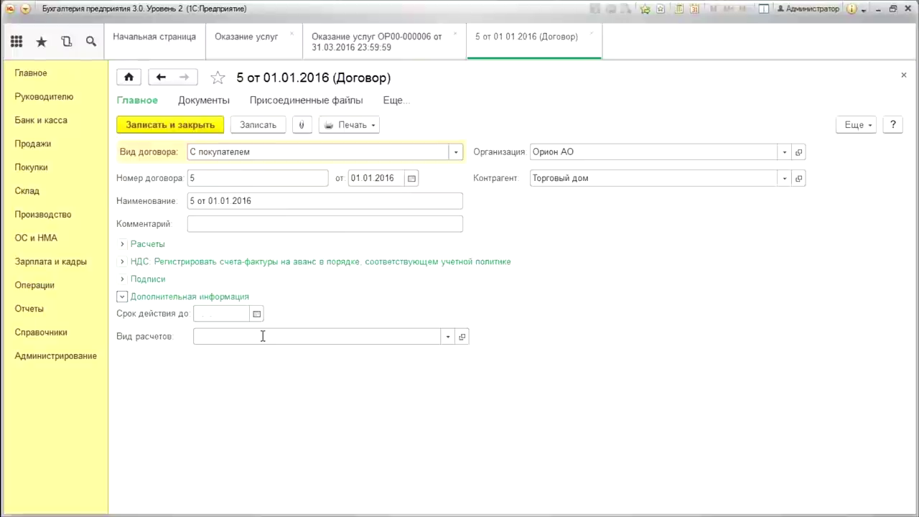
click(180, 129)
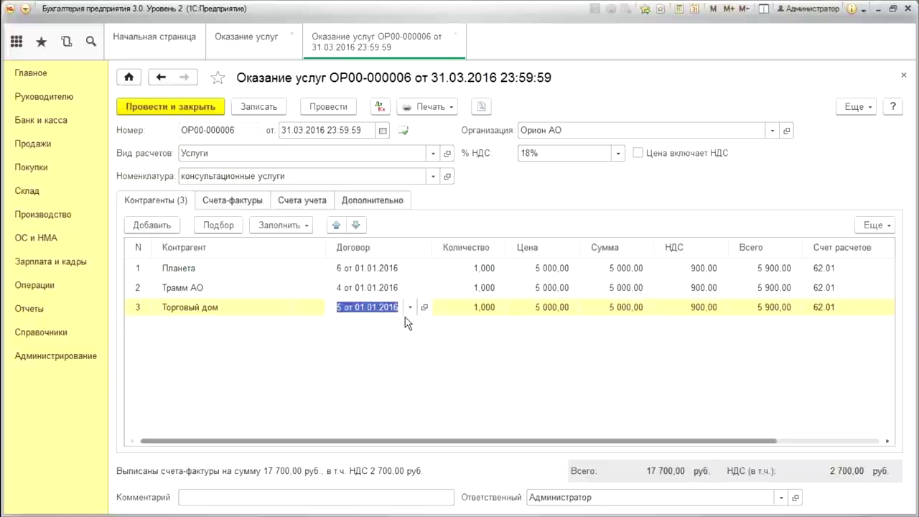
Post and close the March document, and start one dated 30.04.2016 with Вид расчетов Услуги and Номенклатура консультационные услуги
click(184, 108)
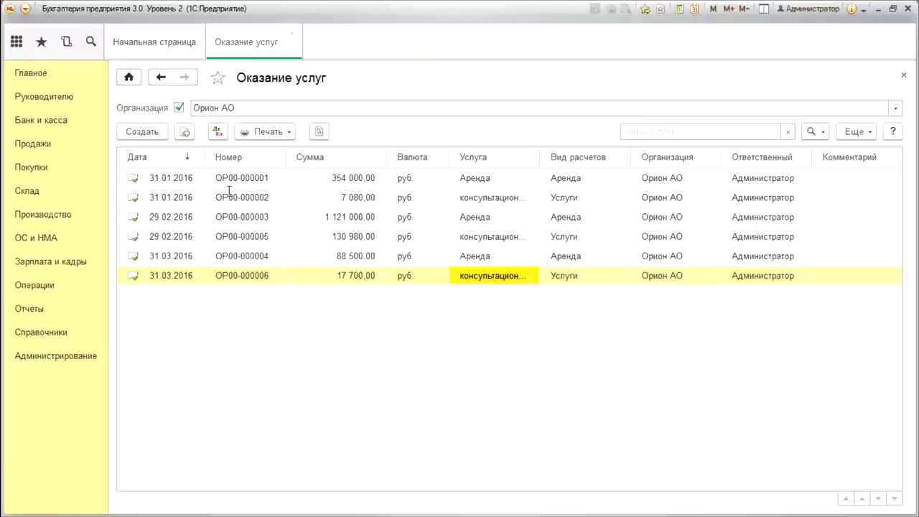
click(157, 134)
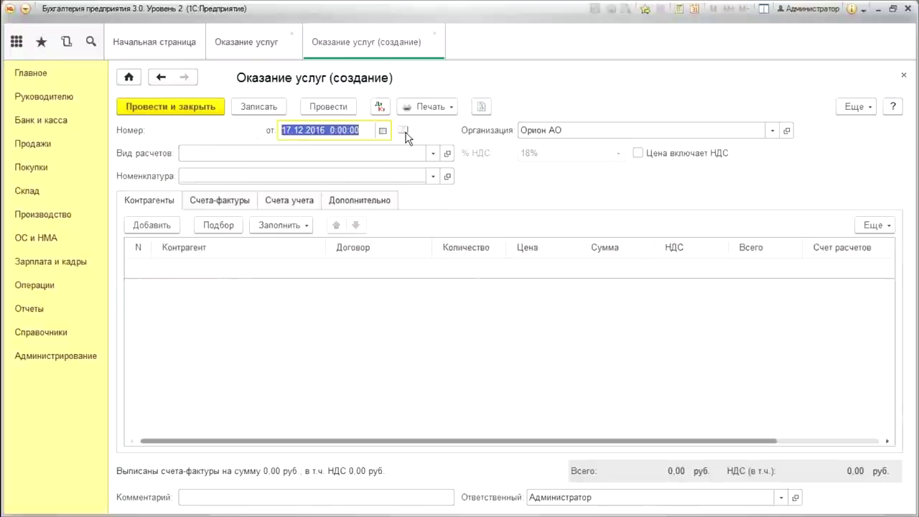
text(3004)
key(Tab)
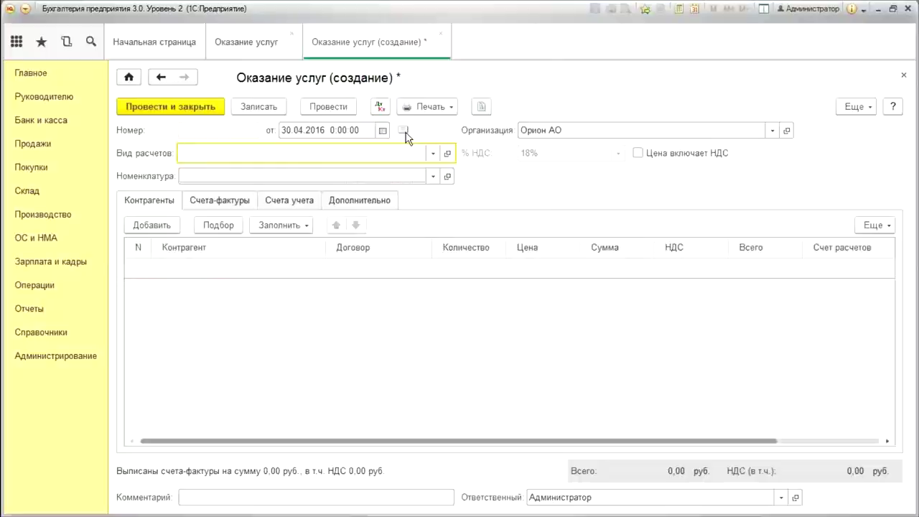
click(433, 153)
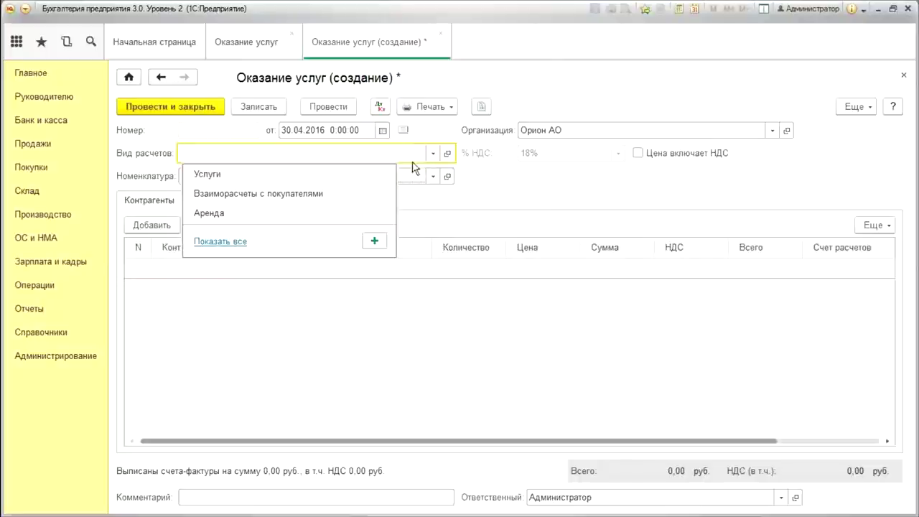
click(294, 175)
click(225, 179)
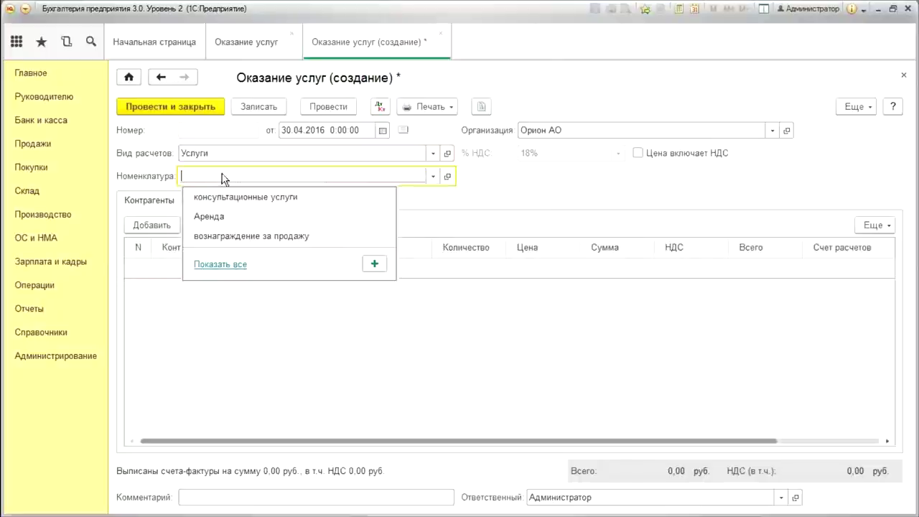
click(304, 206)
Fill the April document's counterparties by settlement type and add a row for Торговый дом
click(281, 225)
click(300, 244)
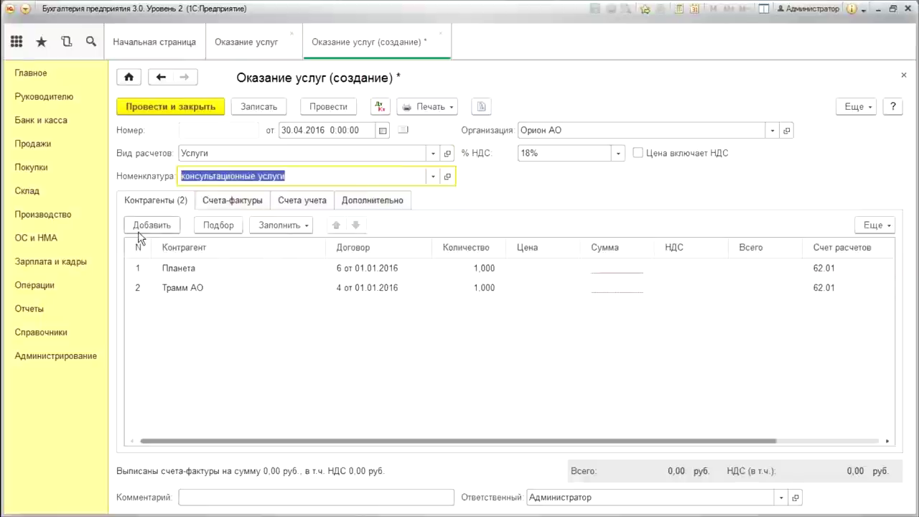
click(152, 226)
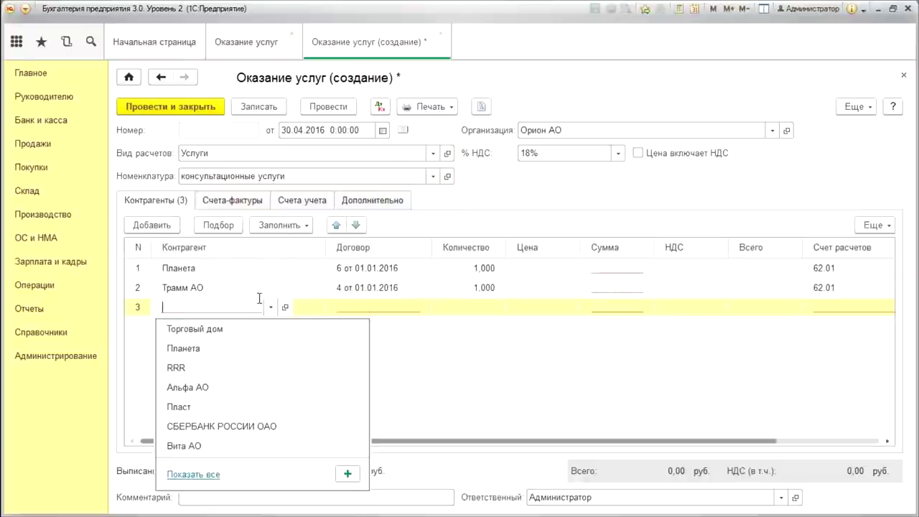
key(Down)
key(Return)
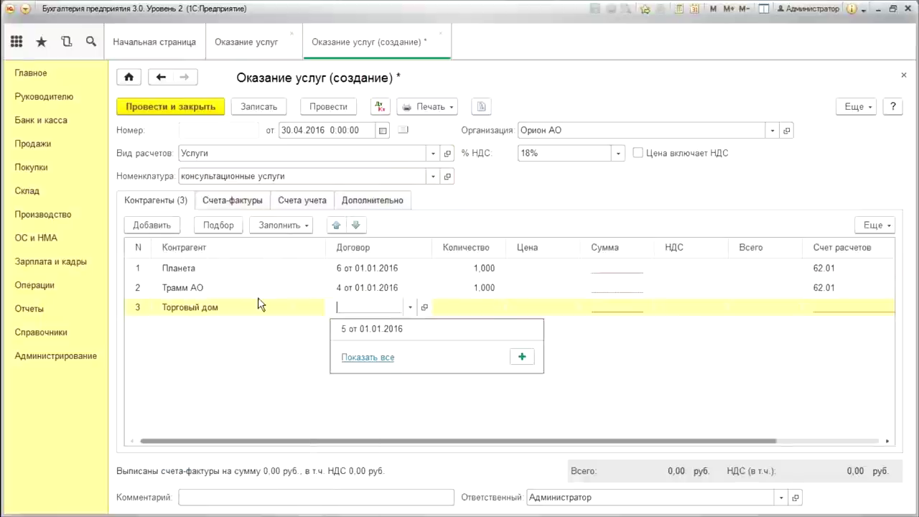
Create and save a new customer contract numbered 14 for Торговый дом
click(374, 359)
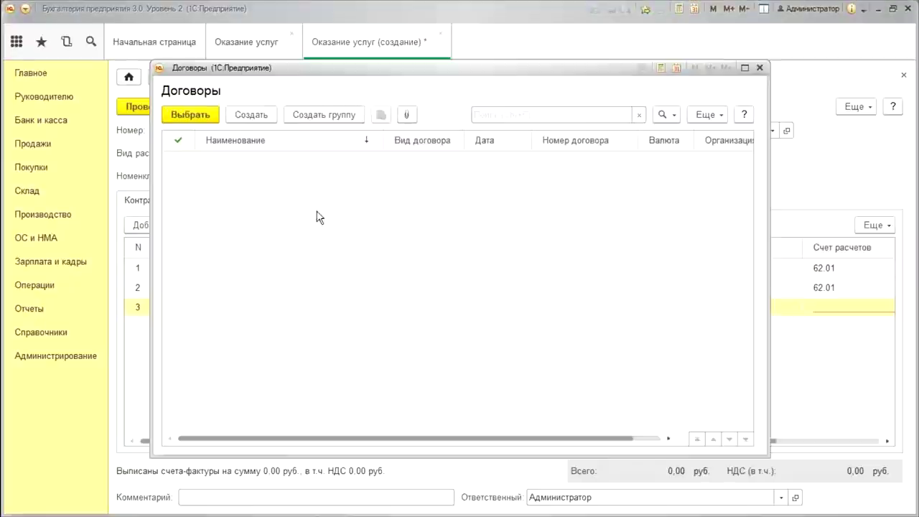
click(250, 116)
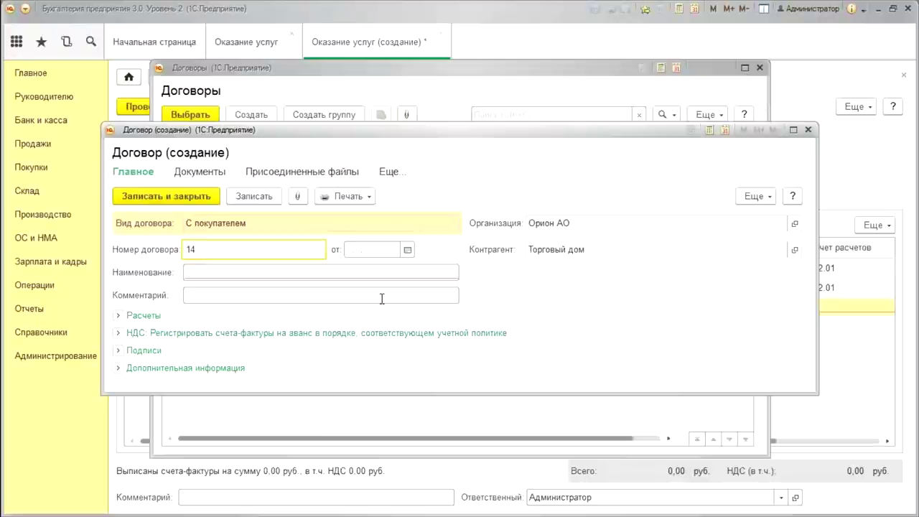
key(Tab)
click(208, 200)
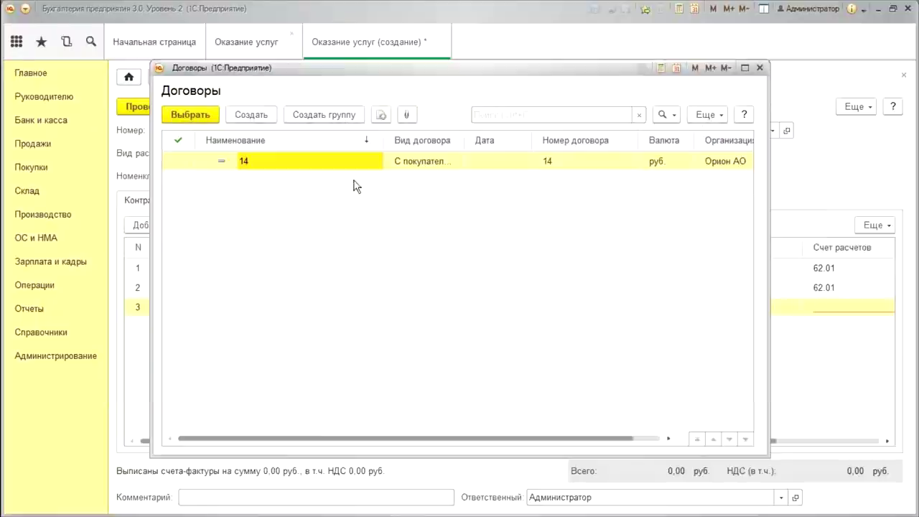
Check the additional information in contract 14, close the contract, and choose it for the Торговый дом row
right_click(374, 165)
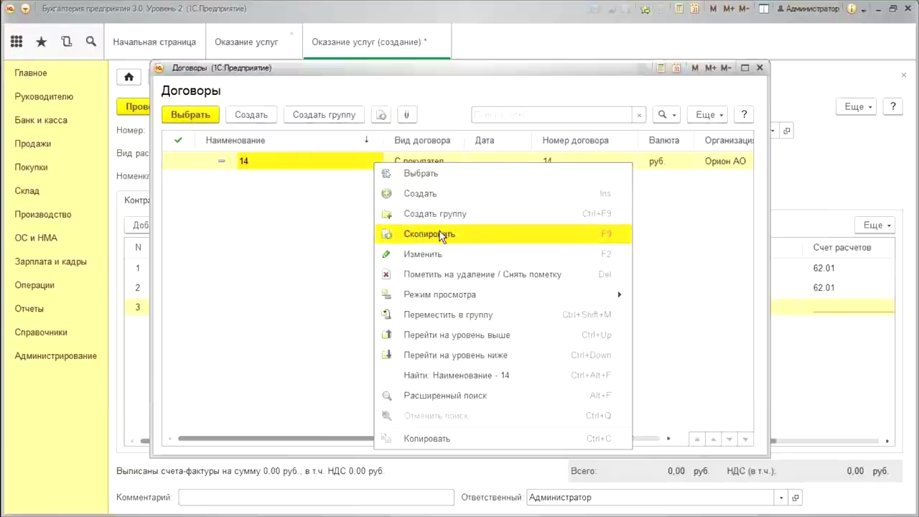
click(443, 252)
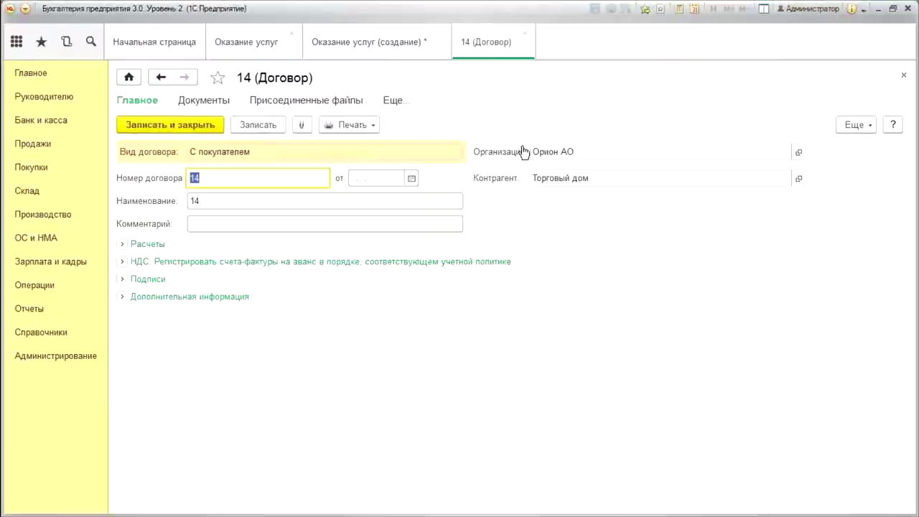
click(122, 297)
click(183, 124)
click(189, 114)
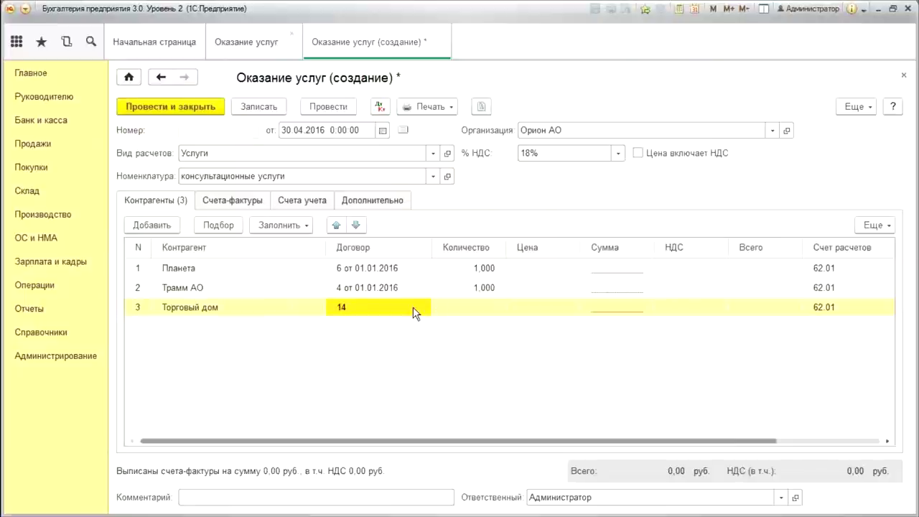
Switch the Торговый дом row to contract 5 от 01.01.2016 and save that contract with Вид расчетов Услуги
click(415, 309)
click(386, 352)
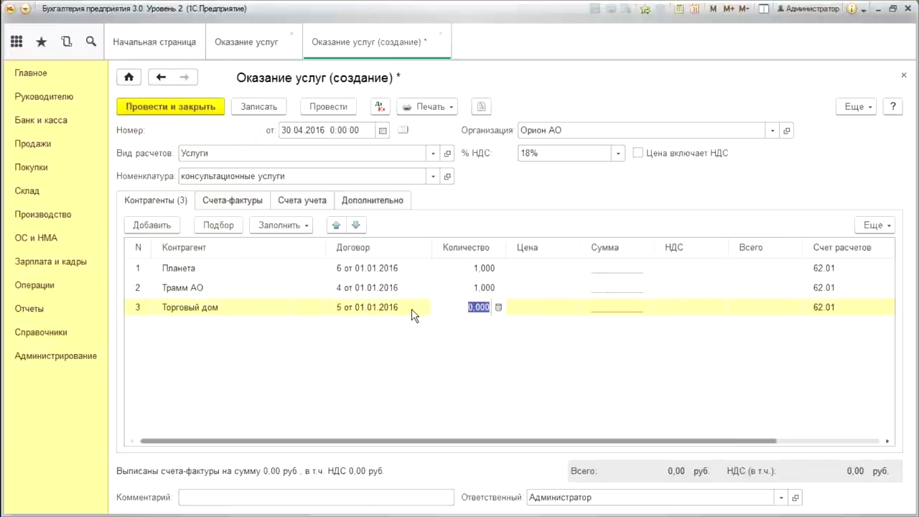
click(415, 315)
click(425, 308)
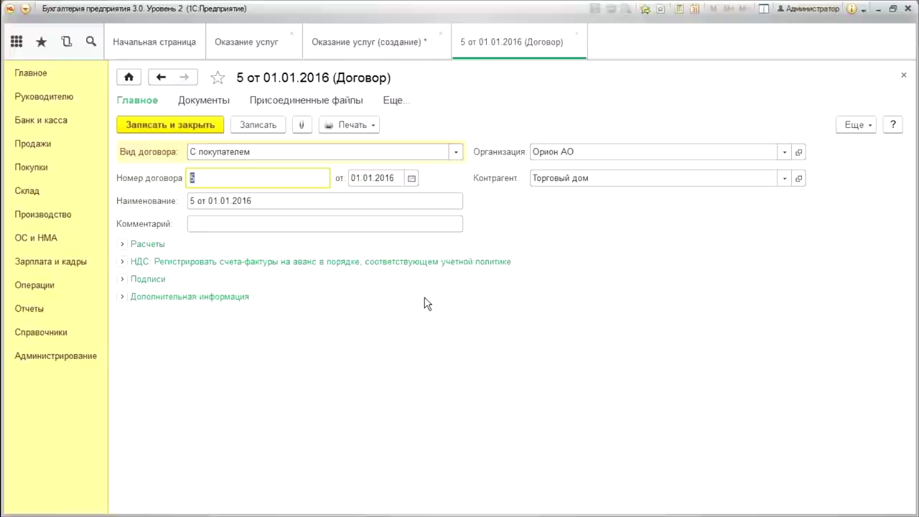
click(121, 297)
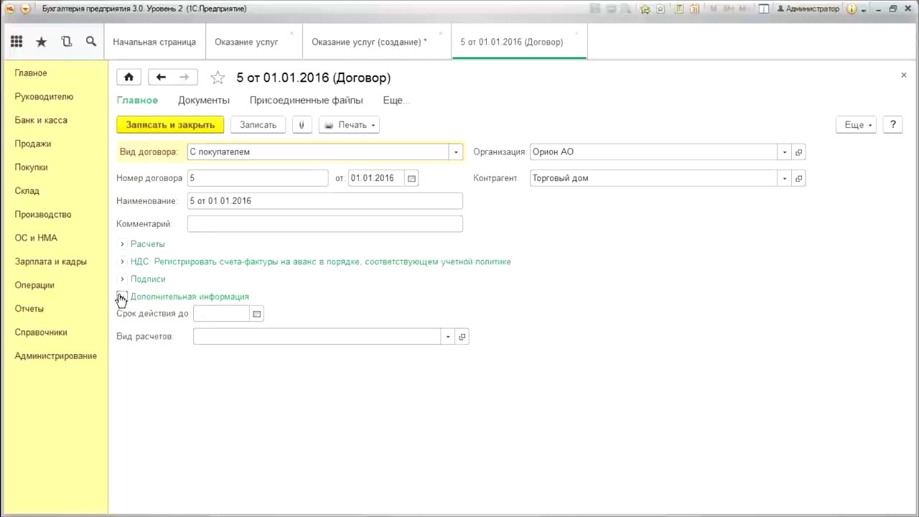
click(229, 337)
click(259, 354)
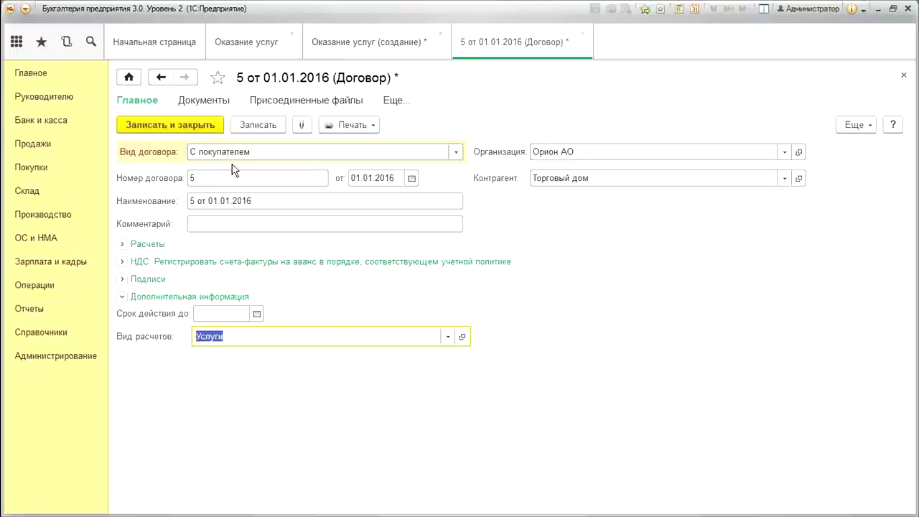
click(172, 128)
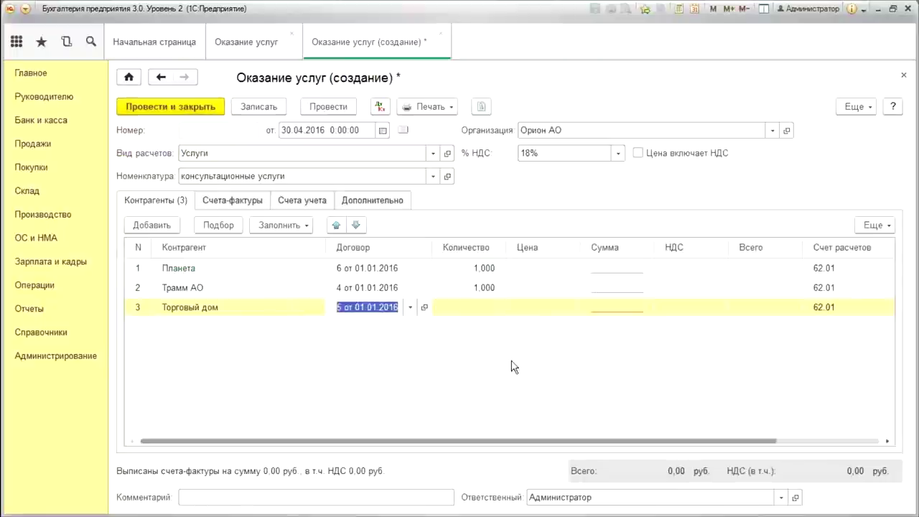
Set the quantity to 1 in the Торговый дом row
click(464, 313)
text(1)
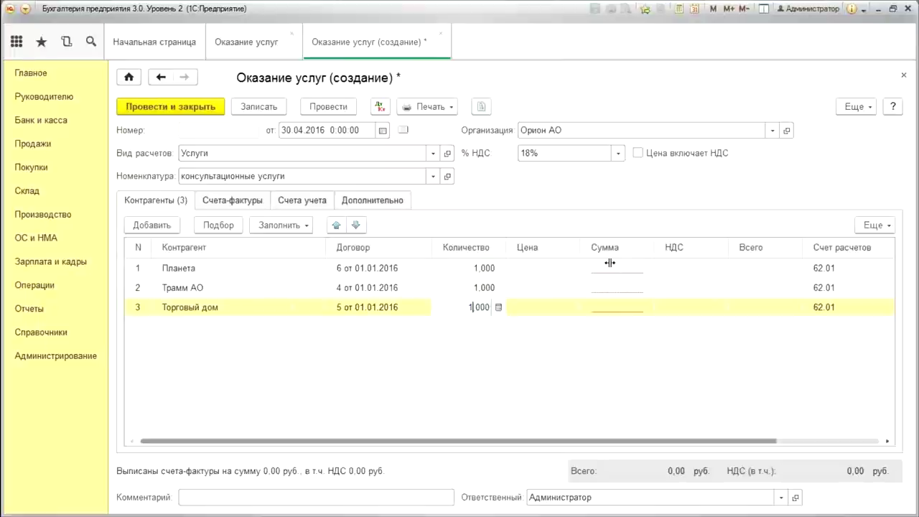
click(528, 269)
Recheck the settlement type in Торговый дом's contract 5 от 01.01.2016 and close the contract
click(354, 309)
click(413, 307)
click(423, 308)
click(122, 299)
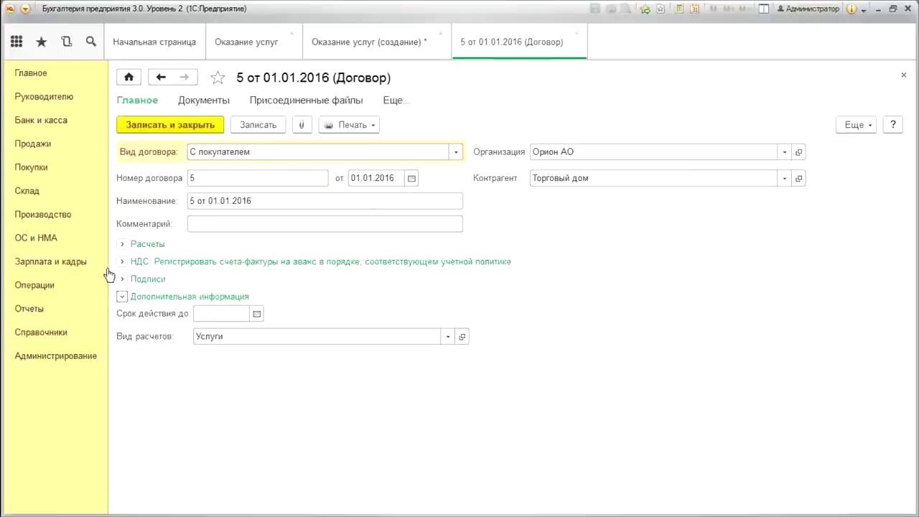
click(165, 126)
click(366, 358)
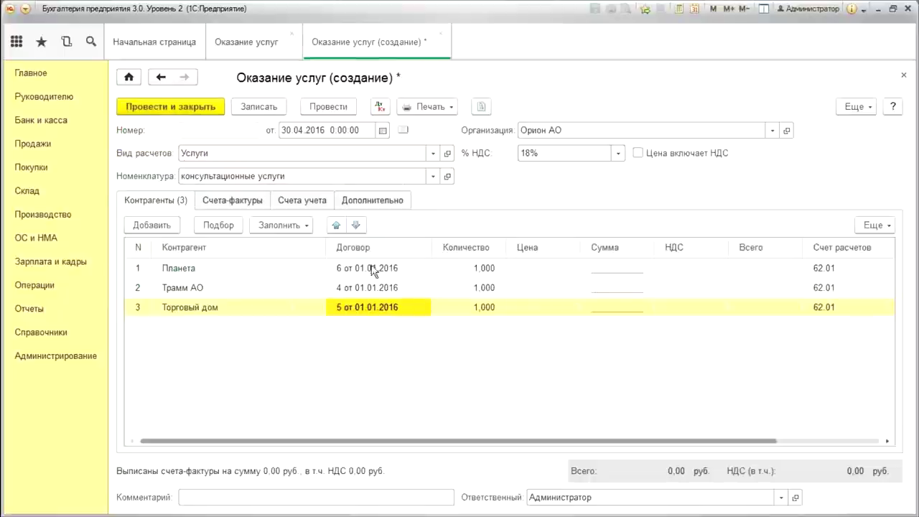
Delete all three counterparty rows and refill the table by settlement type
click(284, 273)
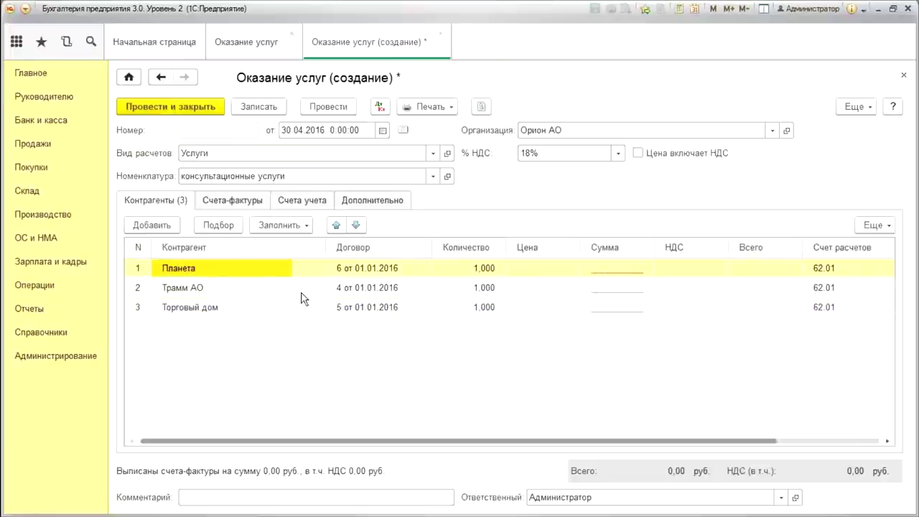
key(Delete)
key(Delete)
key(Delete)
click(277, 226)
click(294, 244)
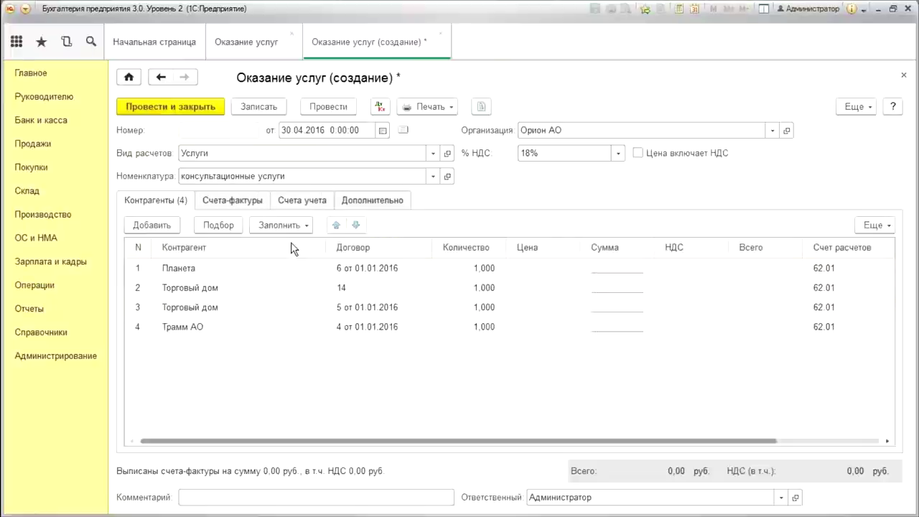
Open the contract list from the Торговый дом row with contract 14, view contract 14's card and close it
click(370, 285)
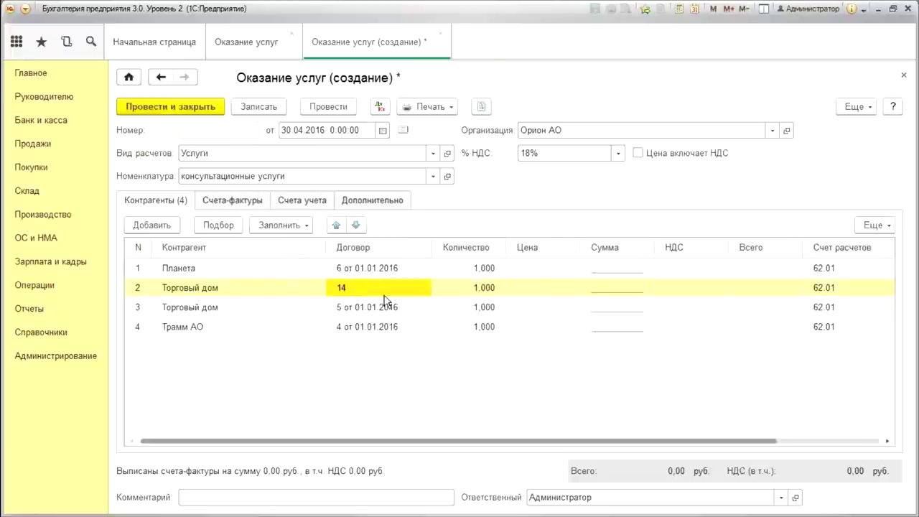
click(372, 308)
click(368, 287)
click(368, 288)
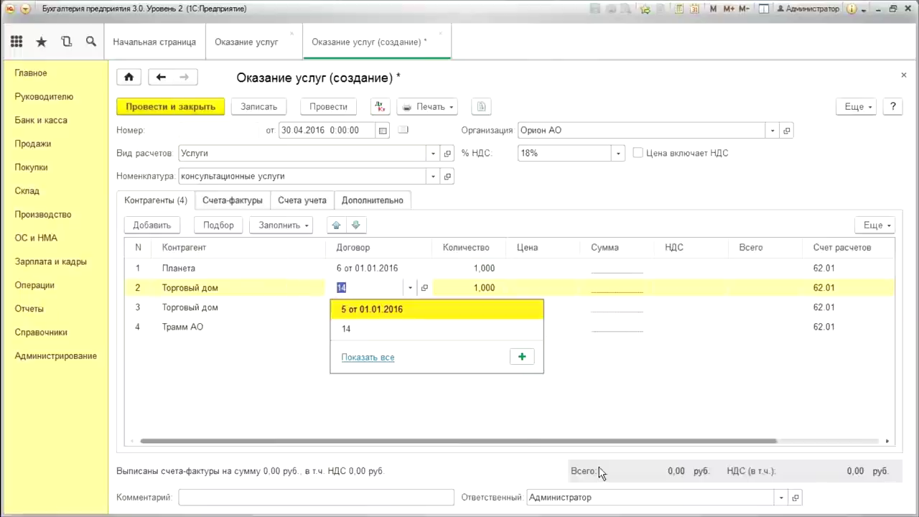
click(381, 357)
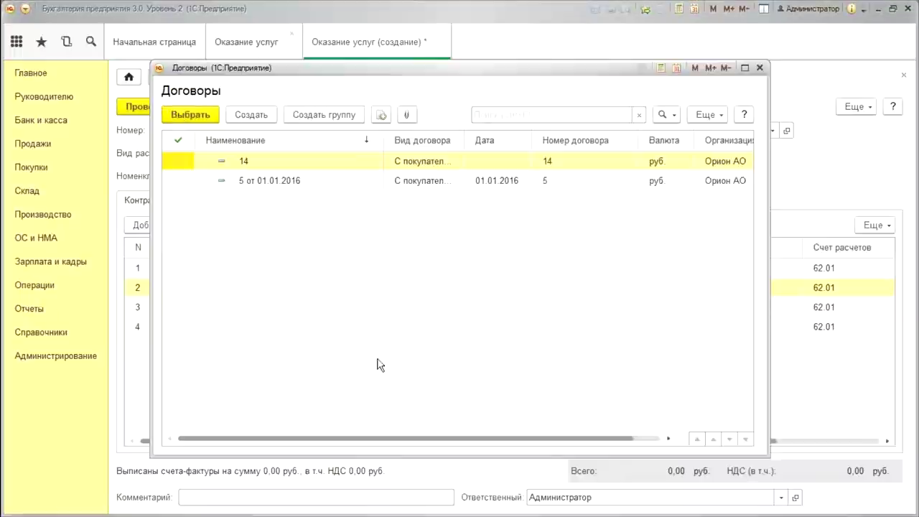
right_click(407, 166)
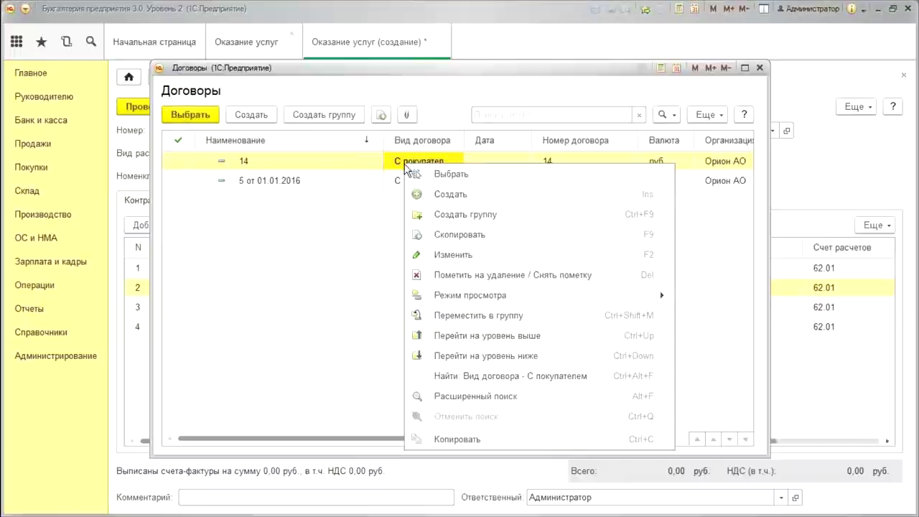
click(445, 256)
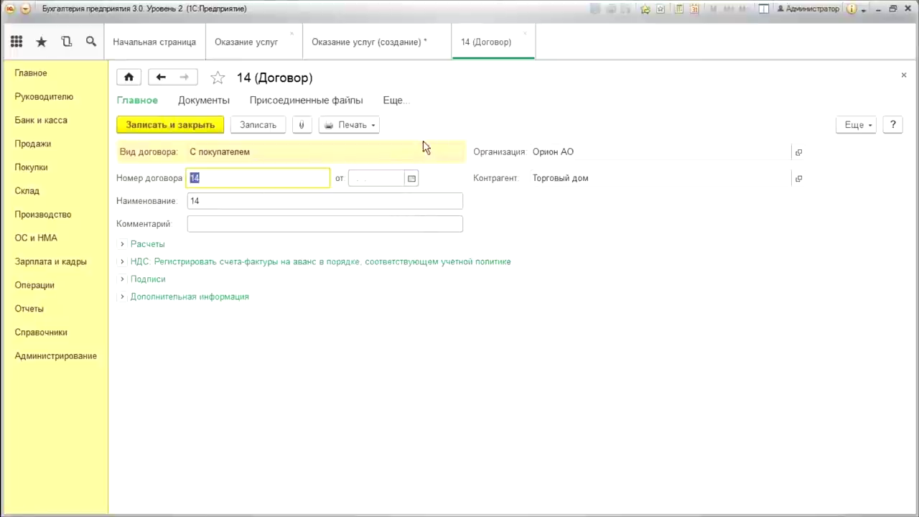
click(903, 75)
Clear the Вид расчетов in Торговый дом's contract 5 от 01.01.2016, then save and close the contract
click(352, 181)
right_click(353, 180)
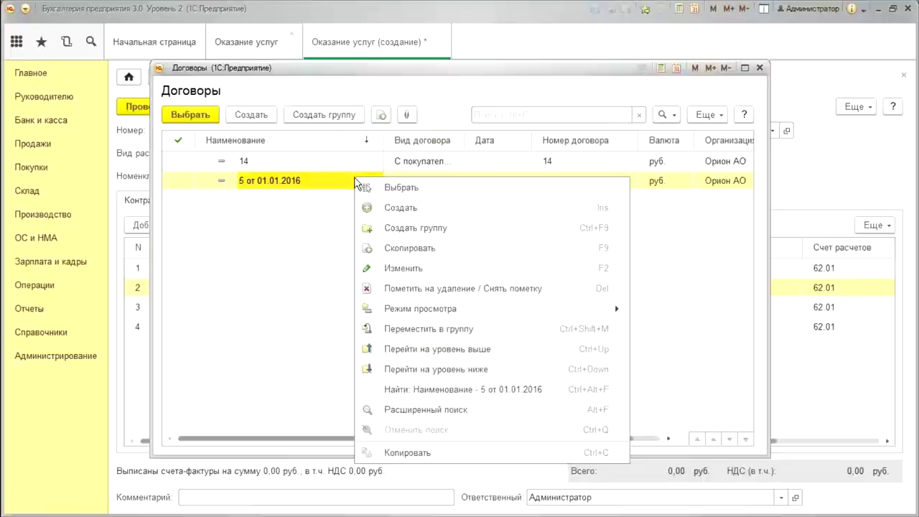
click(404, 268)
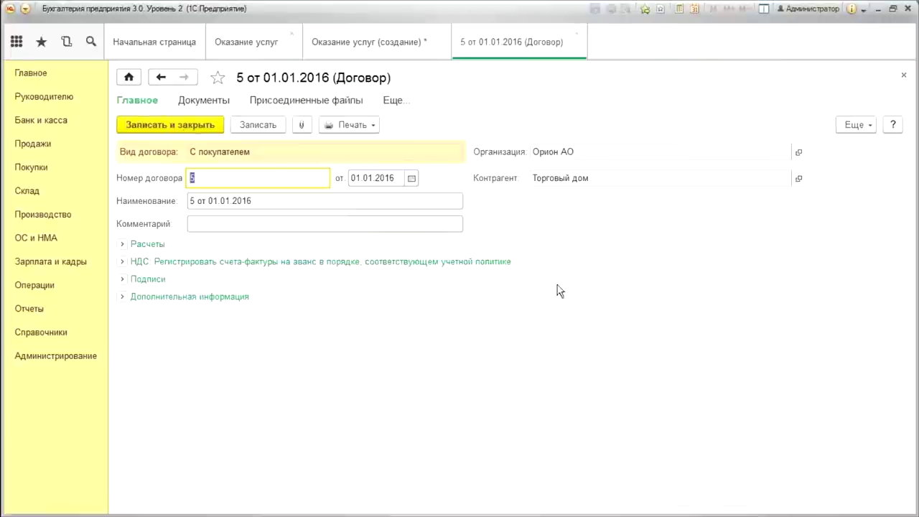
click(123, 297)
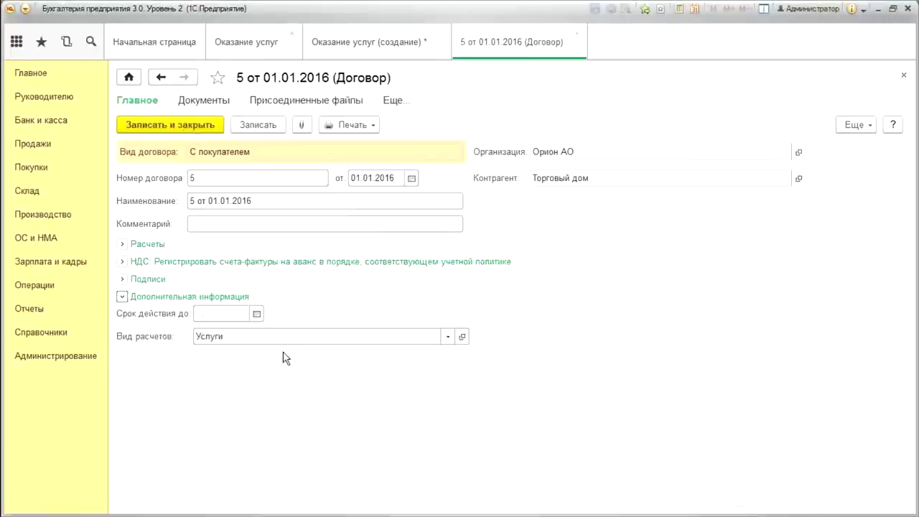
click(230, 336)
key(BackSpace)
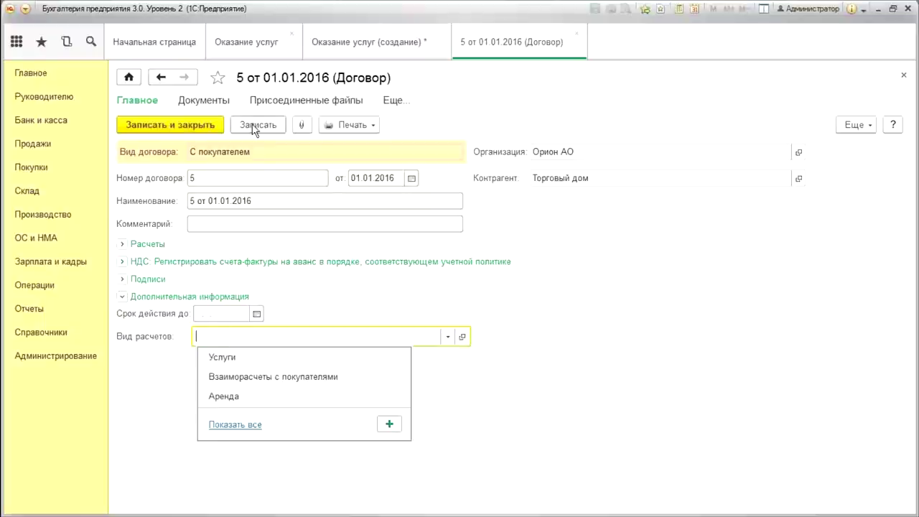
key(Escape)
click(171, 124)
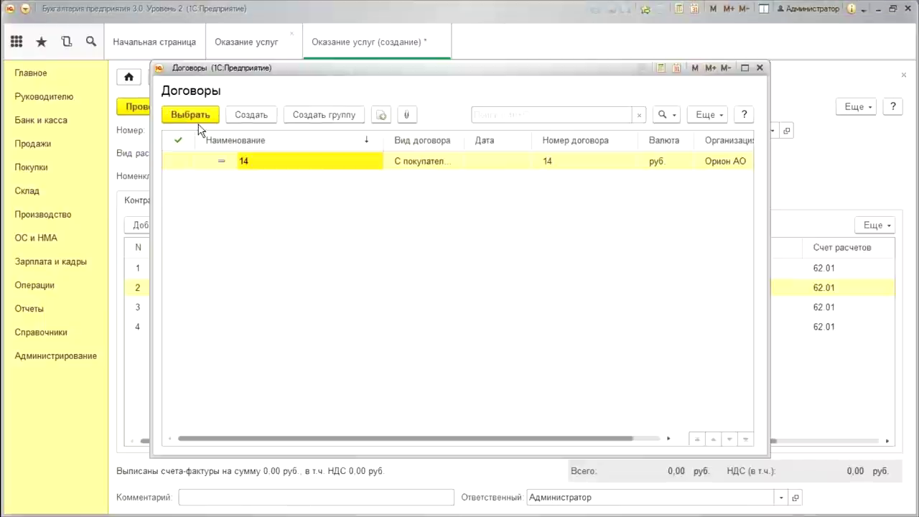
Choose contract 14 for the Торговый дом row and refill the counterparty table by settlement type, allowing the existing rows to be cleared
click(195, 120)
key(Return)
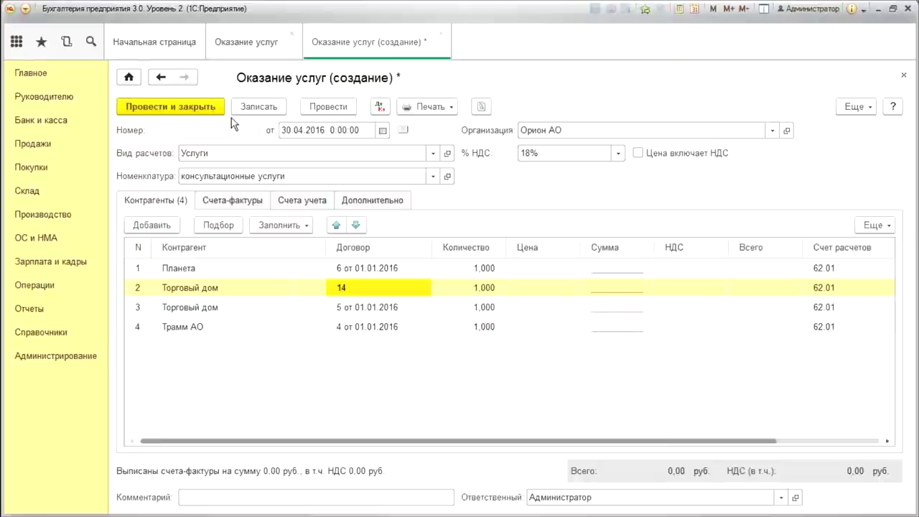
click(289, 229)
click(293, 242)
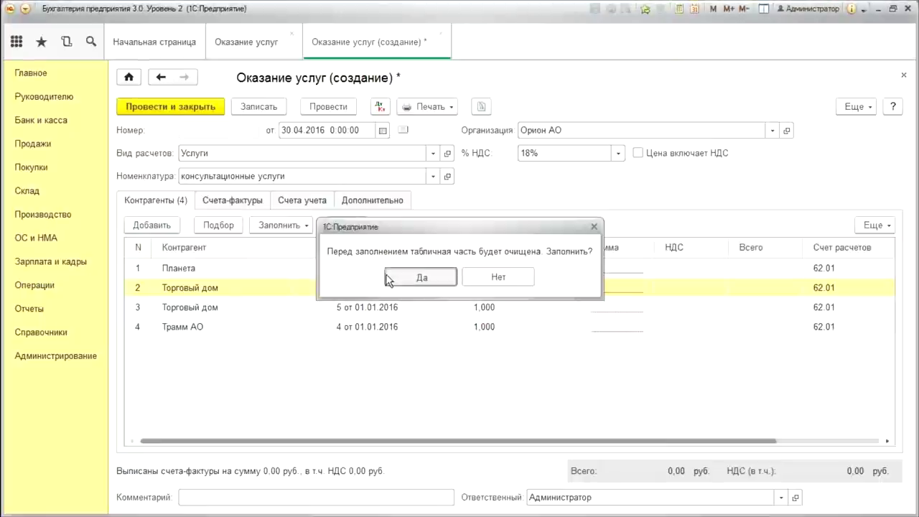
click(421, 276)
Set the price to 2 000 in the Планета, Торговый дом and Трамм АО rows
click(544, 269)
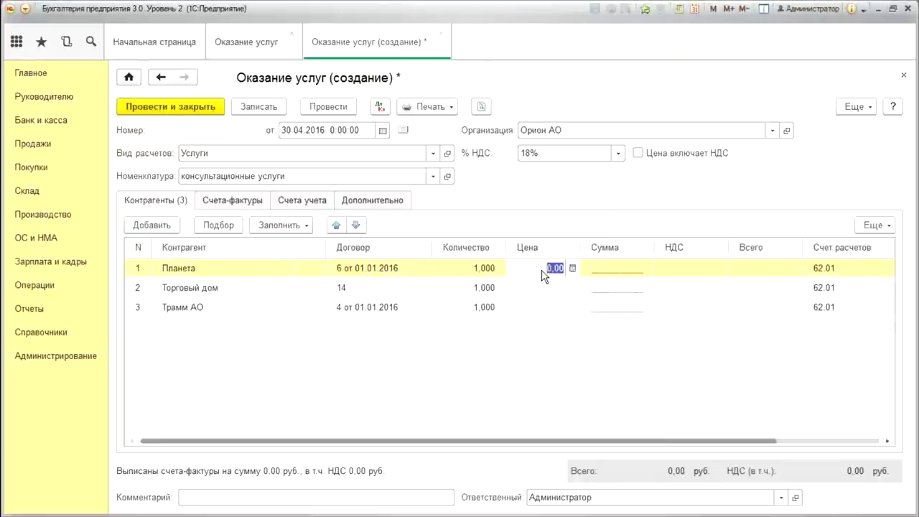
text(2 000)
key(Return)
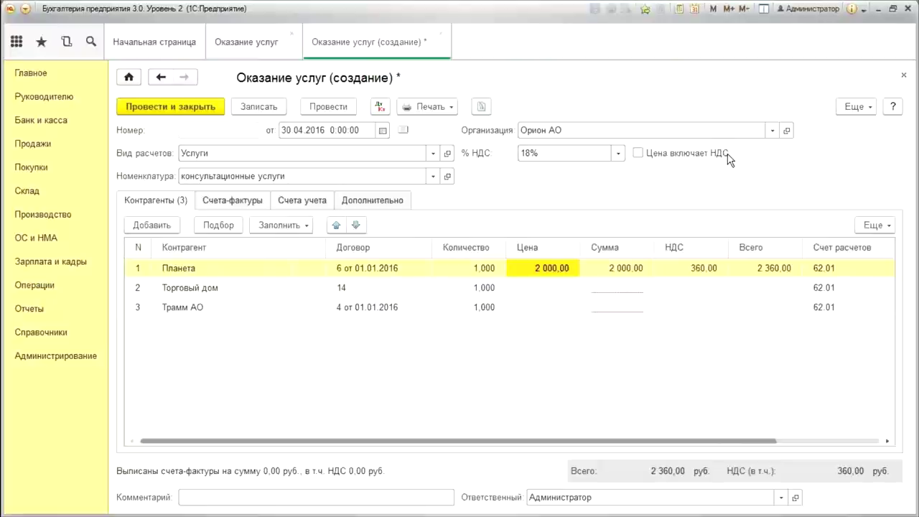
click(545, 288)
click(546, 289)
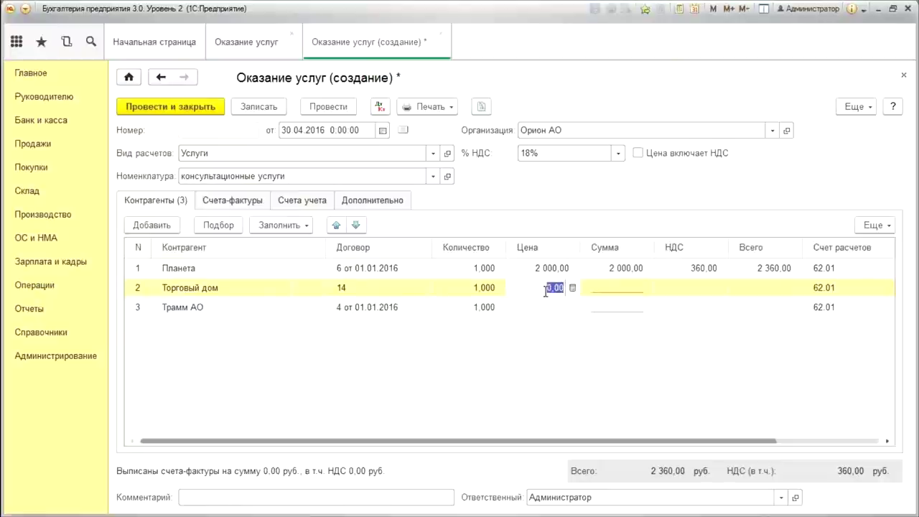
text(30)
text(00)
key(Return)
double_click(546, 309)
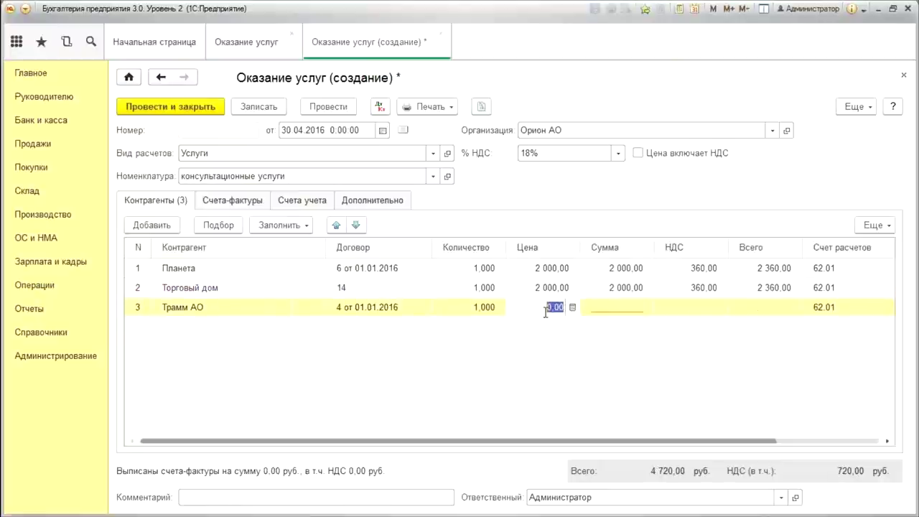
text(2 00)
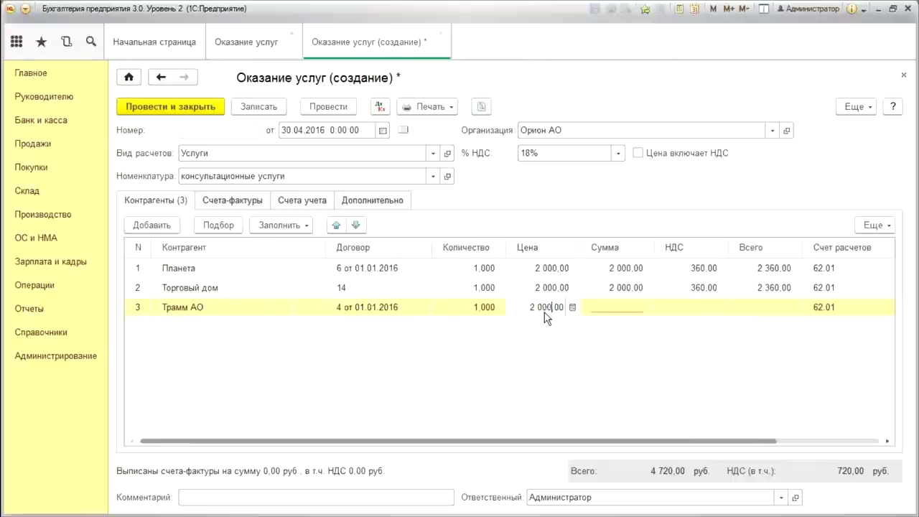
text(0)
key(Return)
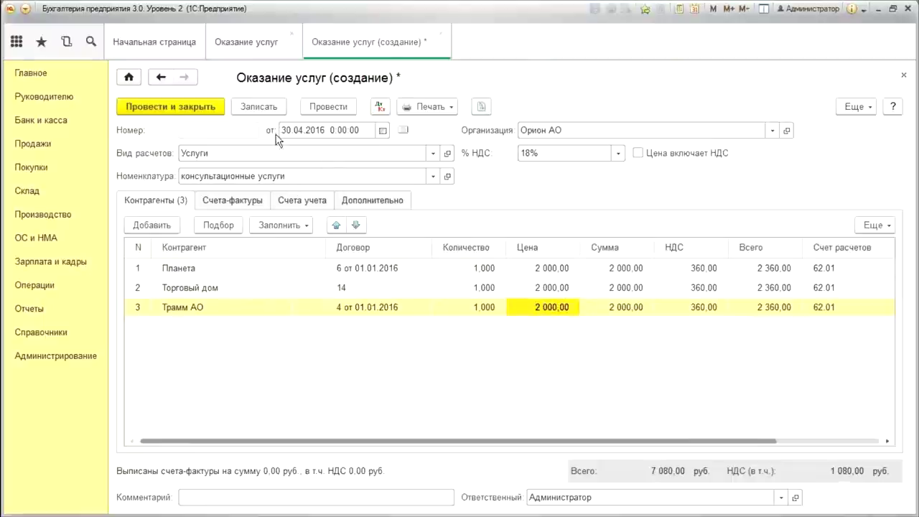
View the full list of settlement types available for the document and close it without choosing another one
click(433, 153)
click(220, 241)
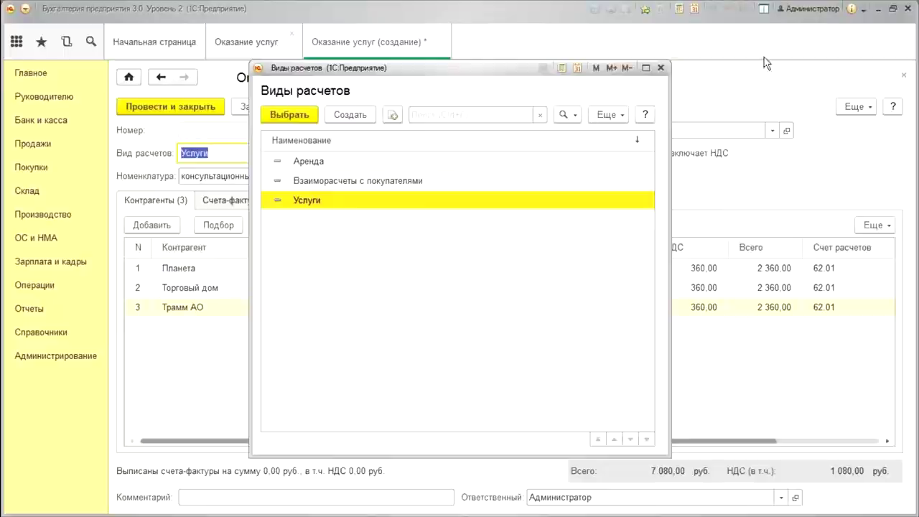
click(661, 67)
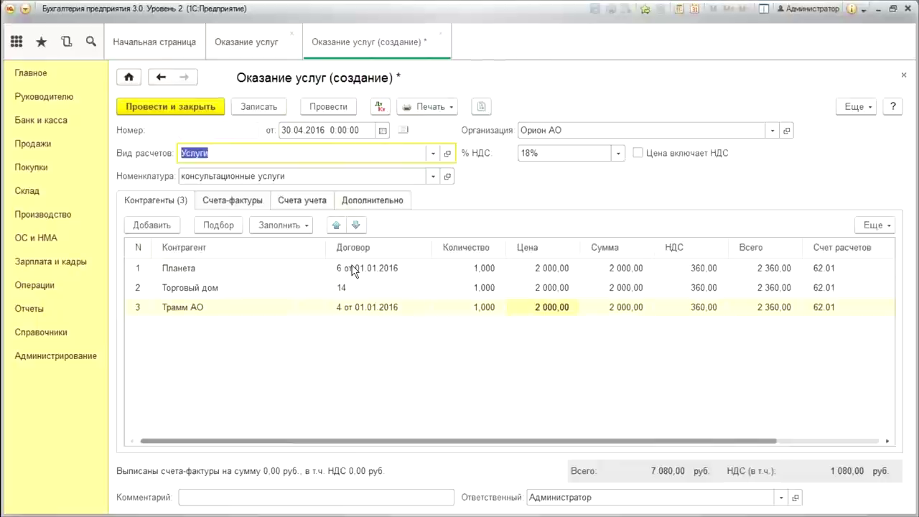
Look through the услуги 44 счет and наши услуги groups in the Номенклатура list and close it without selecting an item
click(433, 177)
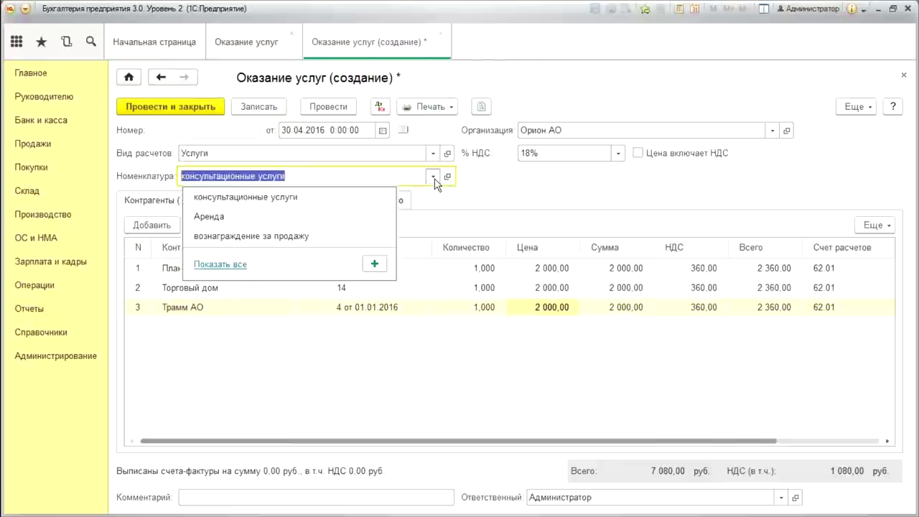
click(237, 265)
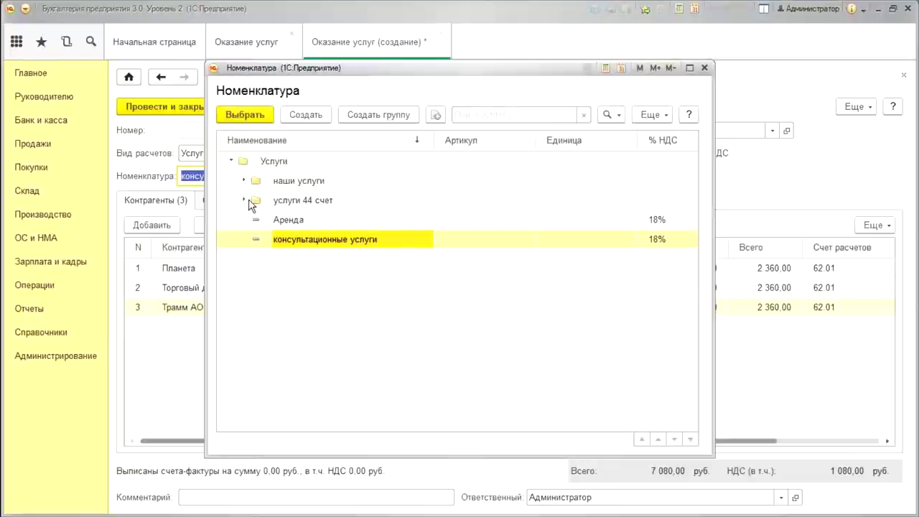
click(243, 201)
click(329, 221)
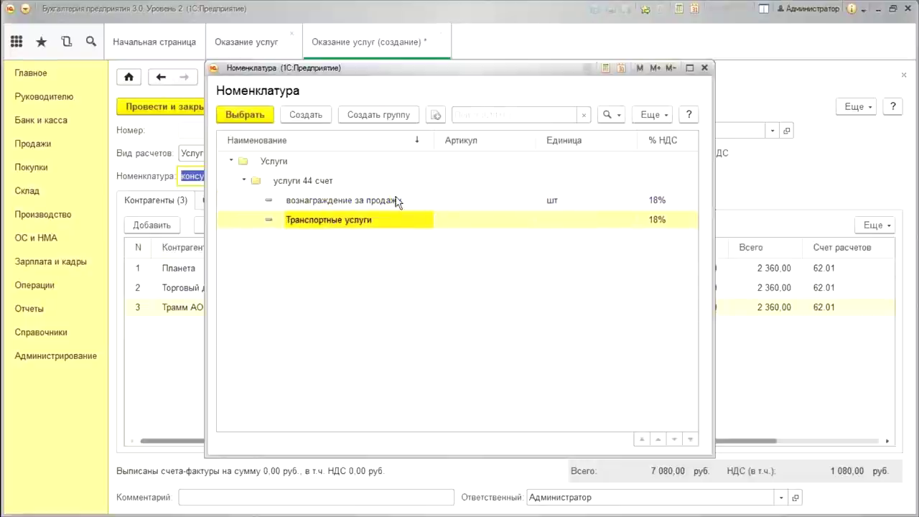
click(374, 200)
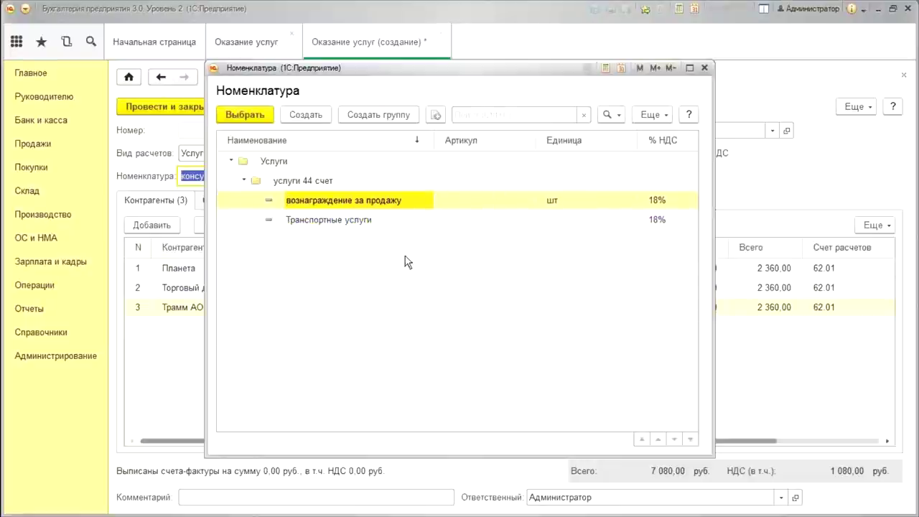
click(242, 180)
double_click(306, 183)
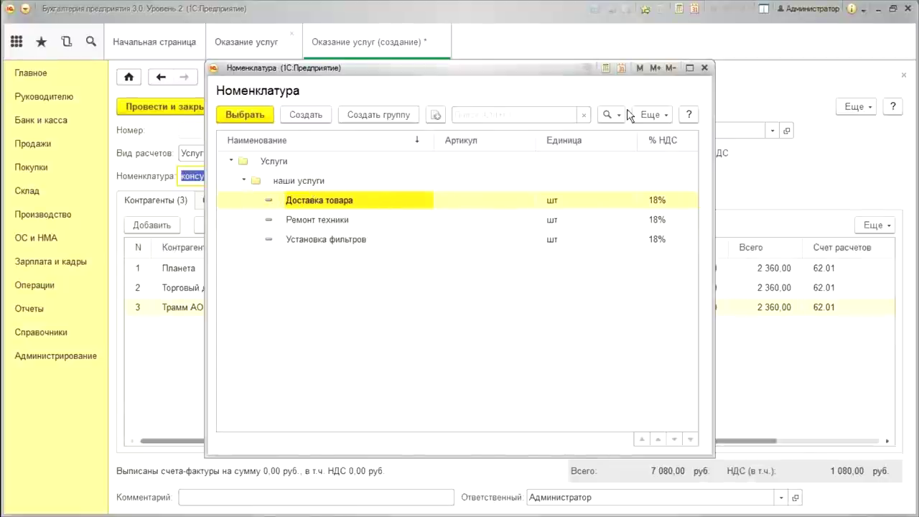
click(704, 67)
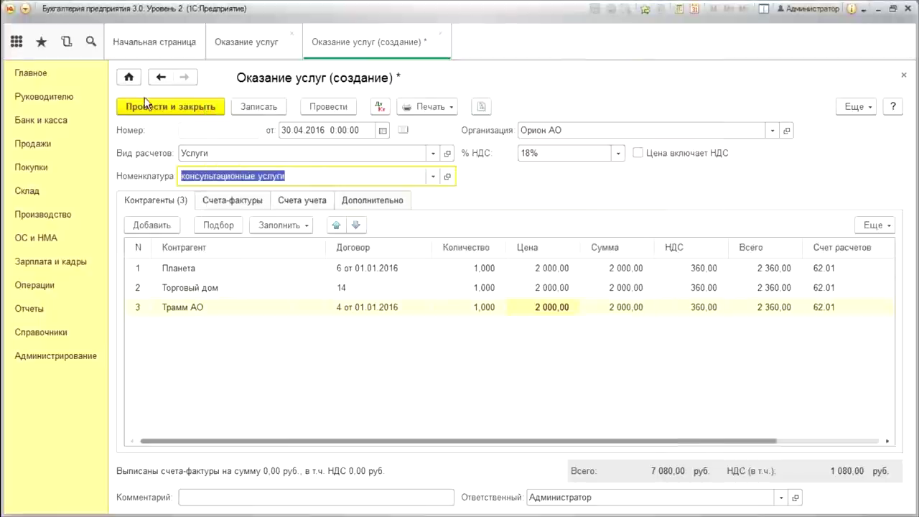
Post and close the April consulting services document and create a new Оказание услуг document dated 30.04.2016
click(197, 106)
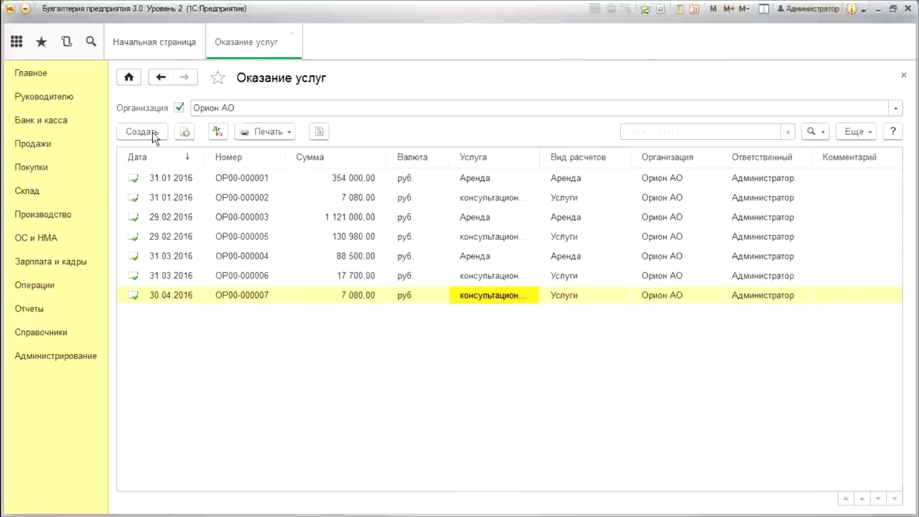
click(142, 133)
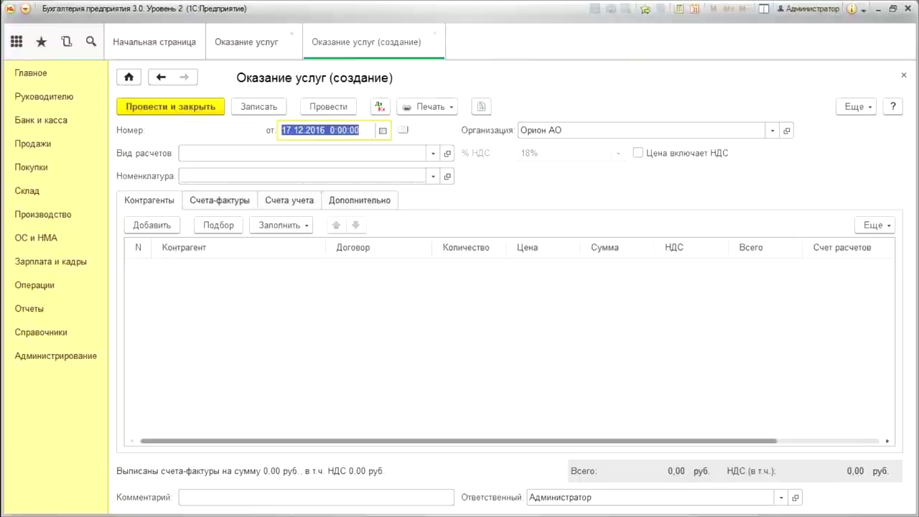
text(3)
text(0.04)
key(Tab)
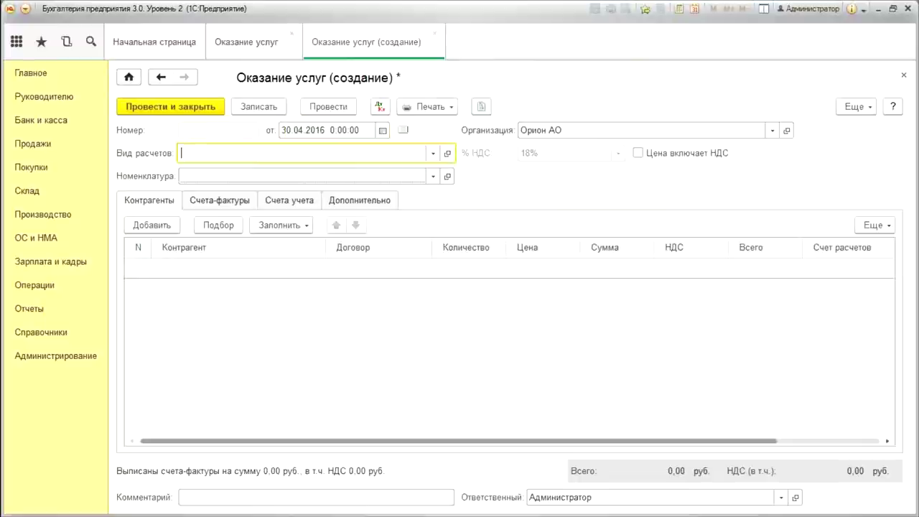
Leave Вид расчетов empty and set the document's Номенклатура to Доставка товара from the наши услуги group
key(Tab)
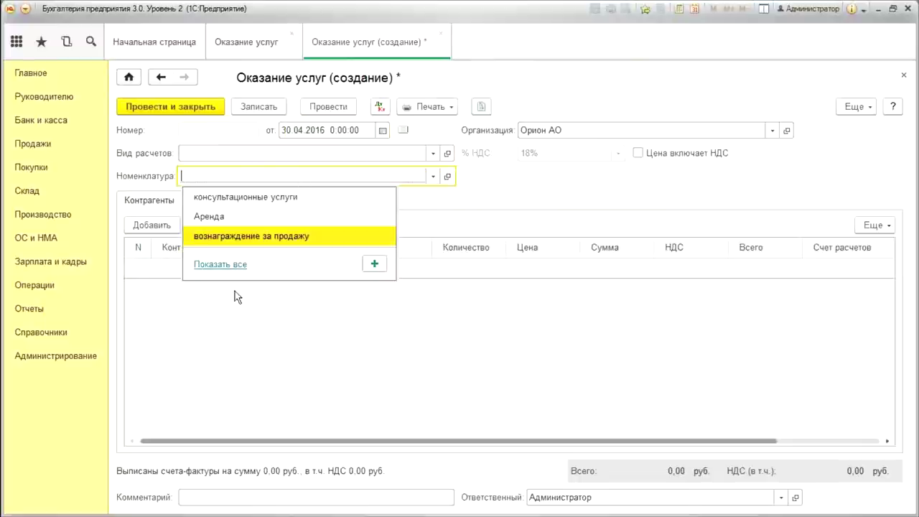
click(221, 266)
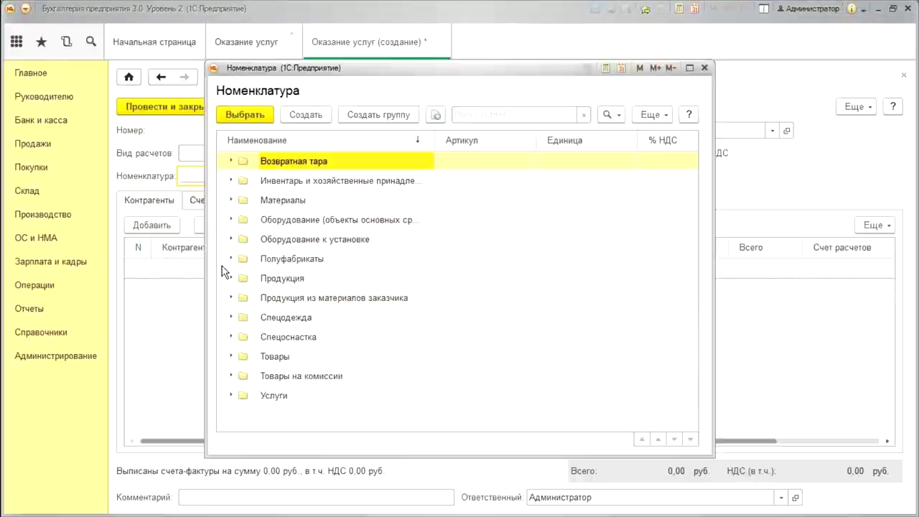
double_click(271, 391)
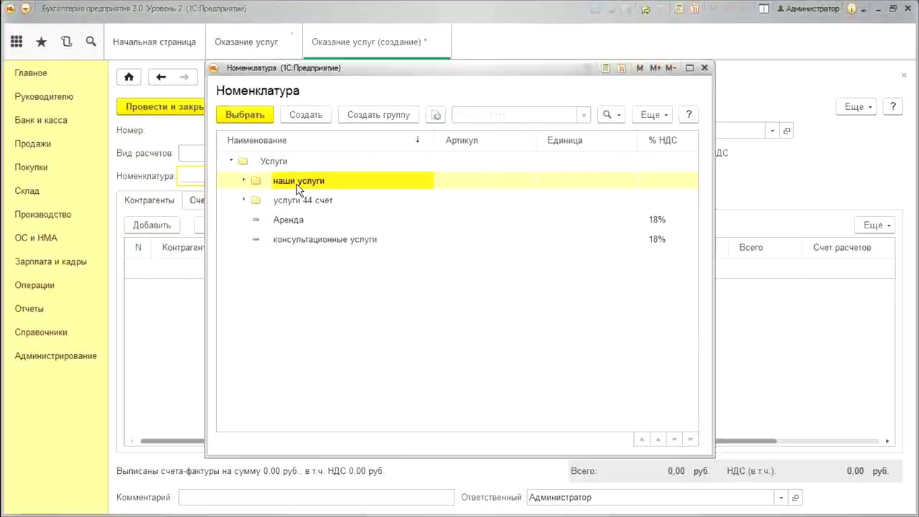
double_click(299, 189)
double_click(342, 205)
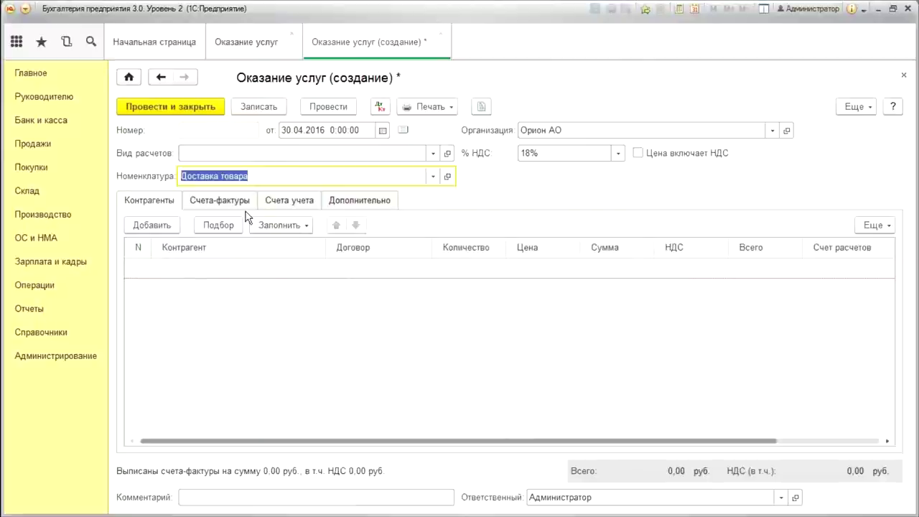
Fill the document's counterparties by picking Домовой, Планета and Трамм АО from the Покупатели group, and close the selection list
click(207, 227)
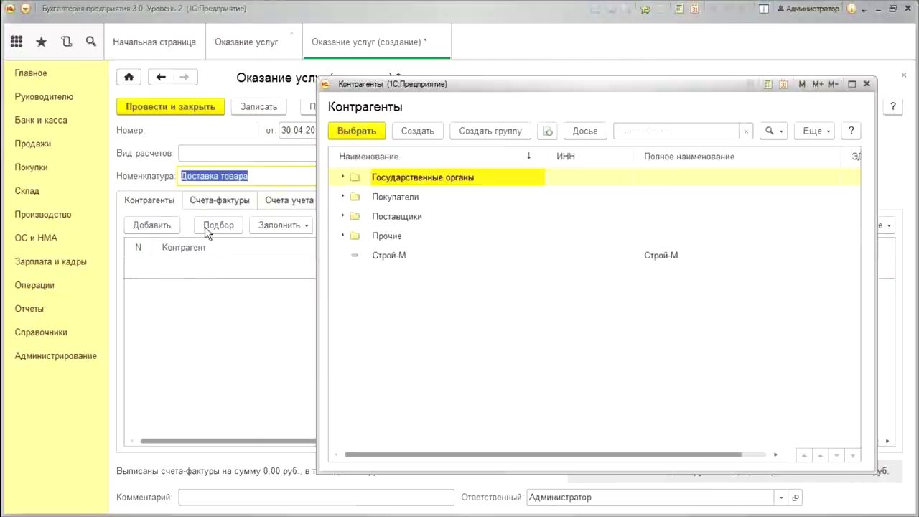
double_click(395, 198)
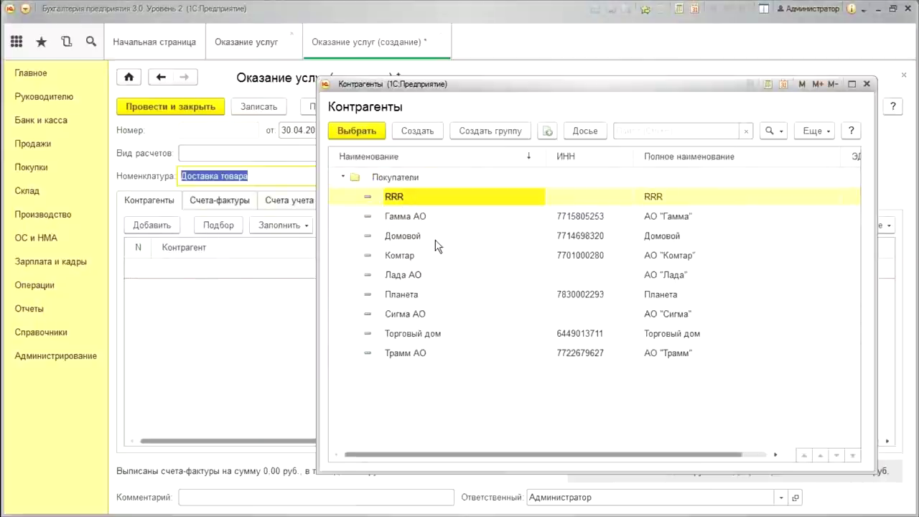
double_click(436, 241)
double_click(445, 290)
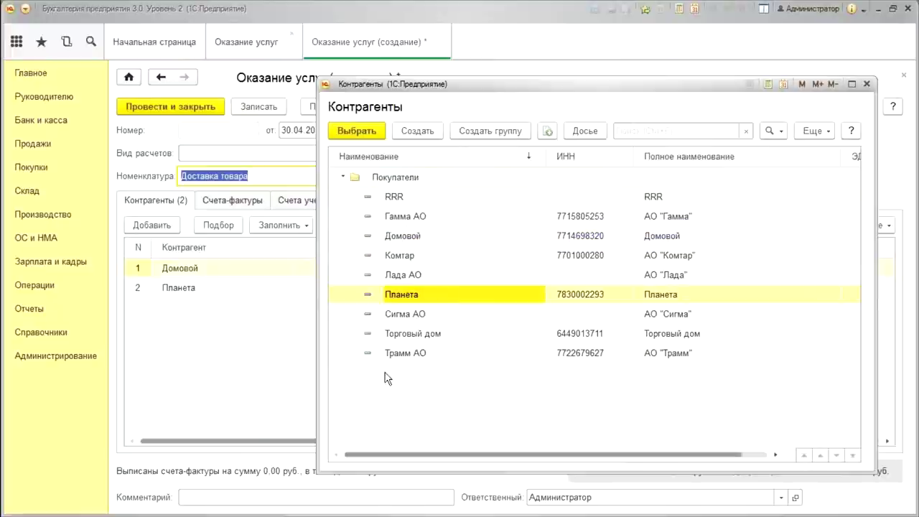
double_click(460, 353)
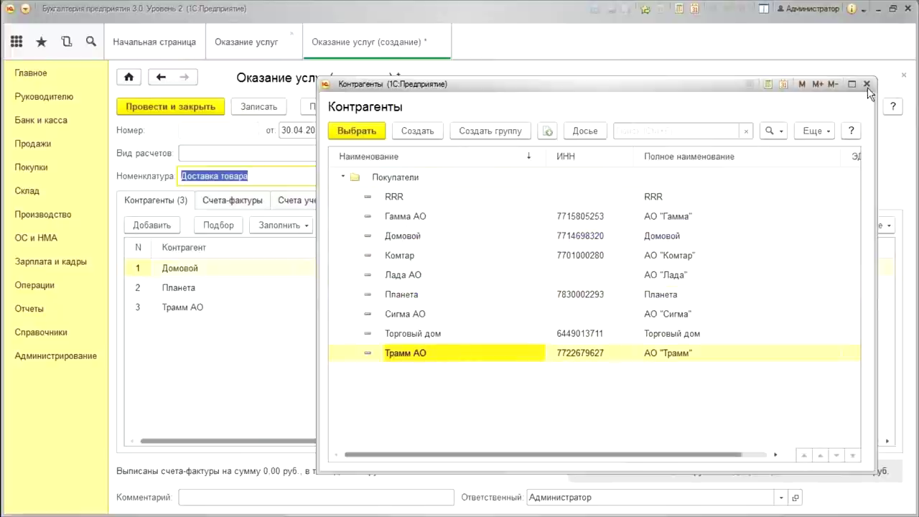
click(867, 84)
Create a contract named 33 for Домовой and save it as the contract in that row
double_click(412, 269)
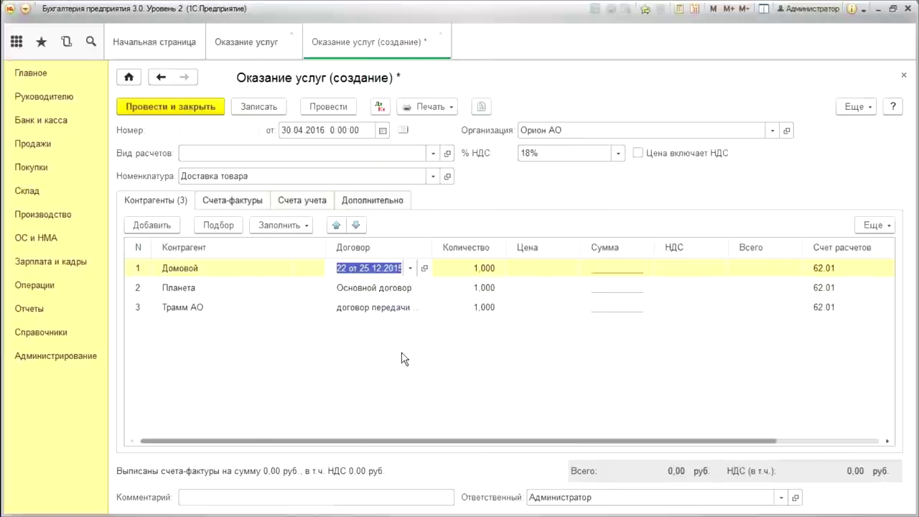
click(410, 268)
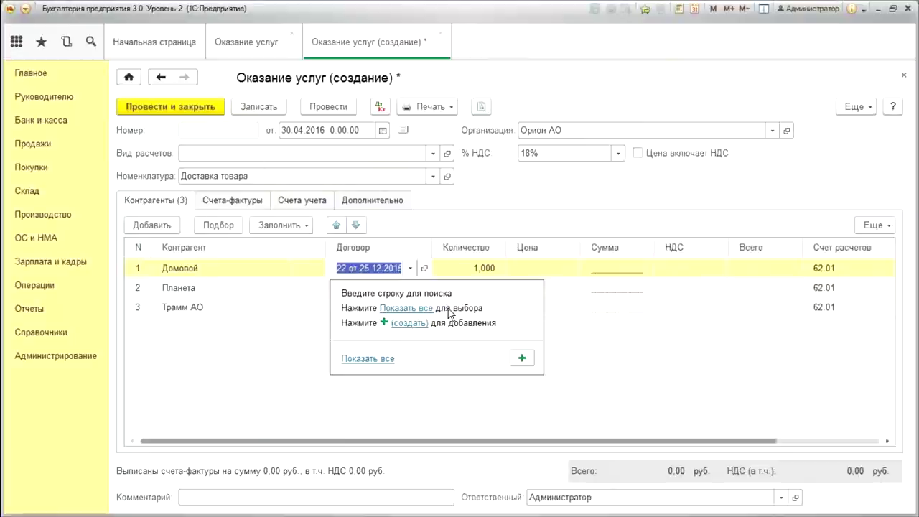
click(408, 323)
key(Tab)
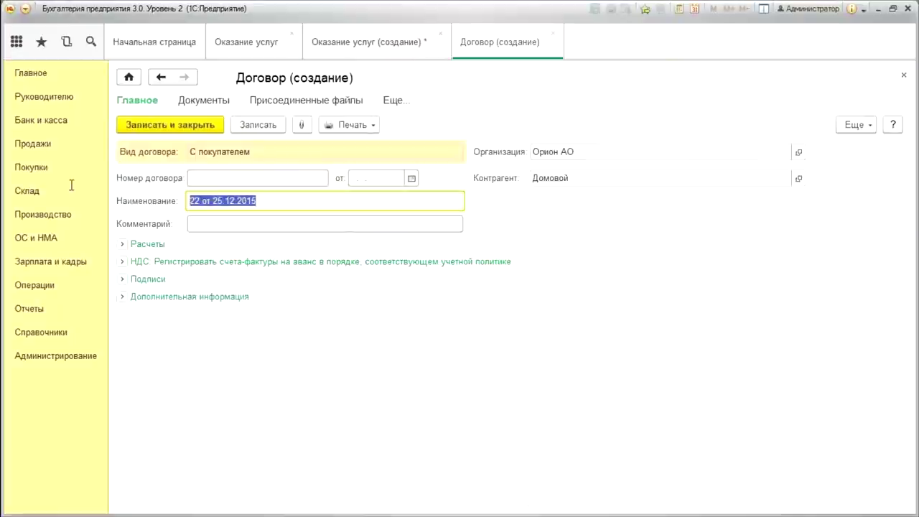
text(33)
key(ctrl+Return)
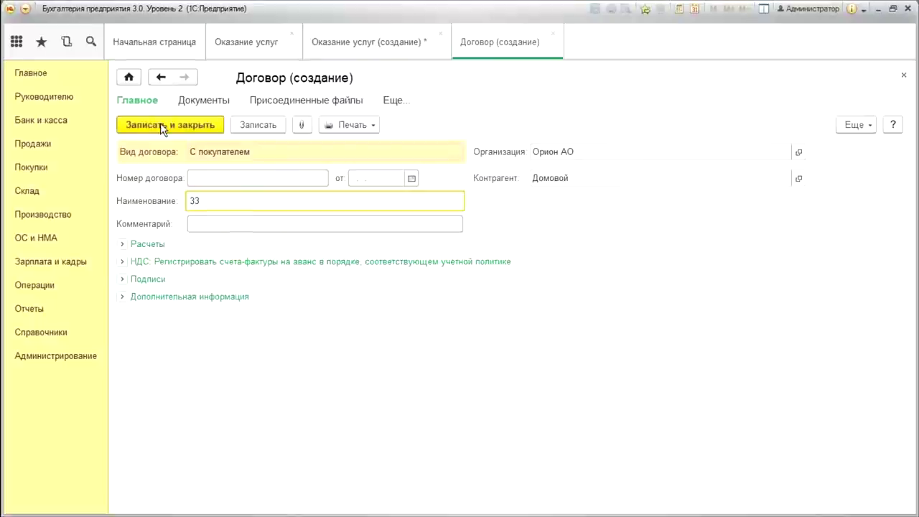
Create a contract for Планета with number and name 34 and save it into that counterparty's row
click(395, 289)
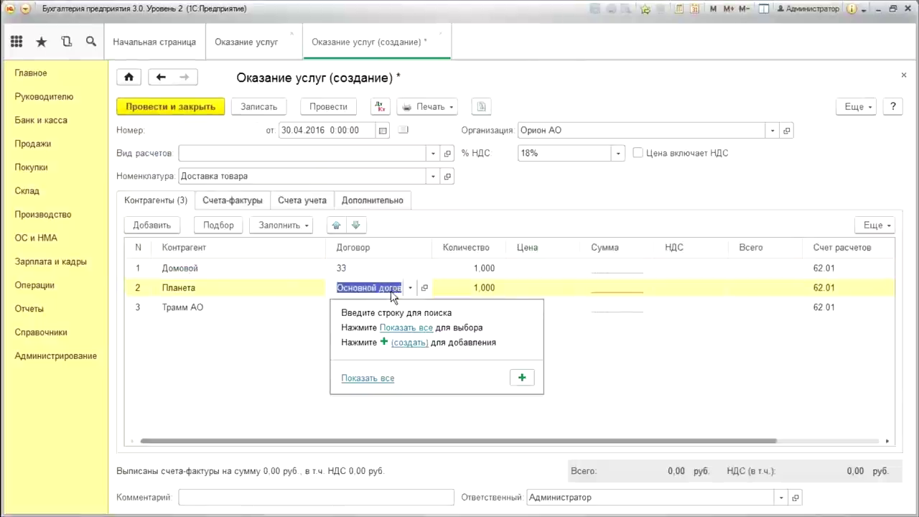
click(410, 344)
text(34)
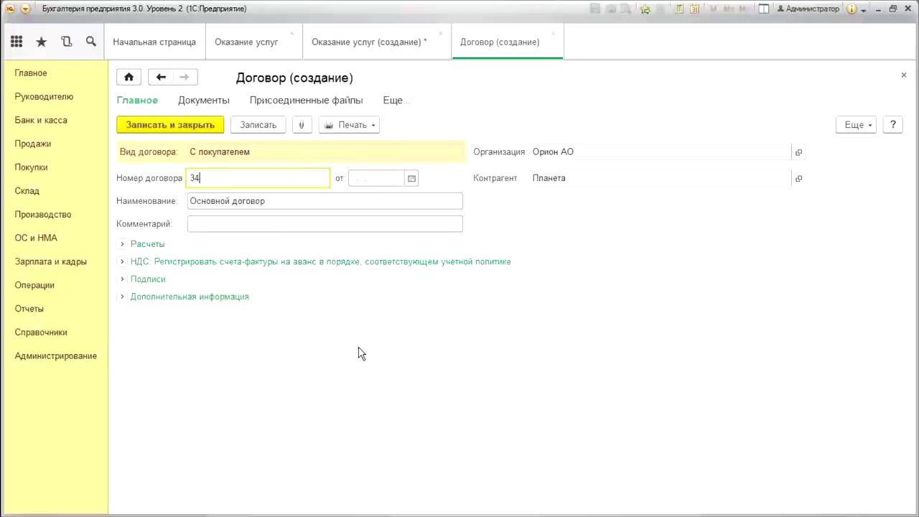
click(310, 208)
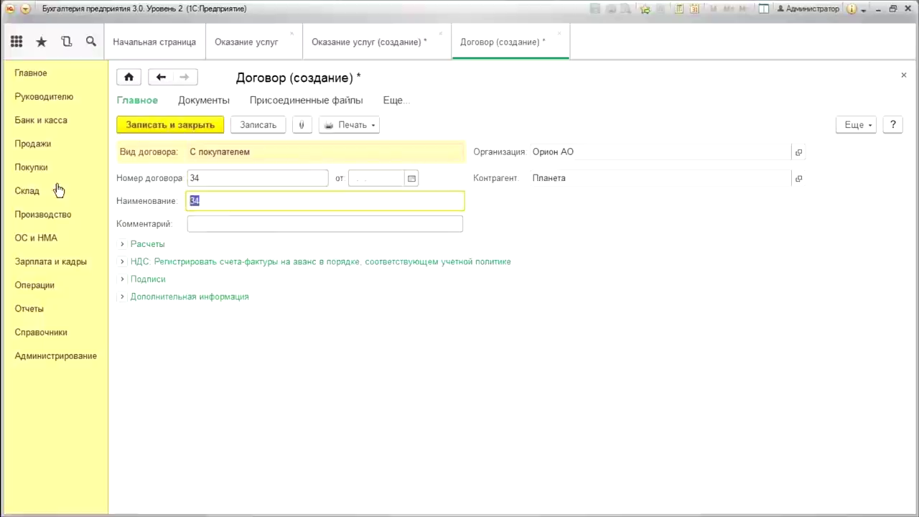
key(ctrl+Return)
Create a contract for Трамм АО with number and name 35 and save it into the third row
click(371, 318)
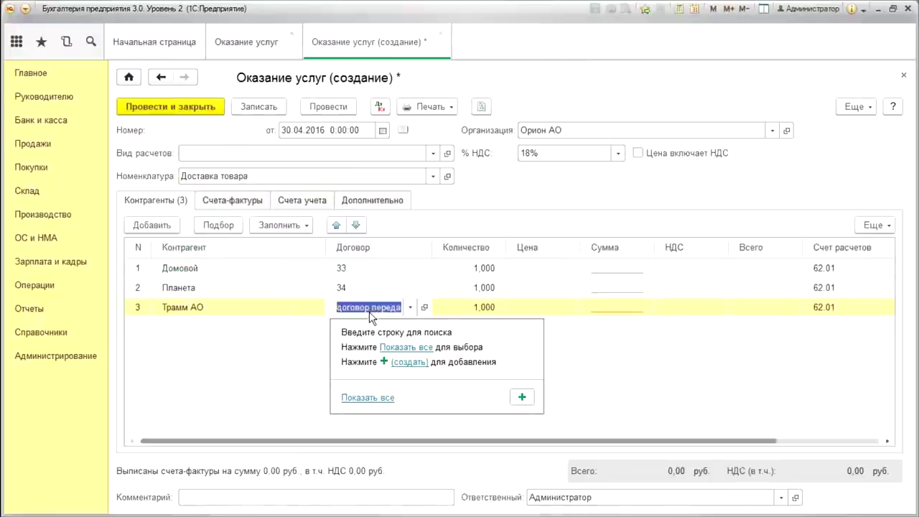
click(411, 361)
text(35)
click(296, 201)
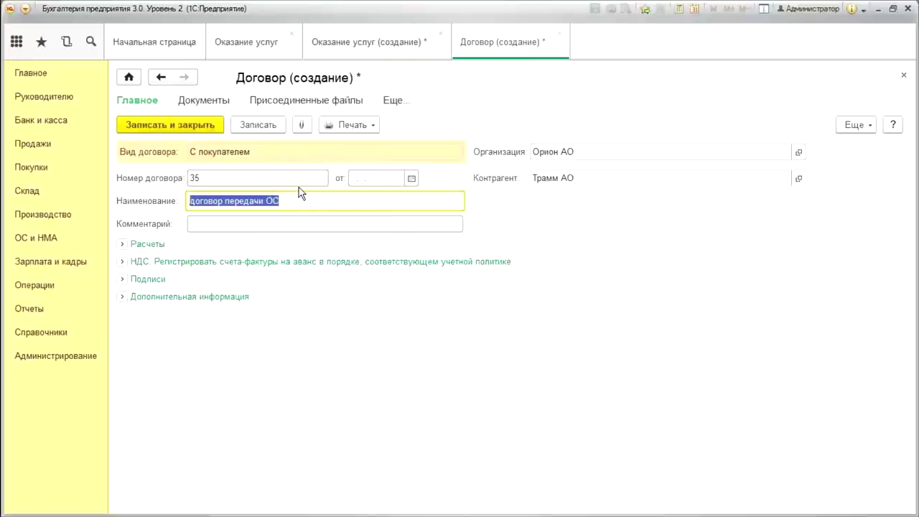
text(35)
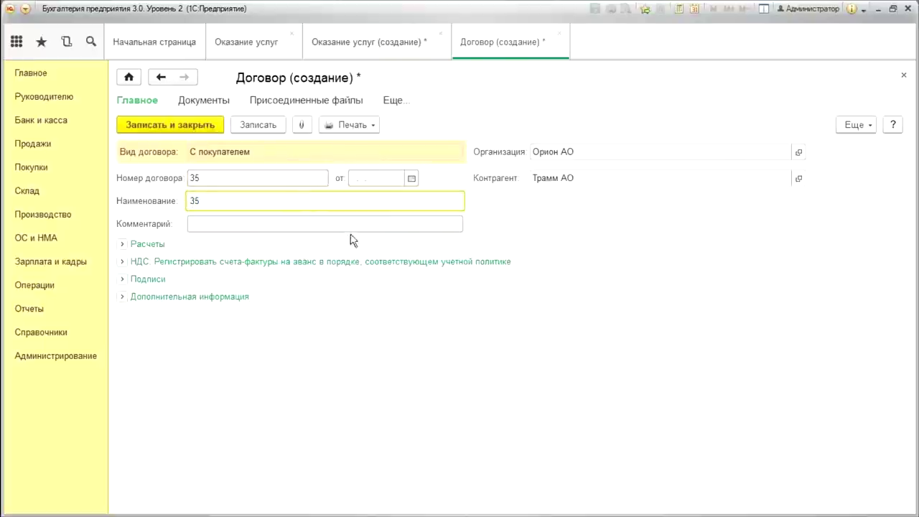
click(176, 125)
Set the quantity to 0 for Домовой, Планета and Трамм АО
click(571, 269)
click(559, 273)
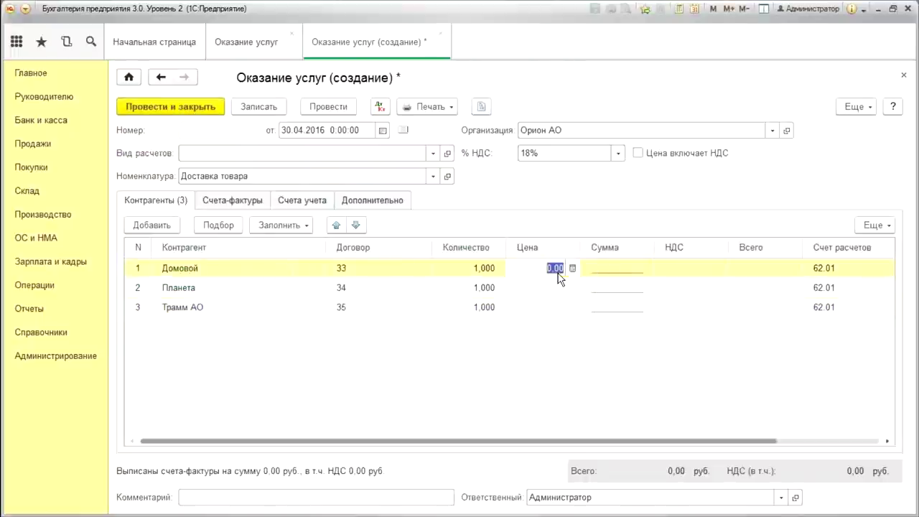
click(480, 269)
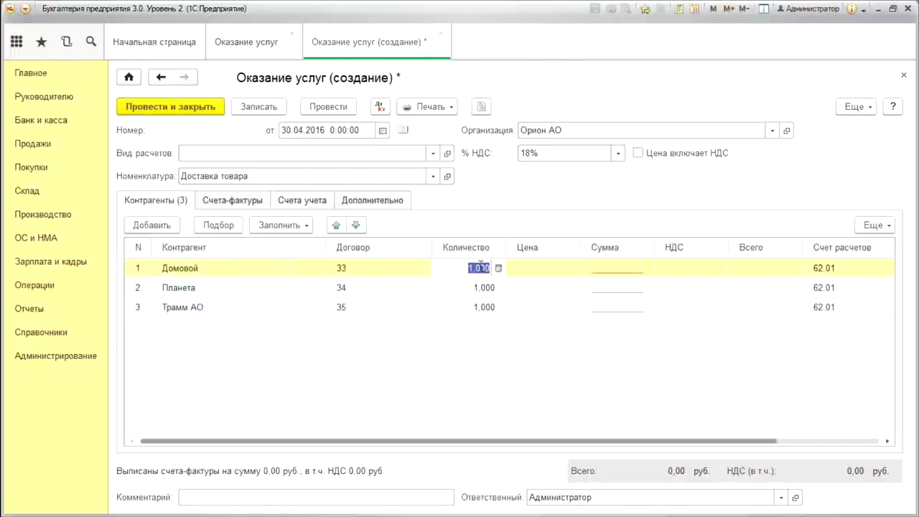
text(0)
click(484, 288)
text(0)
click(484, 307)
text(0)
Set the prices to 5 000 for Домовой, 1 000 for Планета and 2 000 for Трамм АО
click(547, 268)
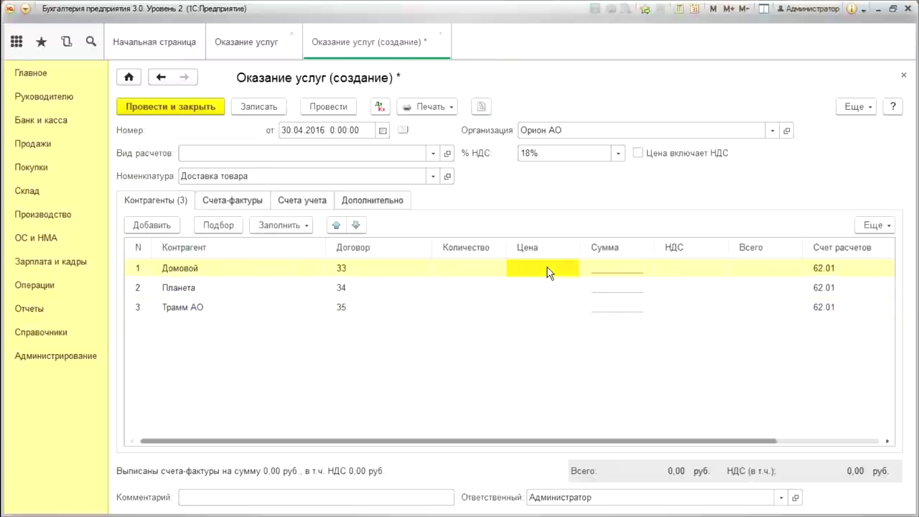
click(547, 267)
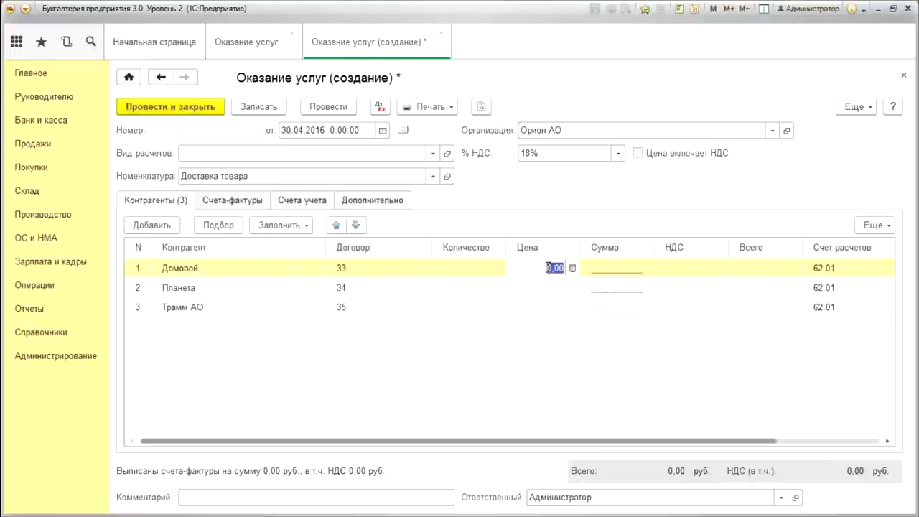
text(5 000)
click(540, 289)
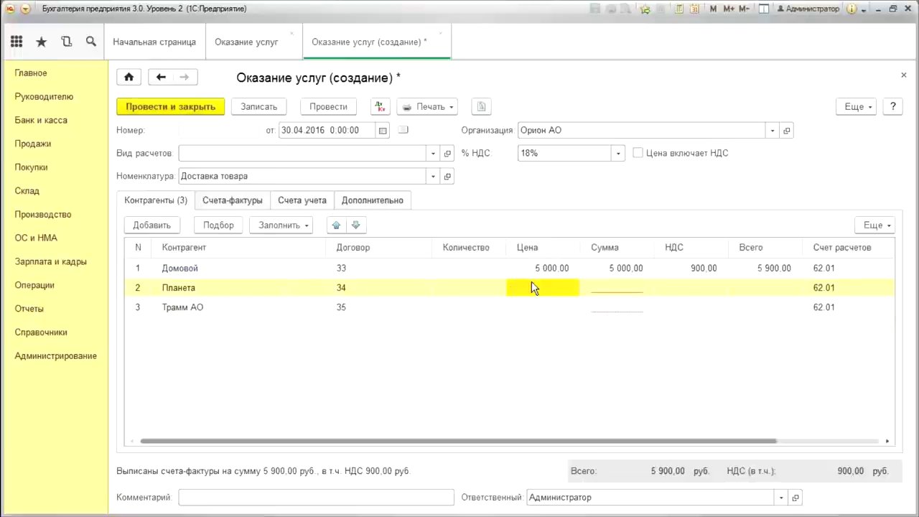
text(100,00)
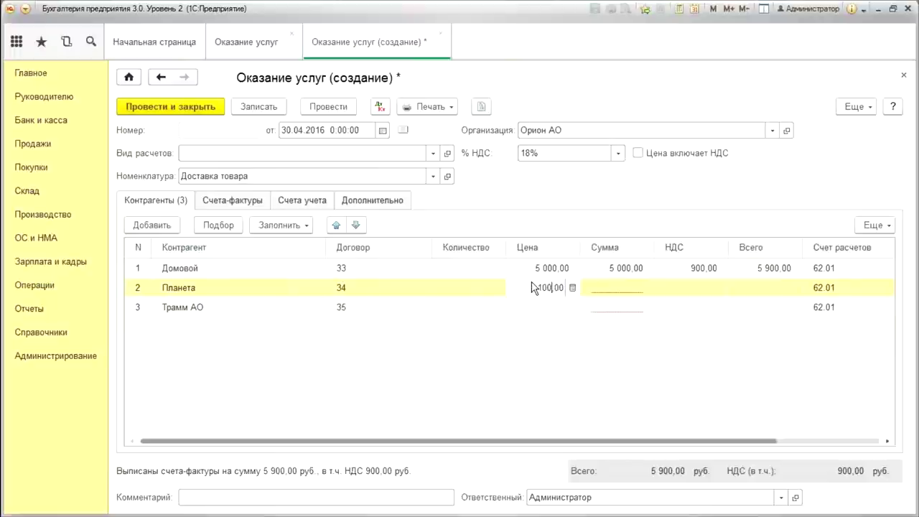
key(Return)
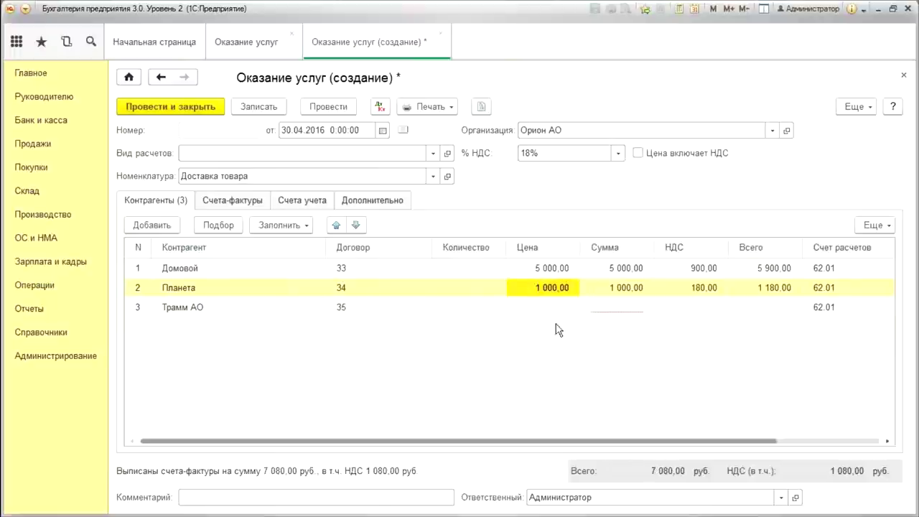
click(551, 308)
click(548, 308)
click(547, 309)
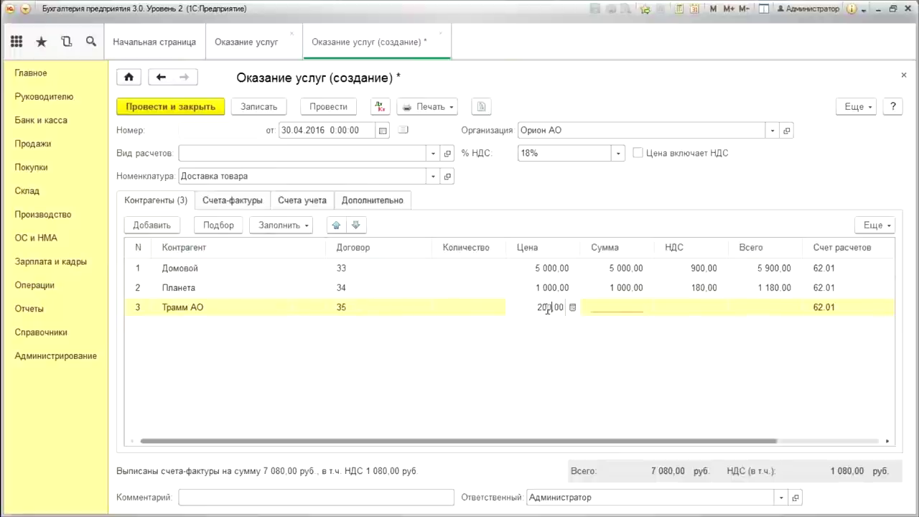
key(Return)
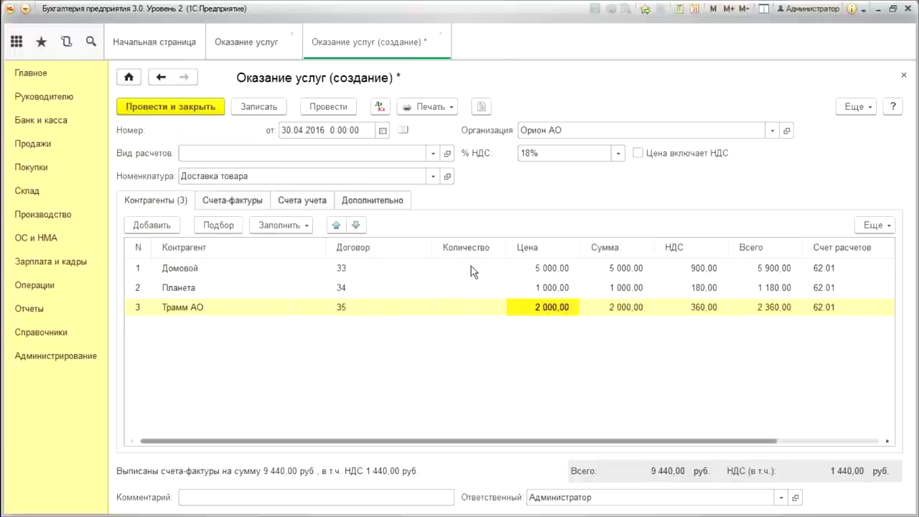
Check the document's list of счета-фактуры, post the document and open its postings
click(237, 201)
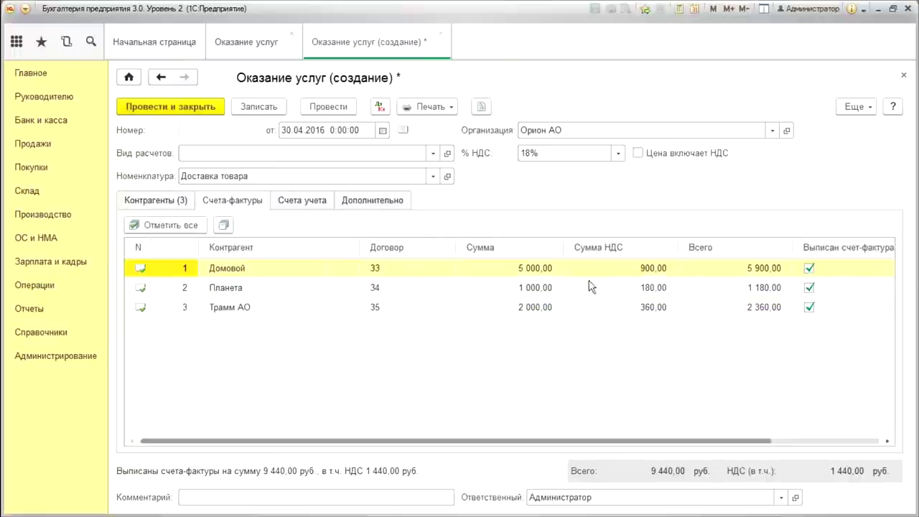
click(323, 111)
click(381, 108)
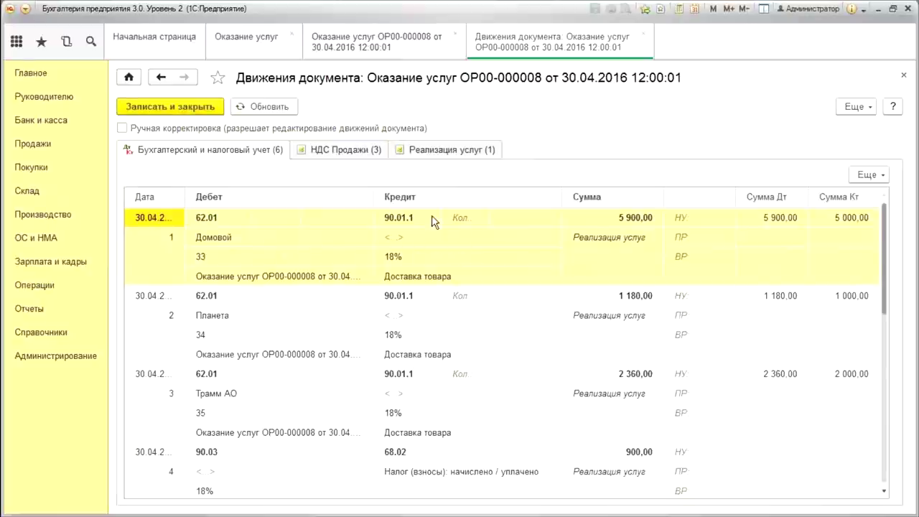
Examine the subconto types of credit account 90.01.1 through temporary manual correction of the postings, and save them with the correction switched off
click(412, 238)
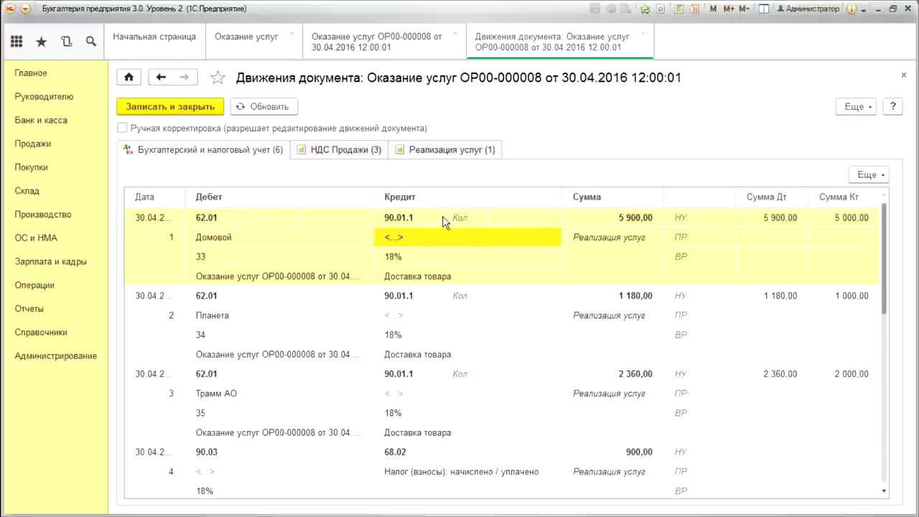
click(421, 219)
click(122, 128)
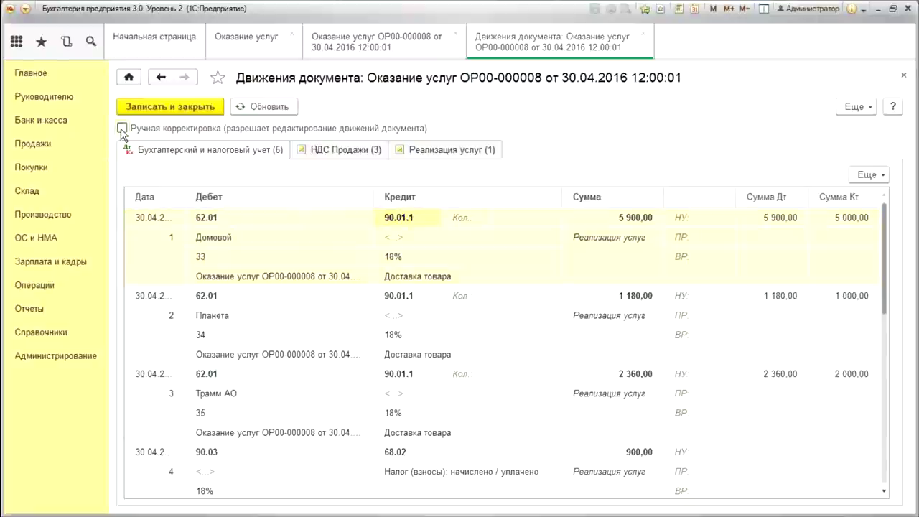
click(431, 218)
click(435, 218)
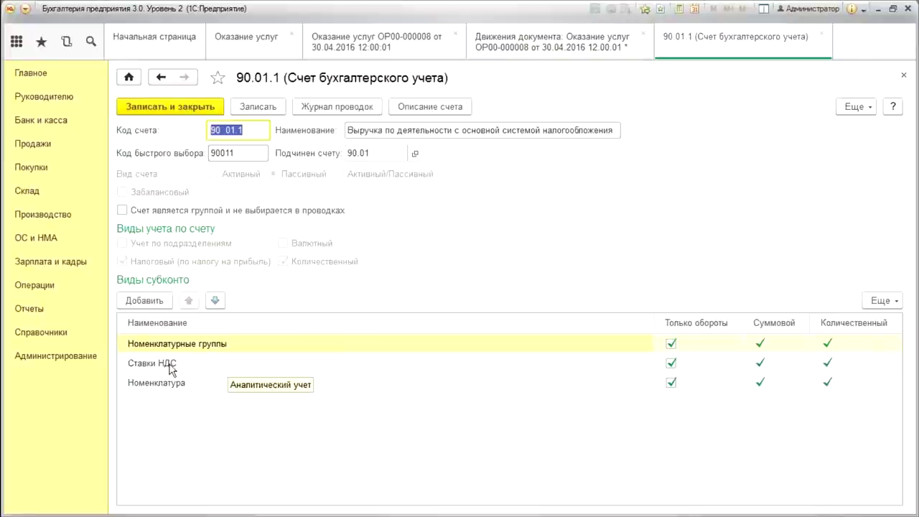
click(903, 75)
click(122, 128)
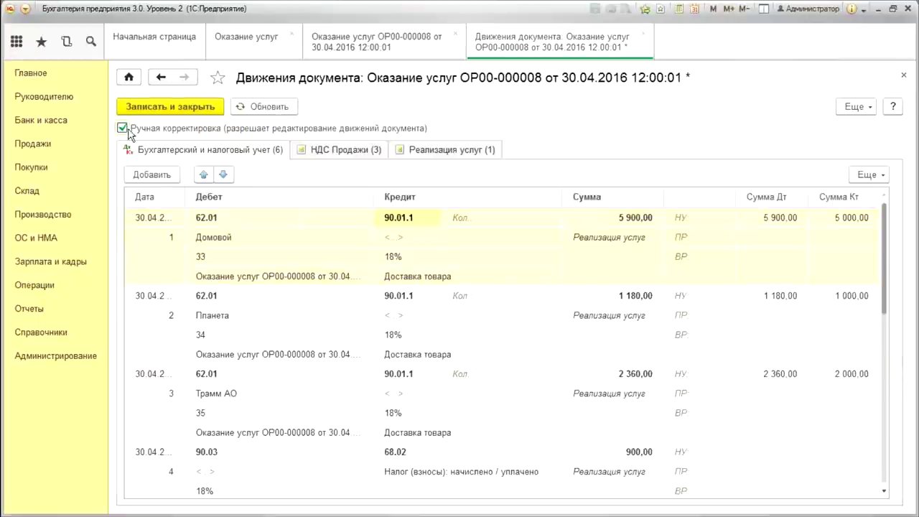
click(181, 111)
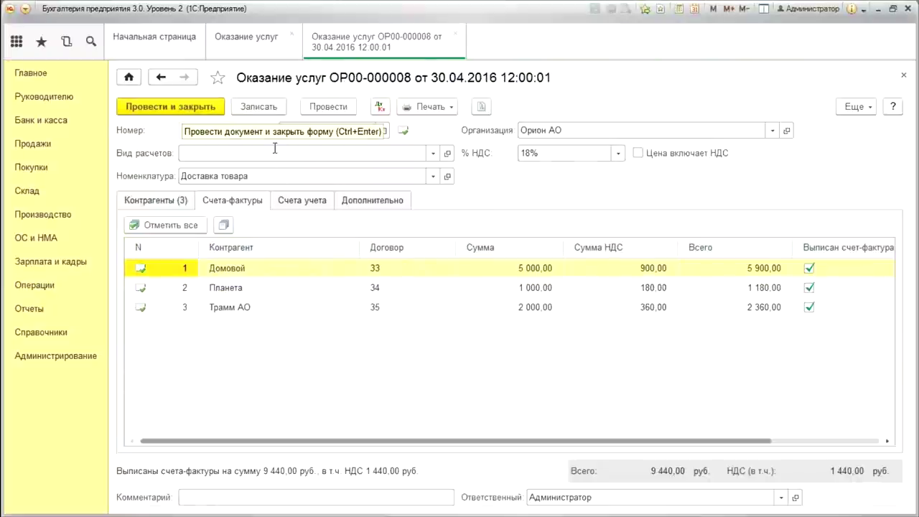
Check the postings once more, save and close them, and post and close the Доставка товара document
click(381, 108)
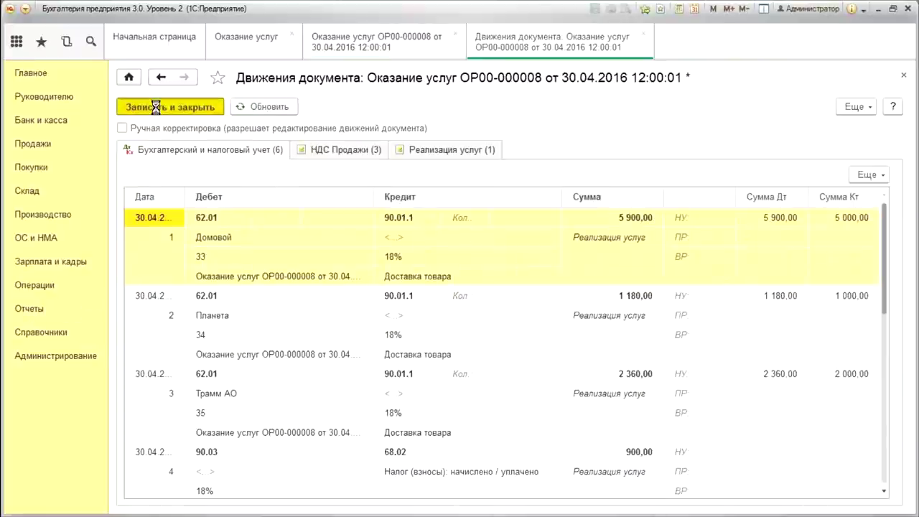
click(158, 108)
click(158, 108)
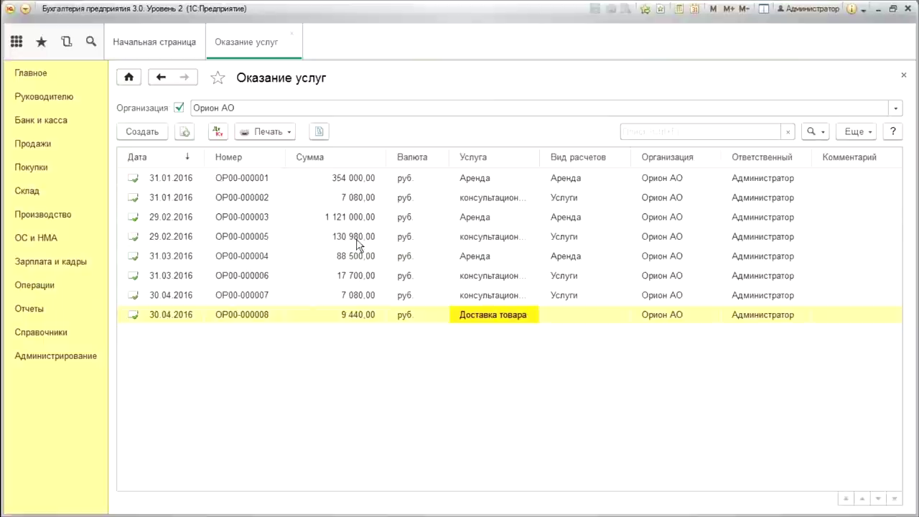
Compare the postings of the Доставка товара document with those of the 30.04.2016 consulting services document above it
click(217, 131)
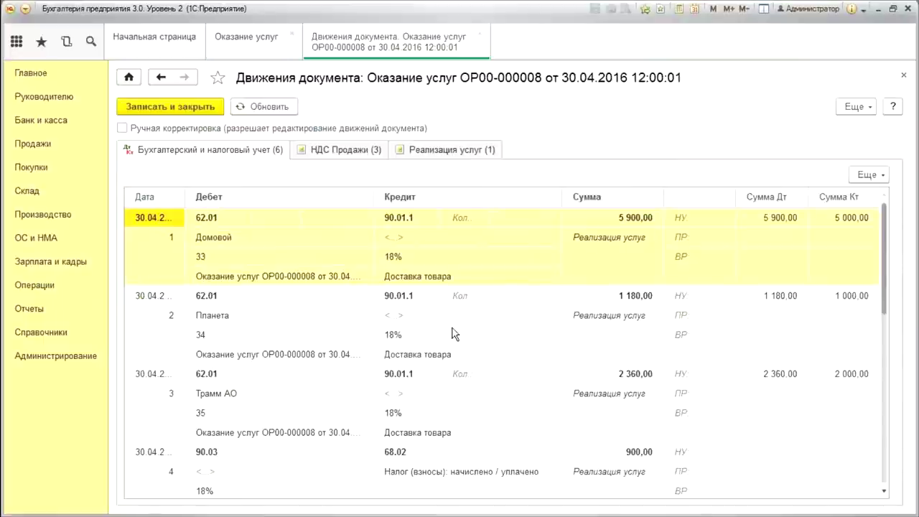
click(903, 75)
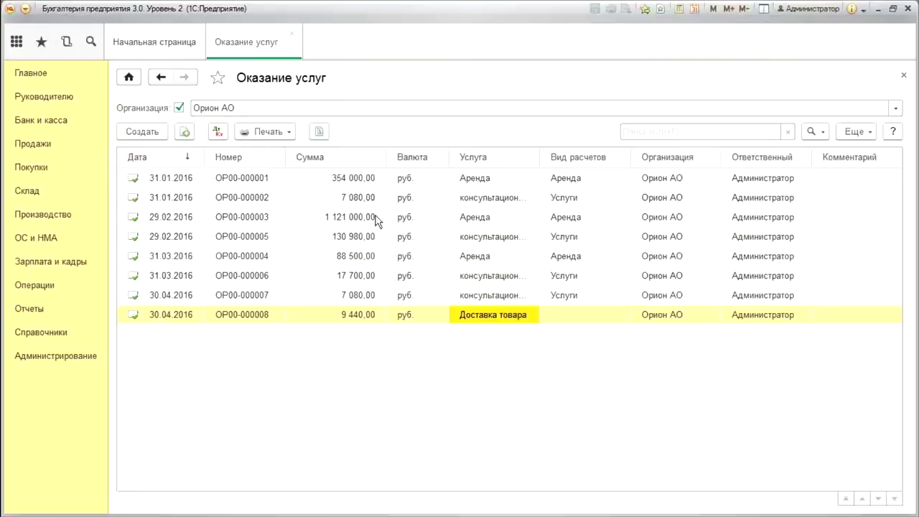
click(290, 298)
click(217, 131)
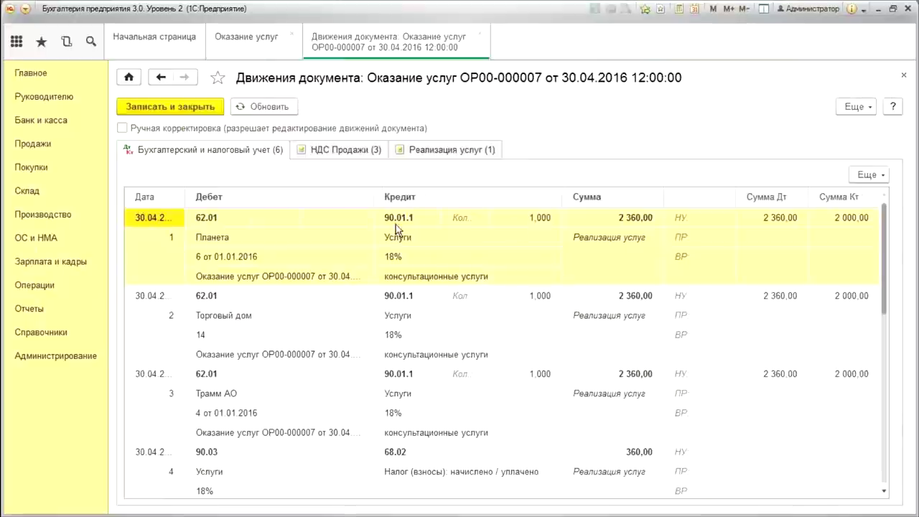
Close the 30.04.2016 postings and examine the postings of the 31.03.2016 consulting services document
click(433, 338)
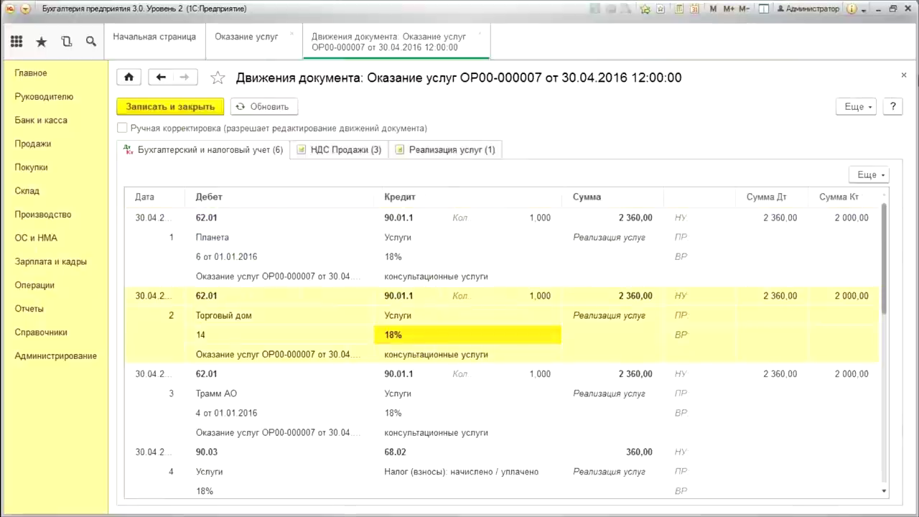
click(903, 76)
click(257, 276)
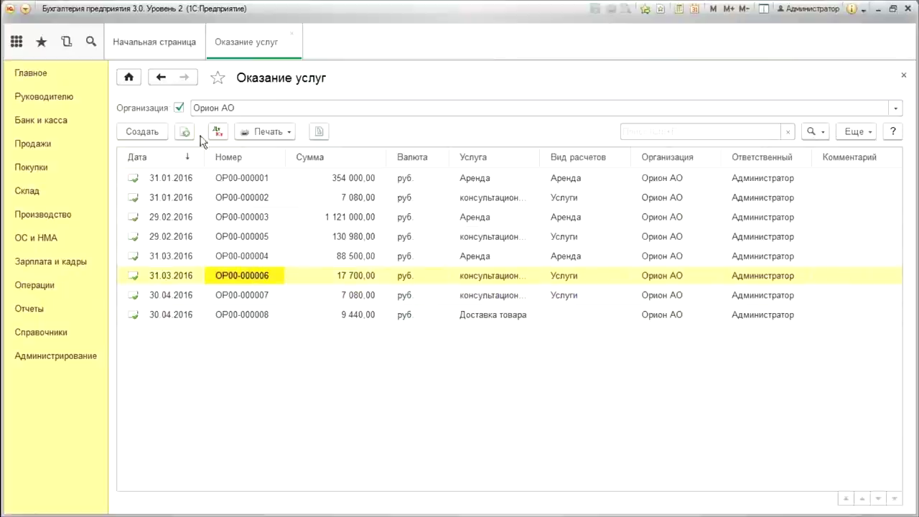
click(218, 131)
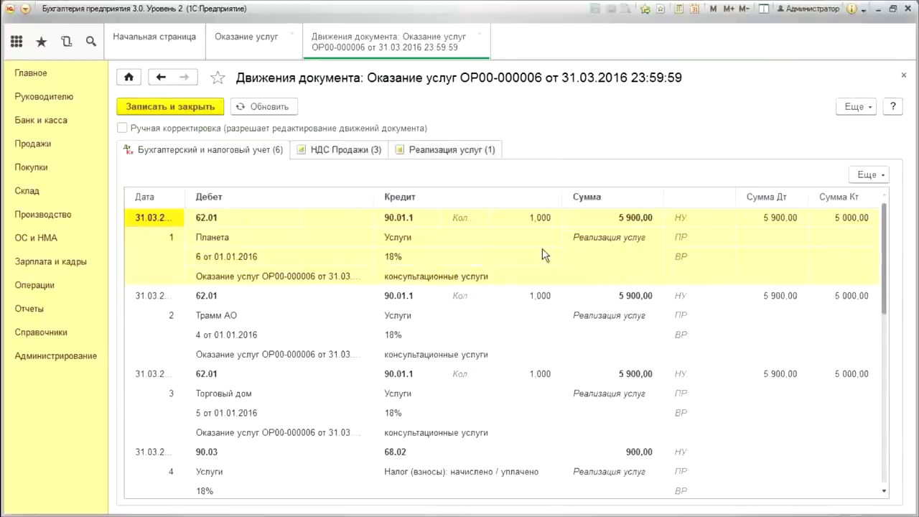
click(904, 75)
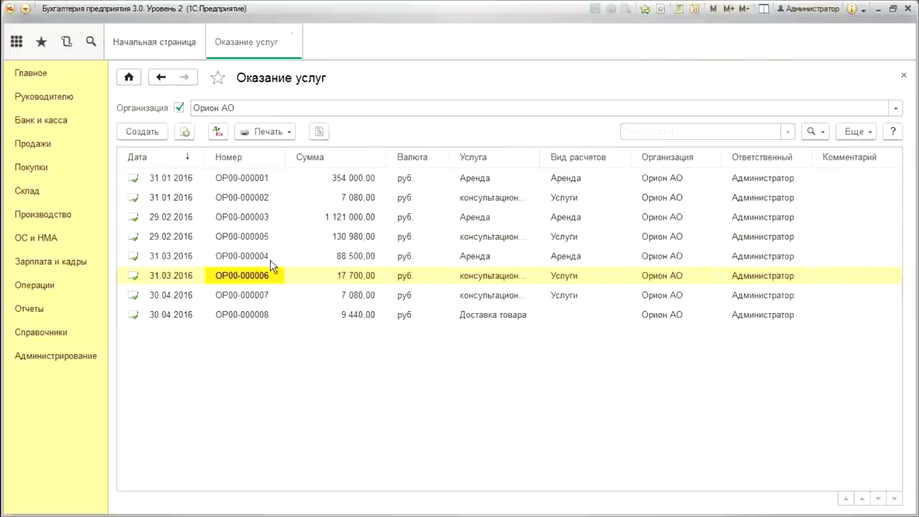
Examine the postings of the 31.03.2016 Аренда document and close them
click(375, 256)
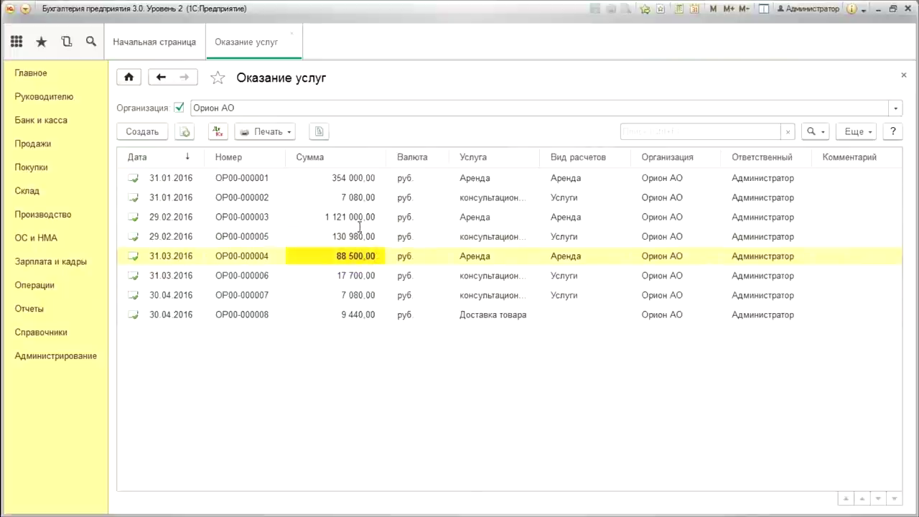
click(217, 133)
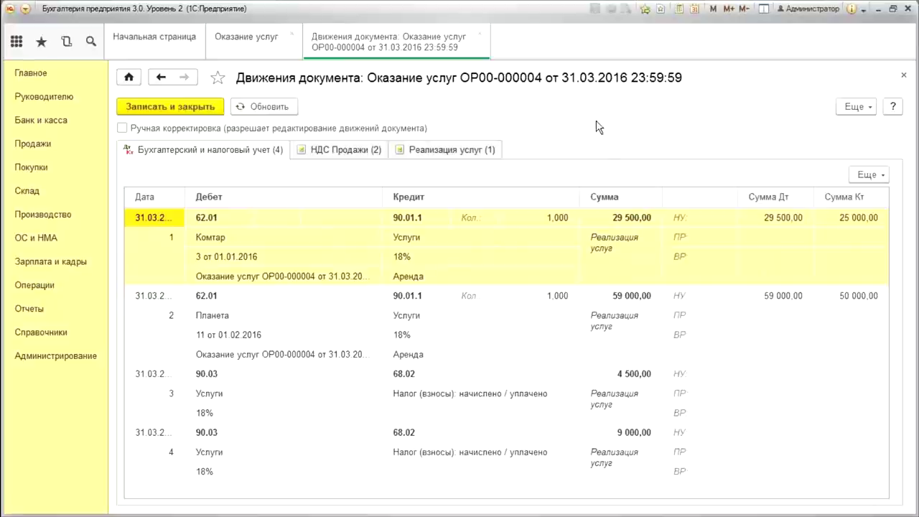
click(546, 274)
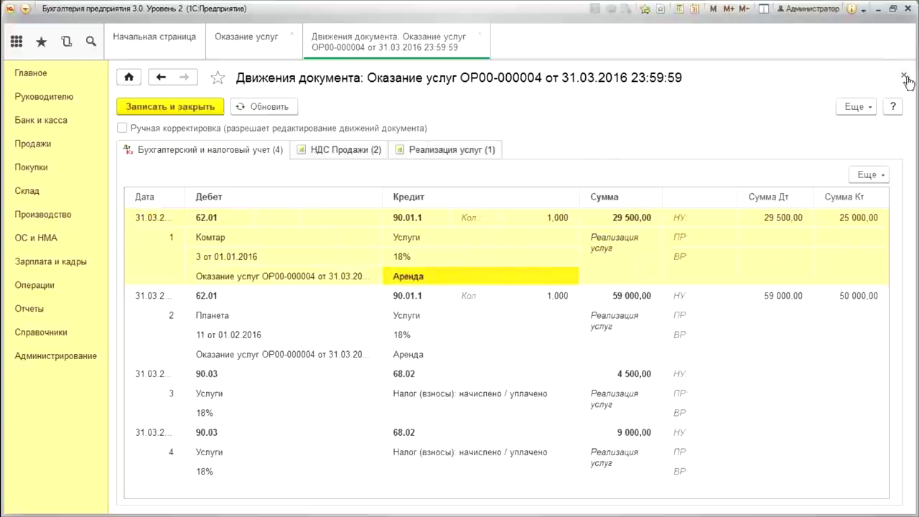
click(903, 75)
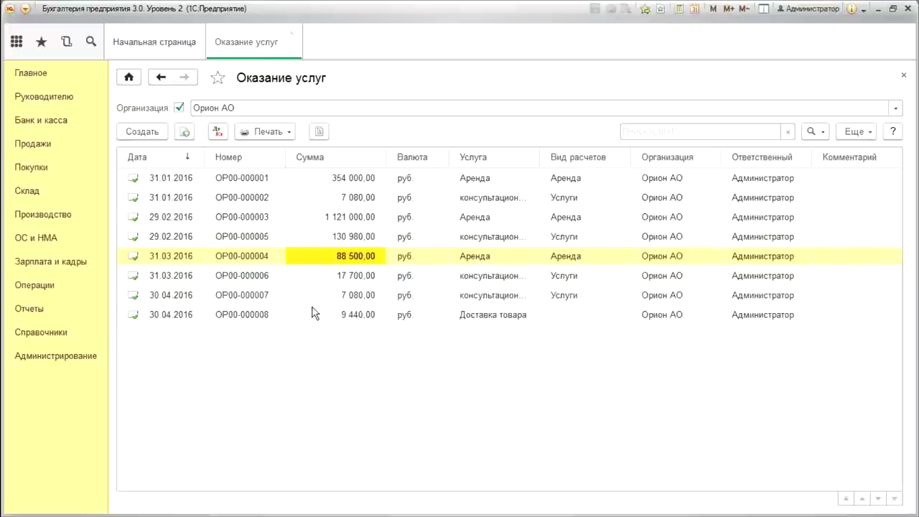
Create an Оказание услуг document dated 31.05.2016 for Доставка товара, without a settlement type, and fill its counterparty table automatically
click(124, 133)
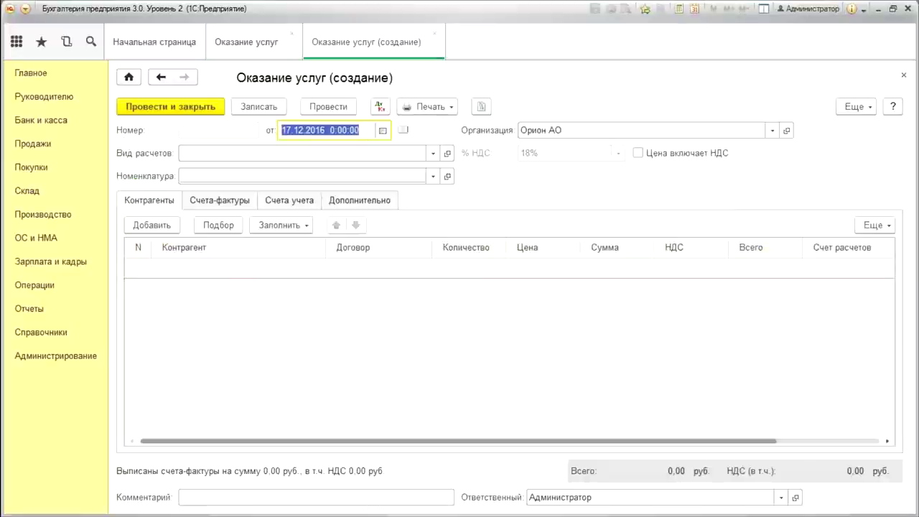
text(31.05)
key(Tab)
key(Tab)
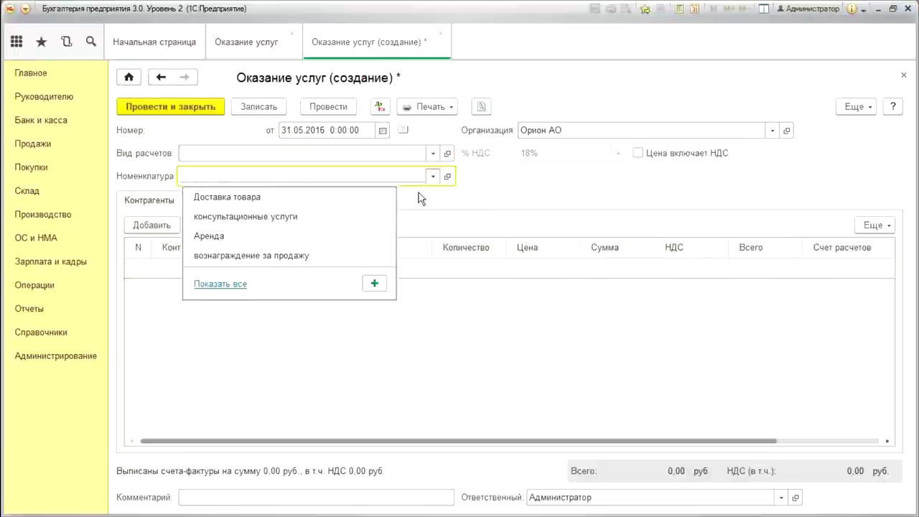
click(269, 199)
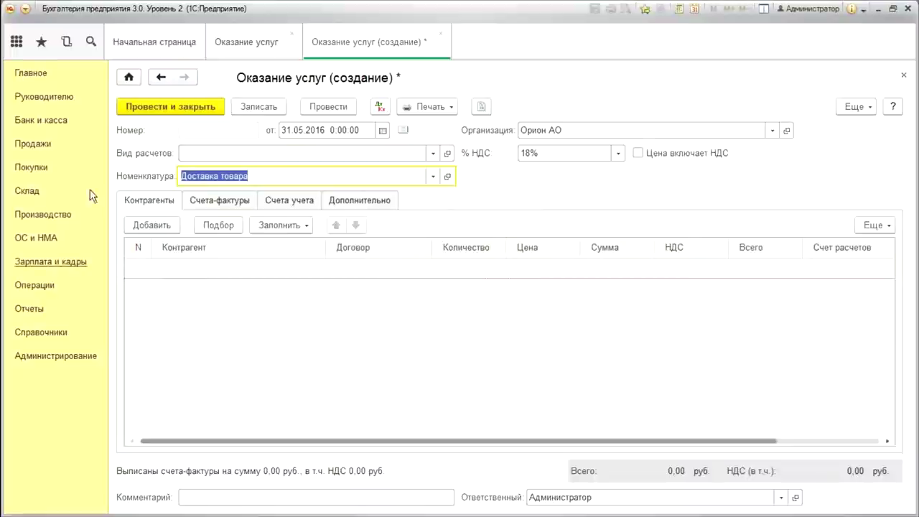
click(282, 225)
click(272, 247)
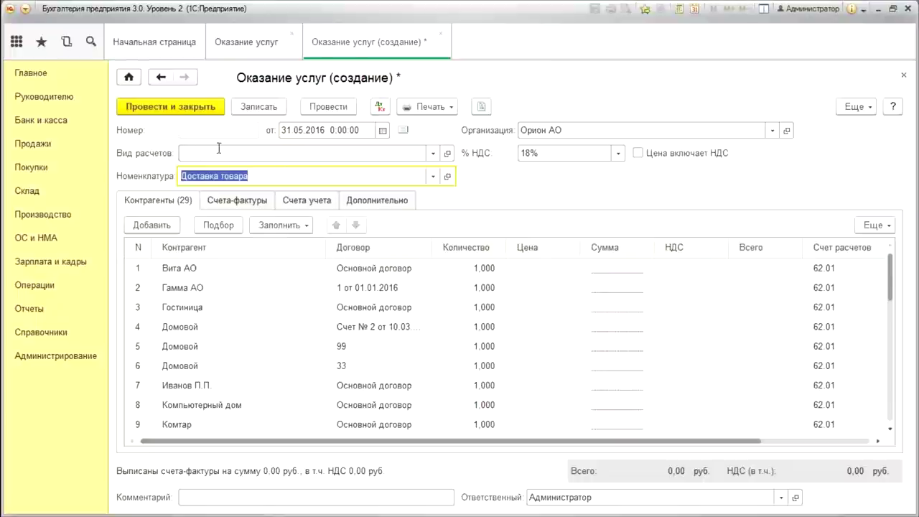
Delete the surplus counterparty rows, keeping only Домовой with contract 33, Планета with contract 34 and Трамм АО with contract 35
click(416, 275)
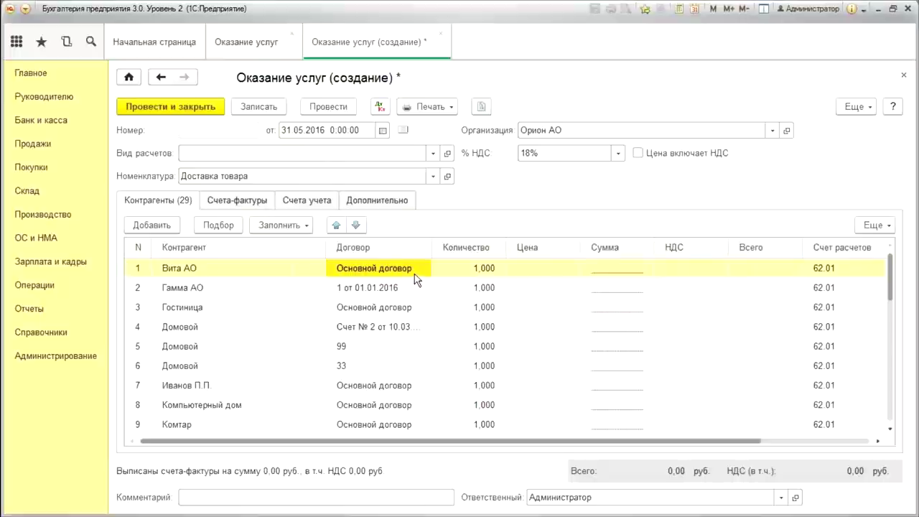
key(Down)
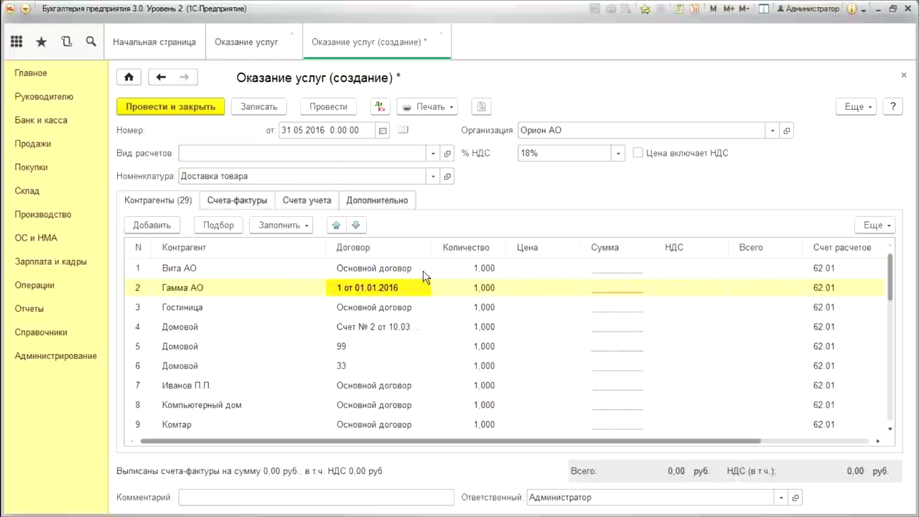
key(Up)
key(Delete)
key(Delete)
key(Delete)
key(Delete)
key(Delete)
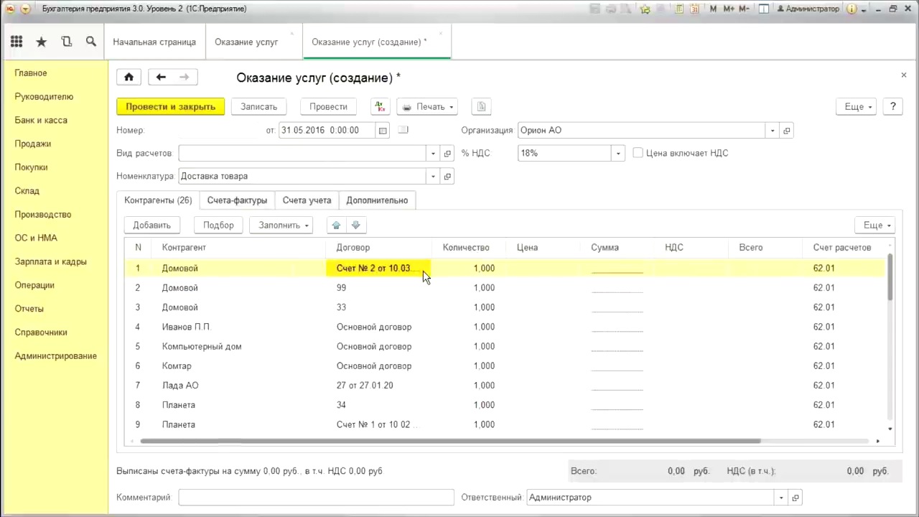
key(Down)
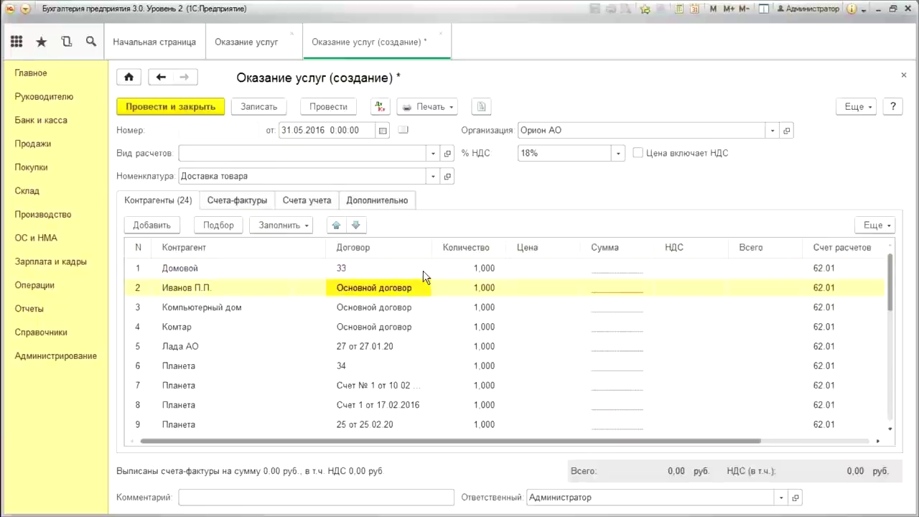
key(Delete)
key(Delete)
key(Delete)
key(Delete)
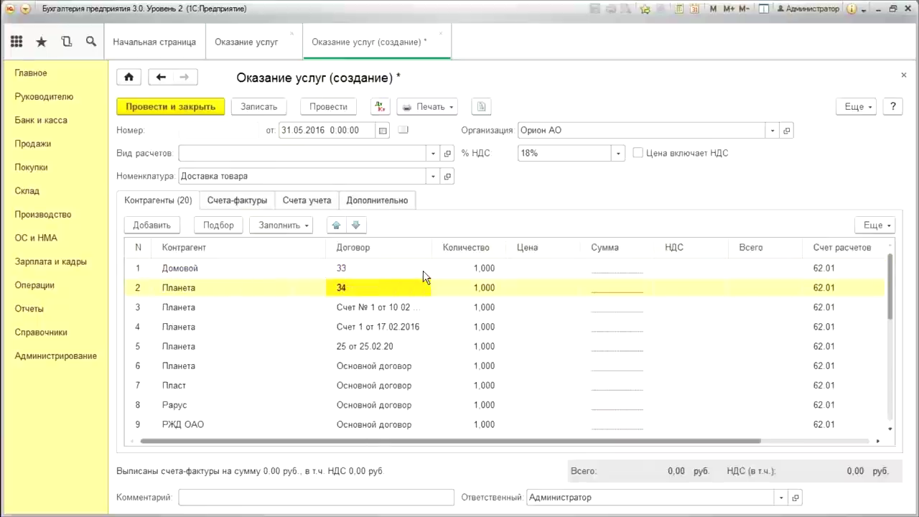
key(Down)
key(Delete)
key(Delete)
key(Delete)
key(Delete)
key(Delete)
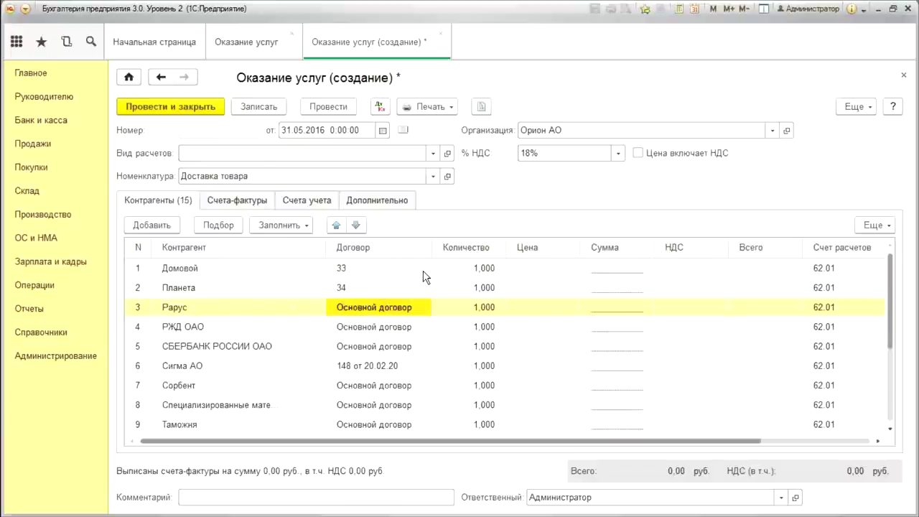
key(Delete)
key(Delete)
key(Delete)
key(Delete)
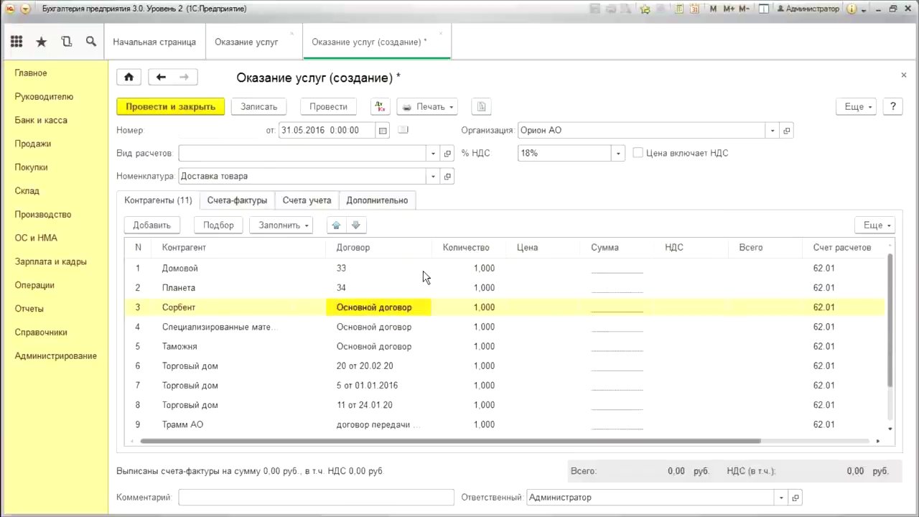
key(Delete)
key(Delete)
key(Delete)
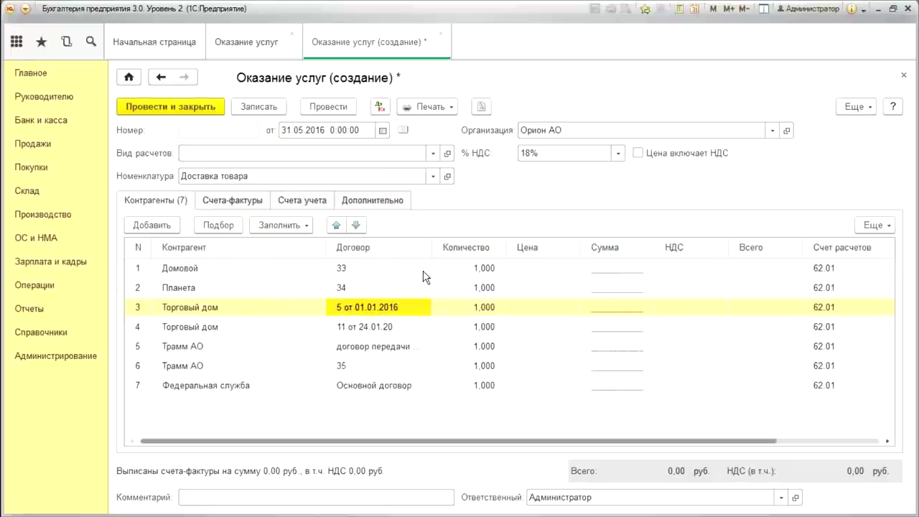
key(Delete)
key(Delete)
key(Delete)
key(Down)
key(Delete)
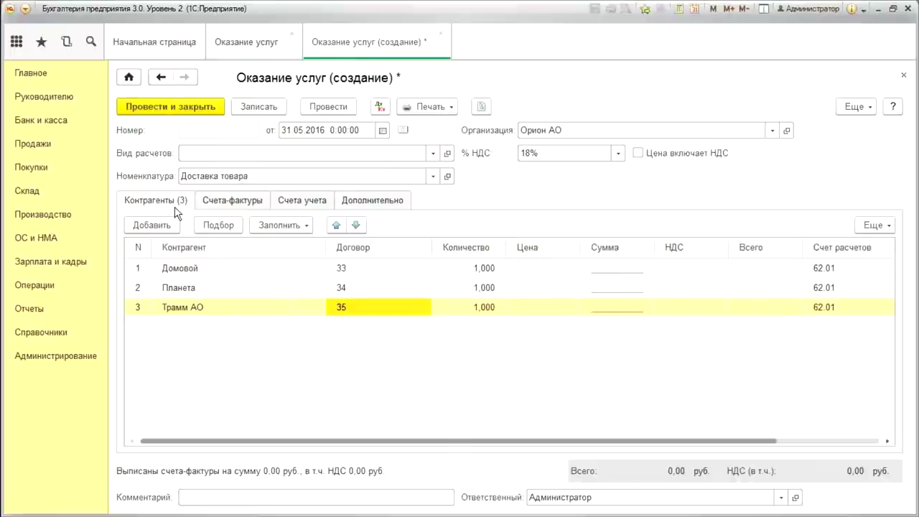
Mark счета-фактуры as issued for all counterparties, and close the new document without saving it
click(231, 200)
click(166, 226)
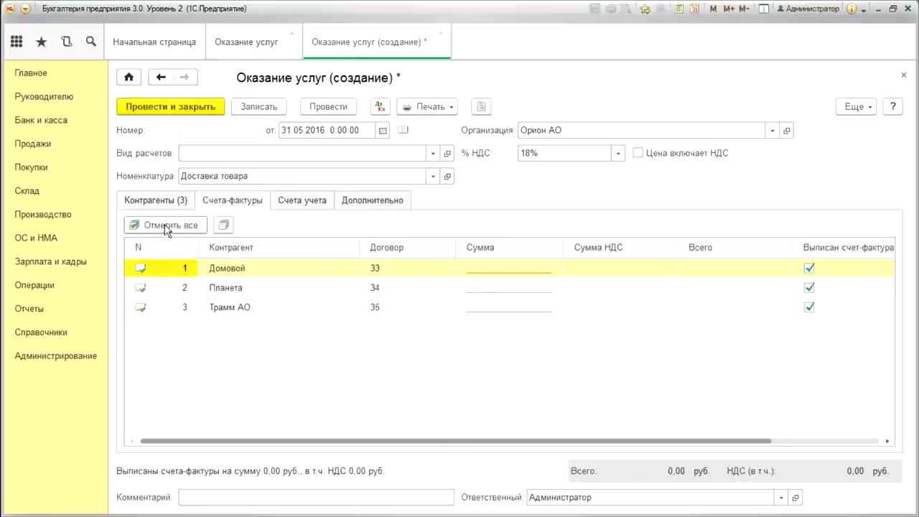
click(157, 202)
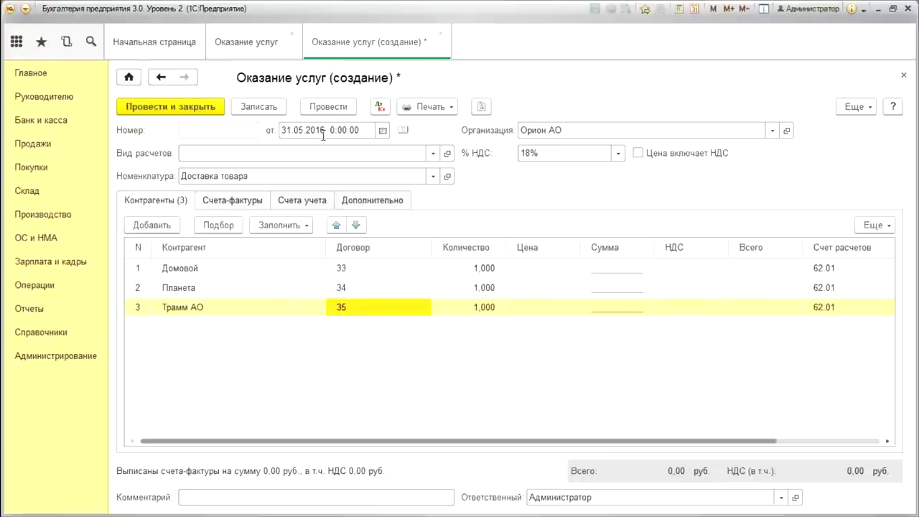
click(441, 34)
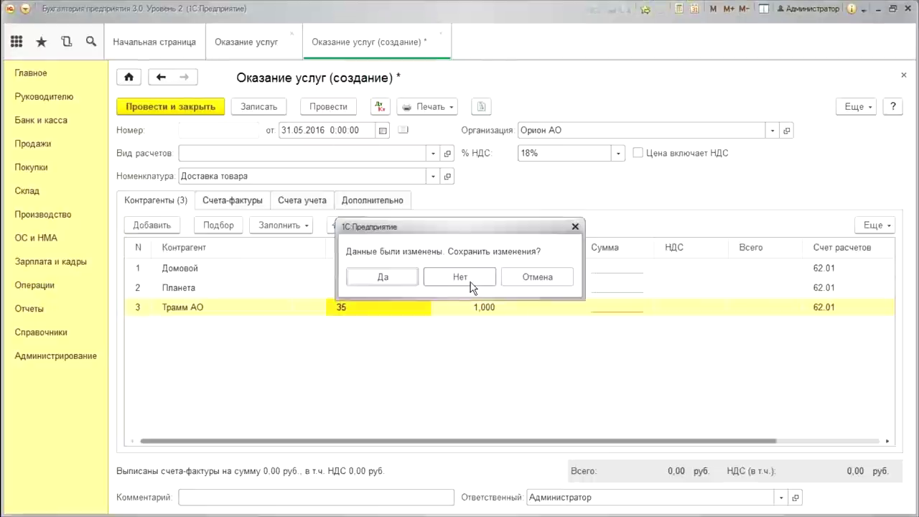
click(544, 274)
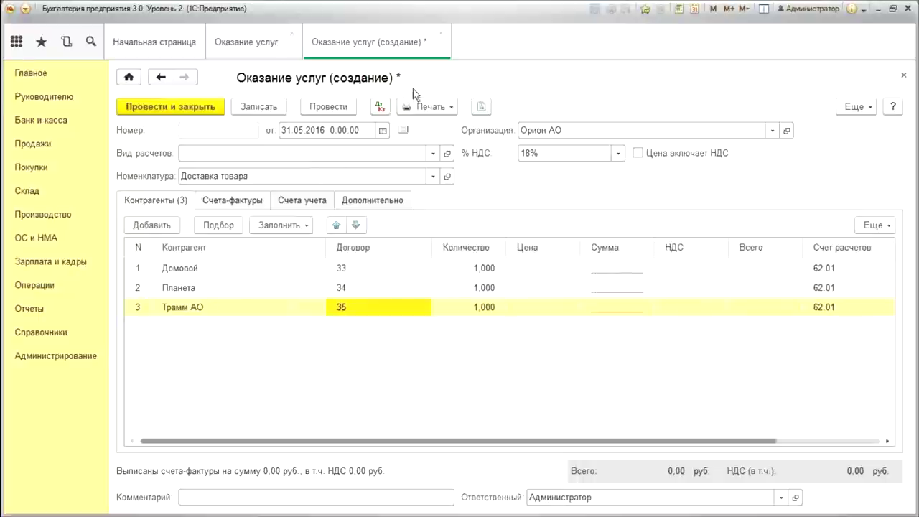
click(440, 35)
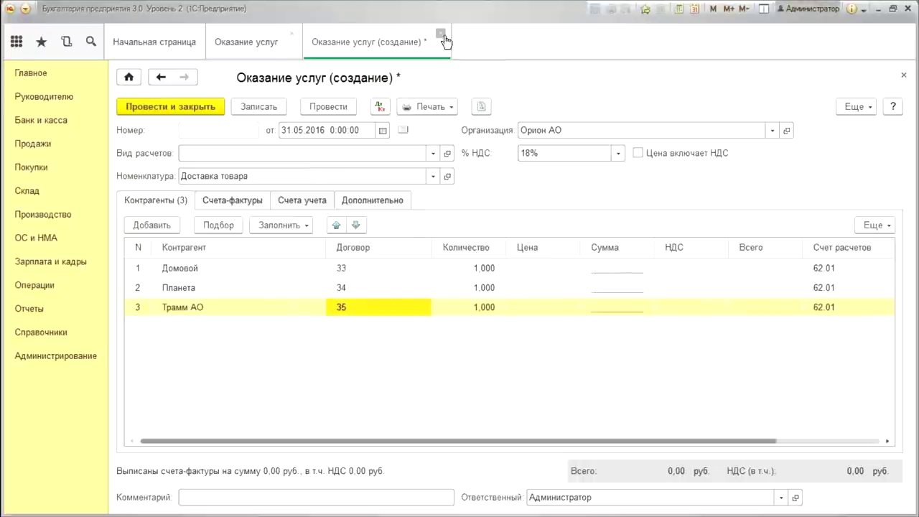
click(441, 278)
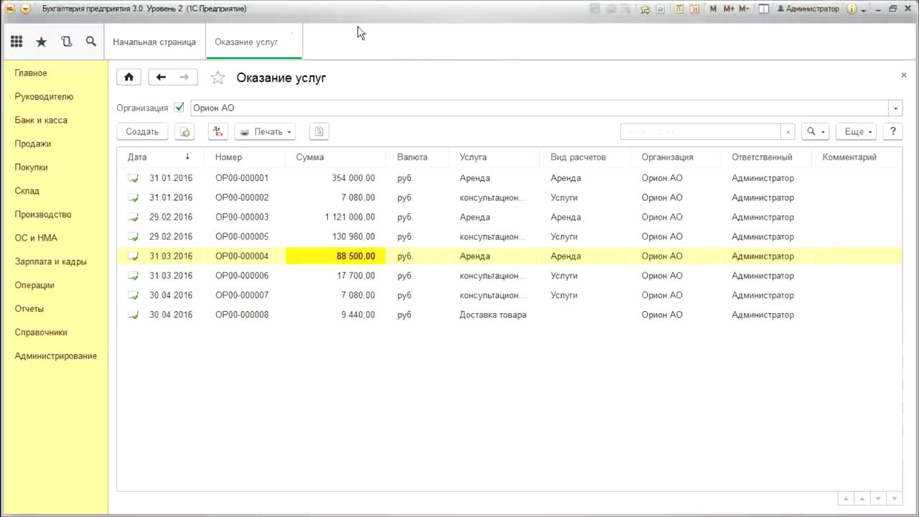
Close the document list and review the Пакетное выставление актов и счетов-фактур option in the program's Торговля functionality settings
click(298, 36)
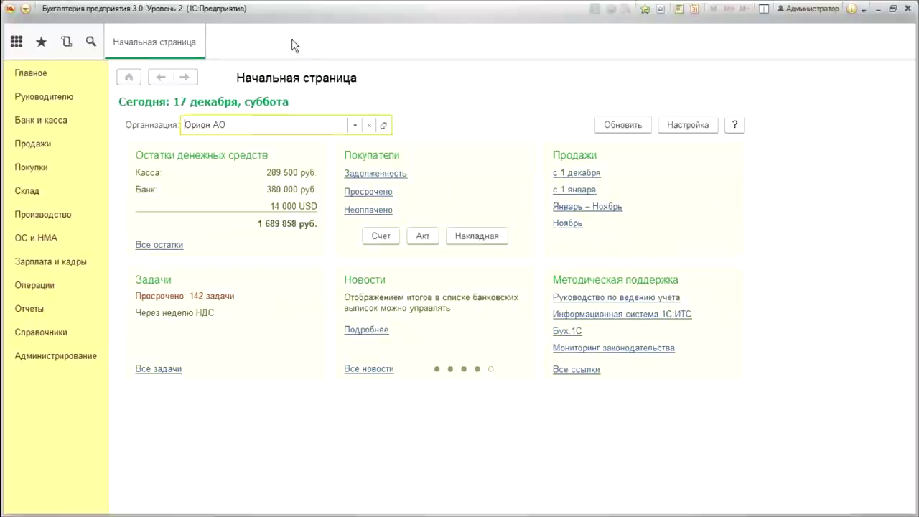
click(26, 145)
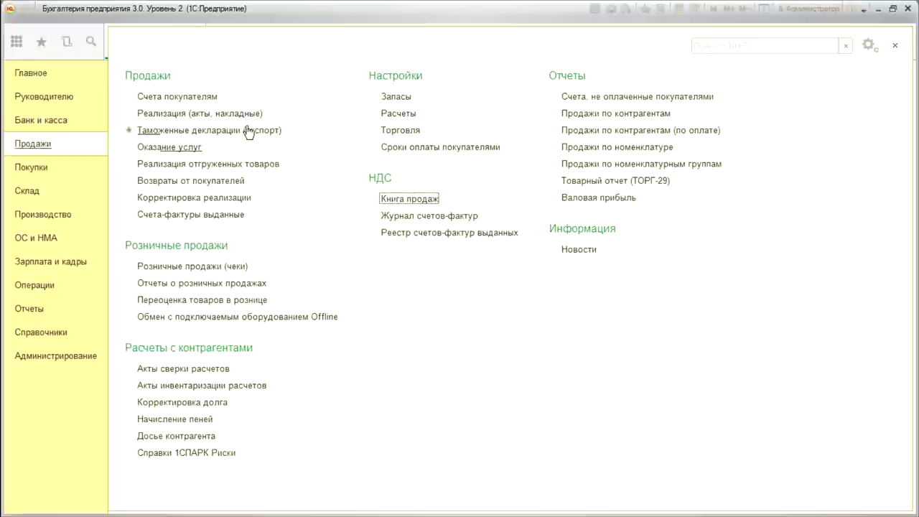
click(30, 74)
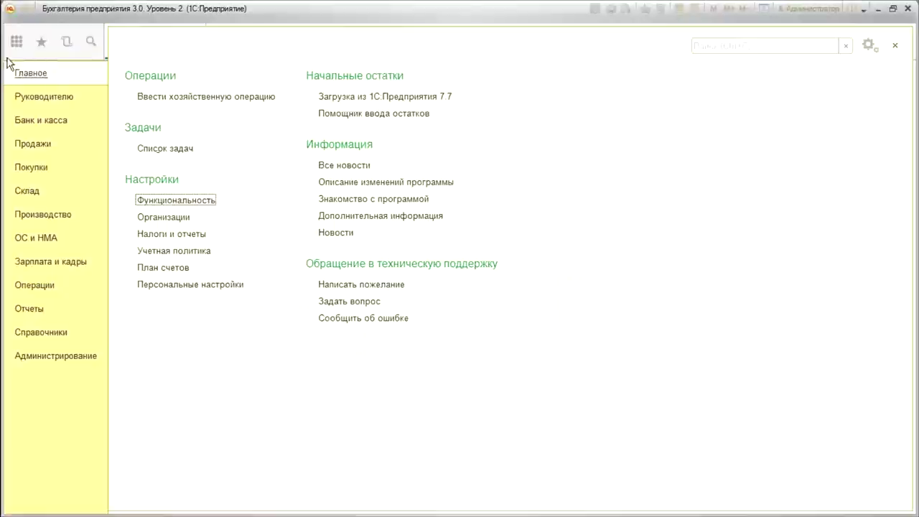
click(197, 200)
click(407, 117)
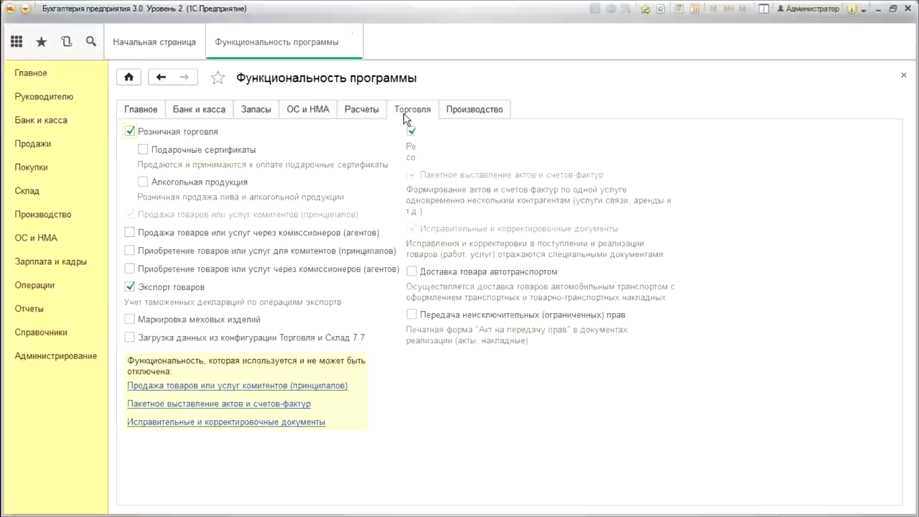
click(514, 352)
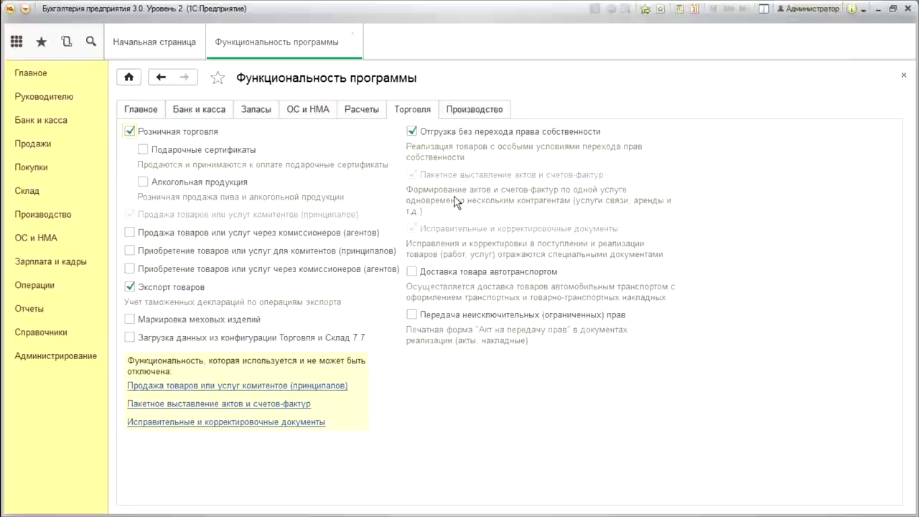
click(355, 38)
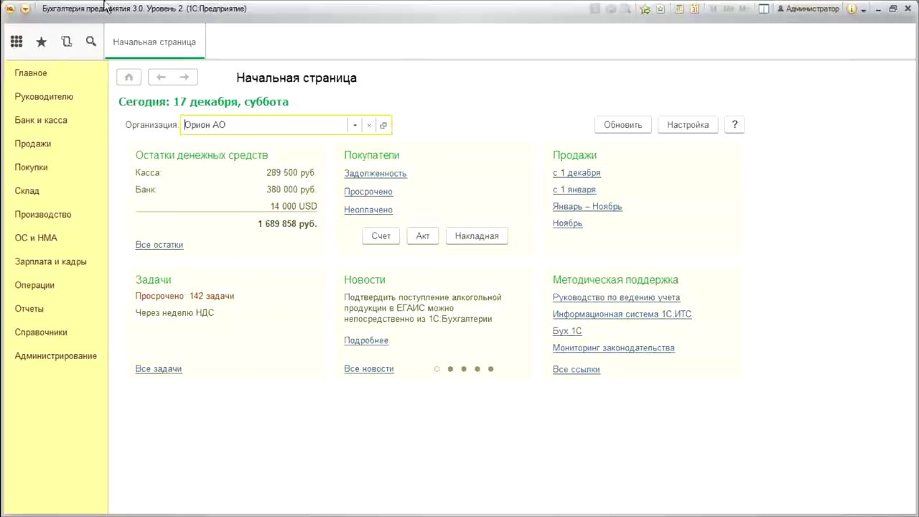
Open the Продажи section to locate the Оказание услуг documents
click(63, 173)
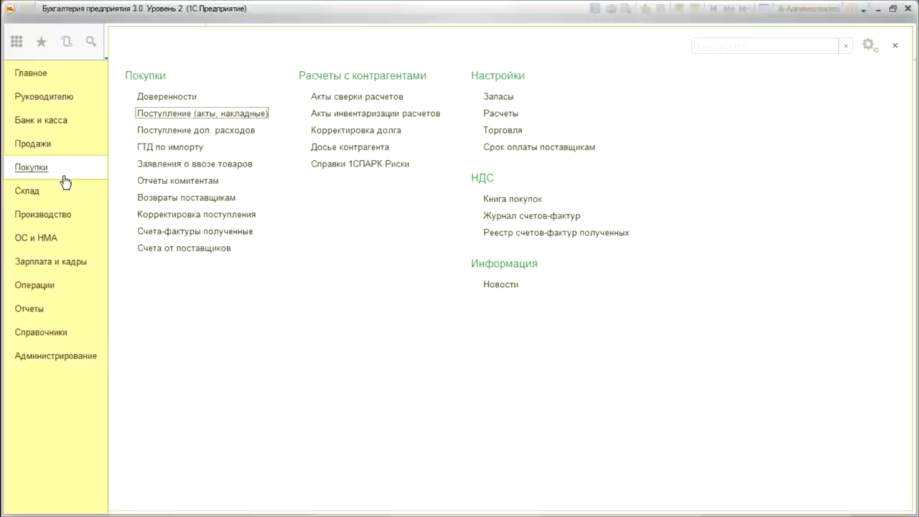
click(46, 144)
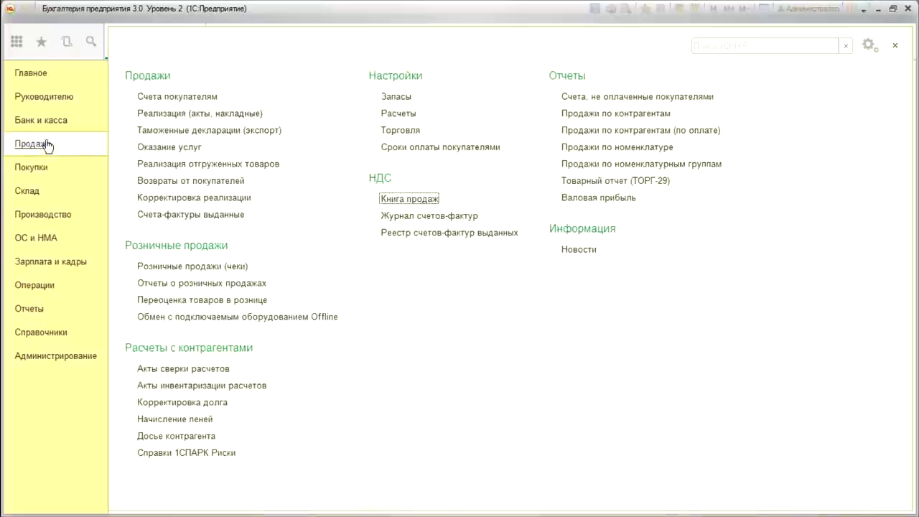
From the Оказание услуг list, generate the Реестр документов for 01.01.2016–31.03.2016, review it and close it
click(234, 148)
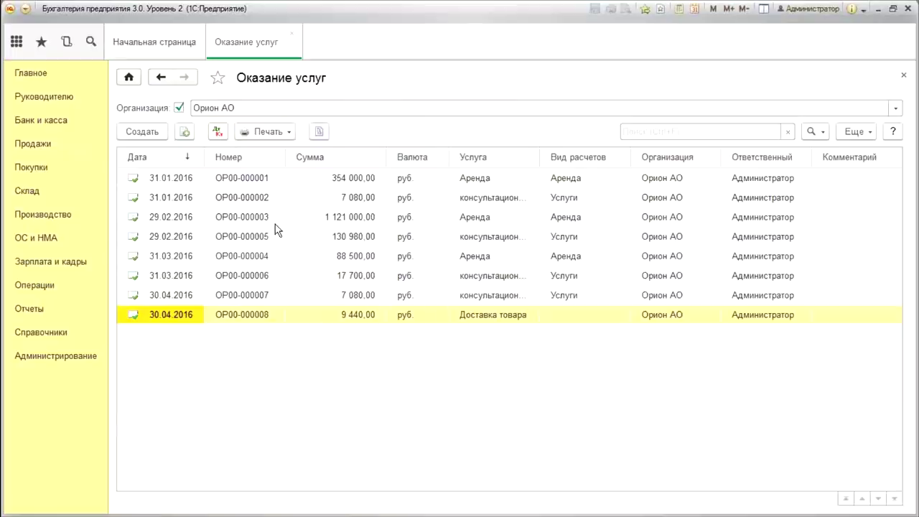
click(289, 132)
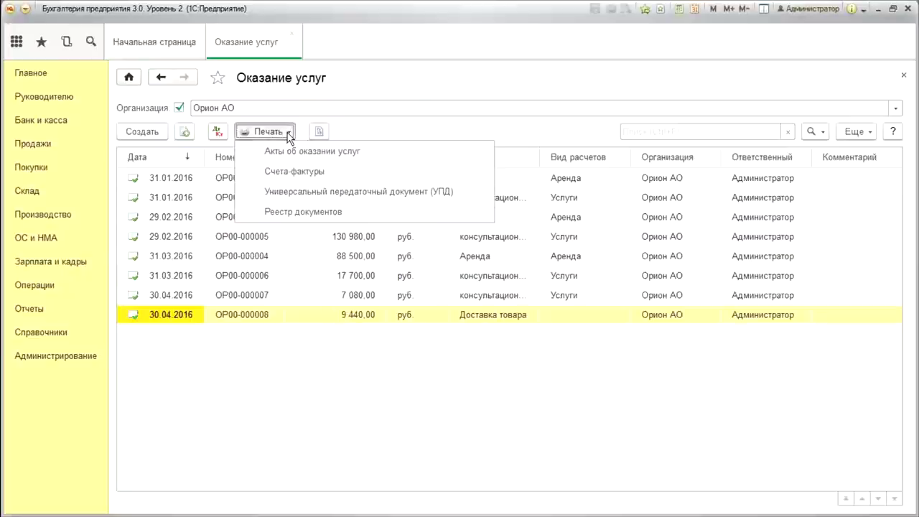
click(346, 210)
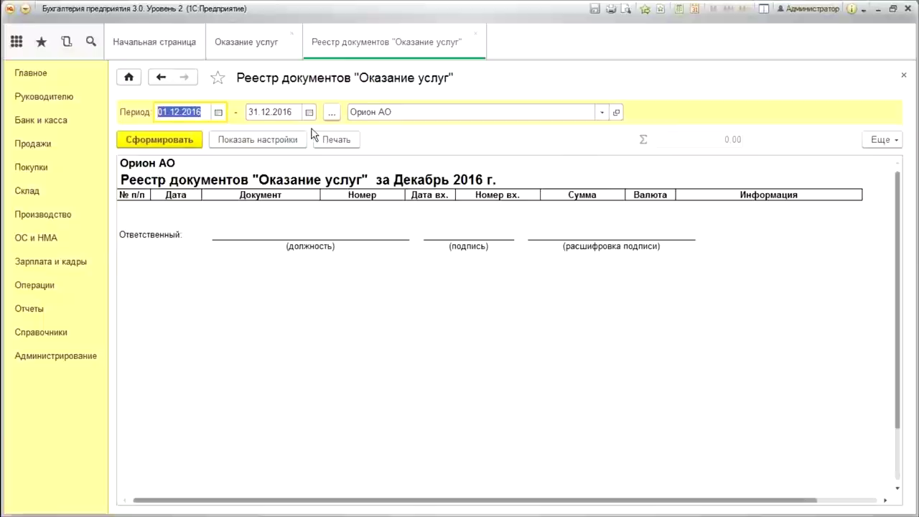
click(333, 113)
click(535, 262)
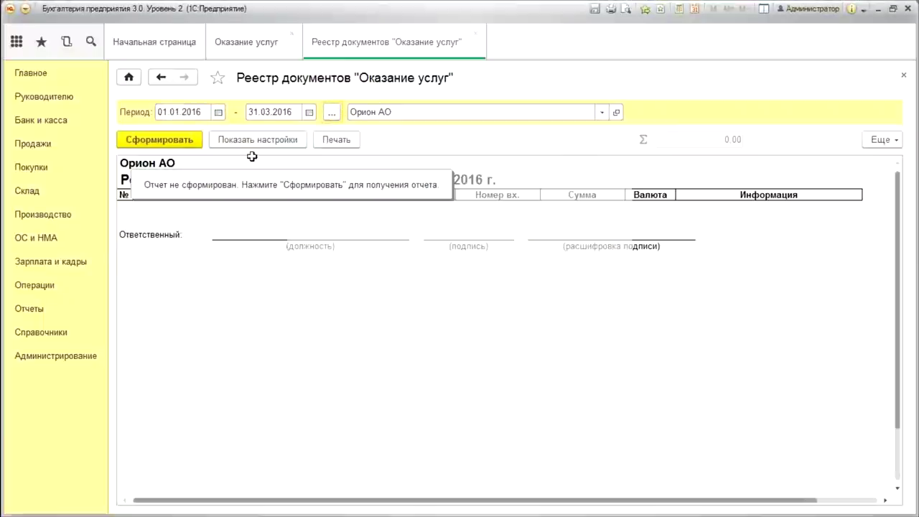
click(153, 139)
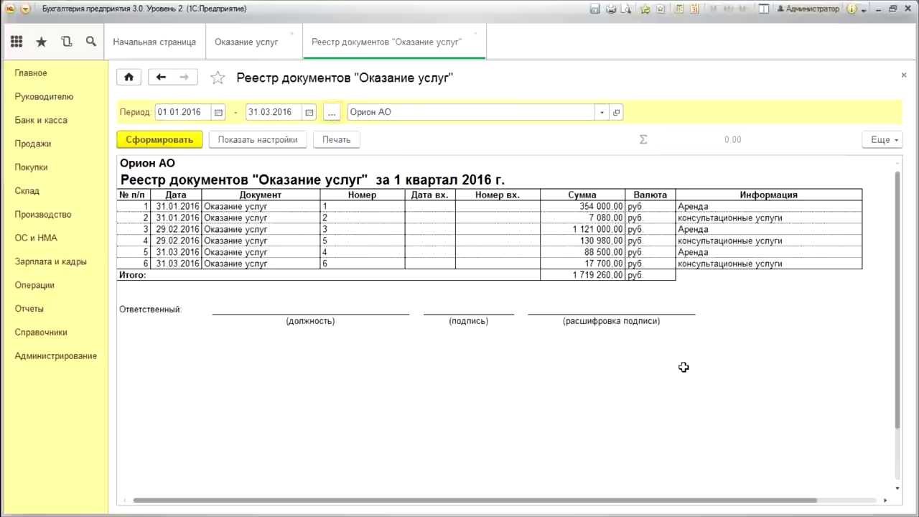
click(476, 33)
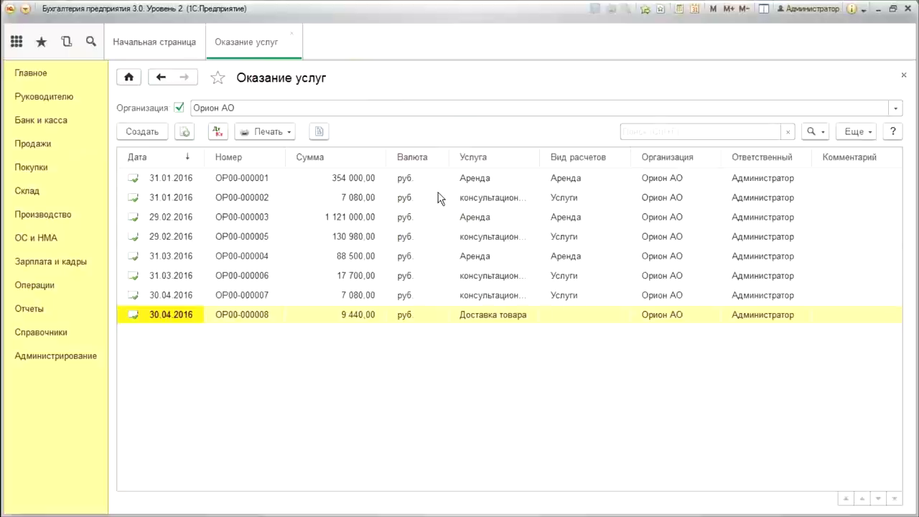
Preview the printed акты об оказании услуг for the 31.03.2016 Аренда document, look through them and close the preview
click(432, 256)
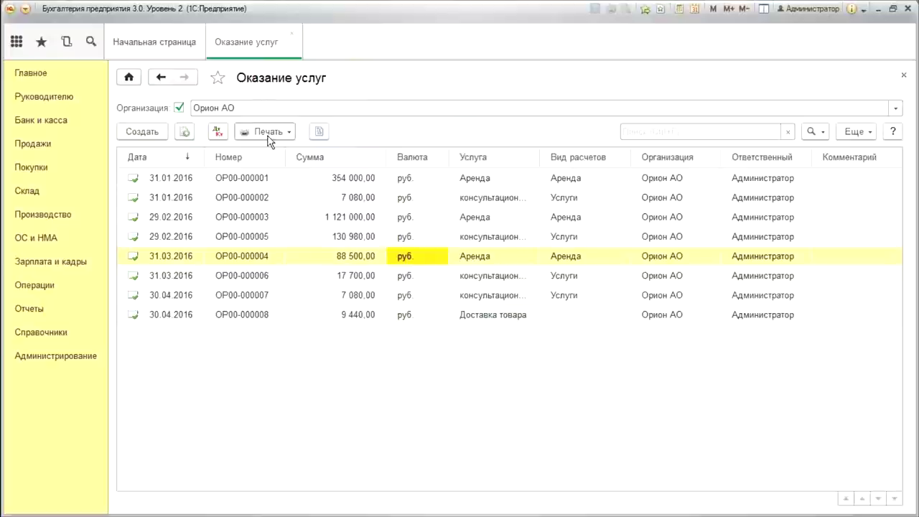
click(267, 131)
click(303, 154)
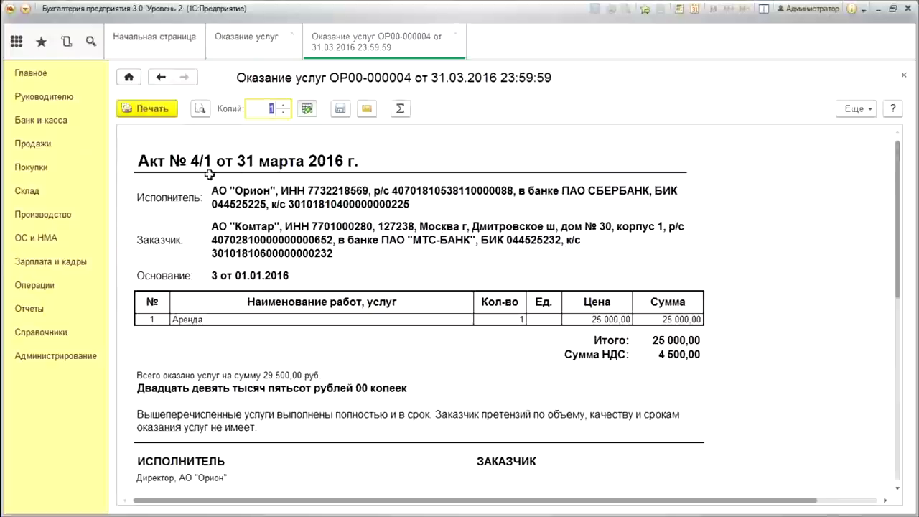
click(341, 349)
scroll(341, 349, down, 8)
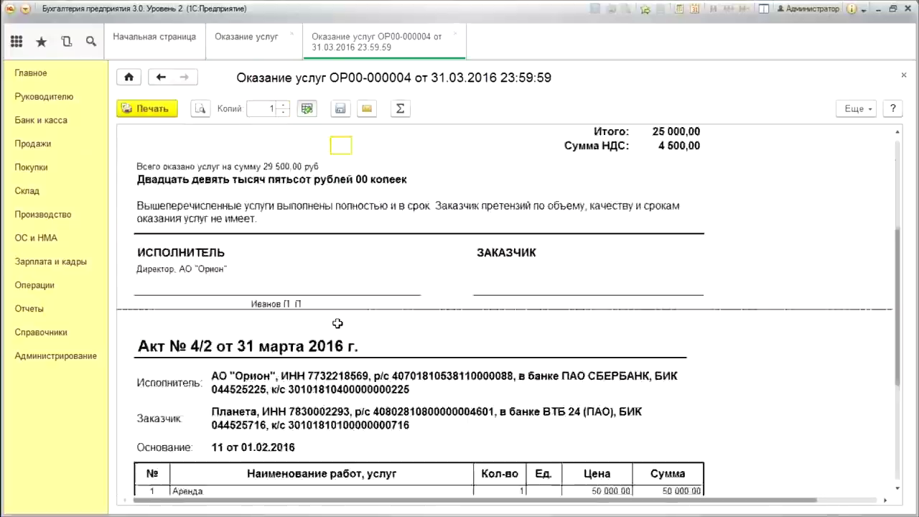
click(455, 34)
Preview the printed счета-фактуры for the same 31.03.2016 Аренда document, look through them and close the preview
click(275, 132)
click(349, 181)
click(345, 231)
scroll(380, 223, down, 2)
scroll(380, 224, down, 10)
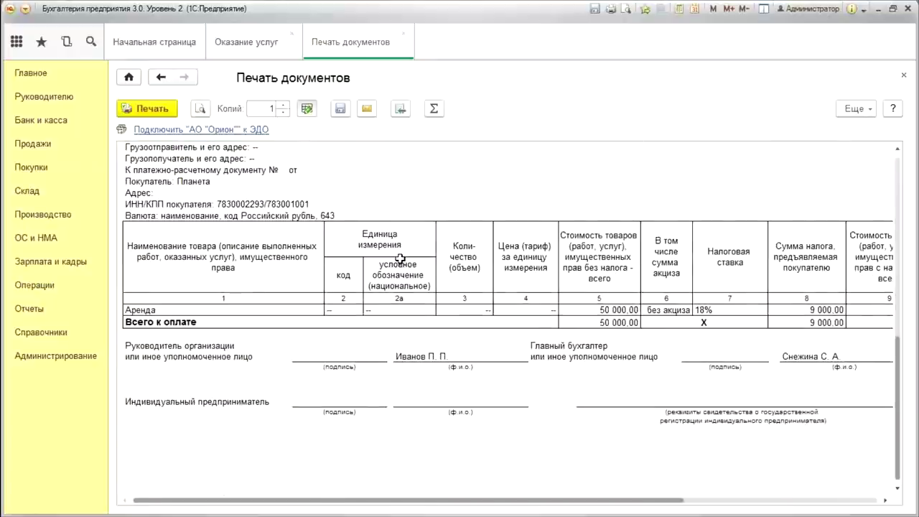
scroll(400, 258, down, 5)
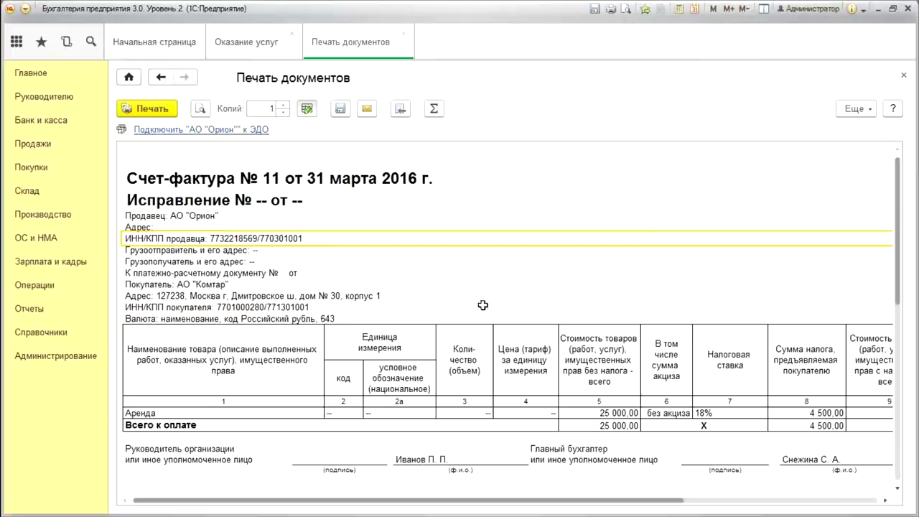
click(403, 34)
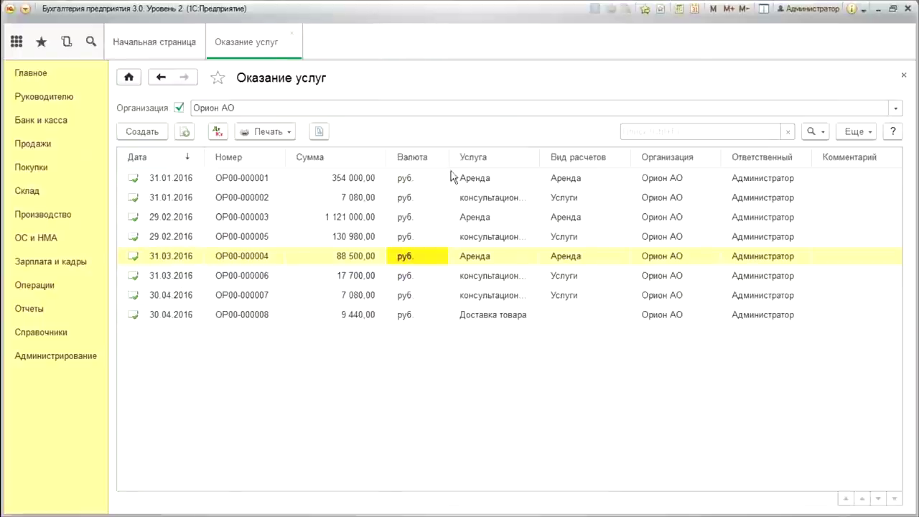
Open the 31.03.2016 Аренда document to review its counterparty lines, and close it together with the Оказание услуг list
double_click(334, 258)
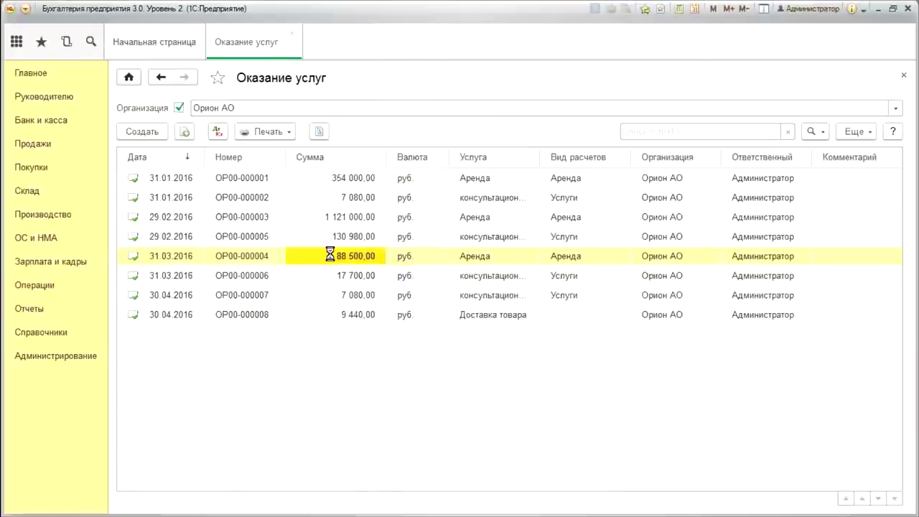
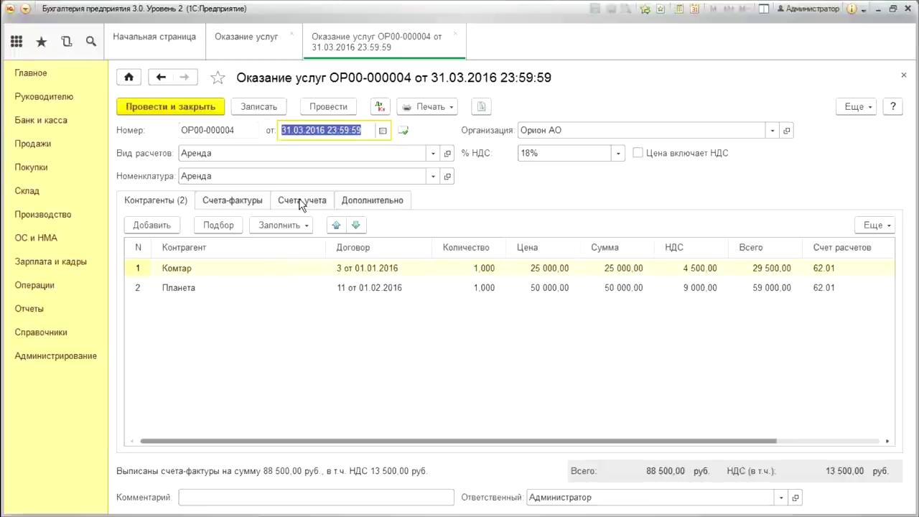
click(455, 33)
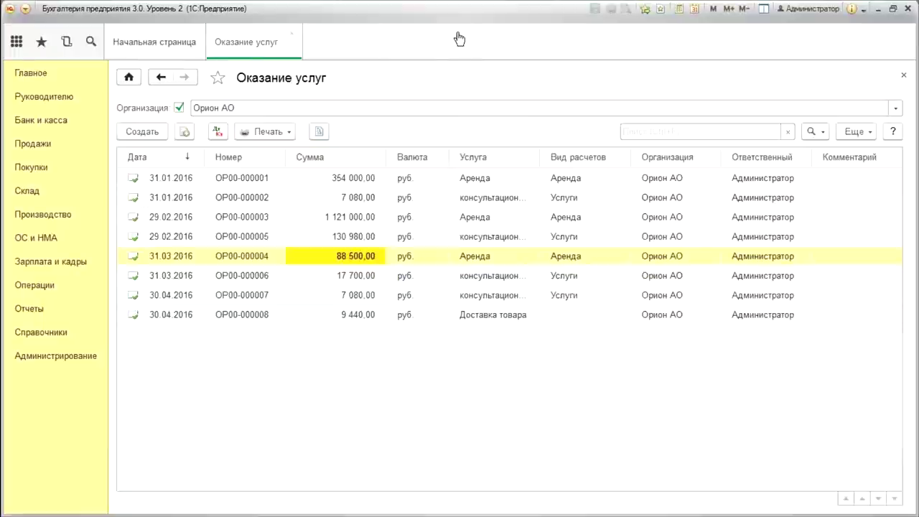
click(292, 33)
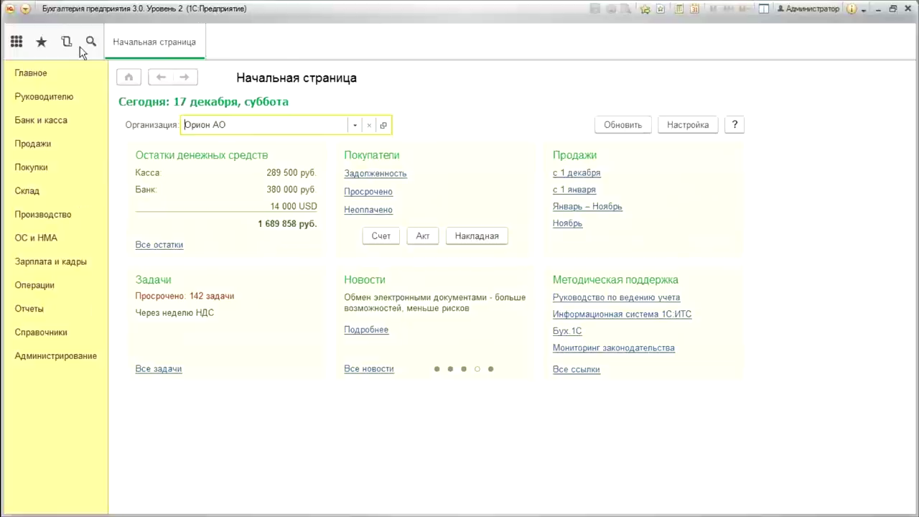
Create a Реализация услуг: Акт document dated 10.04.2016 for the counterparty Трамм АО
click(49, 146)
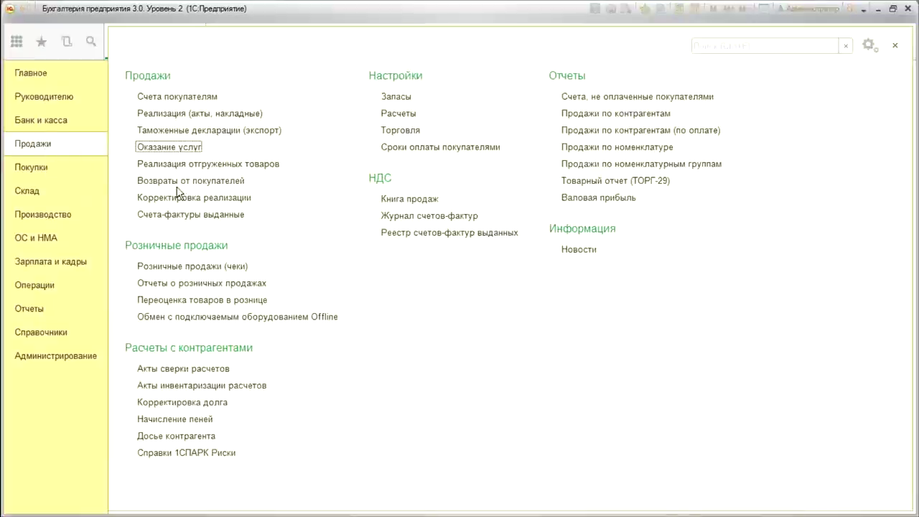
click(174, 115)
click(156, 130)
click(180, 172)
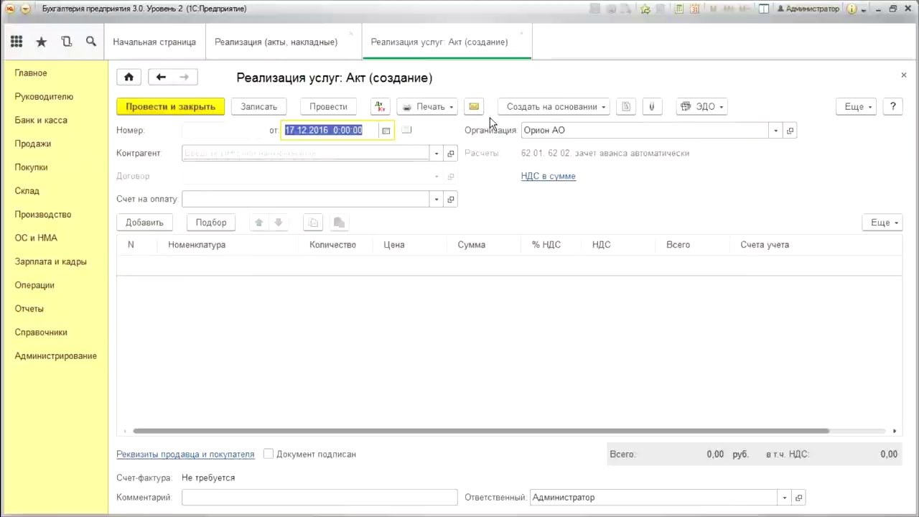
text(10.04.)
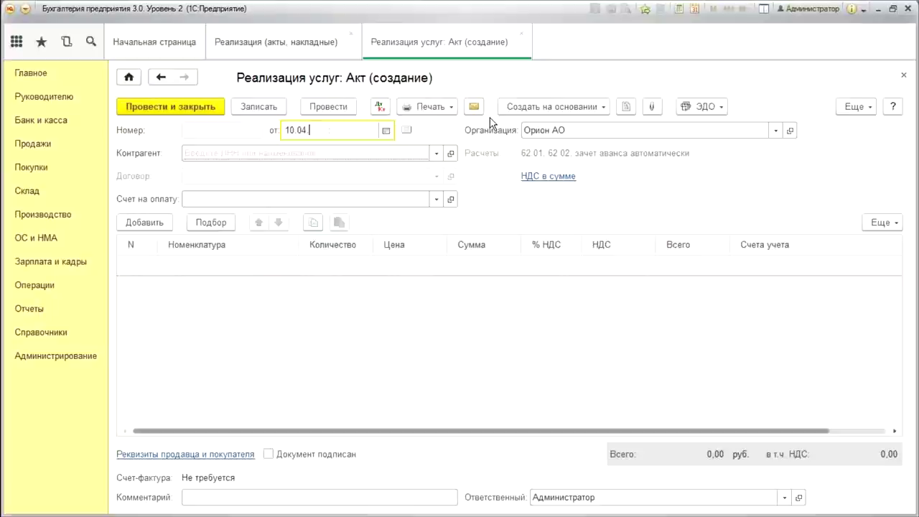
key(Tab)
text(тр)
key(Return)
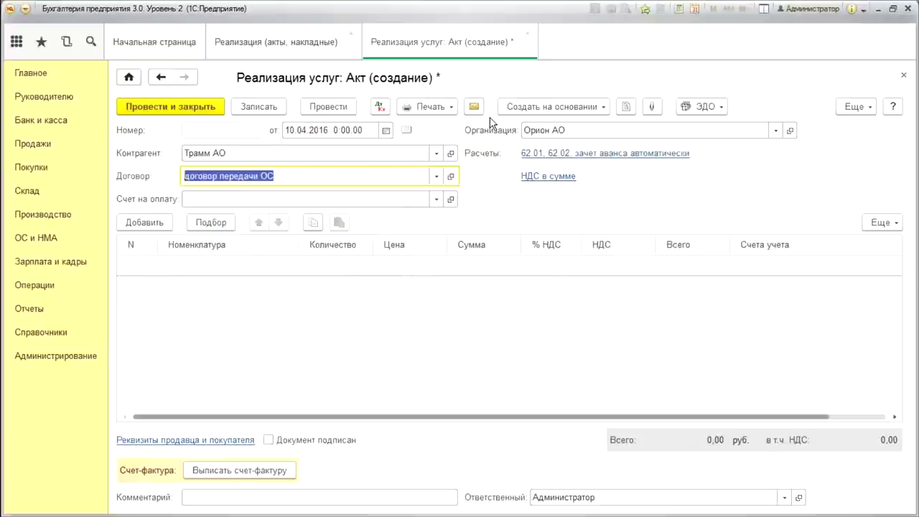
Add the service Ремонт техники from the наши услуги group to the act at a price of 10 000,00
click(147, 225)
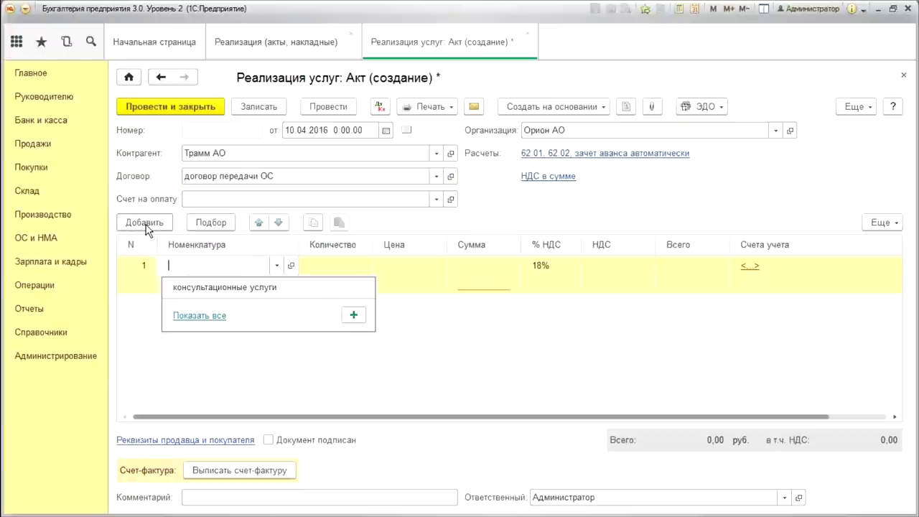
click(194, 315)
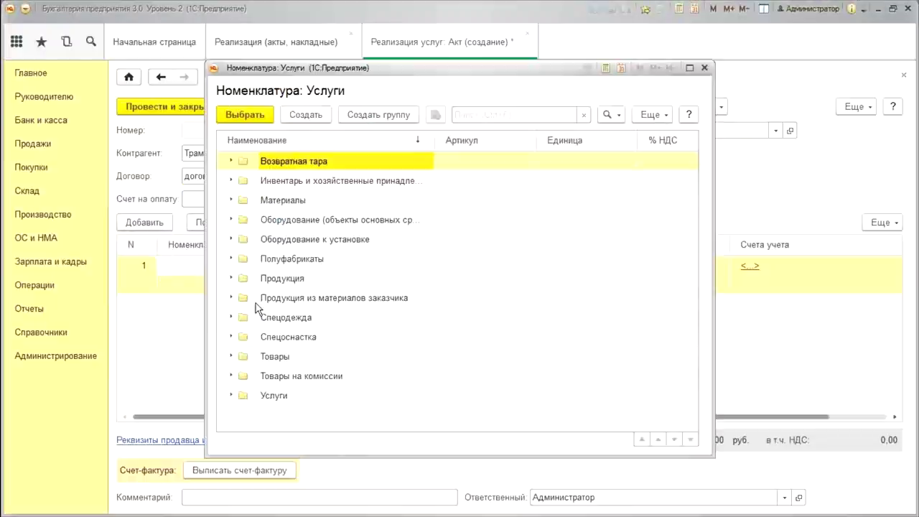
double_click(242, 397)
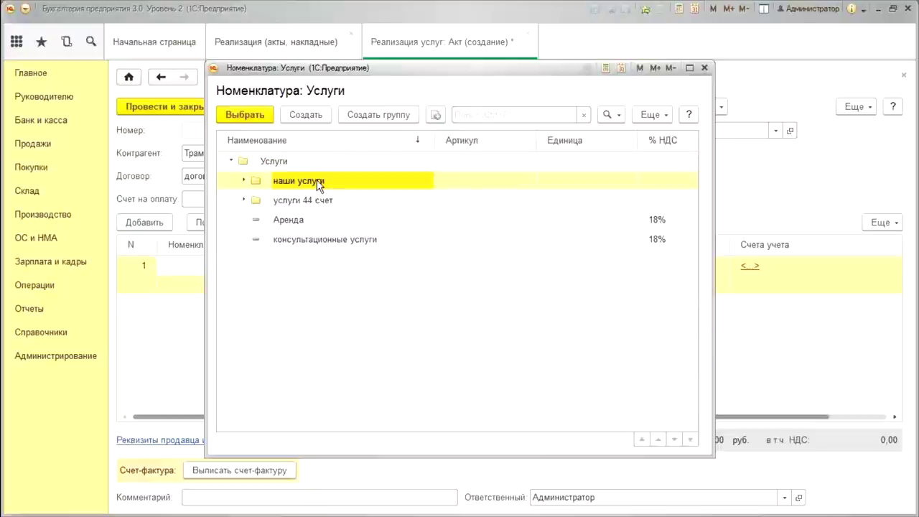
double_click(318, 182)
double_click(342, 221)
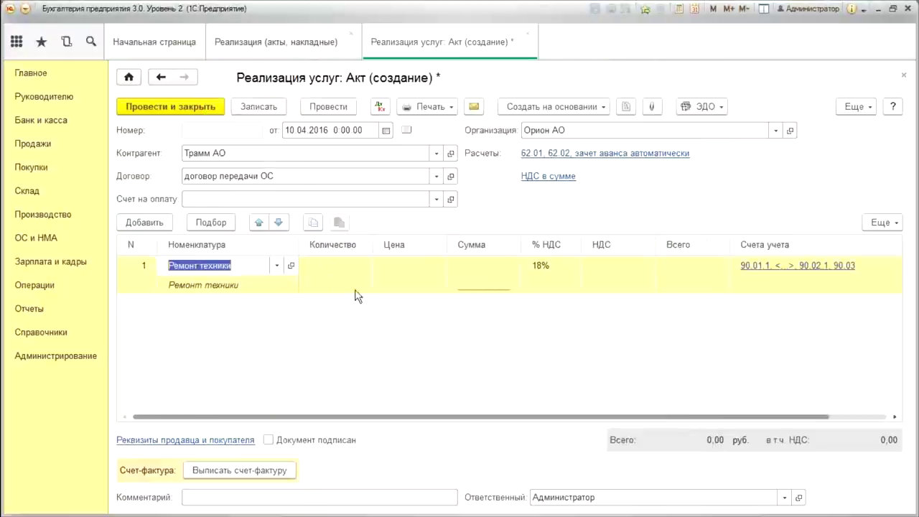
click(406, 270)
text(10 000,00)
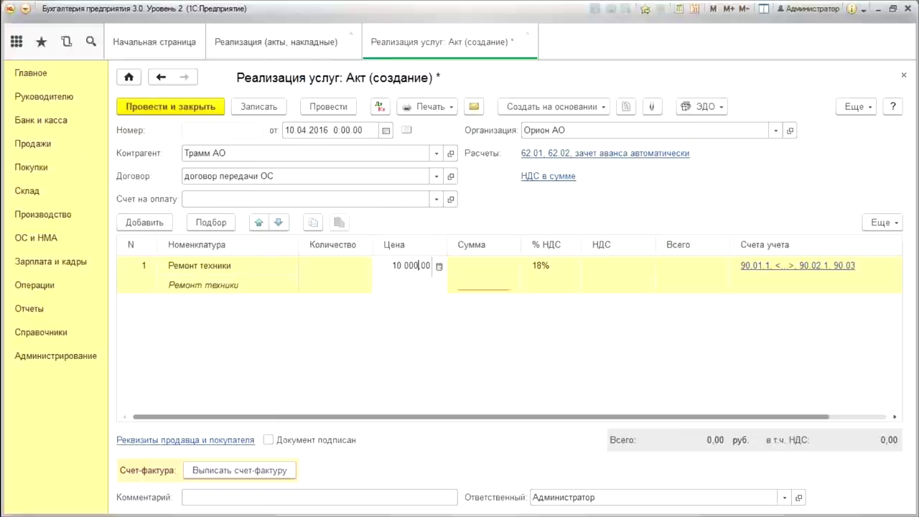
key(Return)
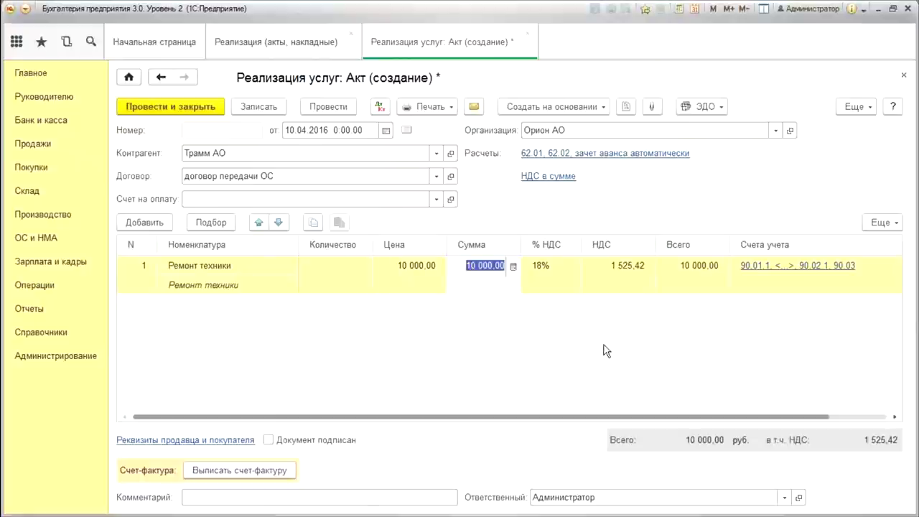
Set the номенклатурная группа in the service line's счета учета to Ремонт техники
click(824, 276)
click(895, 266)
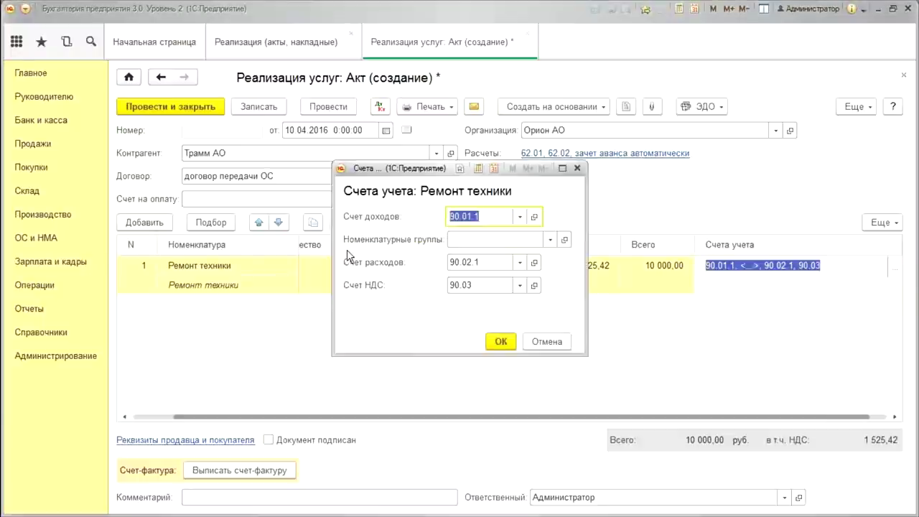
click(496, 237)
text(ре)
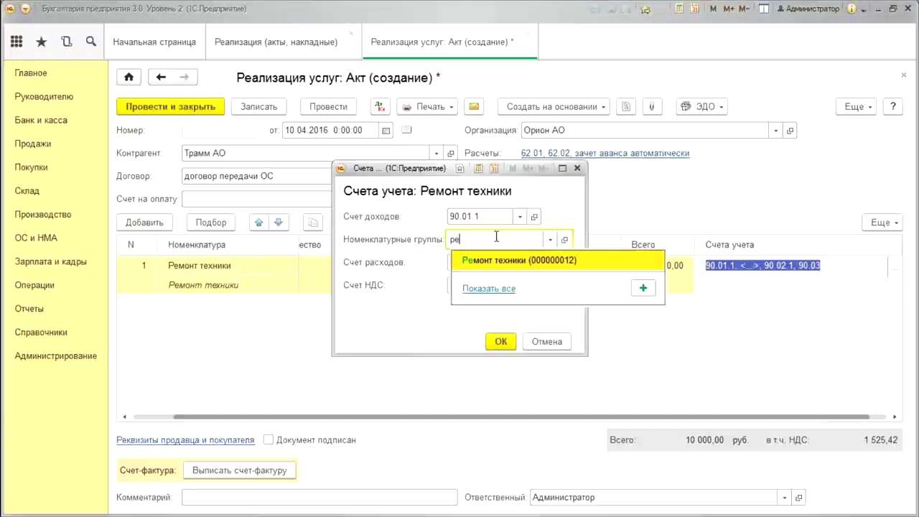
key(Return)
click(502, 341)
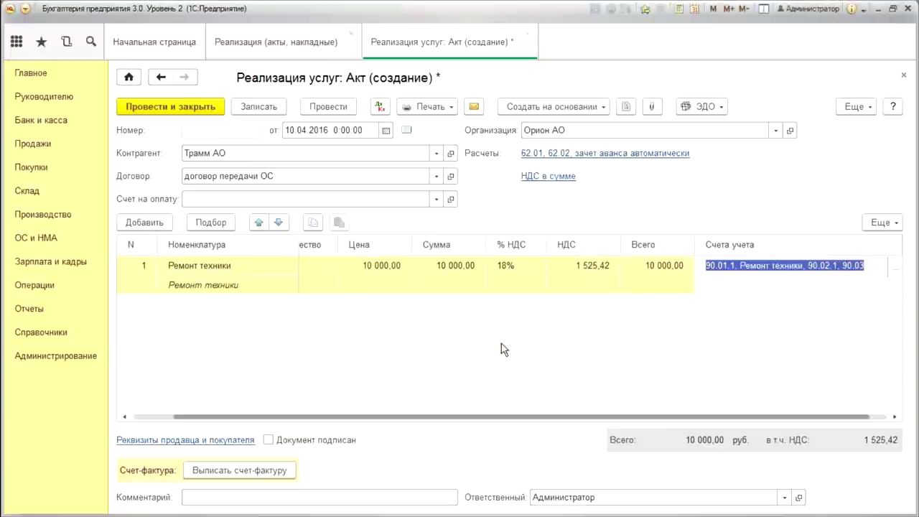
Issue the счет-фактура and post the act, reviewing its postings before closing the document and the Реализация list
click(226, 473)
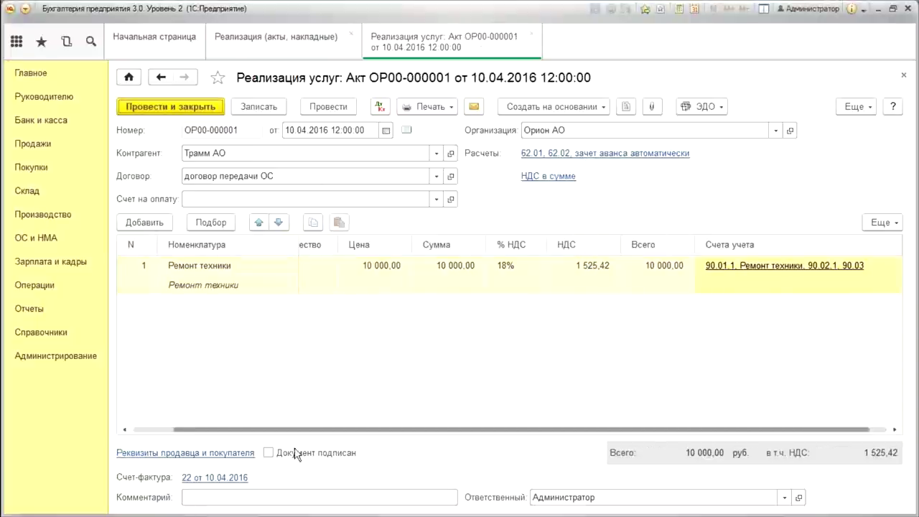
click(379, 108)
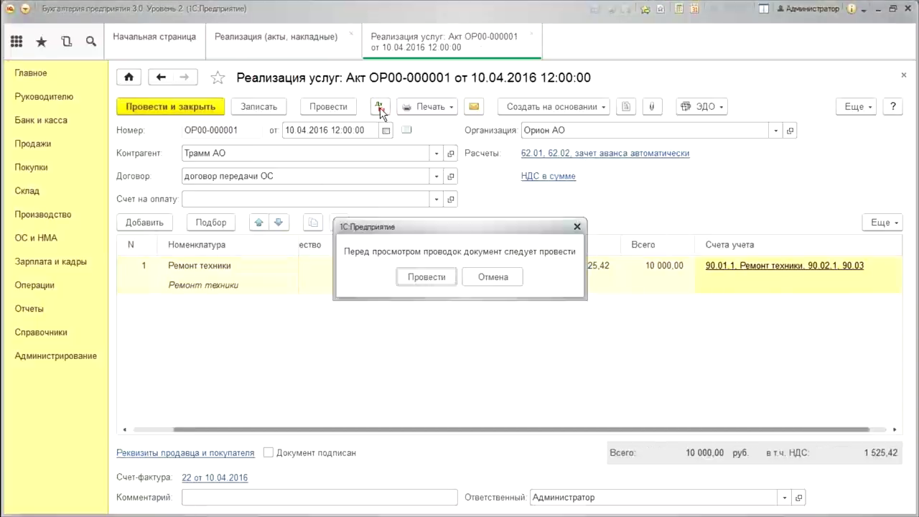
click(442, 275)
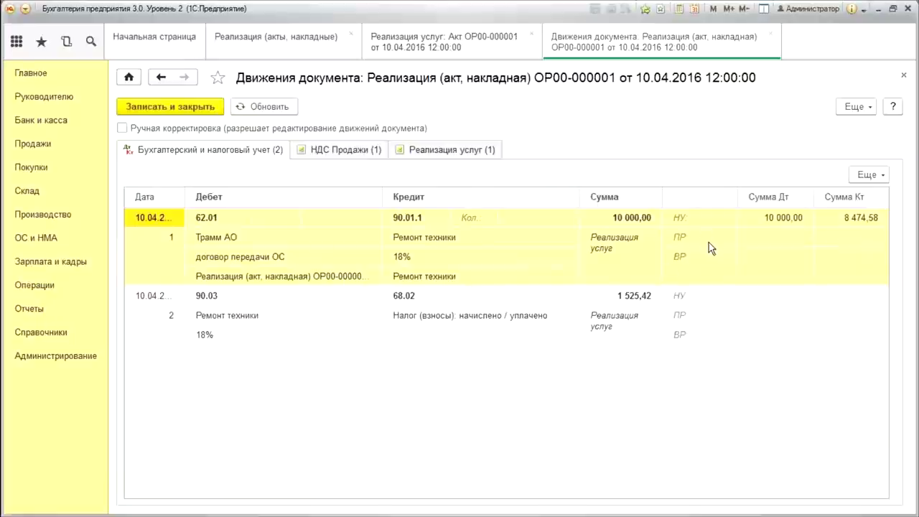
click(904, 76)
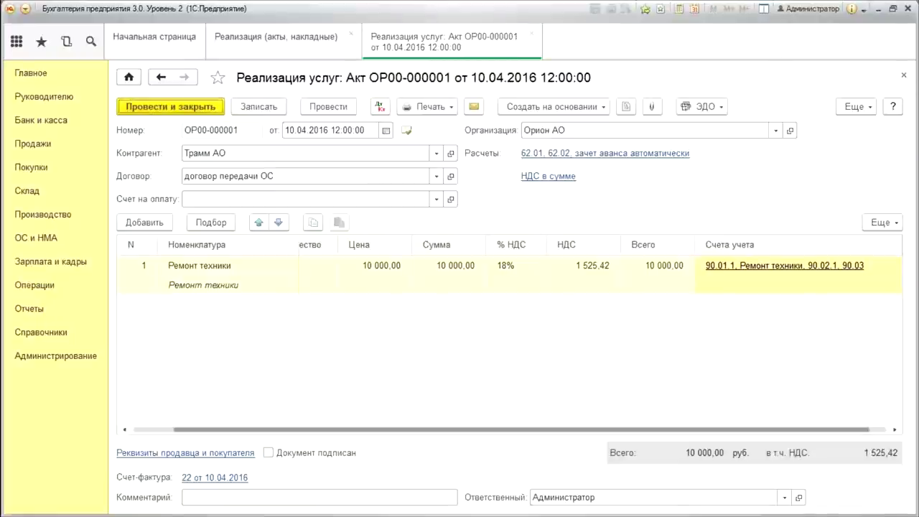
click(156, 108)
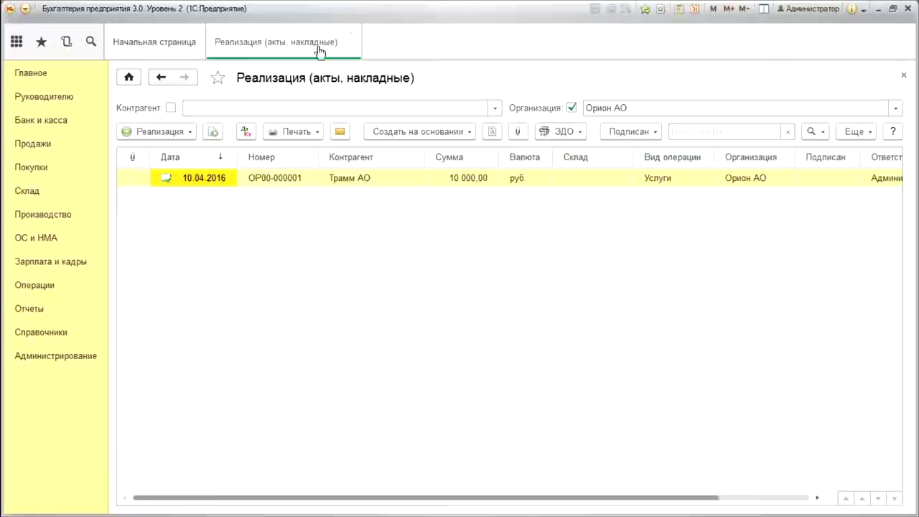
click(351, 34)
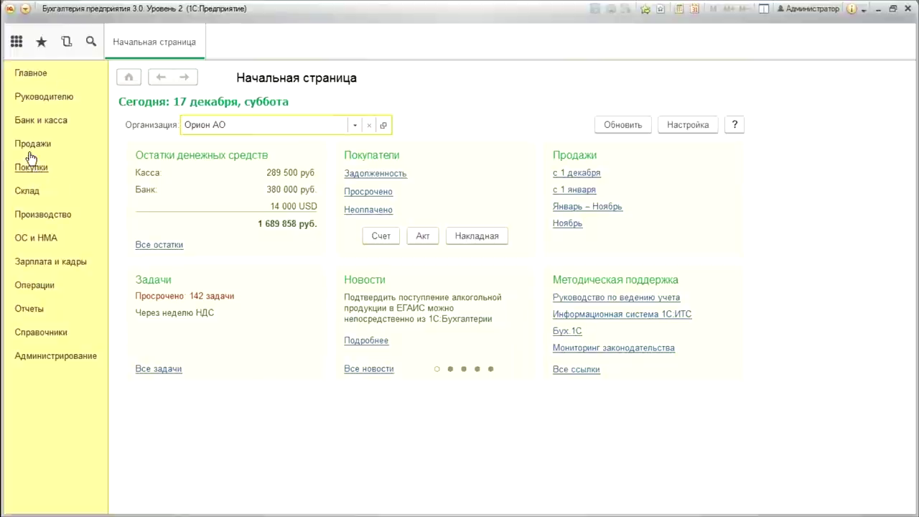
Examine the Журнал операций for the posted Оказание услуг and Реализация documents from January to April 2016, and close the journal
click(33, 150)
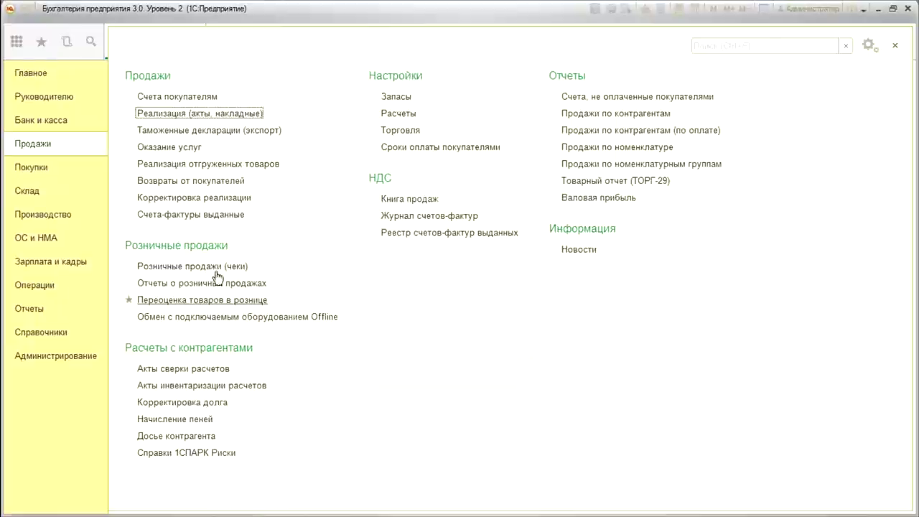
click(38, 287)
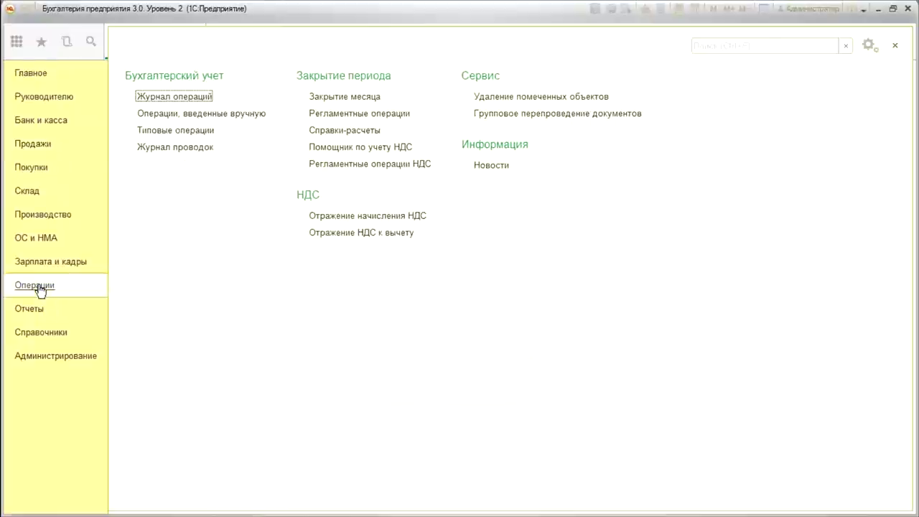
click(192, 95)
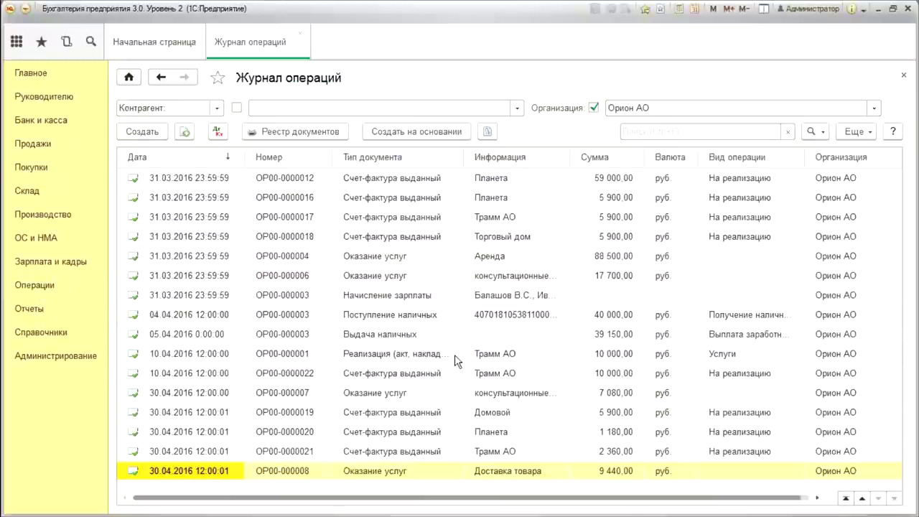
scroll(457, 355, up, 5)
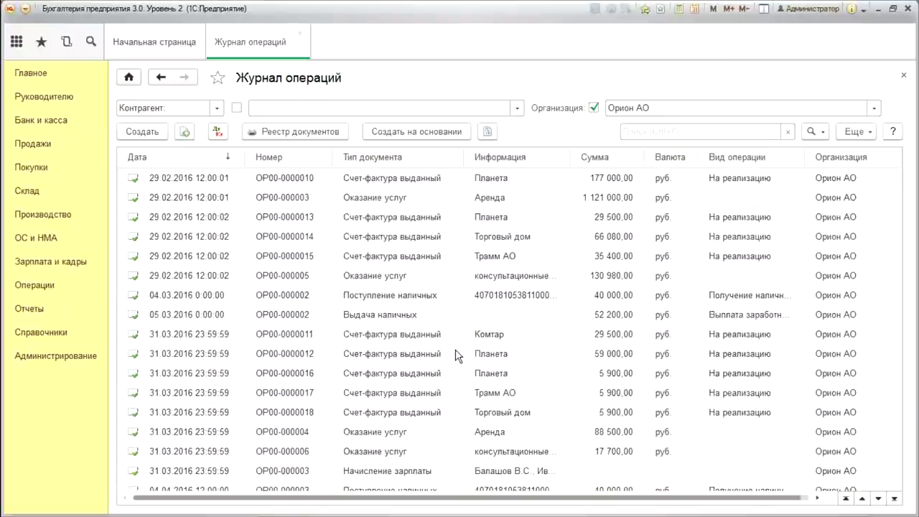
scroll(457, 355, up, 1)
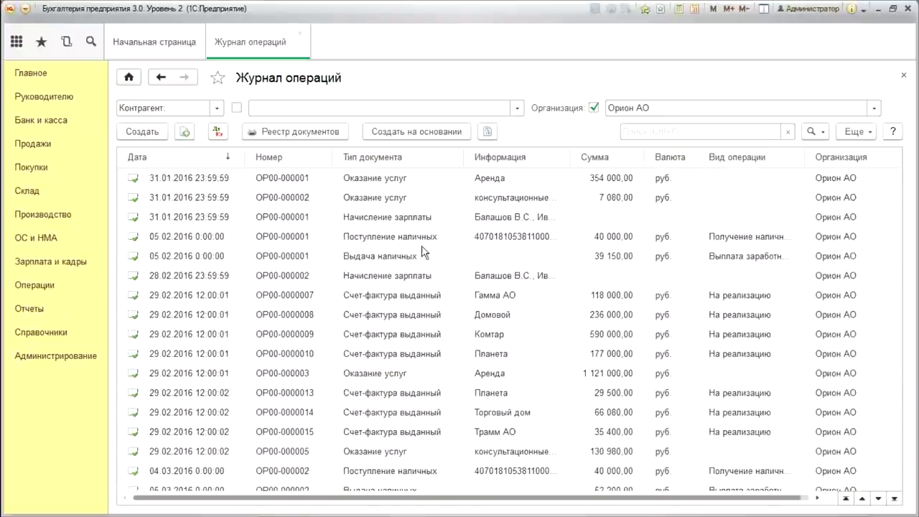
click(417, 179)
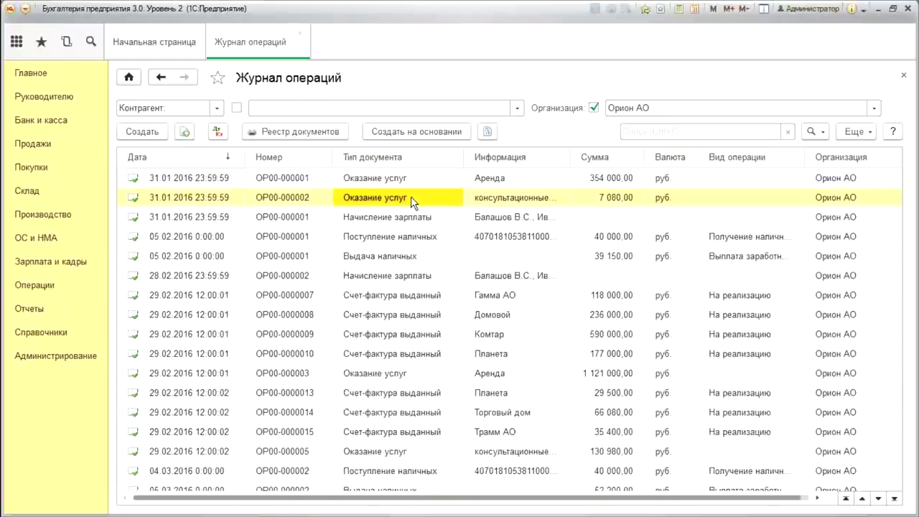
scroll(474, 273, down, 4)
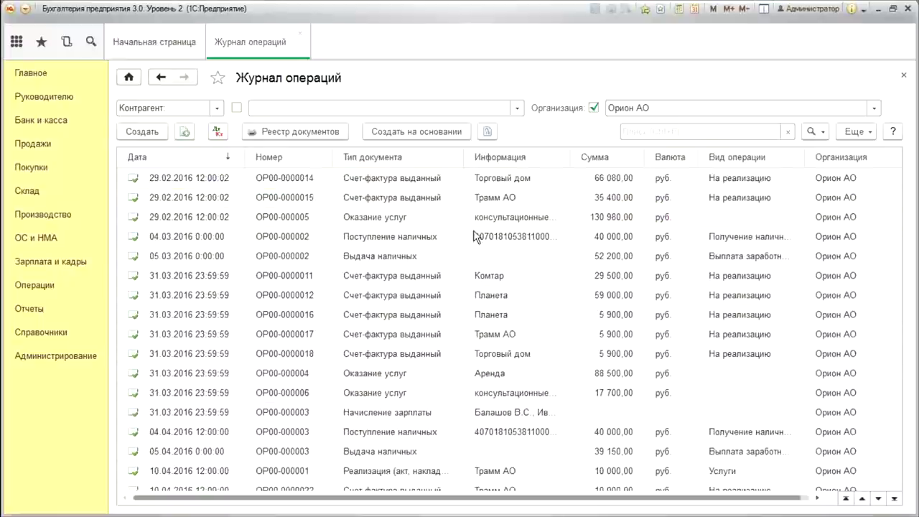
scroll(471, 309, down, 2)
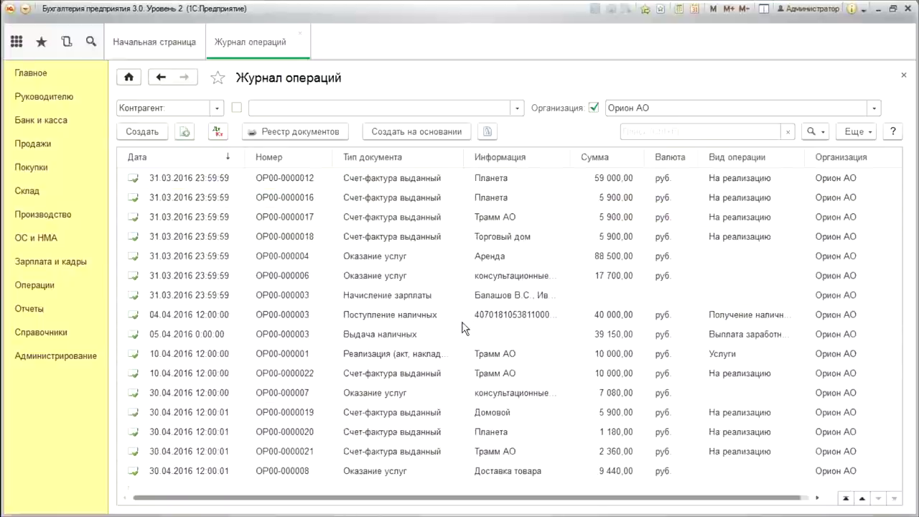
click(434, 355)
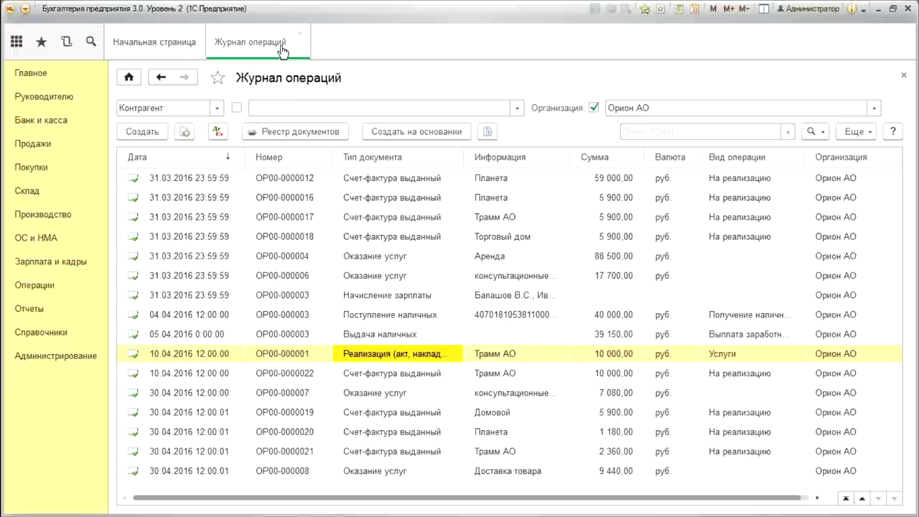
click(300, 33)
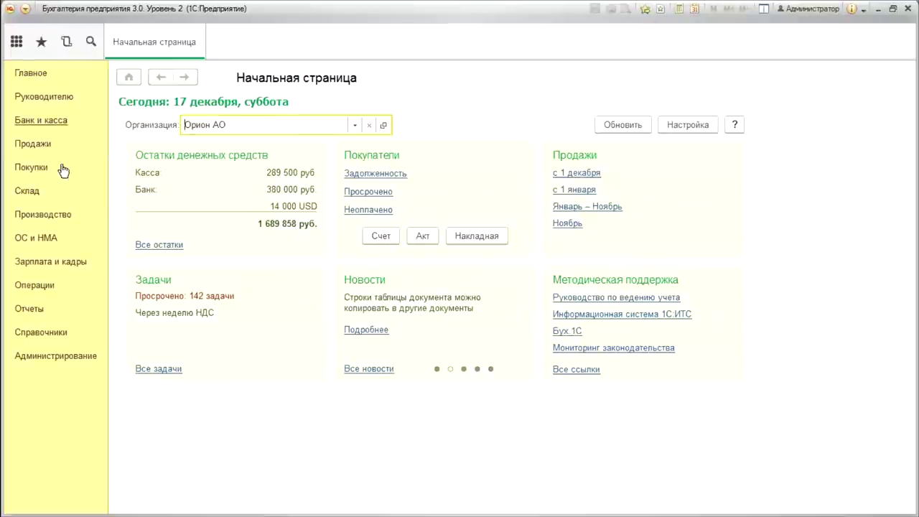
Add the Документы покупателей command to the Продажи group of the section's navigation panel and save the setting
click(41, 143)
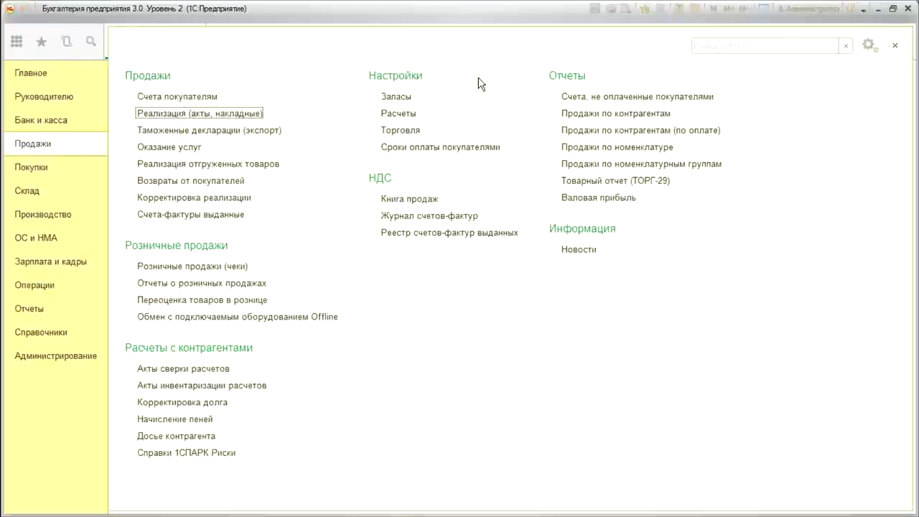
click(869, 45)
click(794, 65)
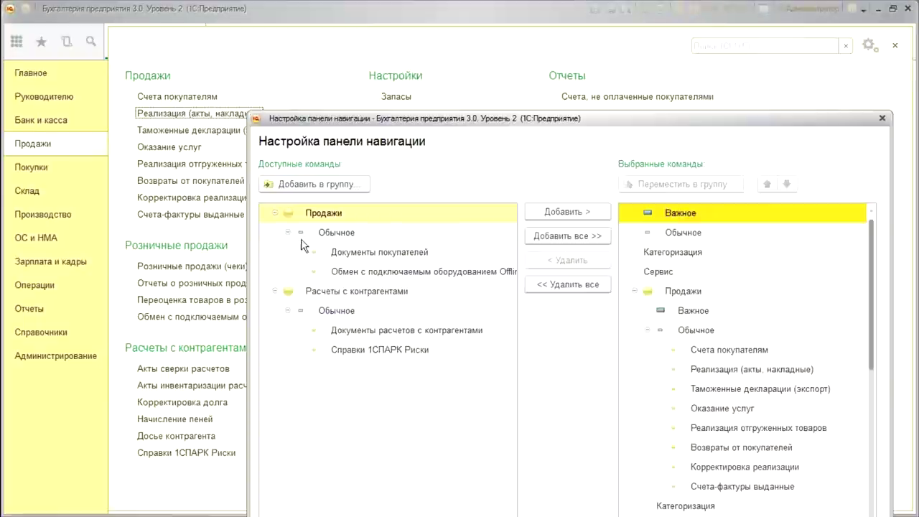
double_click(392, 253)
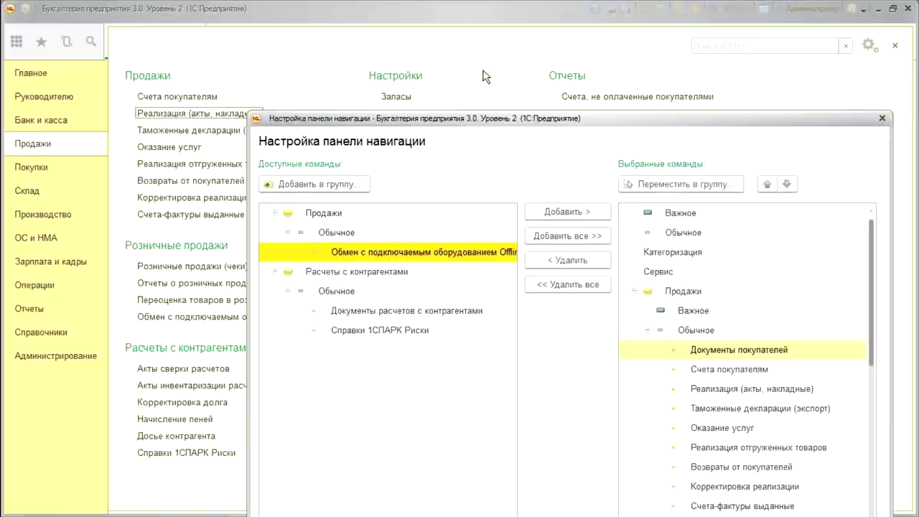
drag(506, 119, 258, 12)
click(478, 493)
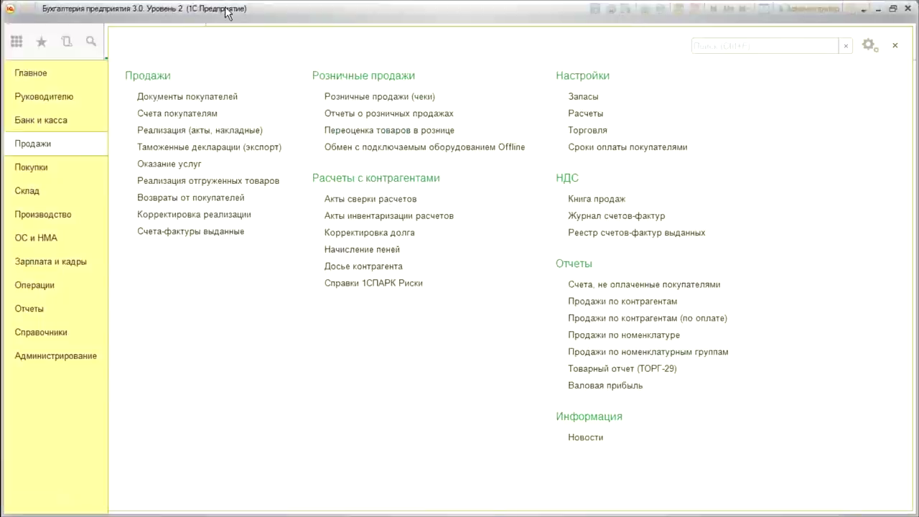
Open the Документы покупателей journal and look through the document types listed for Орион АО
click(222, 97)
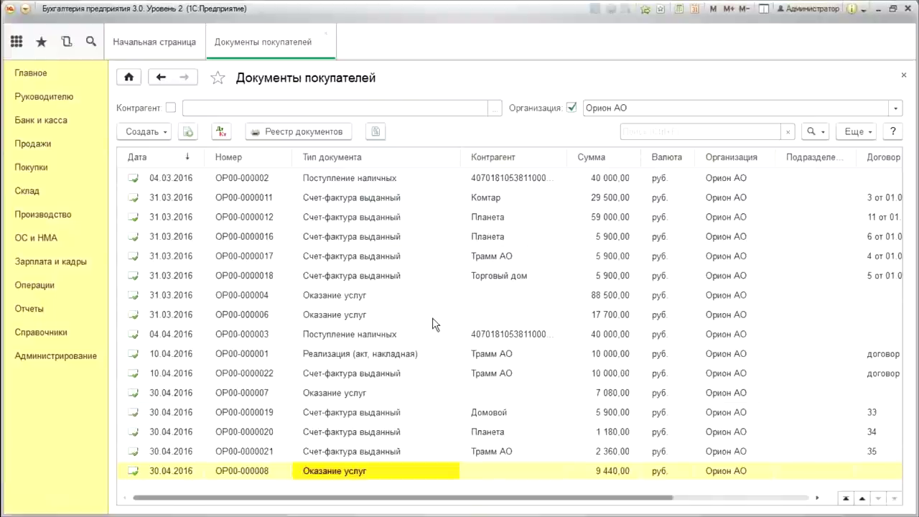
click(415, 317)
scroll(415, 323, up, 7)
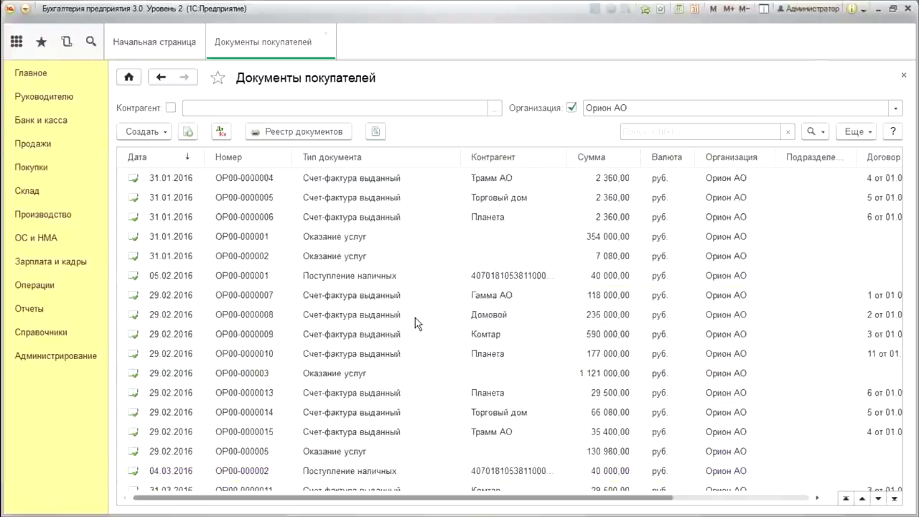
scroll(415, 323, down, 7)
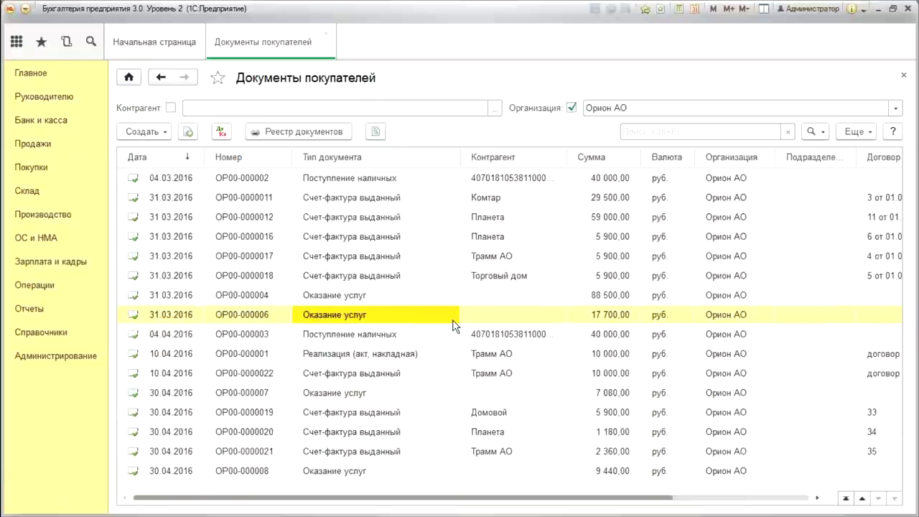
scroll(454, 324, up, 3)
scroll(471, 355, down, 3)
View the 7 080,00 Оказание услуг document of 30.04.2016 and the Трамм АО act of 10.04.2016 from the journal, closing each
click(357, 395)
double_click(357, 395)
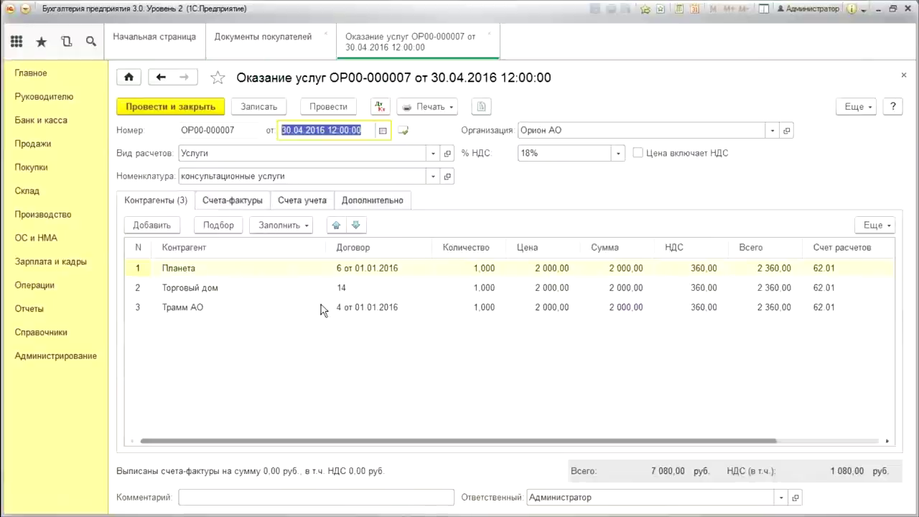
click(904, 75)
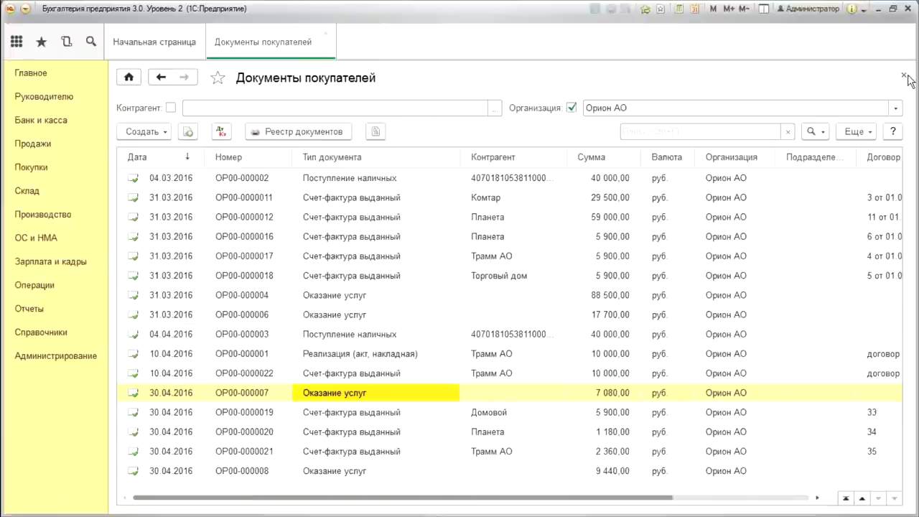
click(356, 355)
double_click(356, 355)
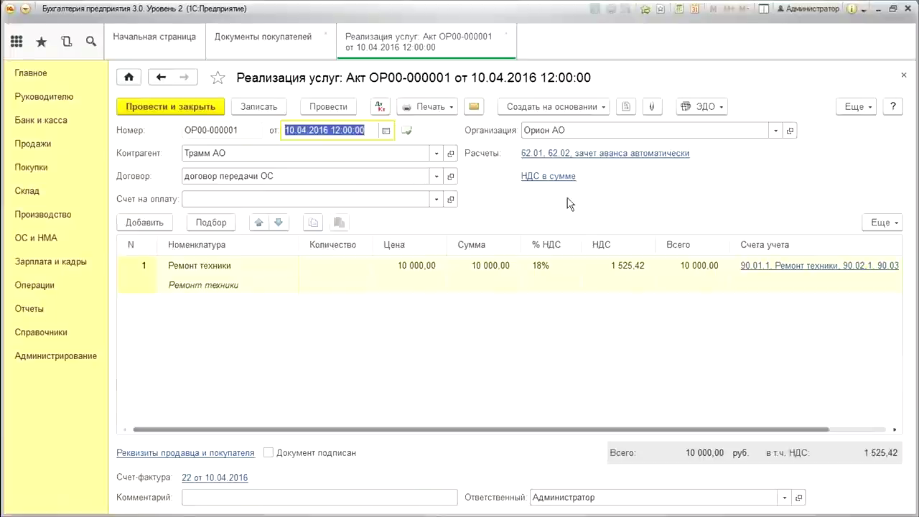
click(903, 75)
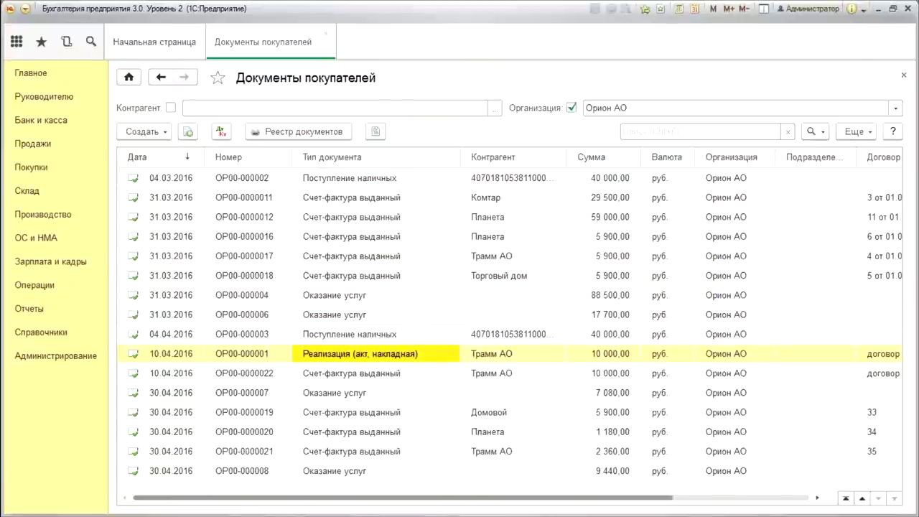
Check the journal's Комментарий column and the Комтар счет-фактура of 31.03.2016, and close the invoice and the journal
drag(530, 498, 329, 486)
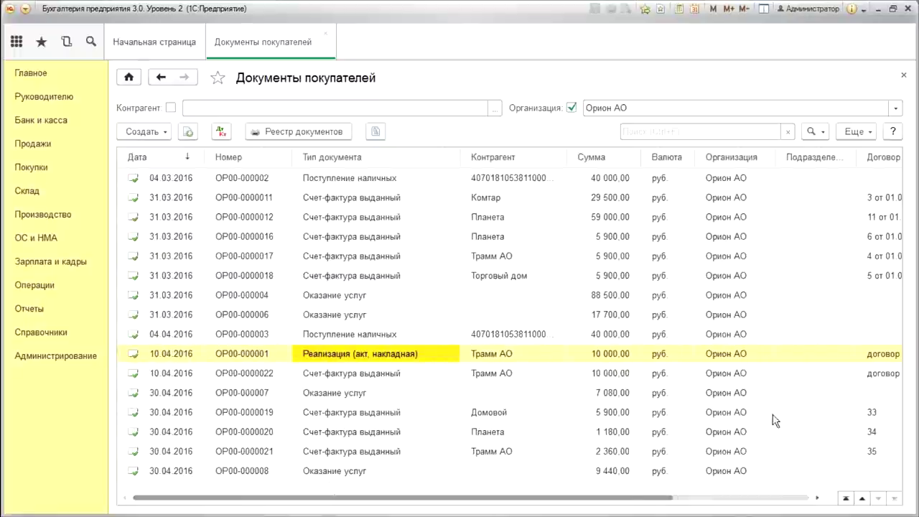
drag(601, 501, 742, 500)
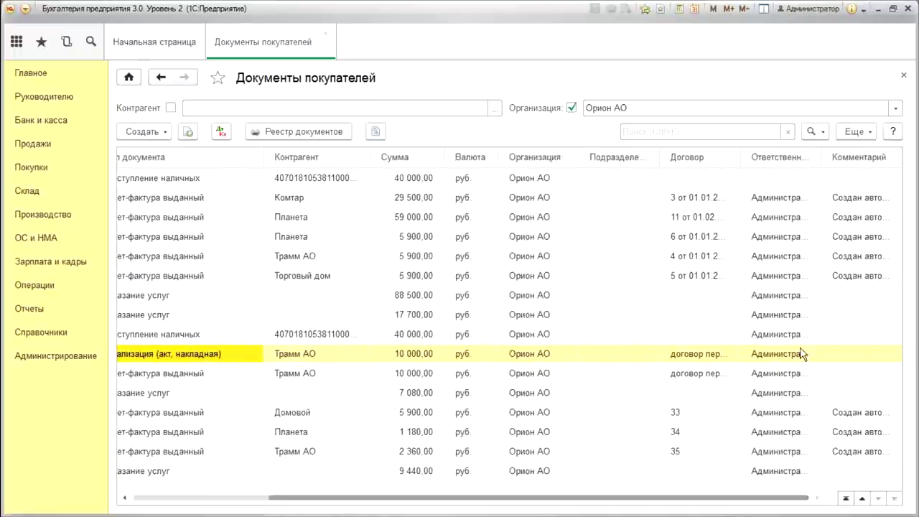
click(886, 259)
key(Up)
key(Up)
key(Up)
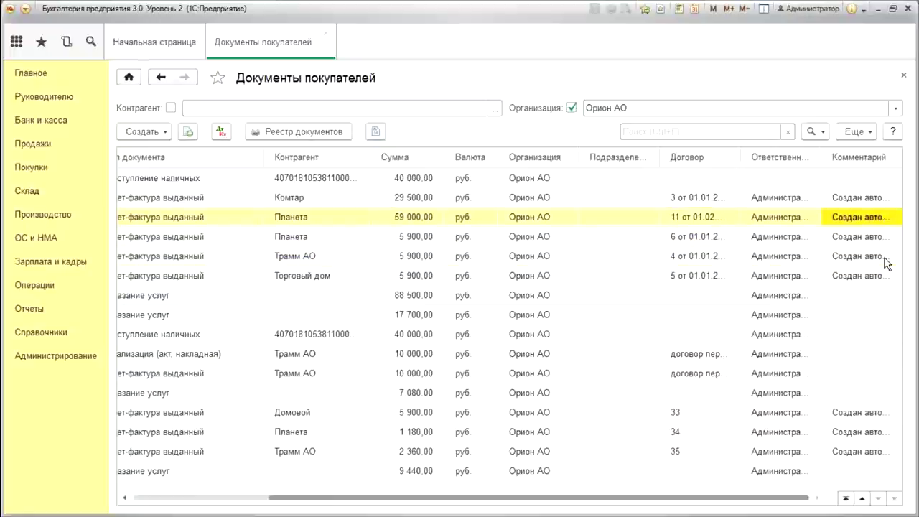
key(Return)
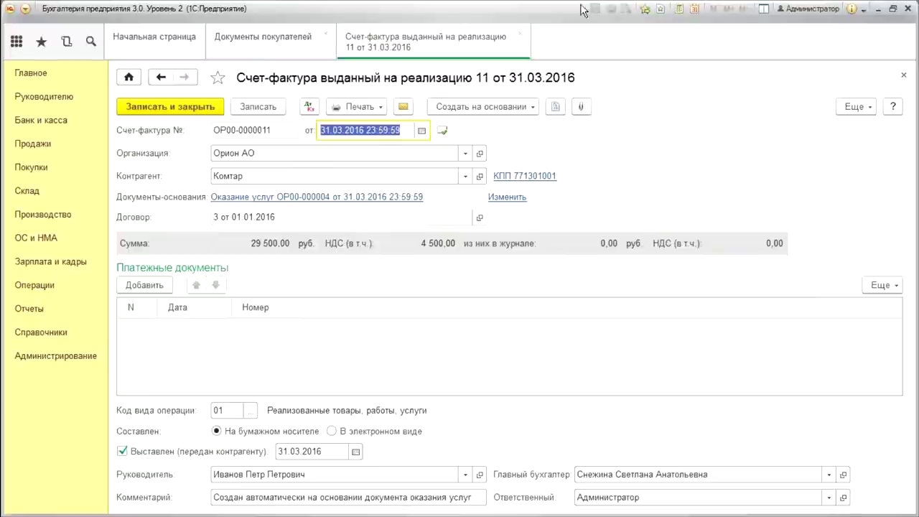
click(519, 33)
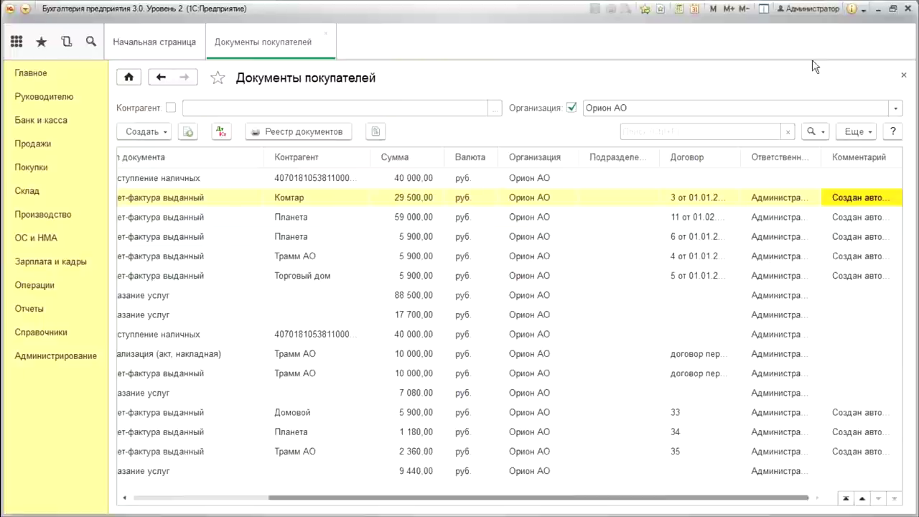
click(325, 35)
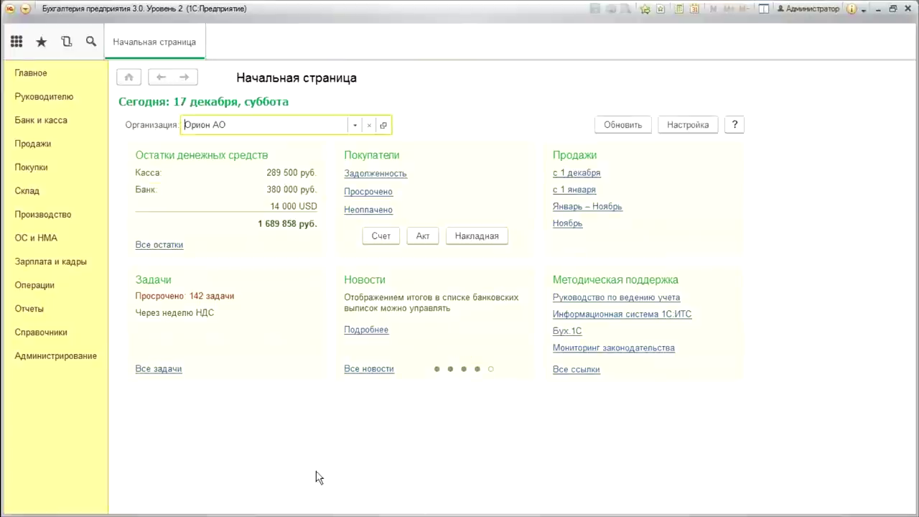
Open the Аренда Оказание услуг document of 31.01.2016 and view the full list of available виды расчетов without selecting another
click(42, 149)
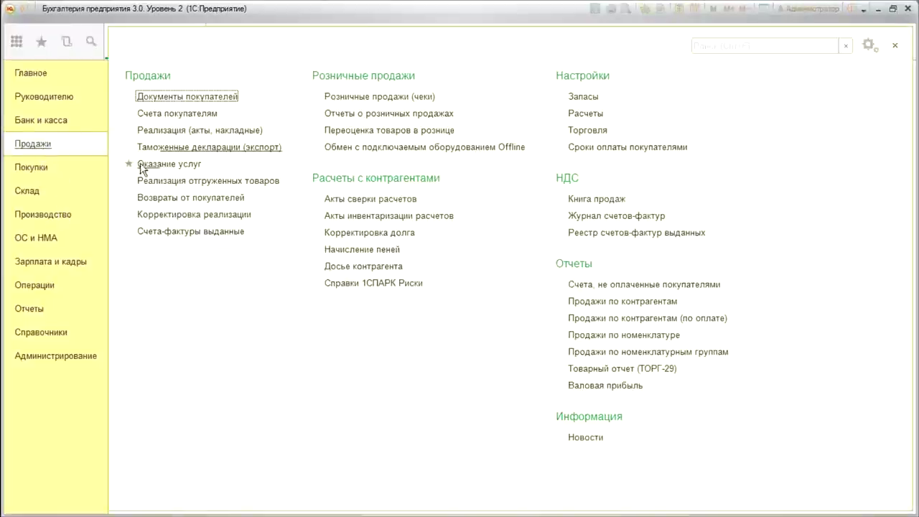
click(183, 164)
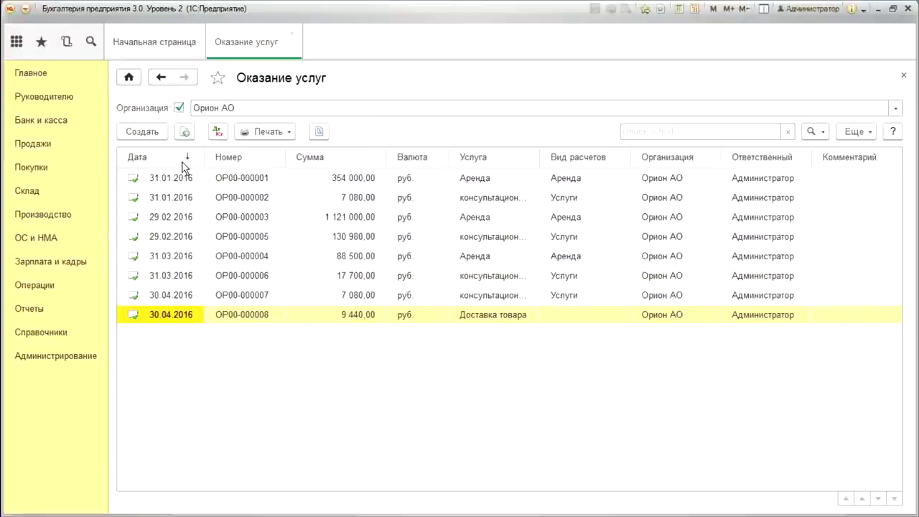
click(285, 187)
double_click(267, 179)
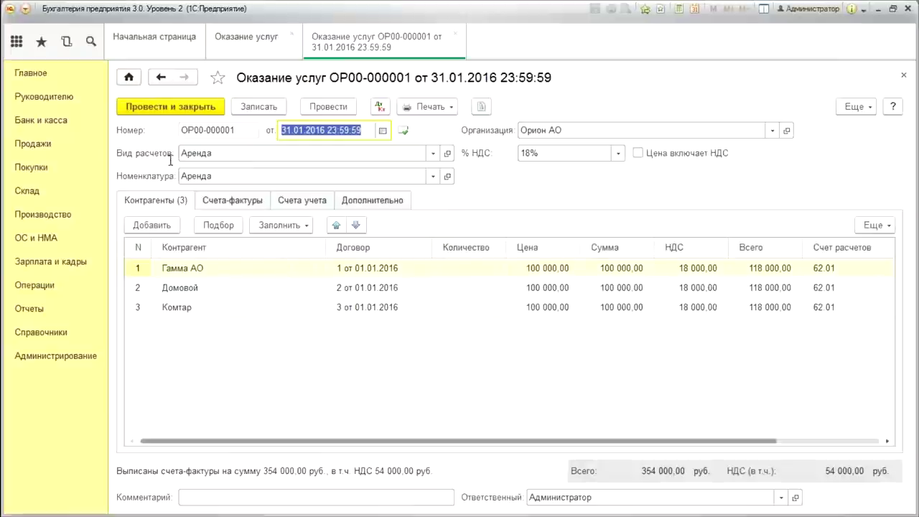
click(433, 153)
click(435, 155)
click(434, 155)
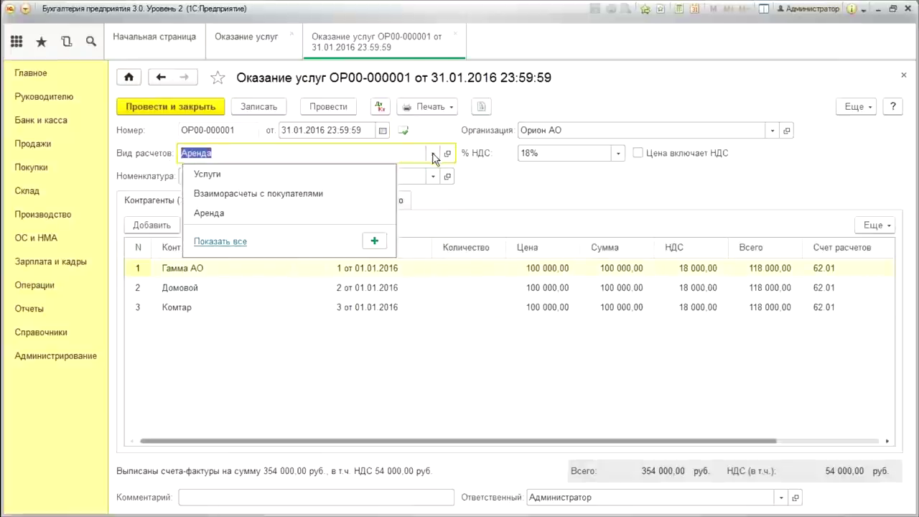
click(236, 241)
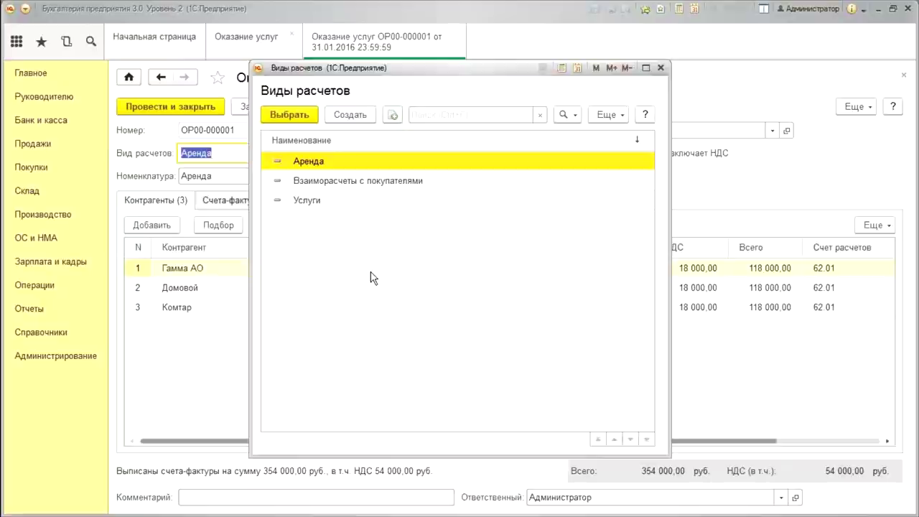
click(660, 67)
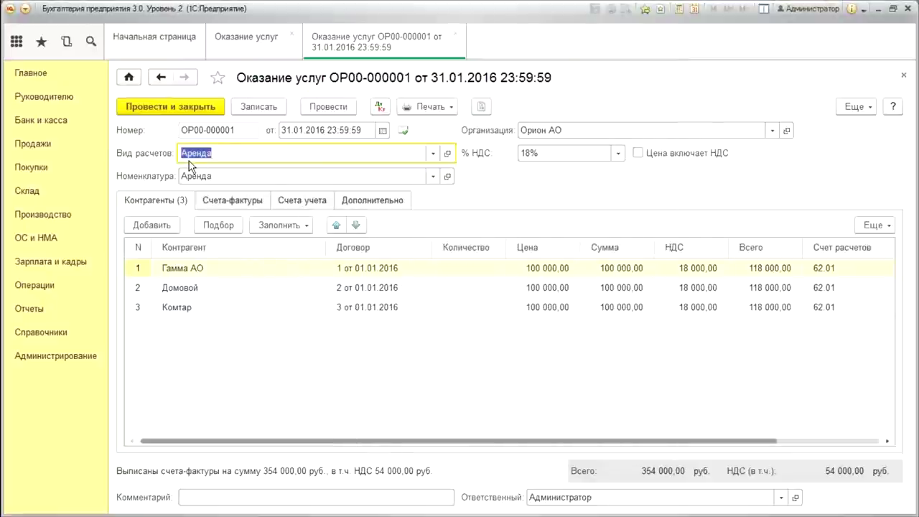
Check the вид расчетов under Дополнительная информация in the Домовой contract from the document's second line, and close the contract
double_click(397, 291)
click(423, 288)
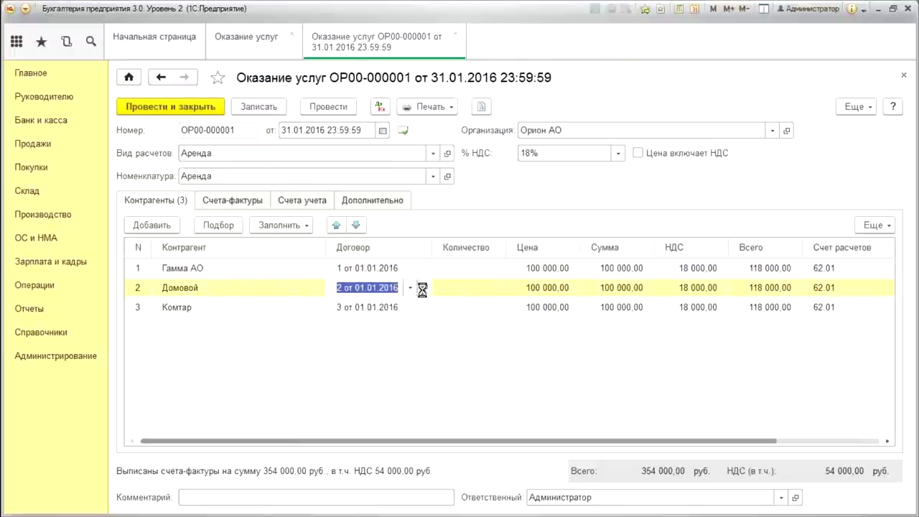
click(123, 299)
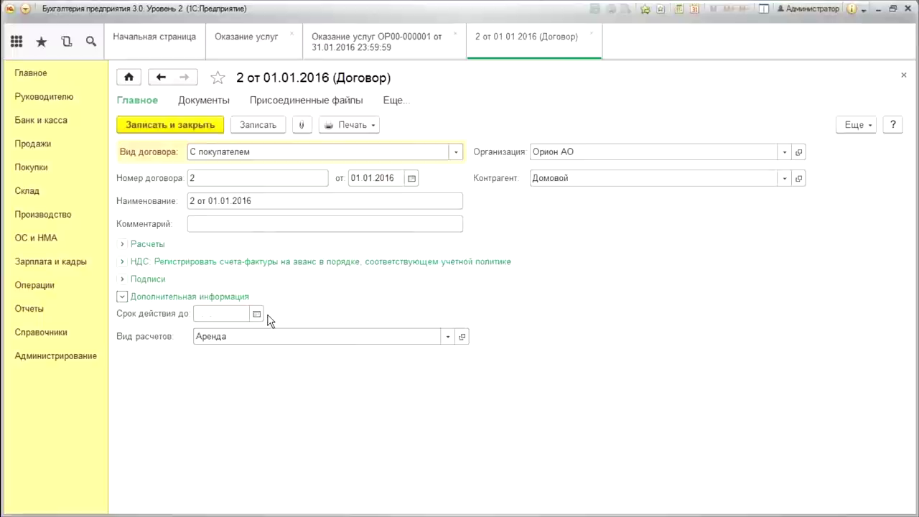
key(Escape)
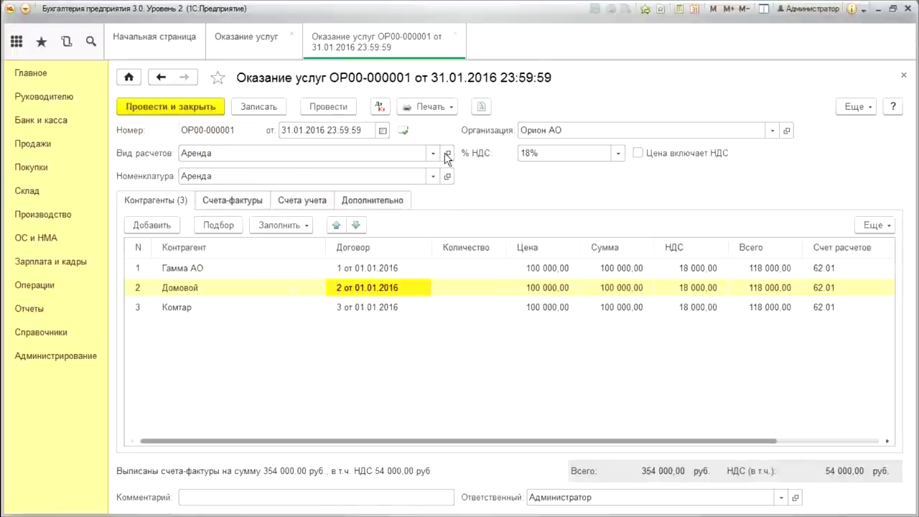
Refill the document's counterparty table by вид расчетов and close the document without saving the changes
click(280, 225)
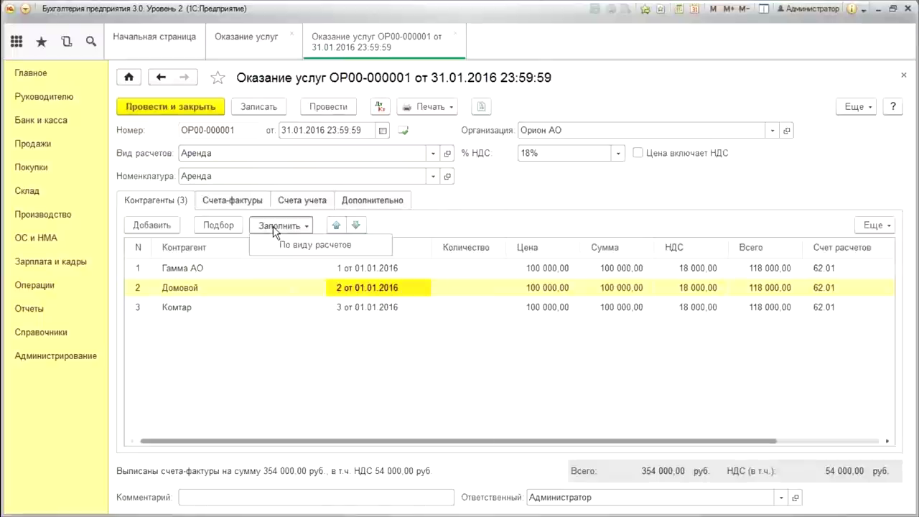
click(328, 248)
click(415, 275)
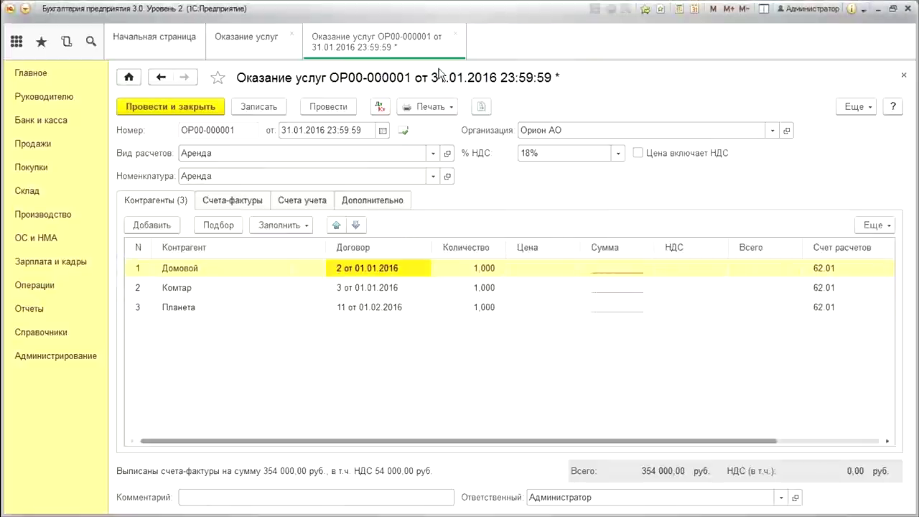
click(455, 34)
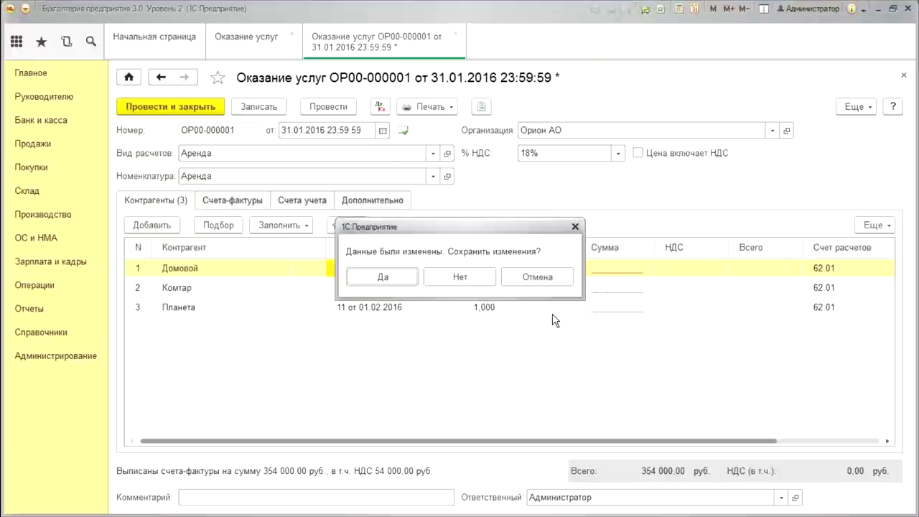
click(460, 278)
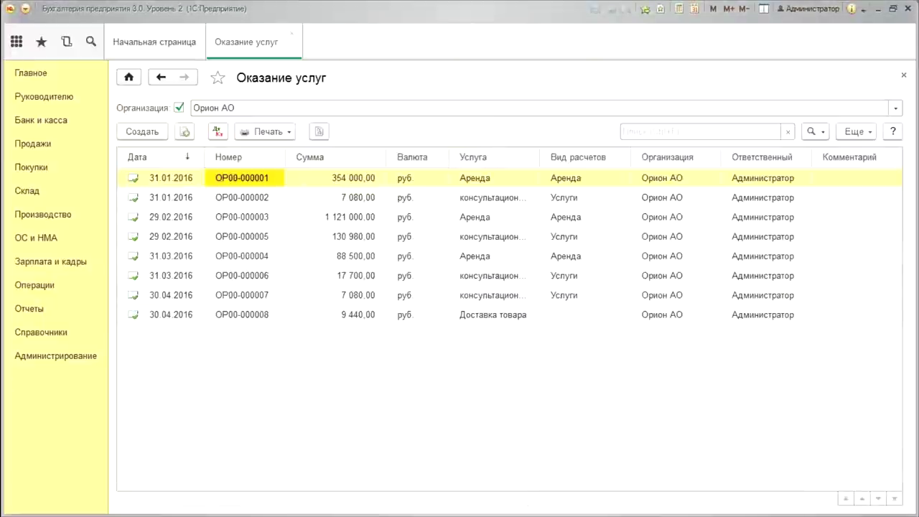